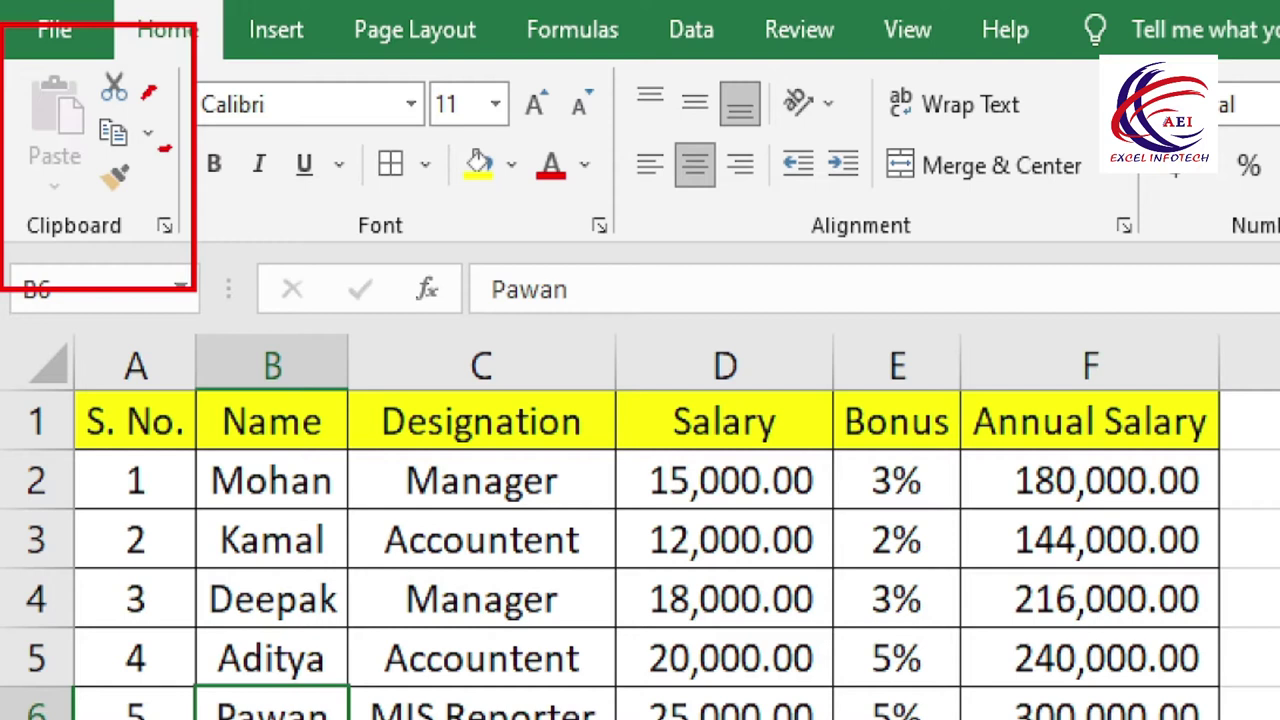
Move the Annual Salary column F1:F6 into column H and widen it to show values.
mouse_move(30, 192)
left_mouse_down()
mouse_move(86, 65)
mouse_move(5, 185)
left_mouse_up()
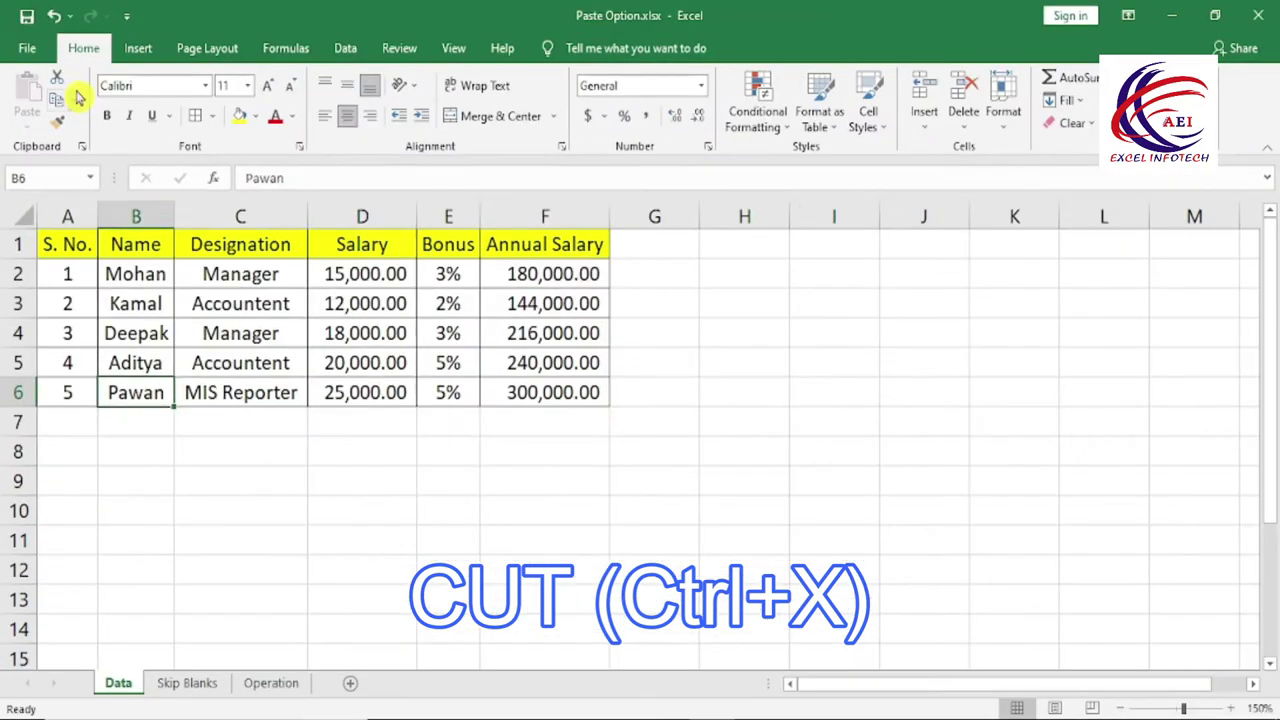
left_click(545, 422)
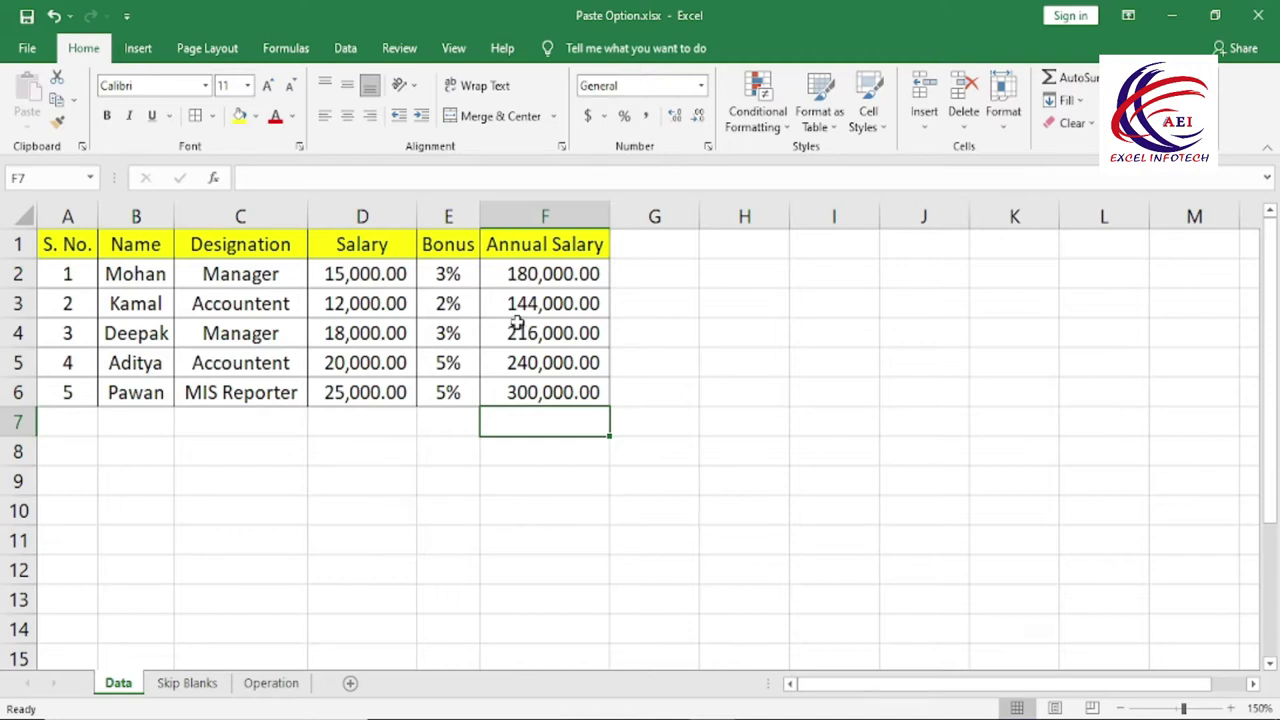
left_click_drag(515, 243, 512, 392)
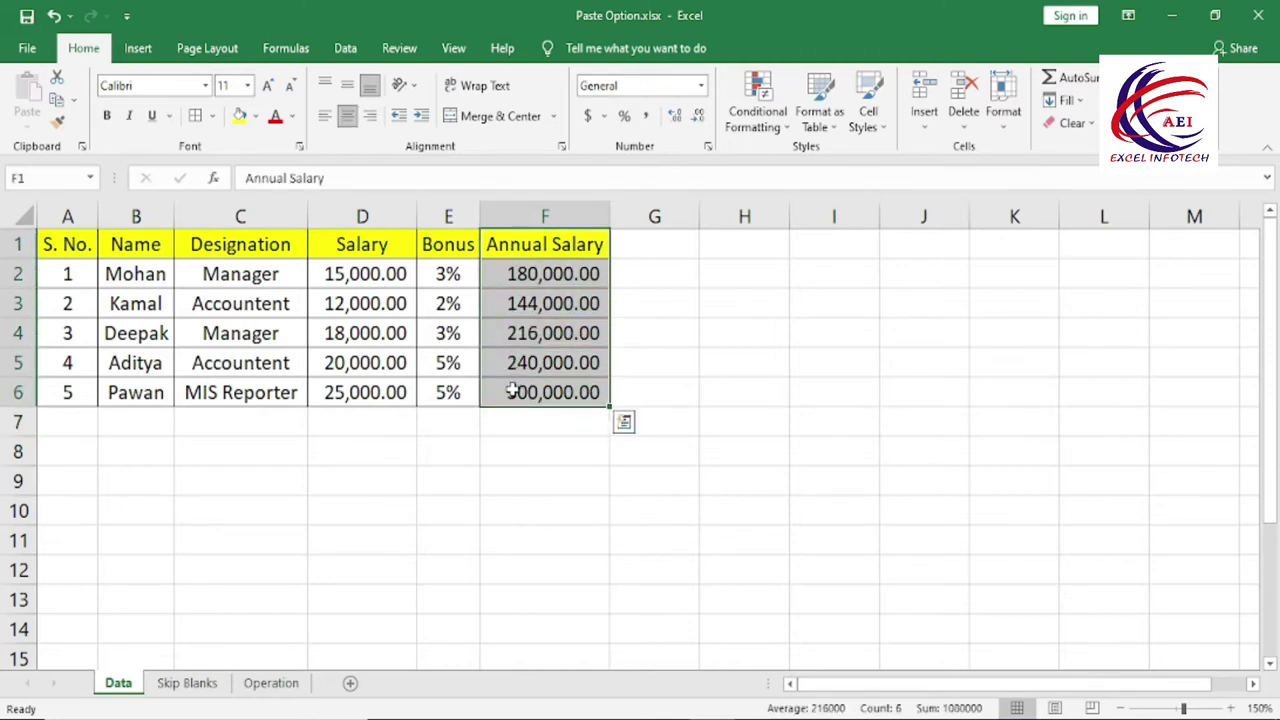
left_click(59, 78)
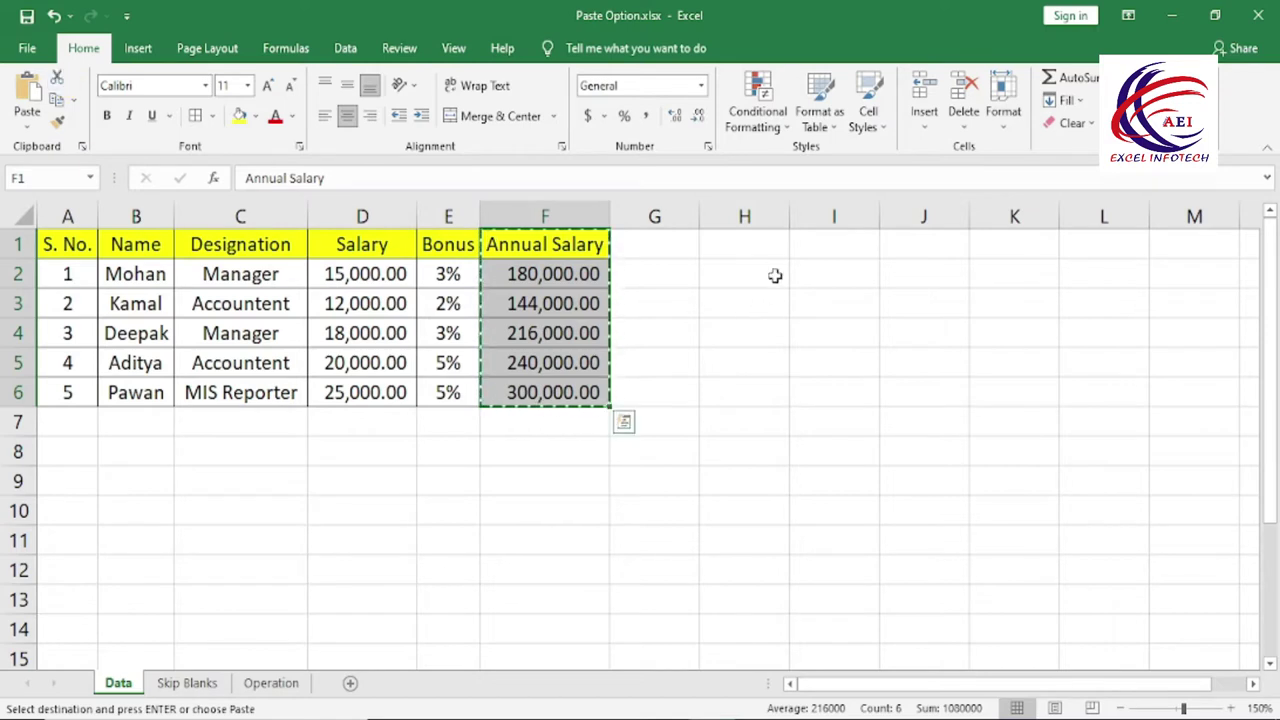
left_click(720, 251)
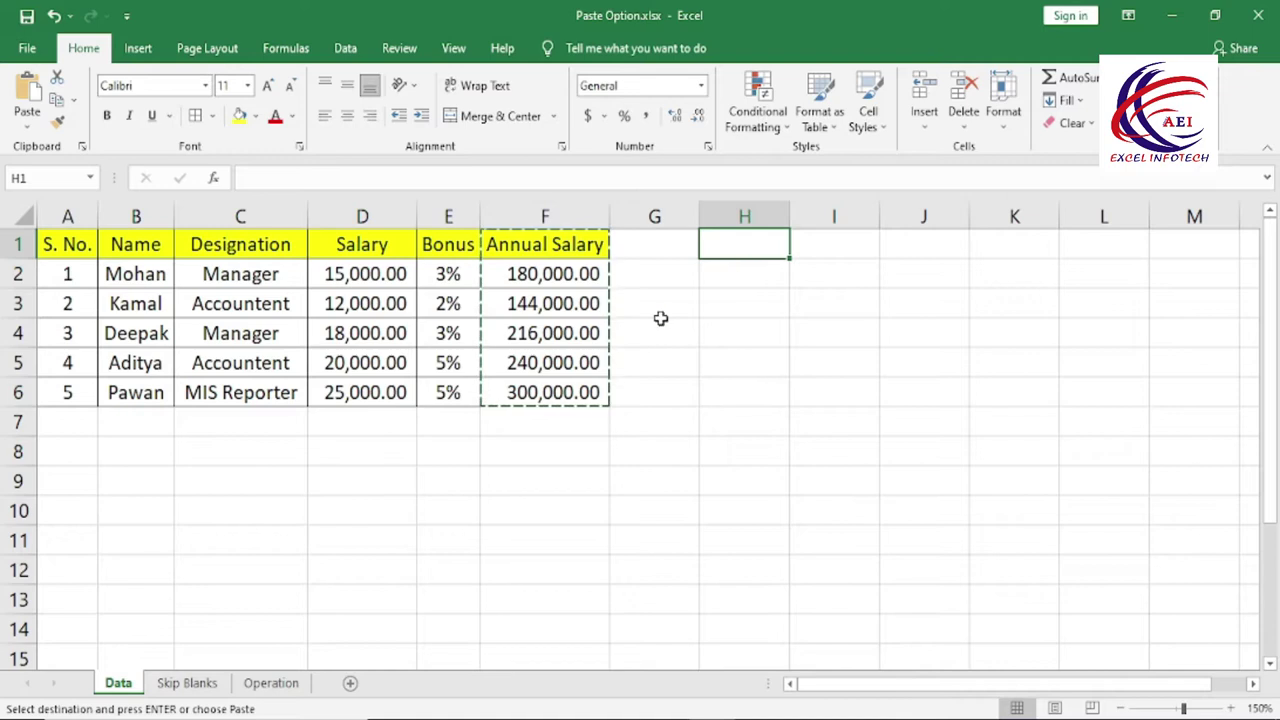
left_click(25, 92)
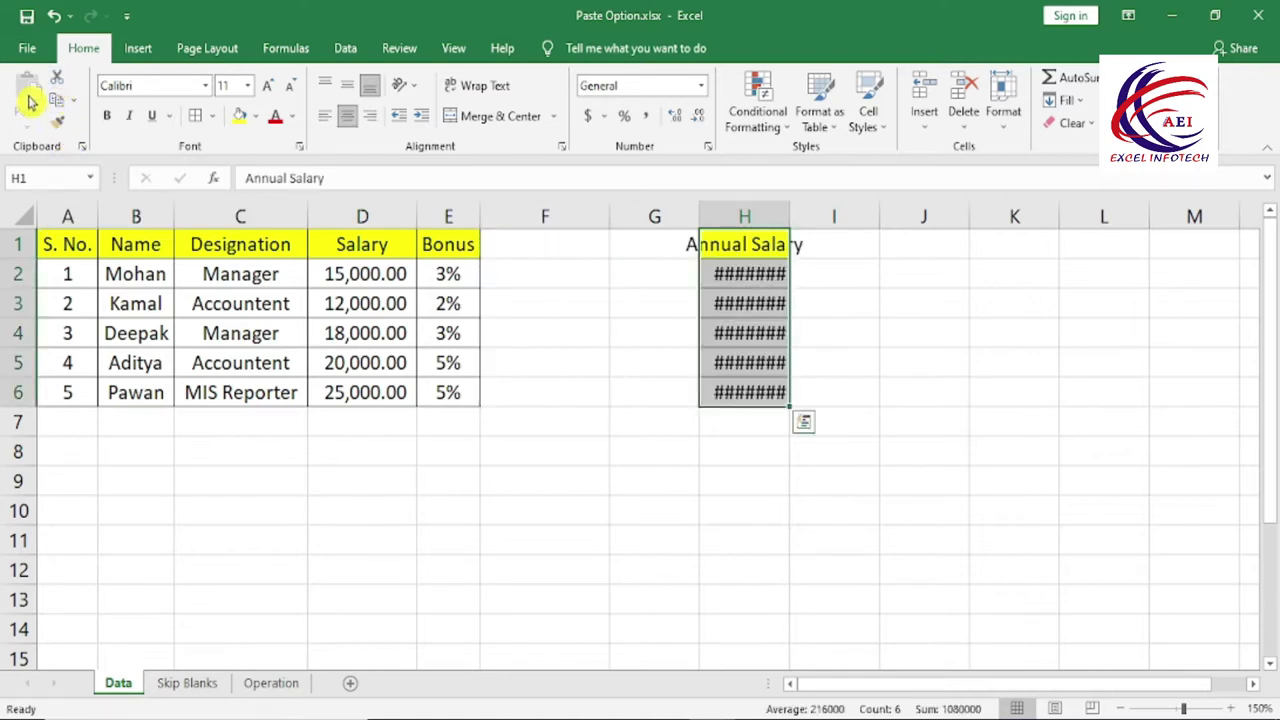
double_click(789, 214)
left_click(764, 333)
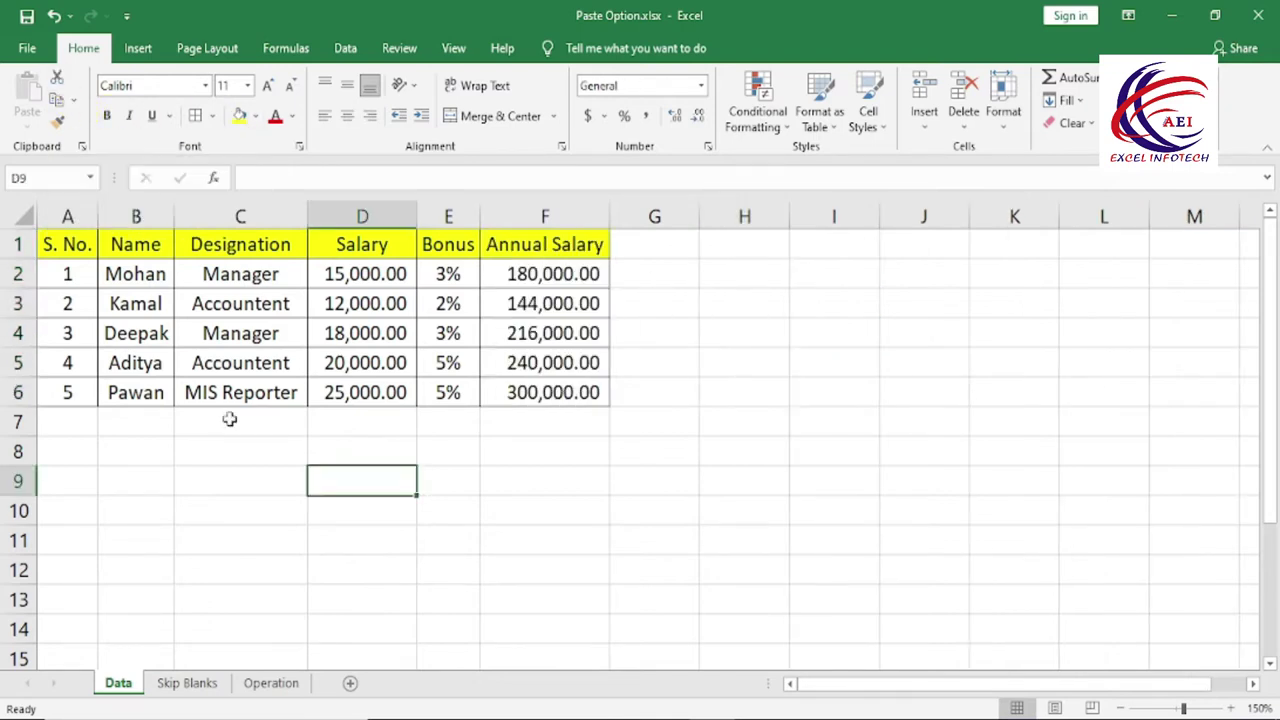
Copy the Name column B1:B6 and paste it starting at H1.
left_click(72, 100)
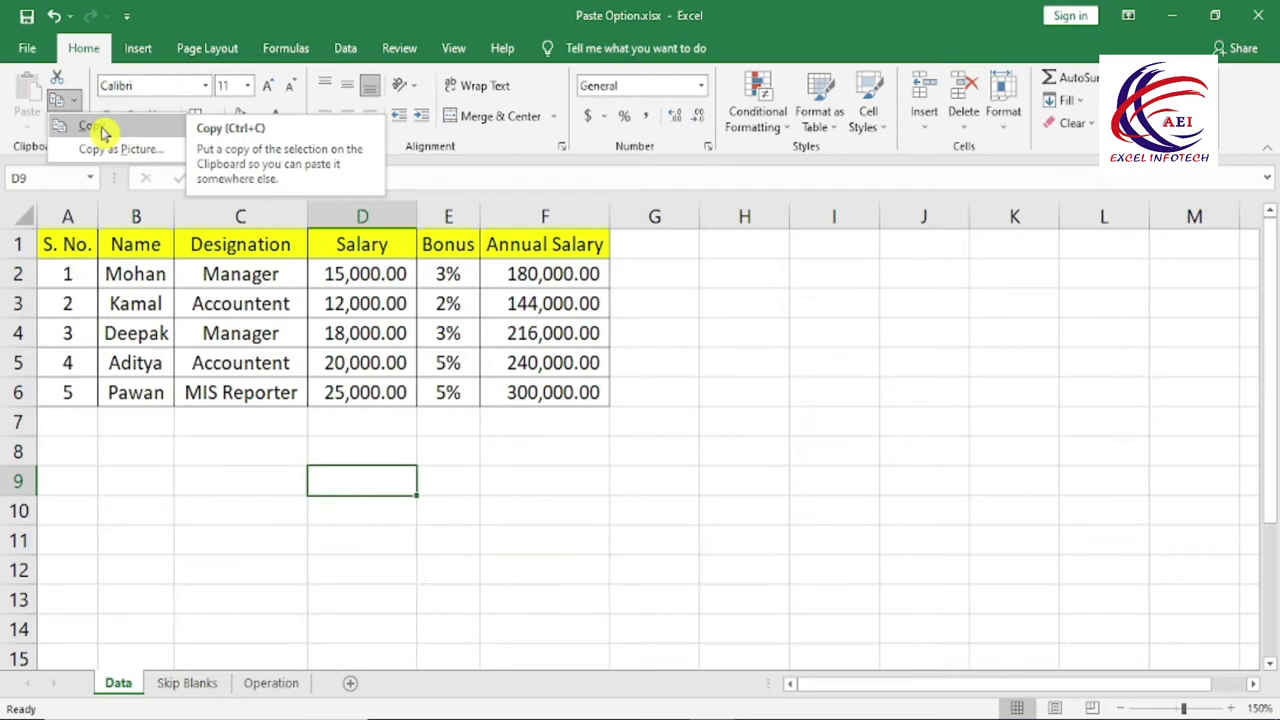
left_click(222, 532)
left_click_drag(134, 244, 137, 389)
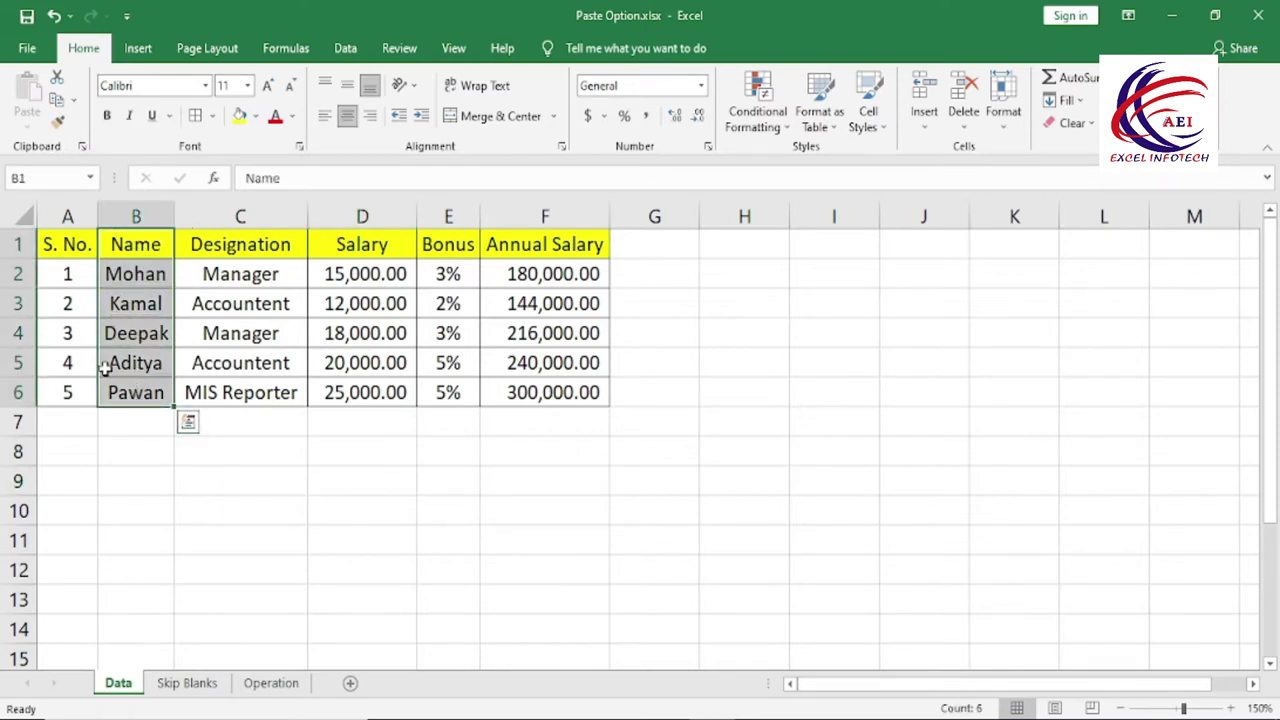
left_click(78, 102)
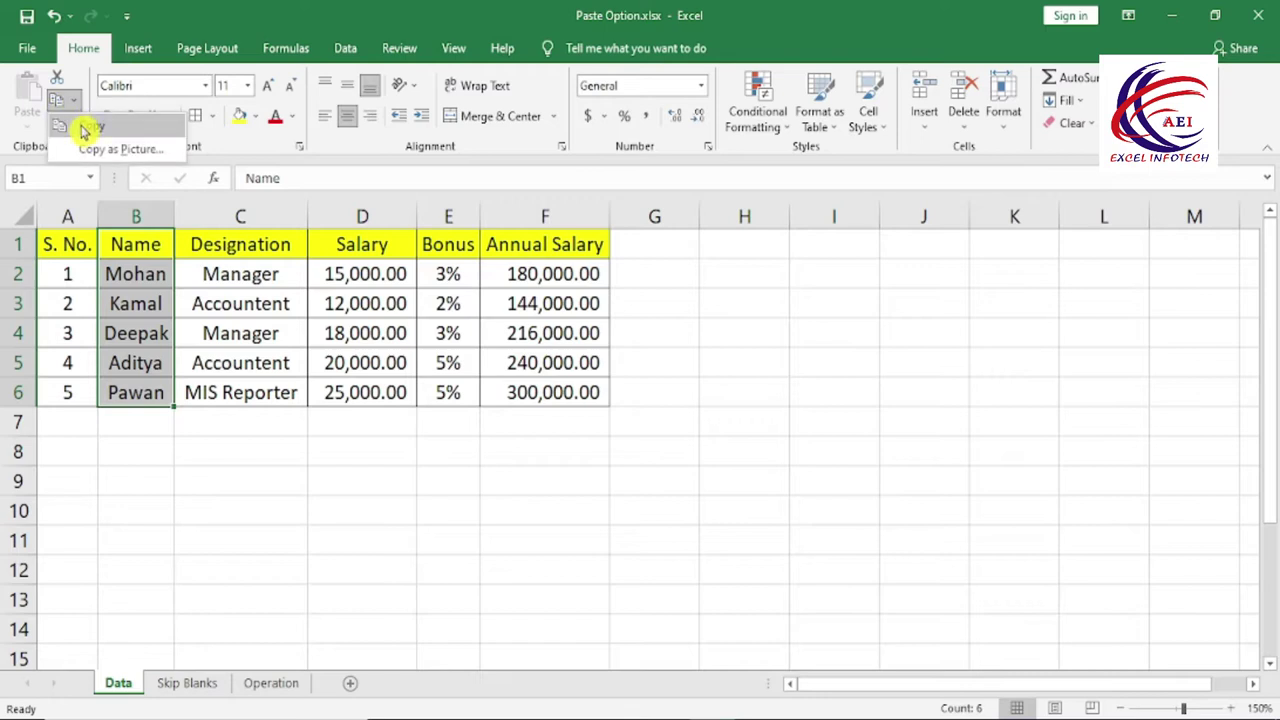
left_click(88, 122)
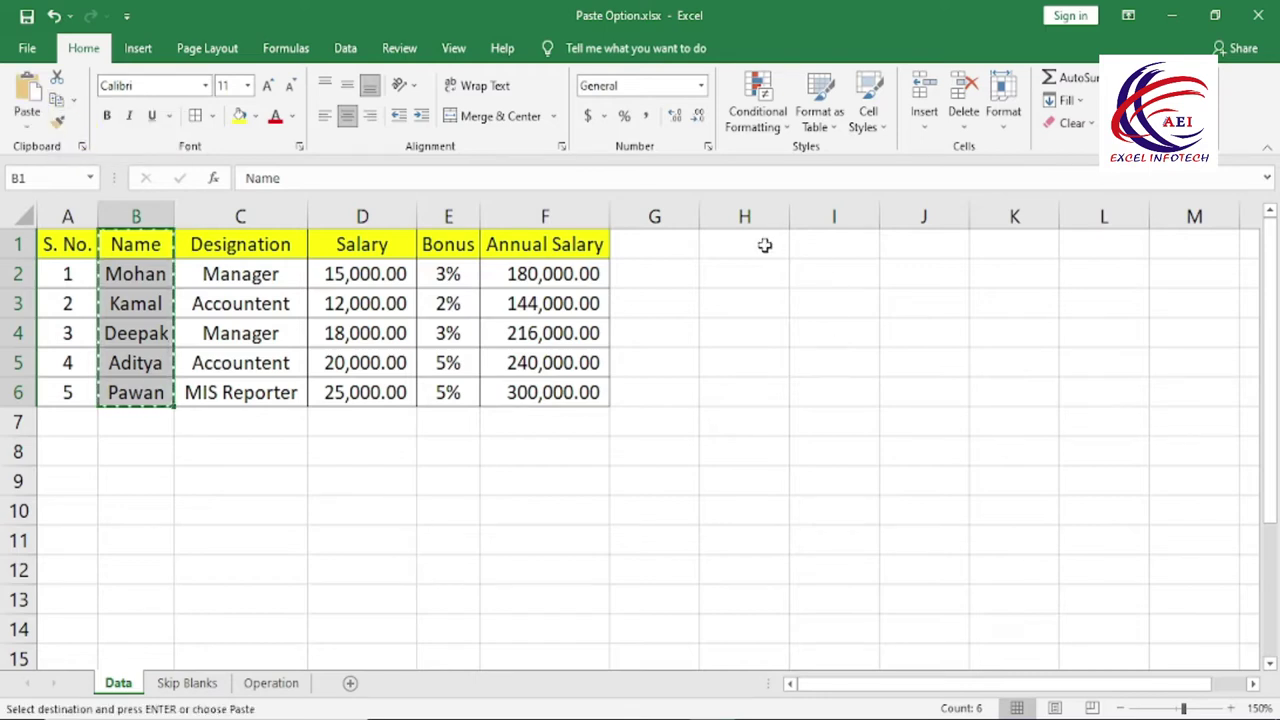
left_click(764, 246)
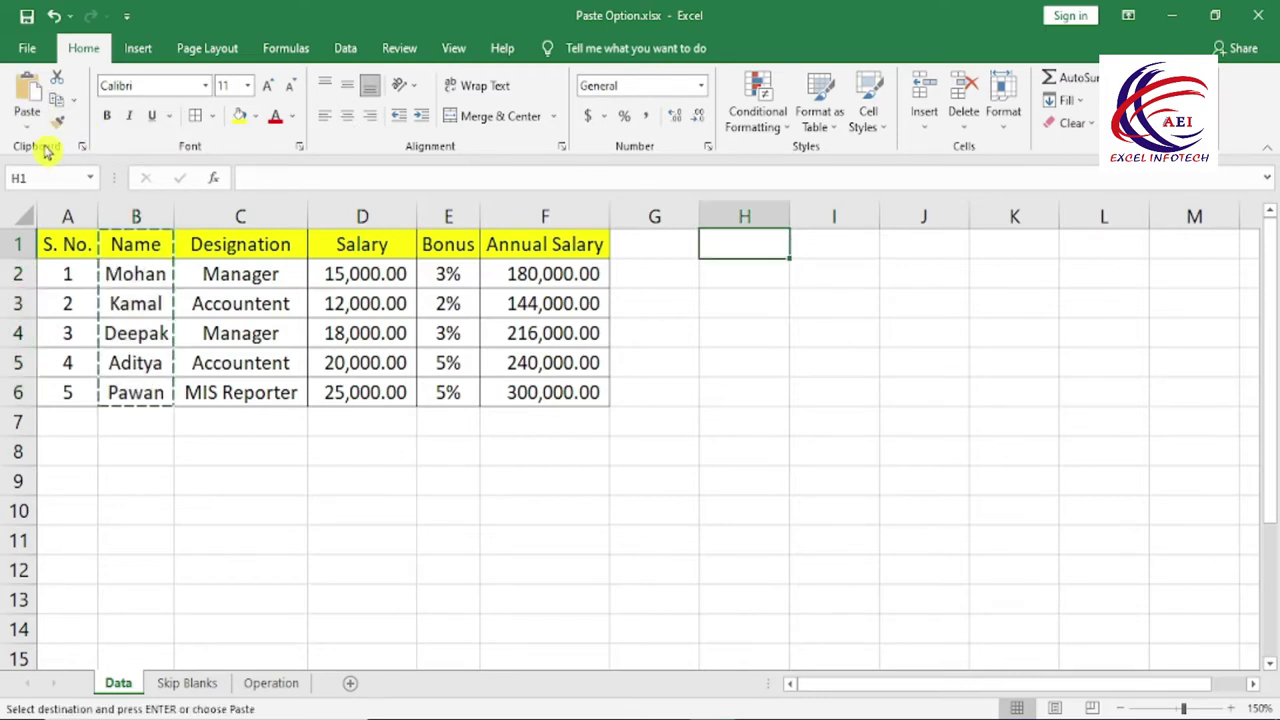
left_click(30, 100)
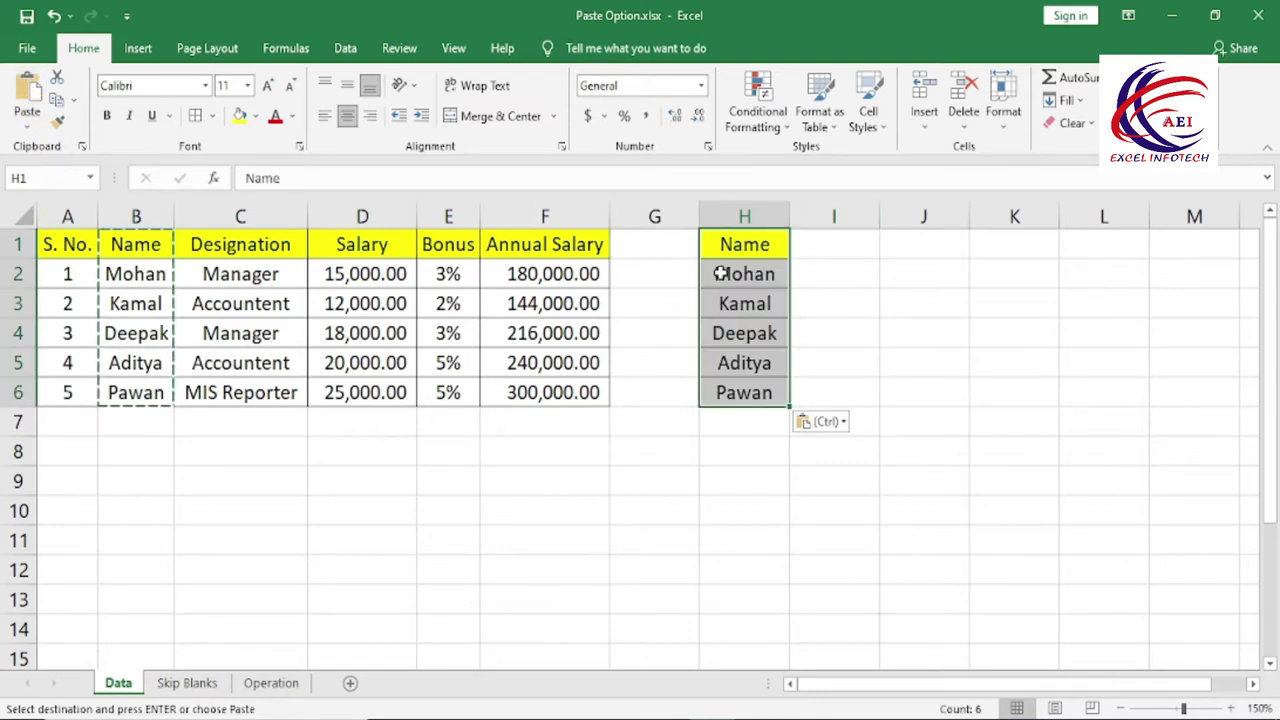
Select the pasted names H1:H6 and bring up the copy options for them.
left_click(73, 100)
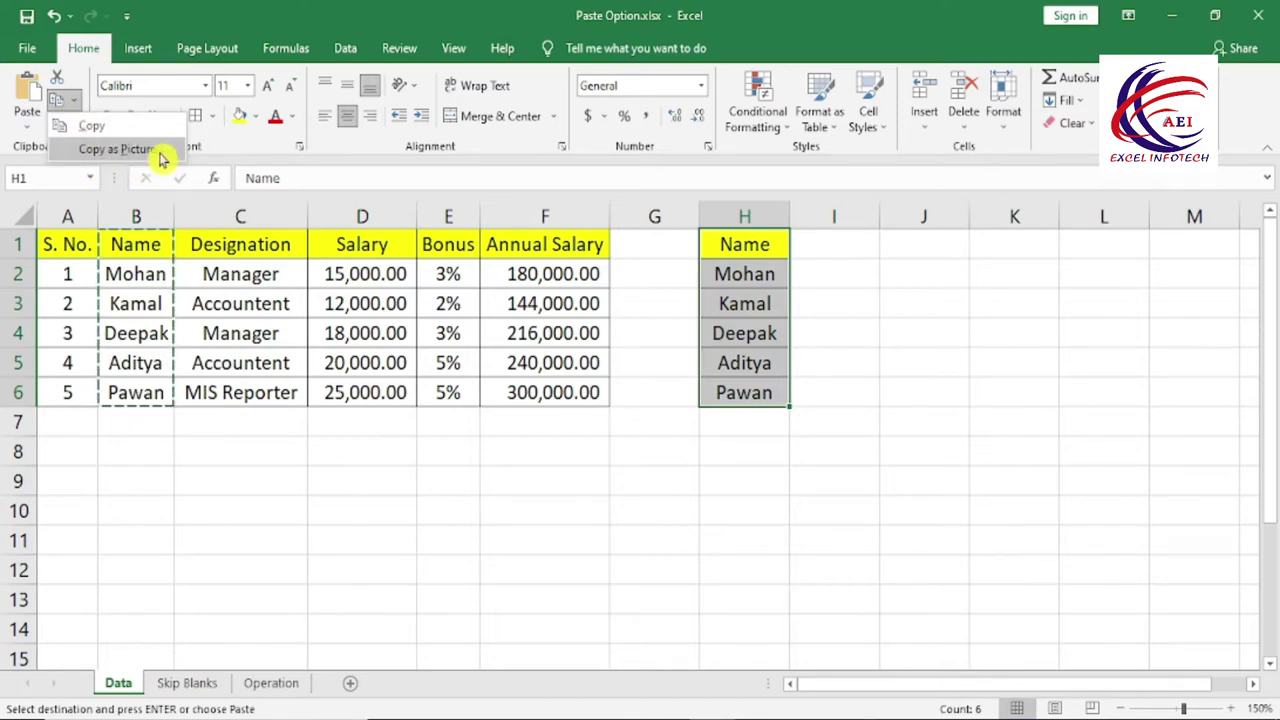
left_click(741, 256)
left_click_drag(744, 250, 746, 394)
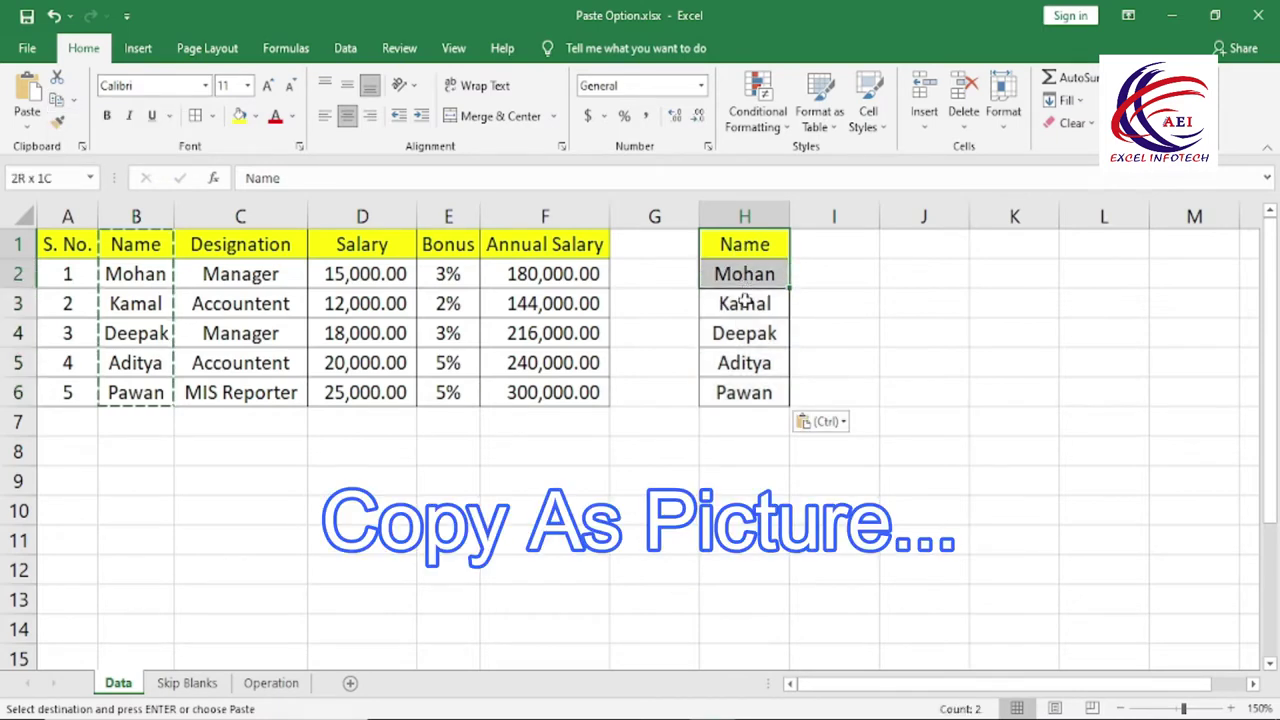
left_click(746, 394)
left_click_drag(727, 247, 723, 392)
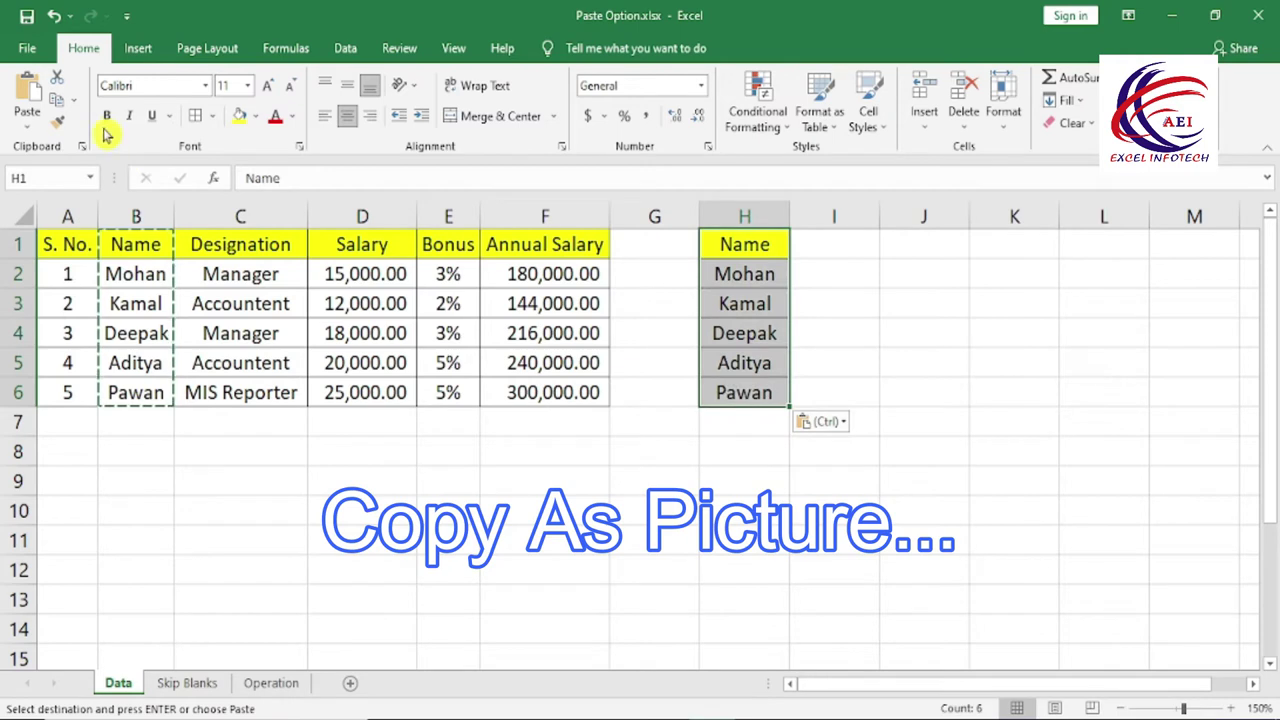
left_click(73, 101)
Copy the selected names H1:H6 as a picture with the default settings.
left_click(120, 148)
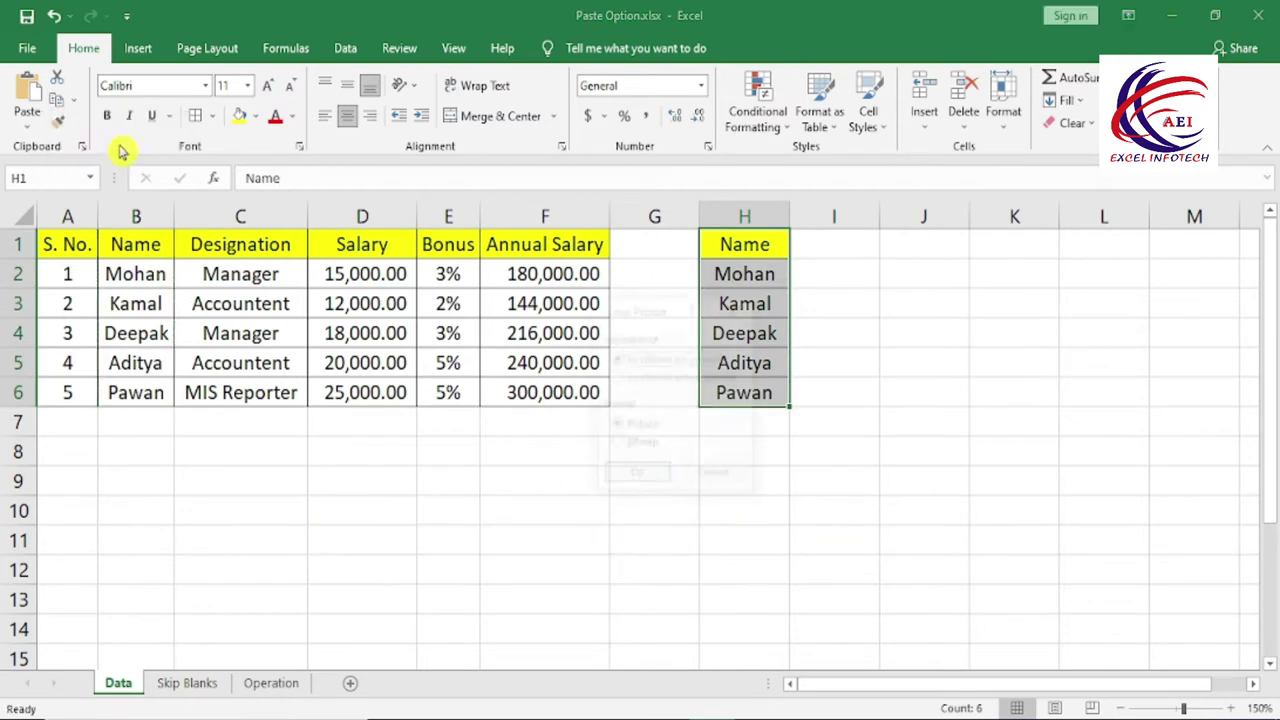
left_click_drag(672, 312, 500, 250)
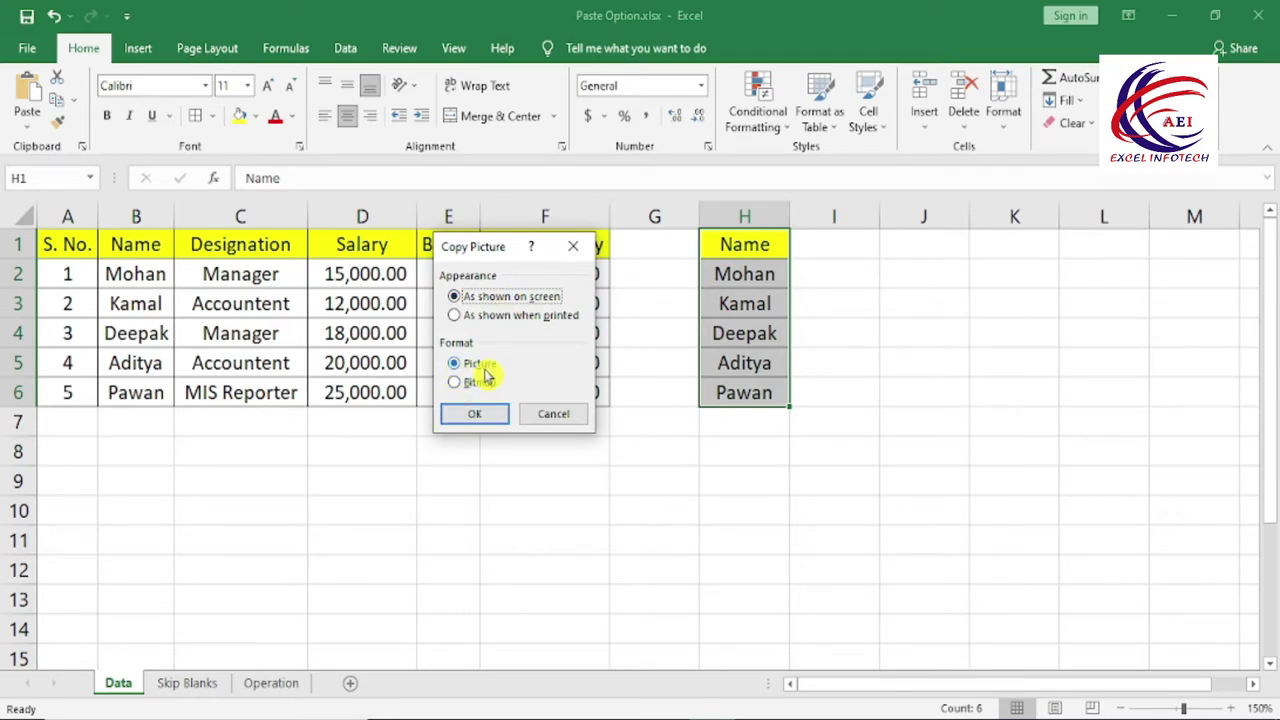
left_click(490, 414)
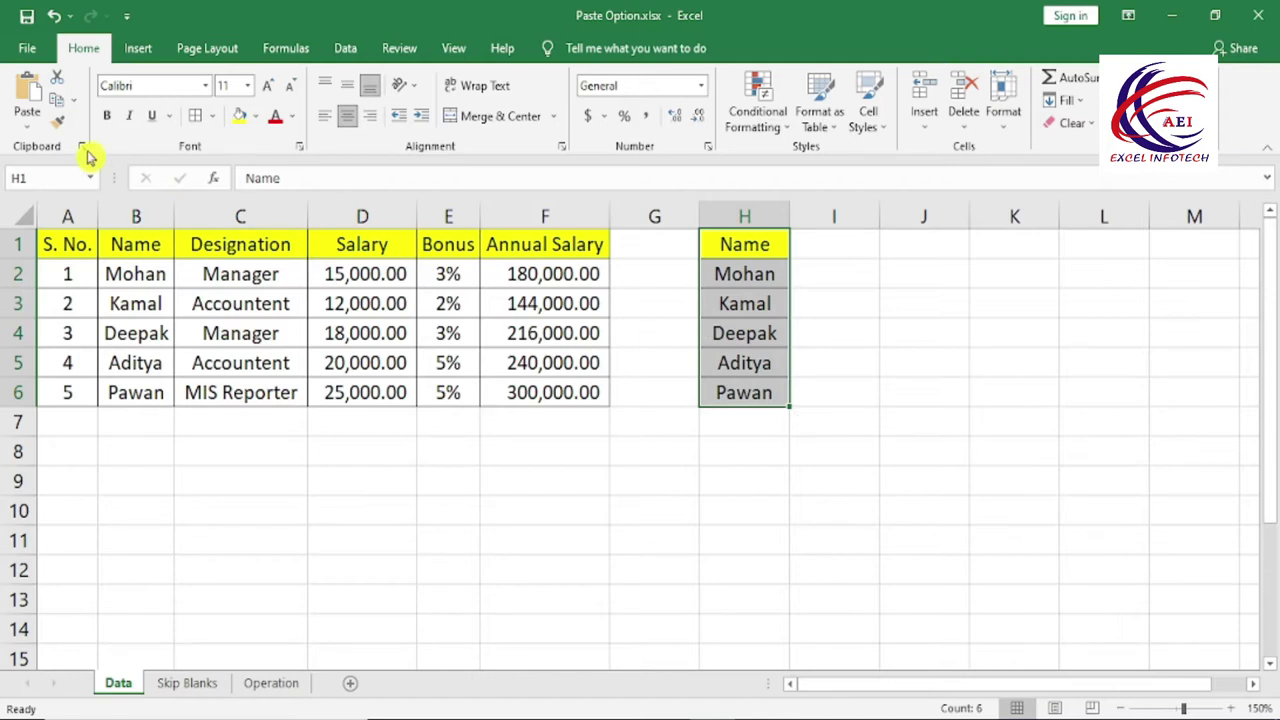
Paste the Name picture, move it to column J and enlarge it slightly.
left_click(33, 95)
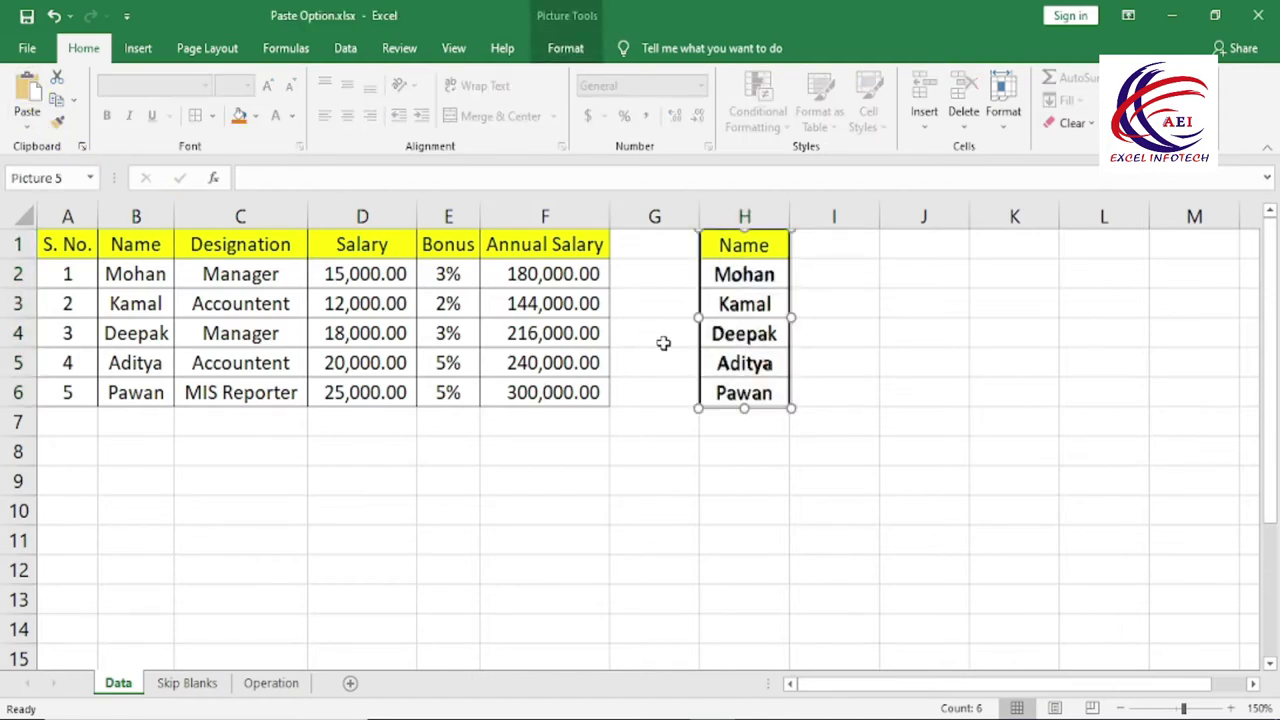
left_click_drag(743, 306, 916, 313)
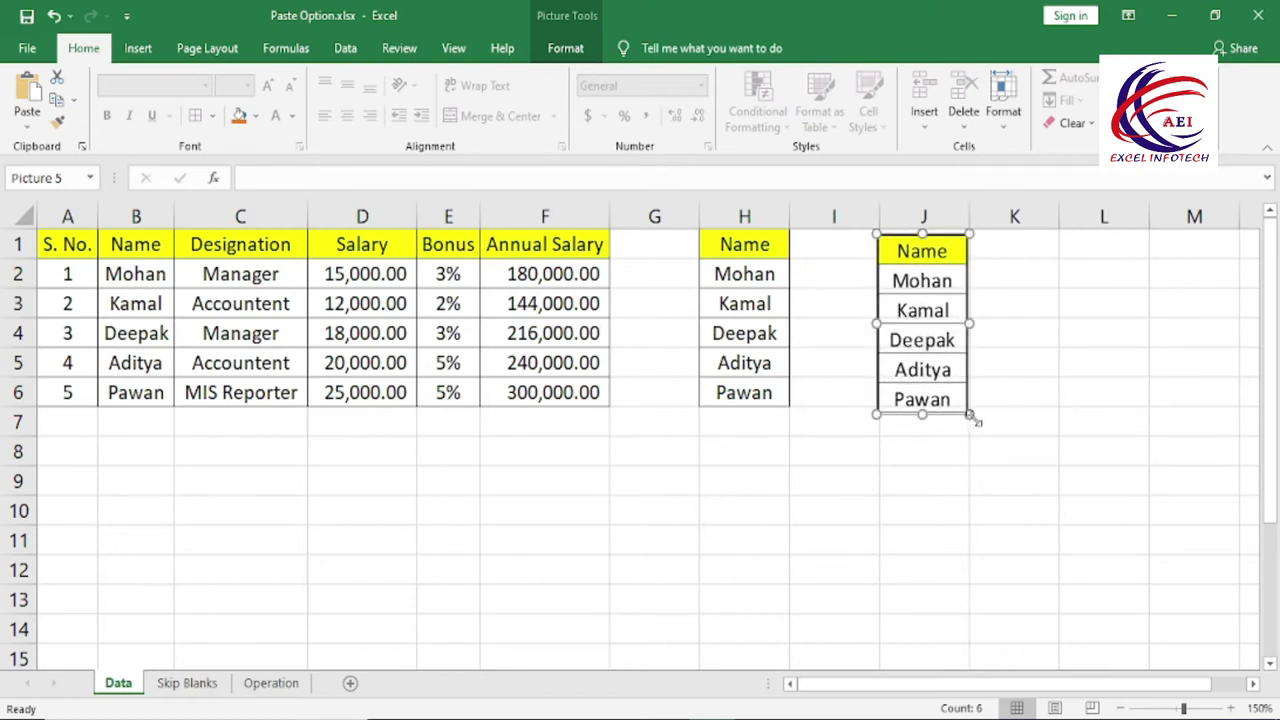
mouse_move(970, 413)
left_mouse_down()
mouse_move(1038, 546)
mouse_move(992, 463)
left_mouse_up()
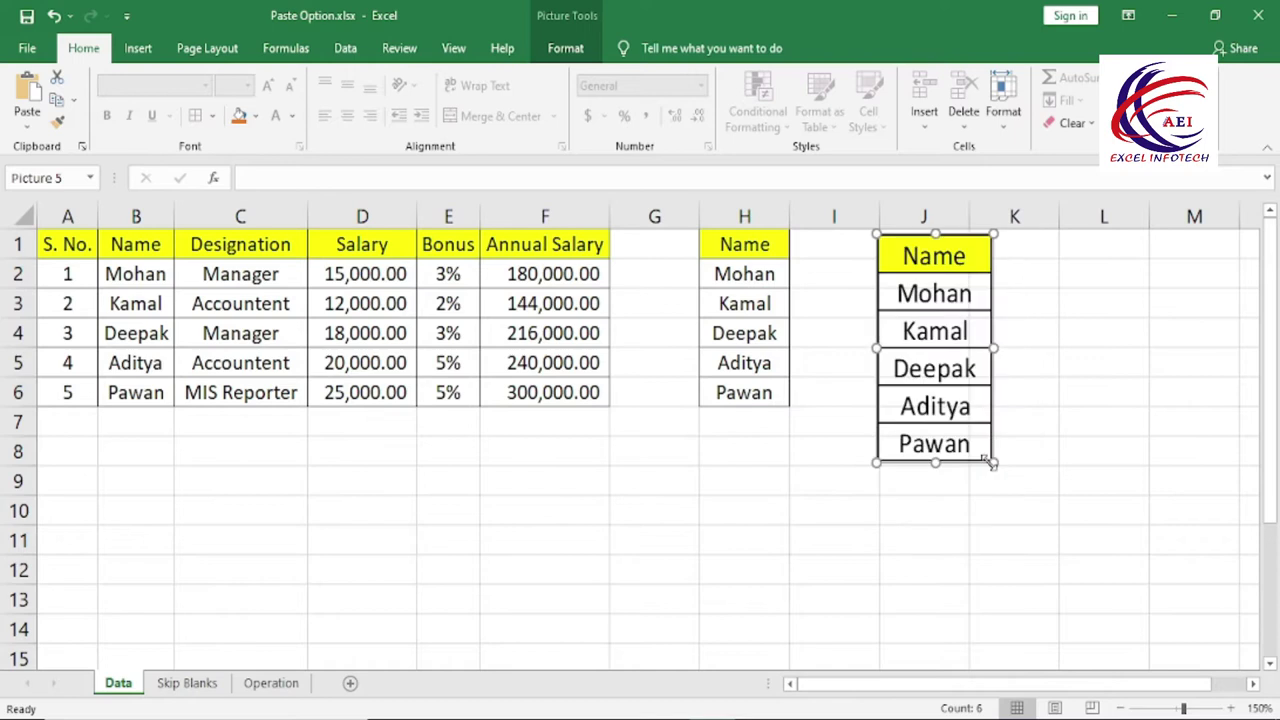
left_click(73, 100)
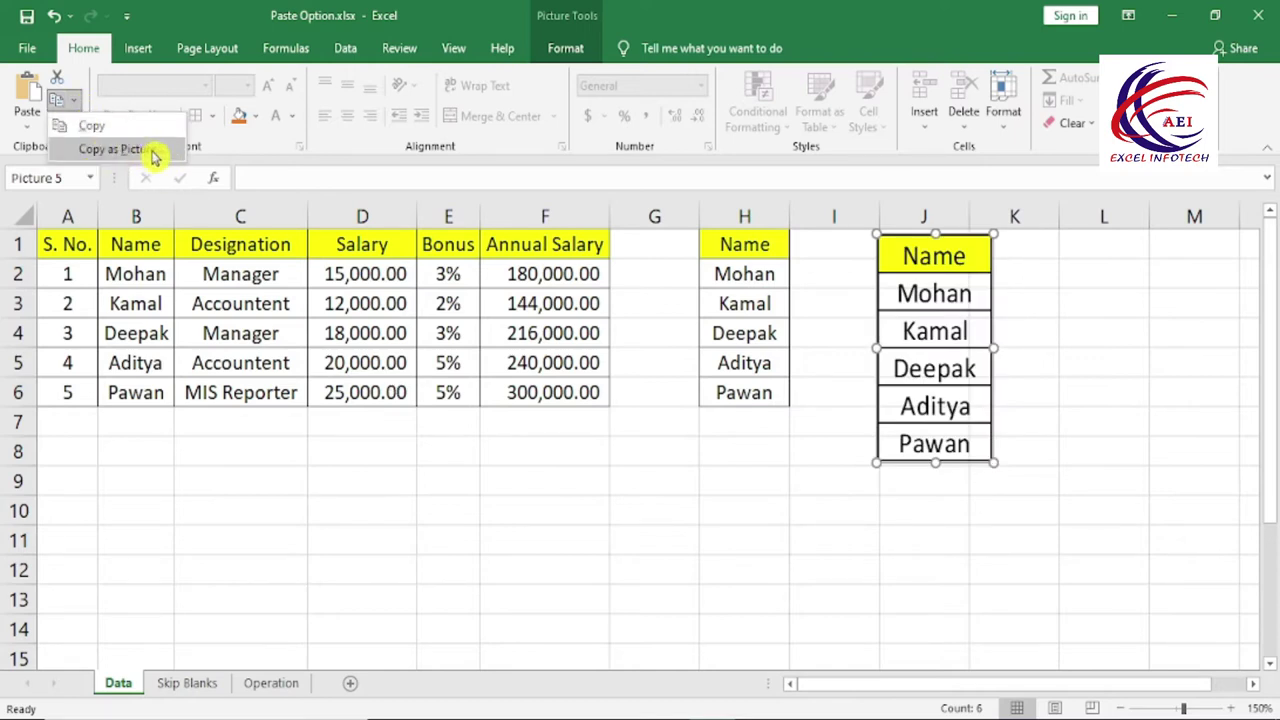
Copy the names as a Bitmap picture and paste a second Name picture.
left_click(112, 149)
left_click(473, 385)
left_click(474, 413)
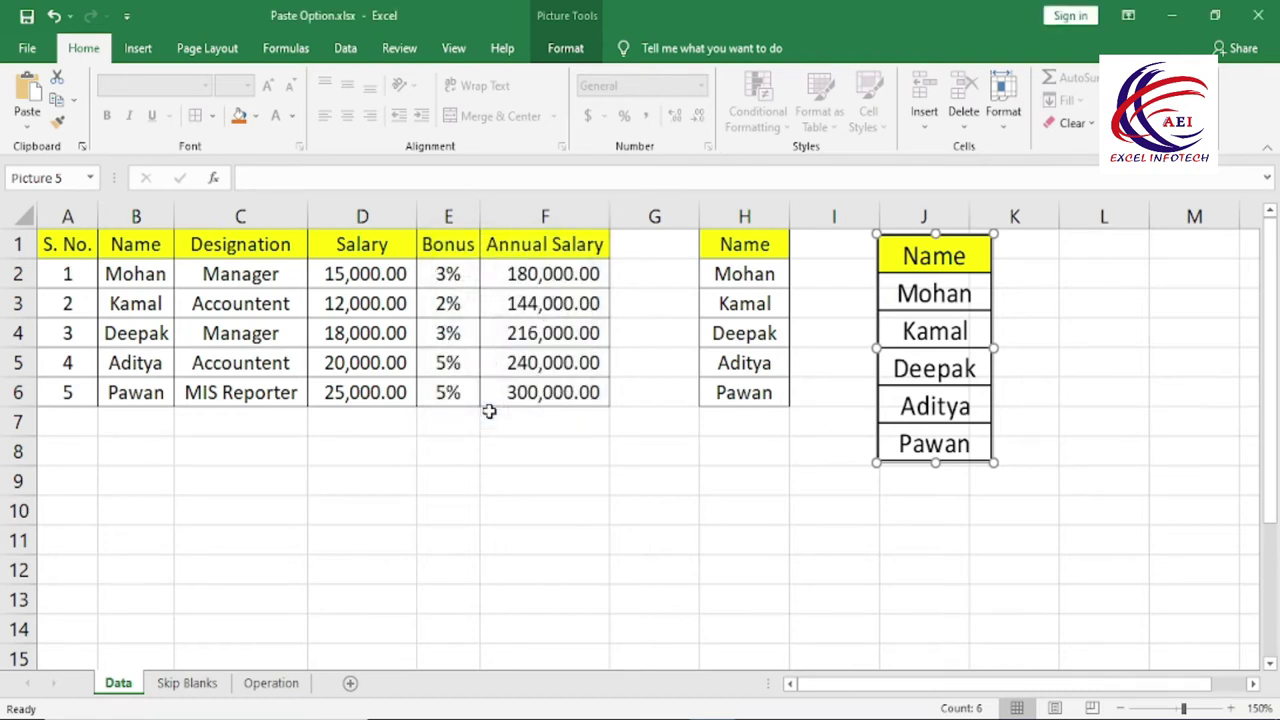
left_click(27, 92)
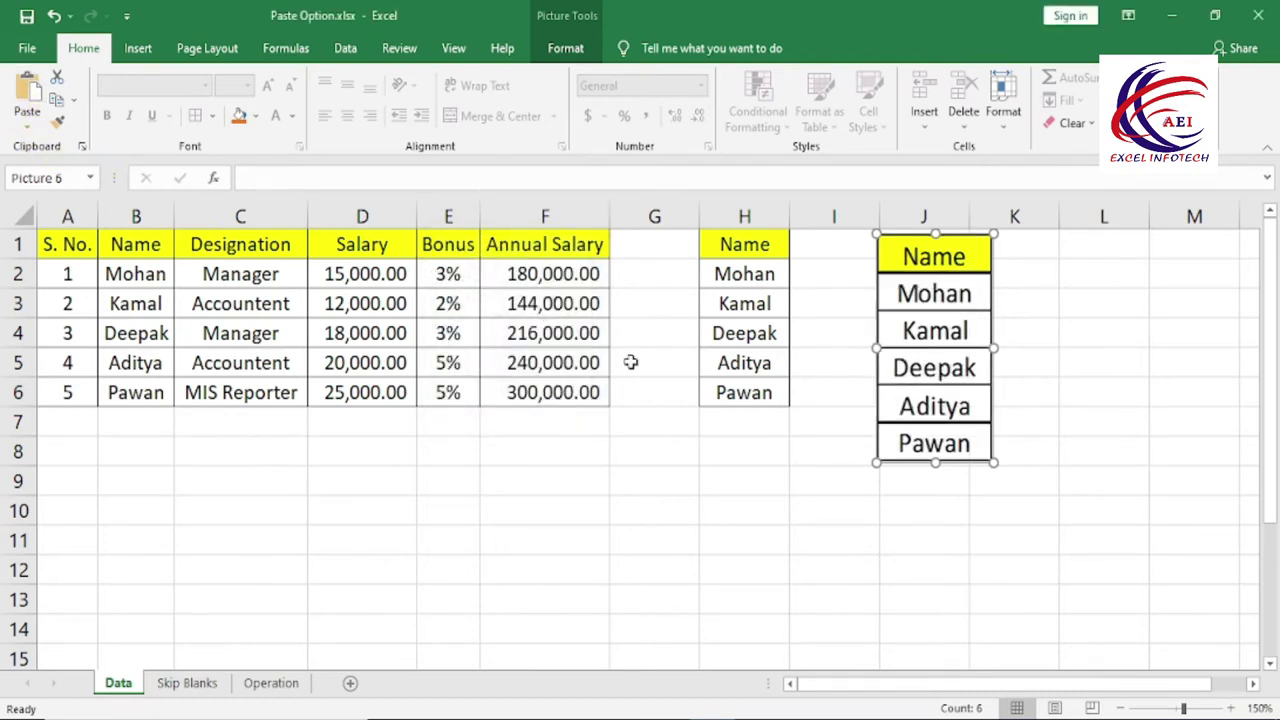
Arrange both Name pictures side by side below the employee table in rows 8–15.
mouse_move(906, 331)
left_mouse_down()
mouse_move(733, 456)
mouse_move(1057, 330)
left_mouse_up()
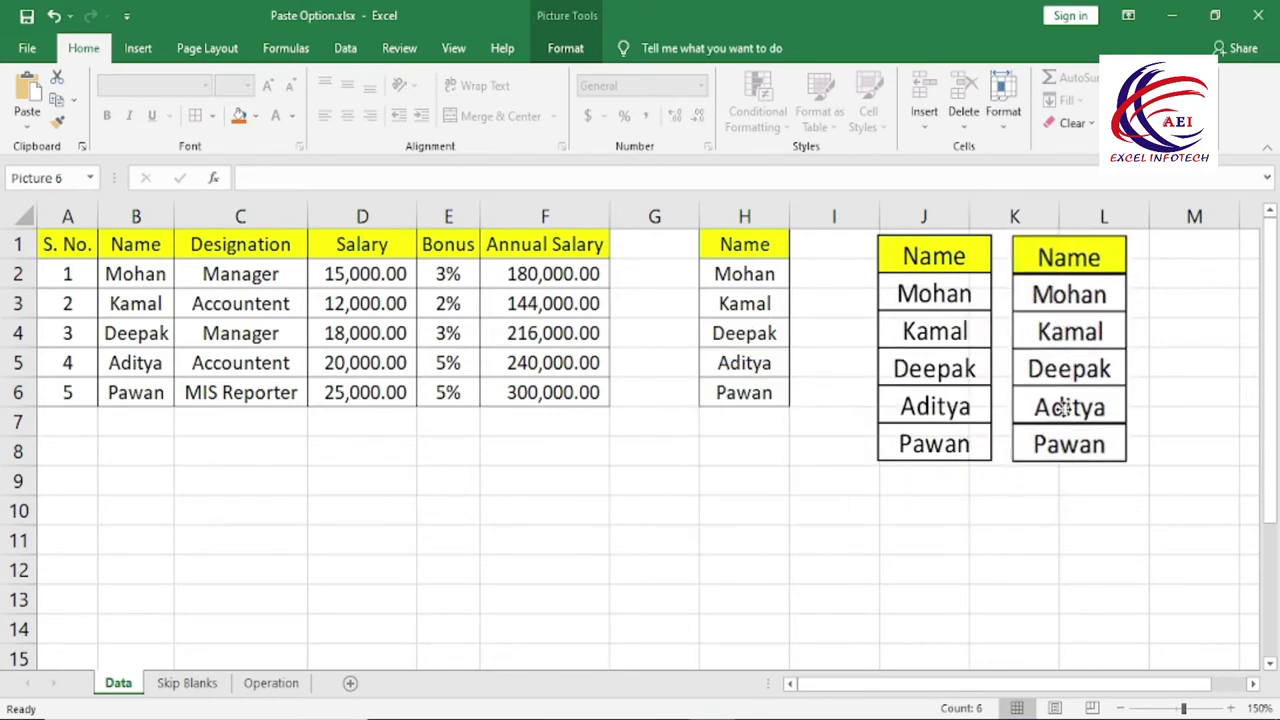
left_click_drag(1065, 407, 575, 611)
mouse_move(975, 373)
left_mouse_down()
mouse_move(843, 597)
mouse_move(768, 577)
left_mouse_up()
left_click(632, 555)
left_click_drag(665, 553, 667, 551)
left_click(889, 425)
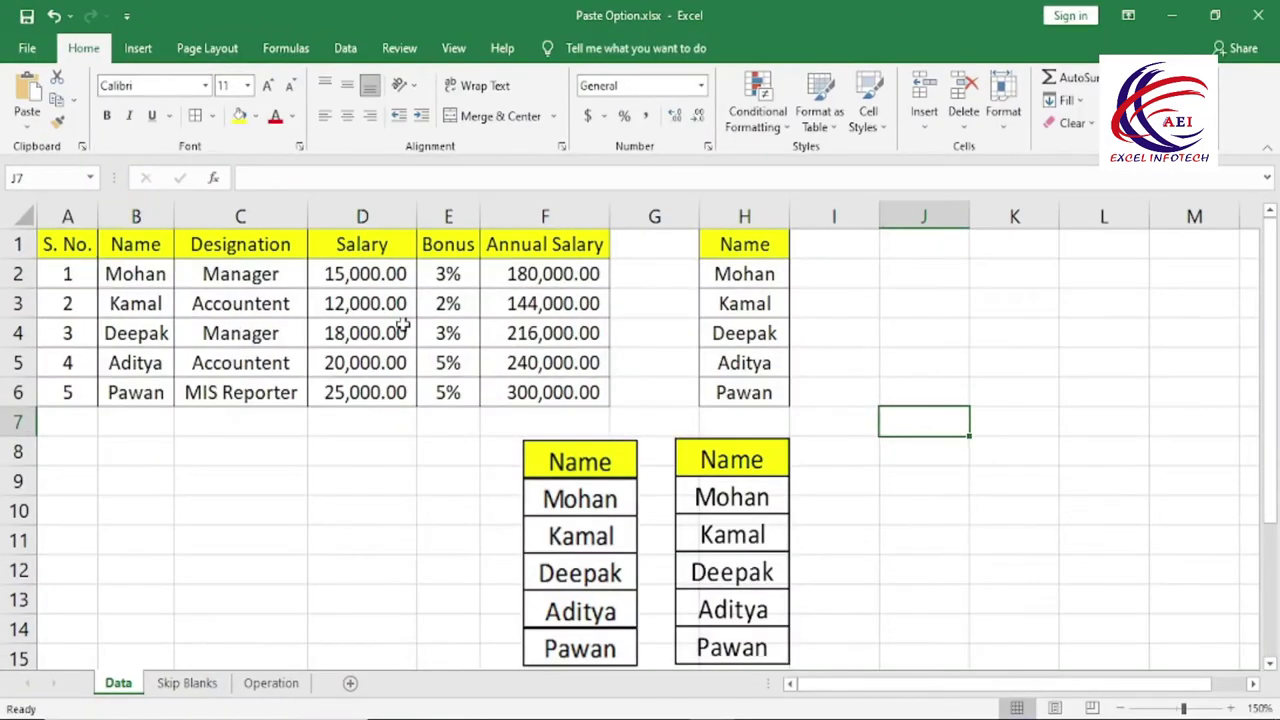
Copy the yellow formatting of the Salary header D1 onto Kamal's cell H3.
left_click(355, 252)
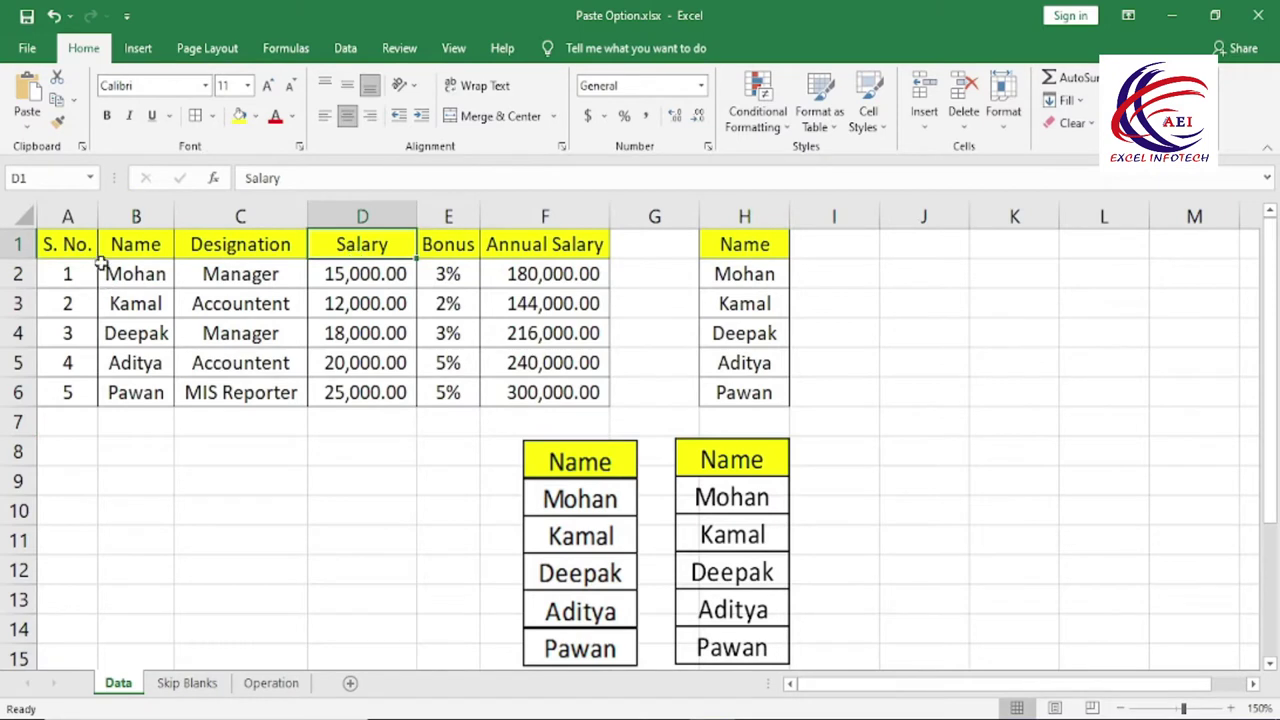
left_click(57, 120)
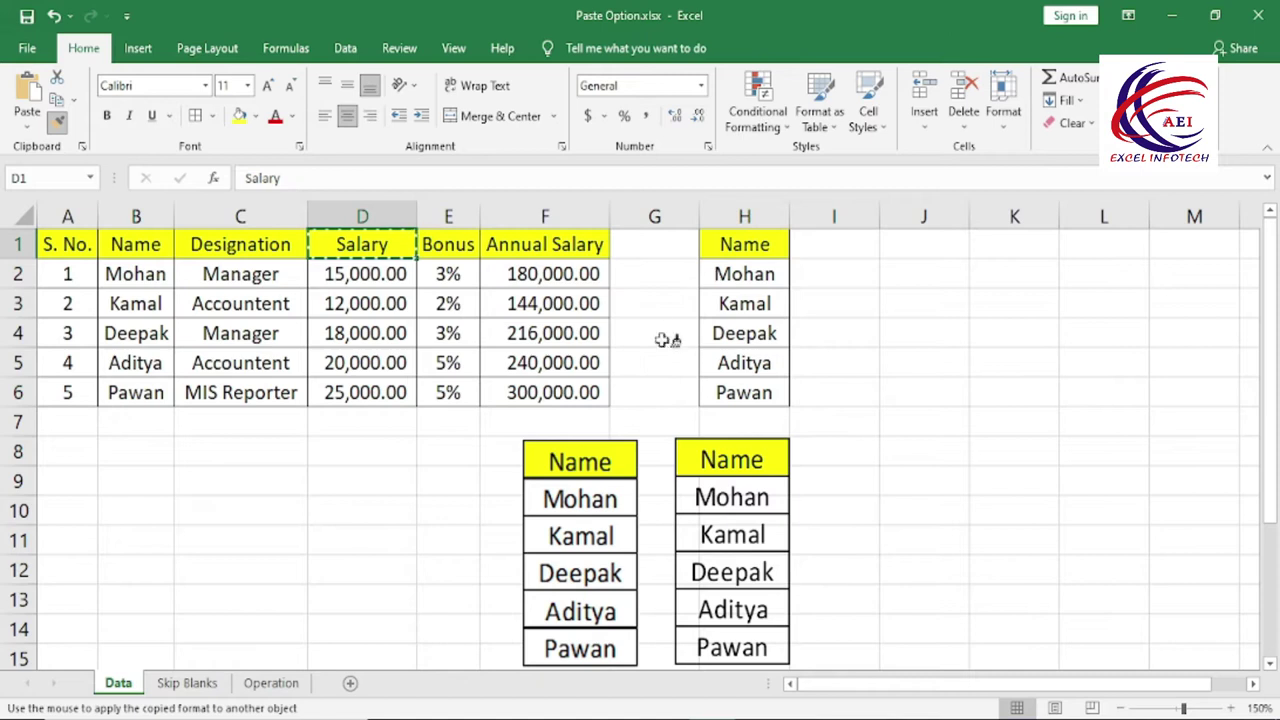
left_click(745, 310)
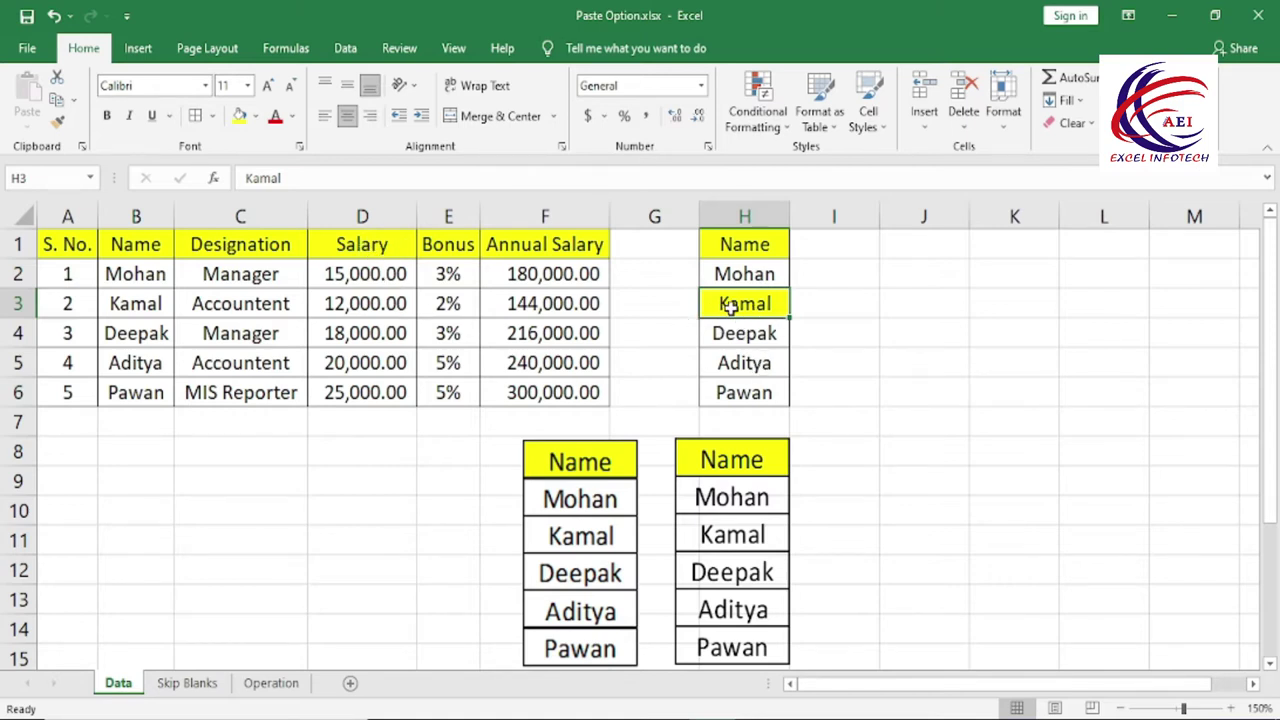
Select the area G1:I13 holding the extra name column and pictures.
left_click(382, 247)
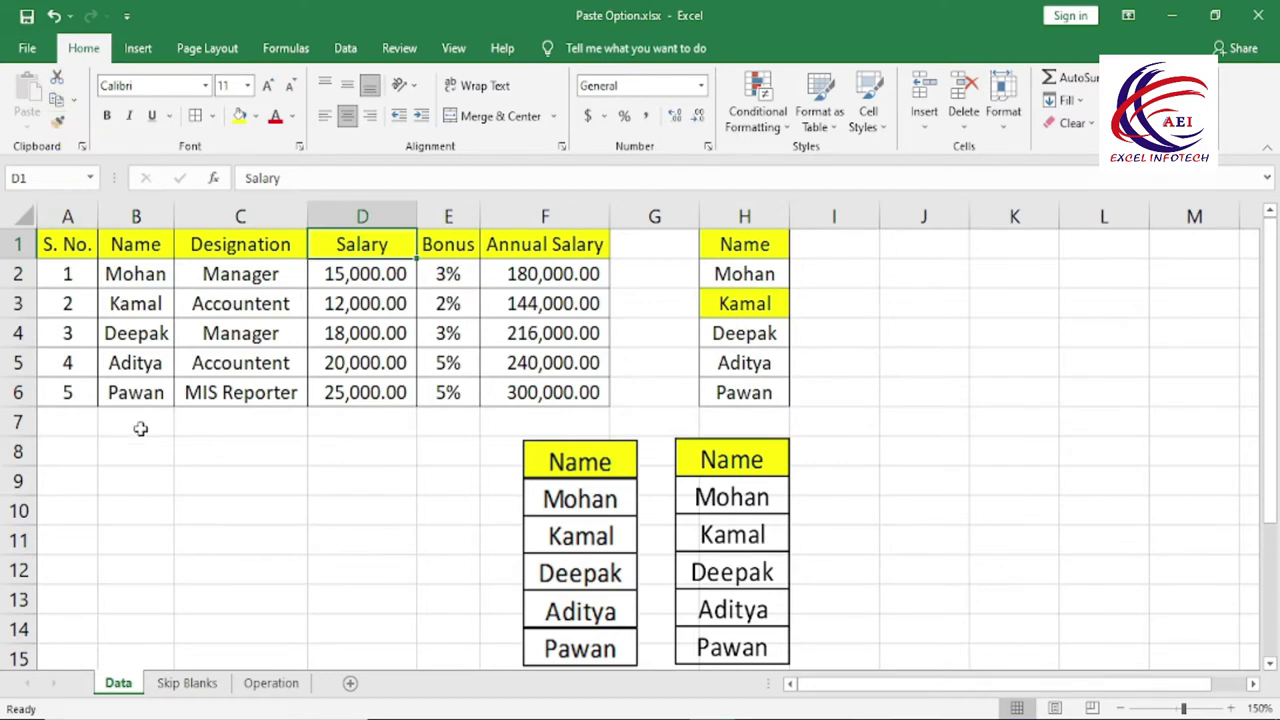
left_click(185, 488)
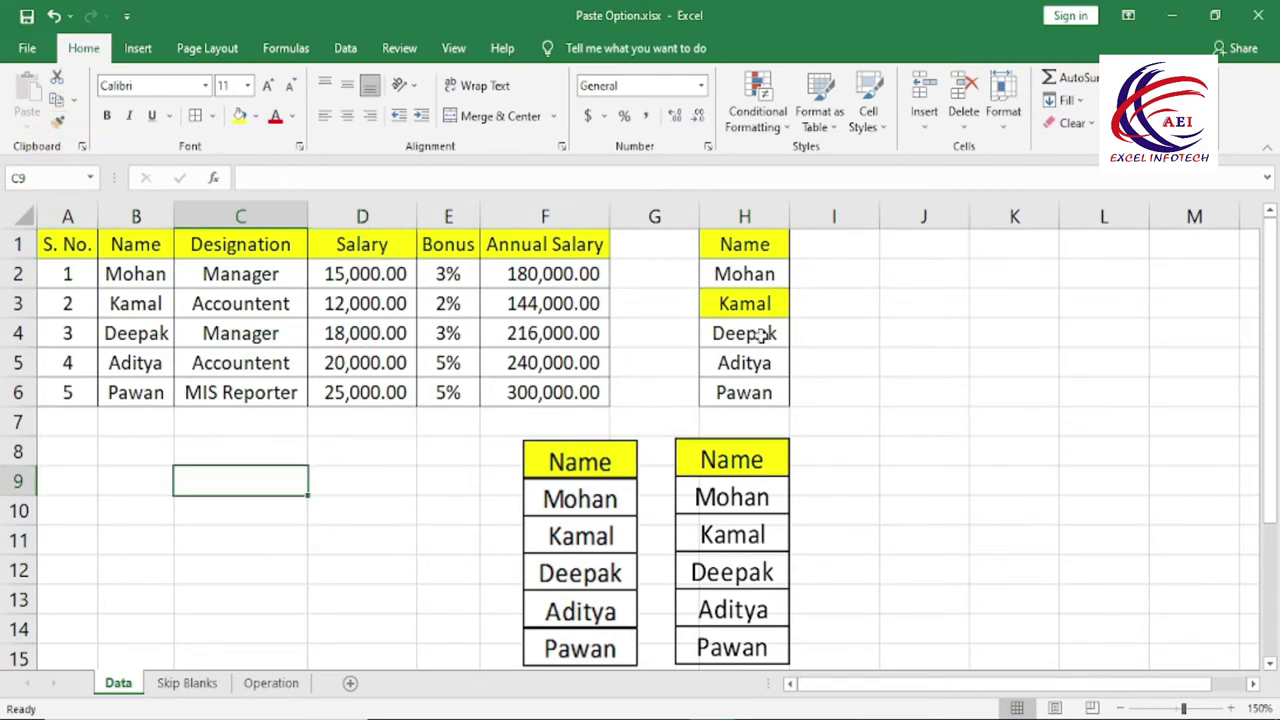
left_click_drag(694, 237, 829, 621)
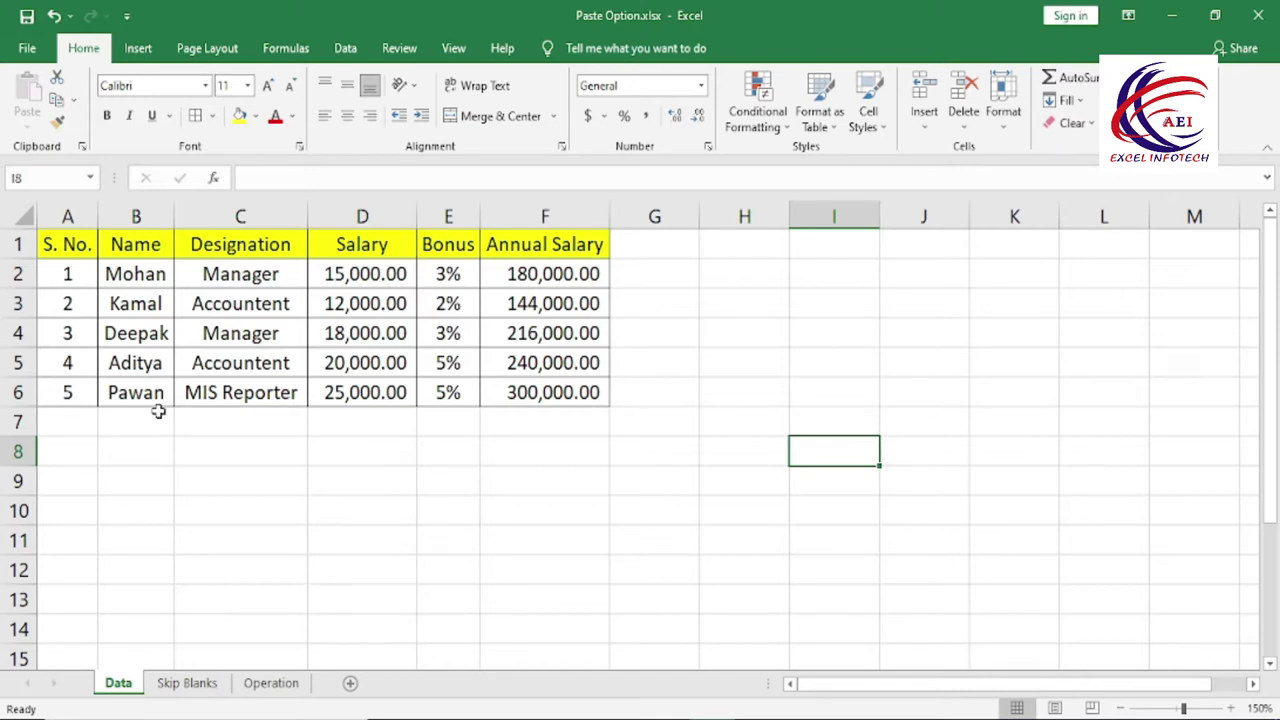
Copy the employee table A1:F6 and paste it with all formatting at H1.
mouse_move(60, 247)
left_mouse_down()
mouse_move(432, 389)
mouse_move(600, 392)
left_mouse_up()
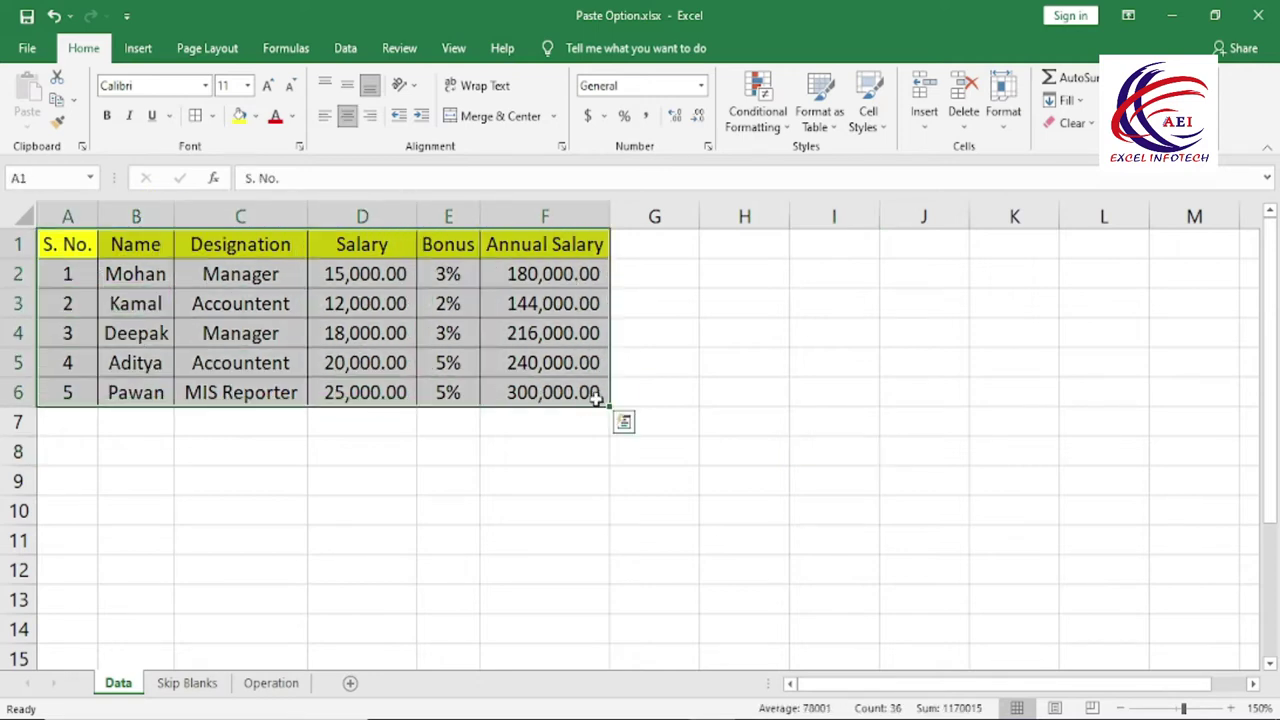
left_click(60, 104)
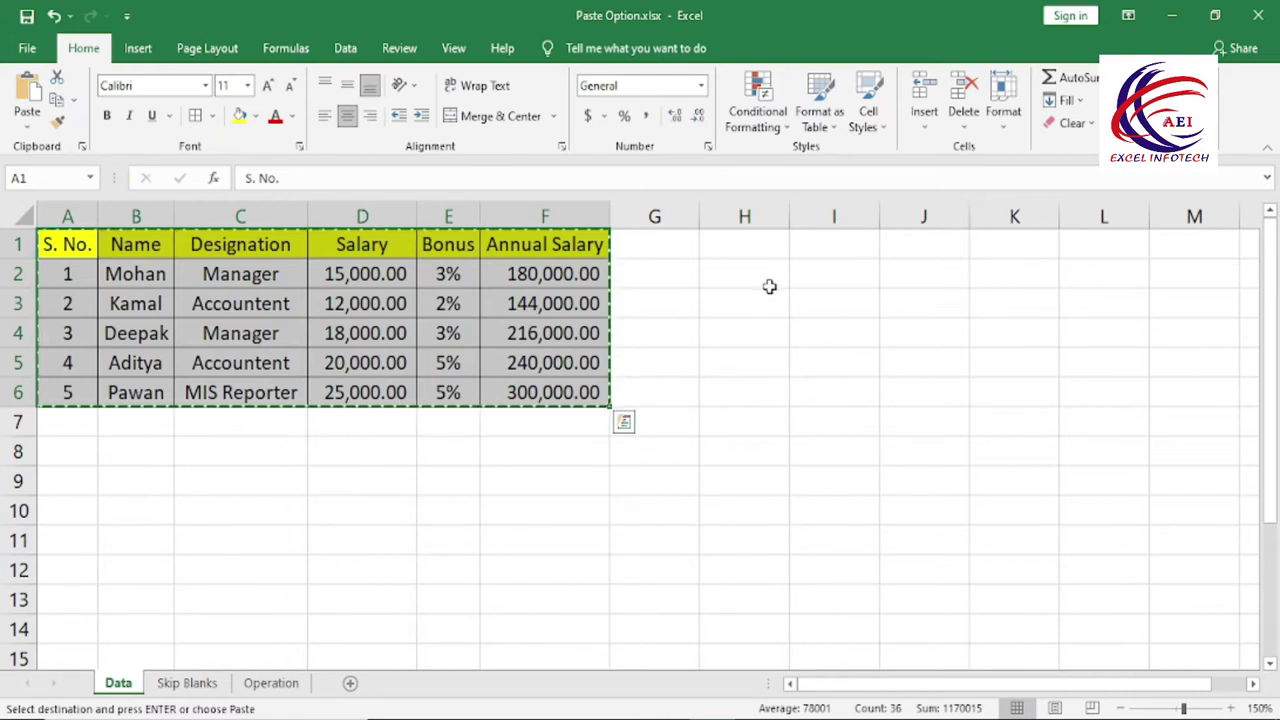
left_click(757, 255)
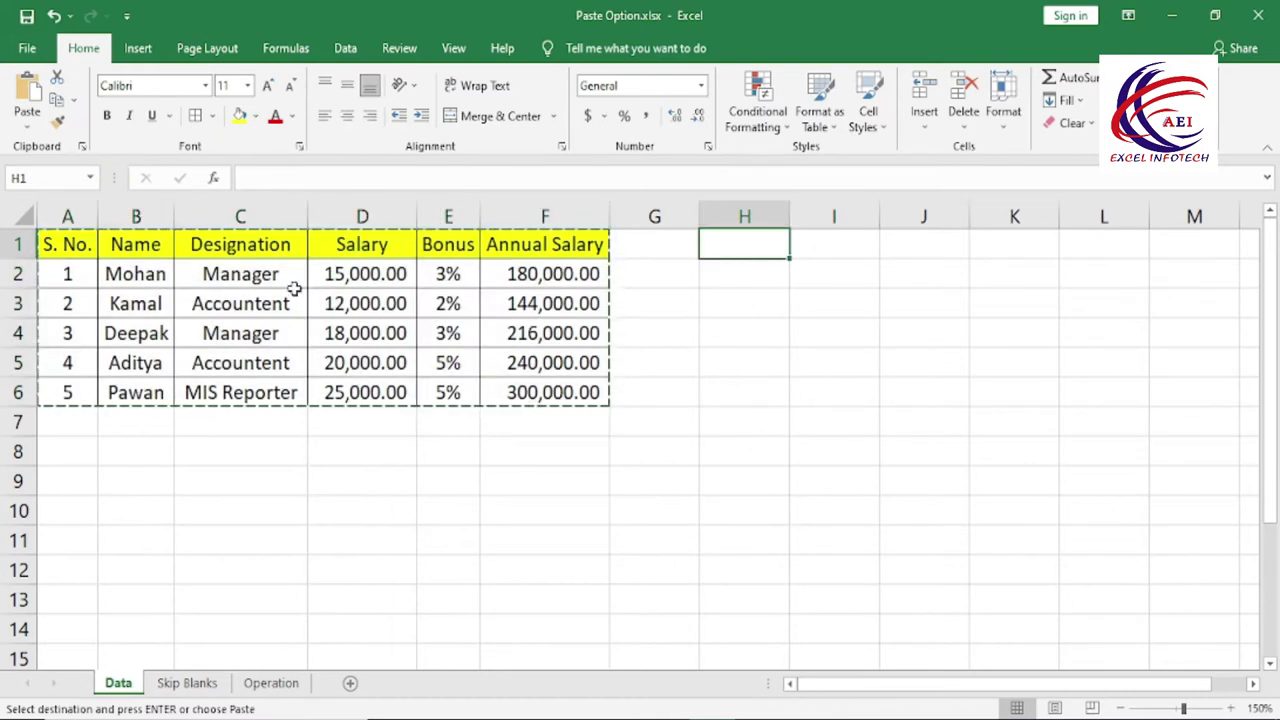
left_click(33, 132)
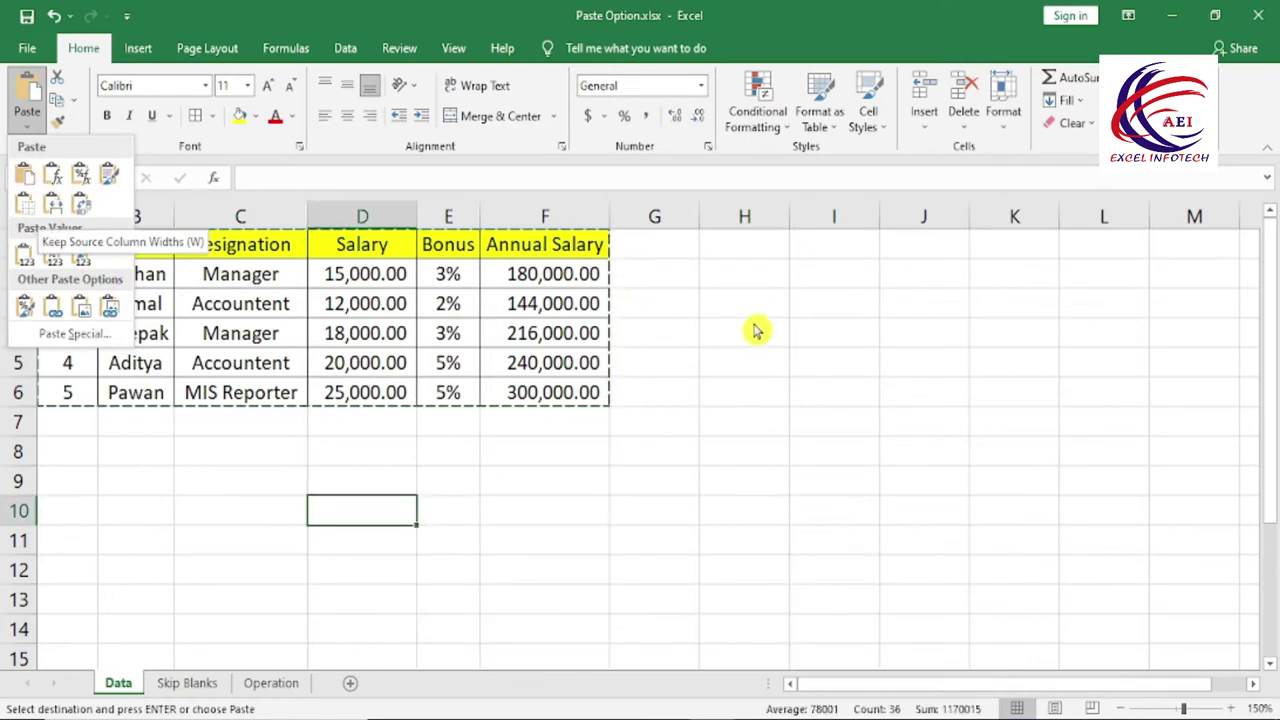
left_click(744, 250)
left_click(740, 245)
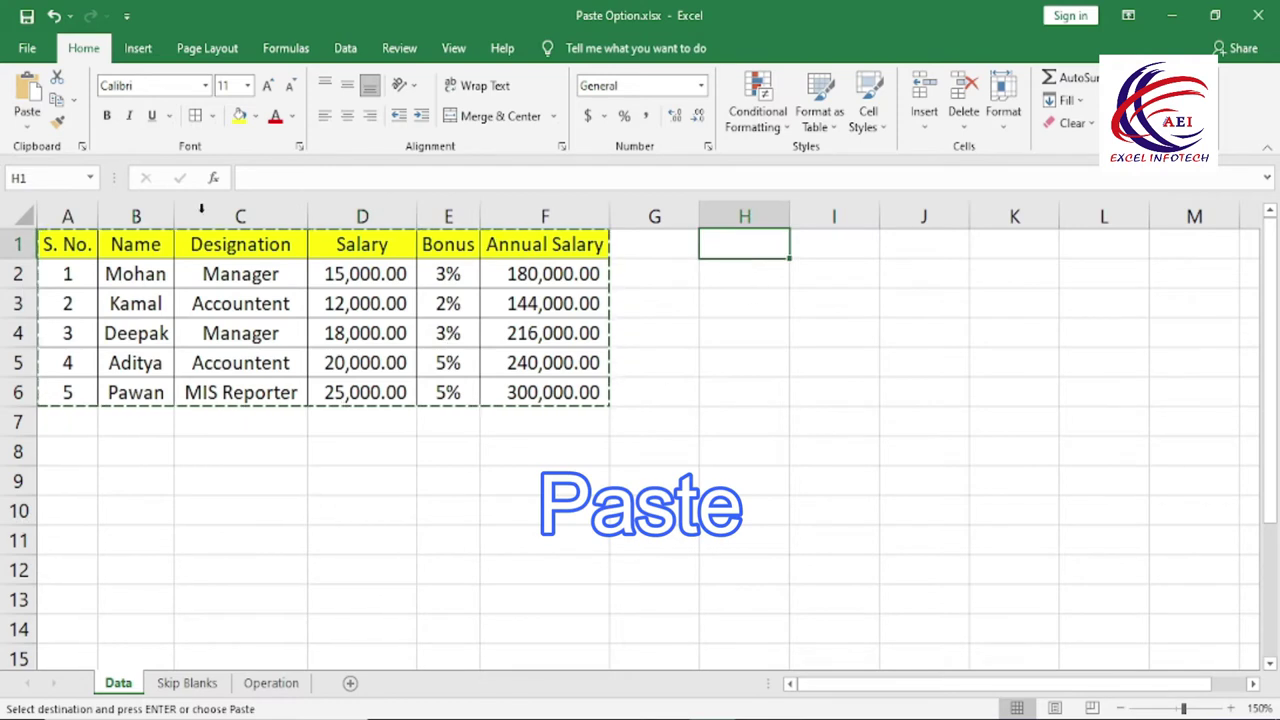
left_click(27, 118)
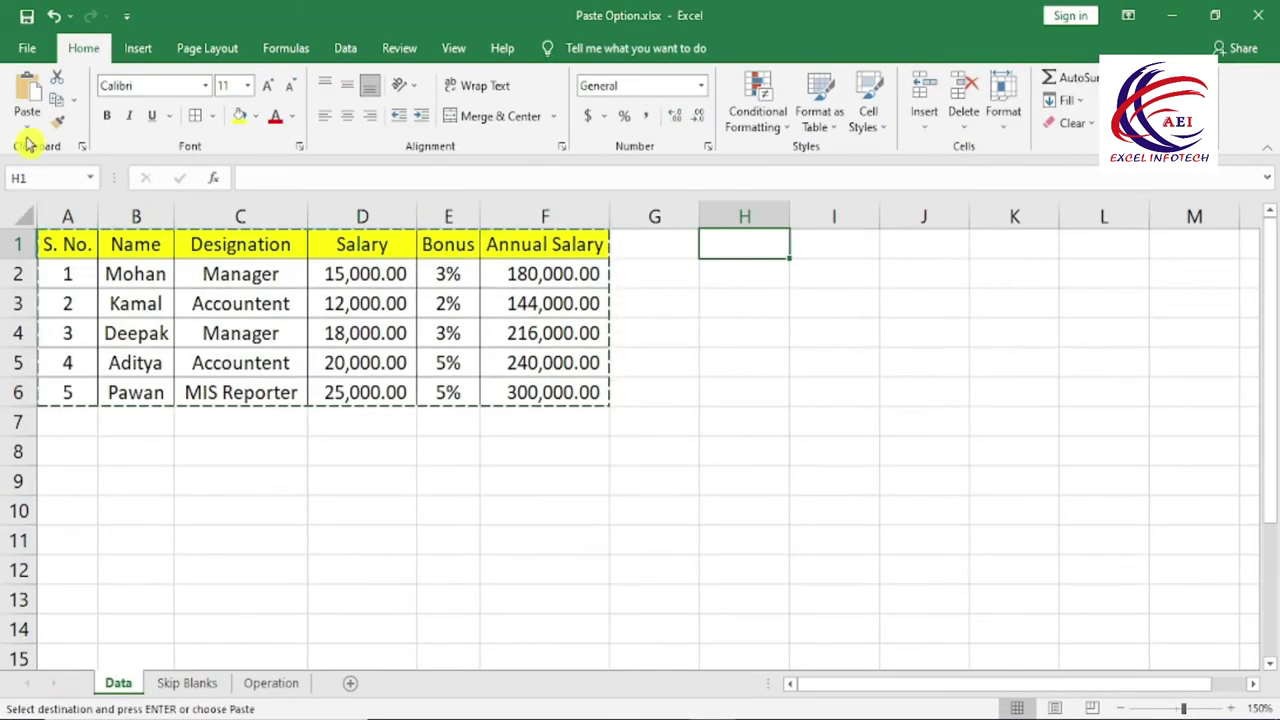
left_click(27, 122)
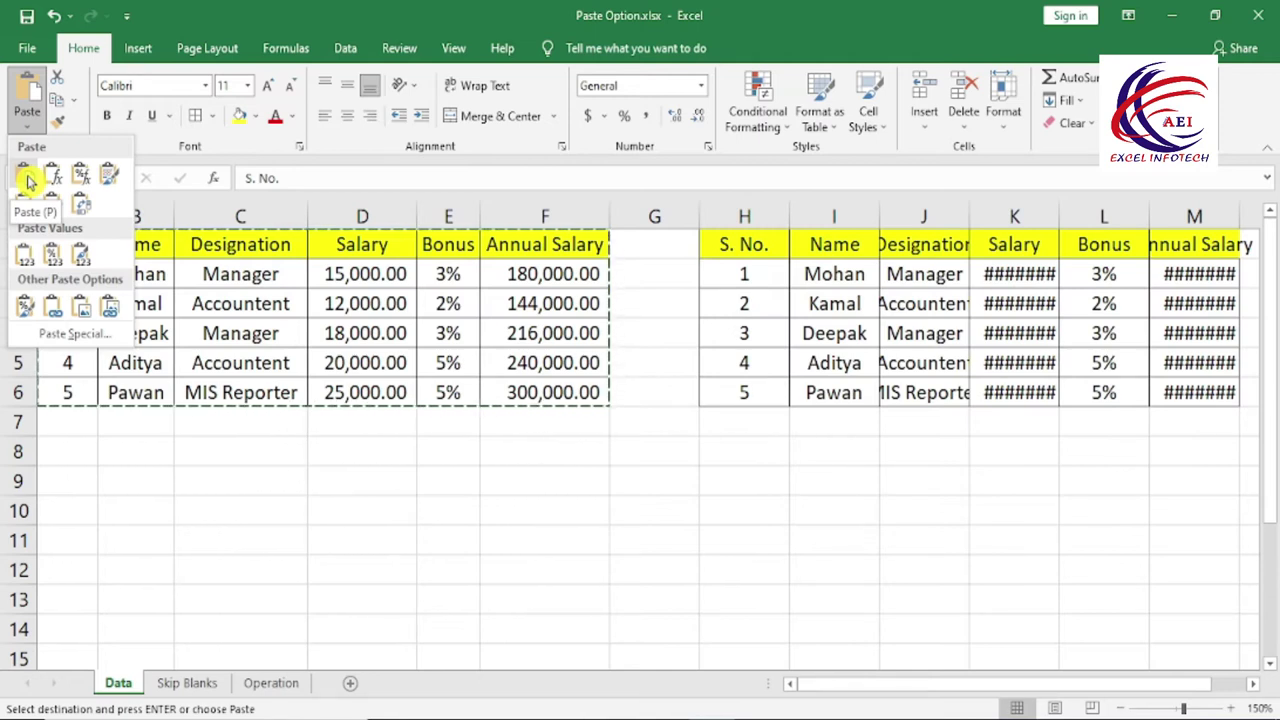
left_click(27, 180)
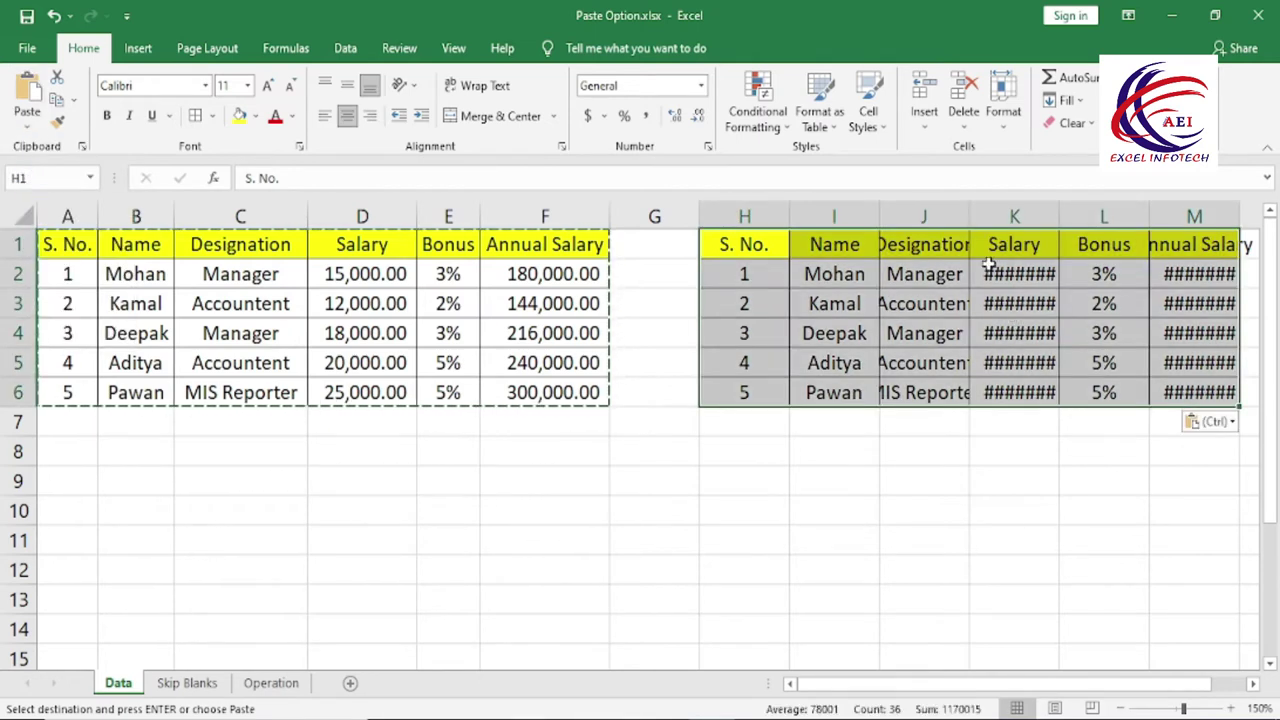
Widen column K, then undo the column-width changes.
left_click_drag(1064, 214, 1088, 214)
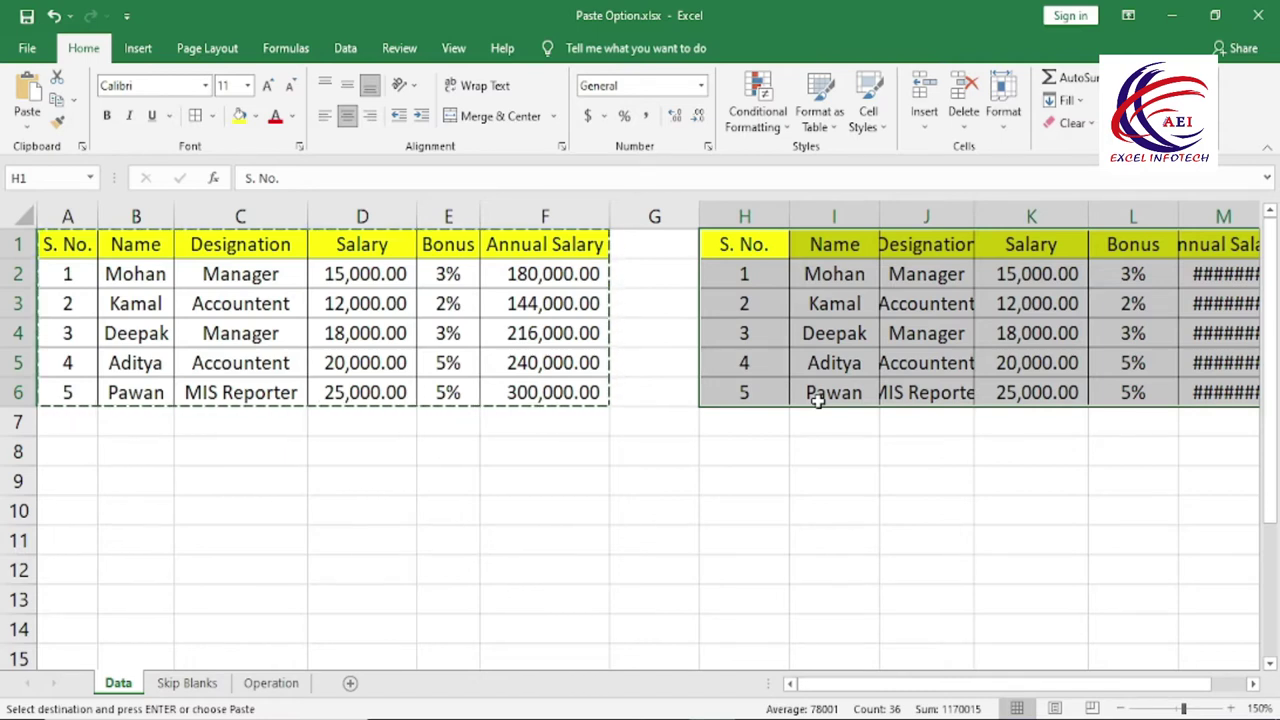
key("ctrl+z")
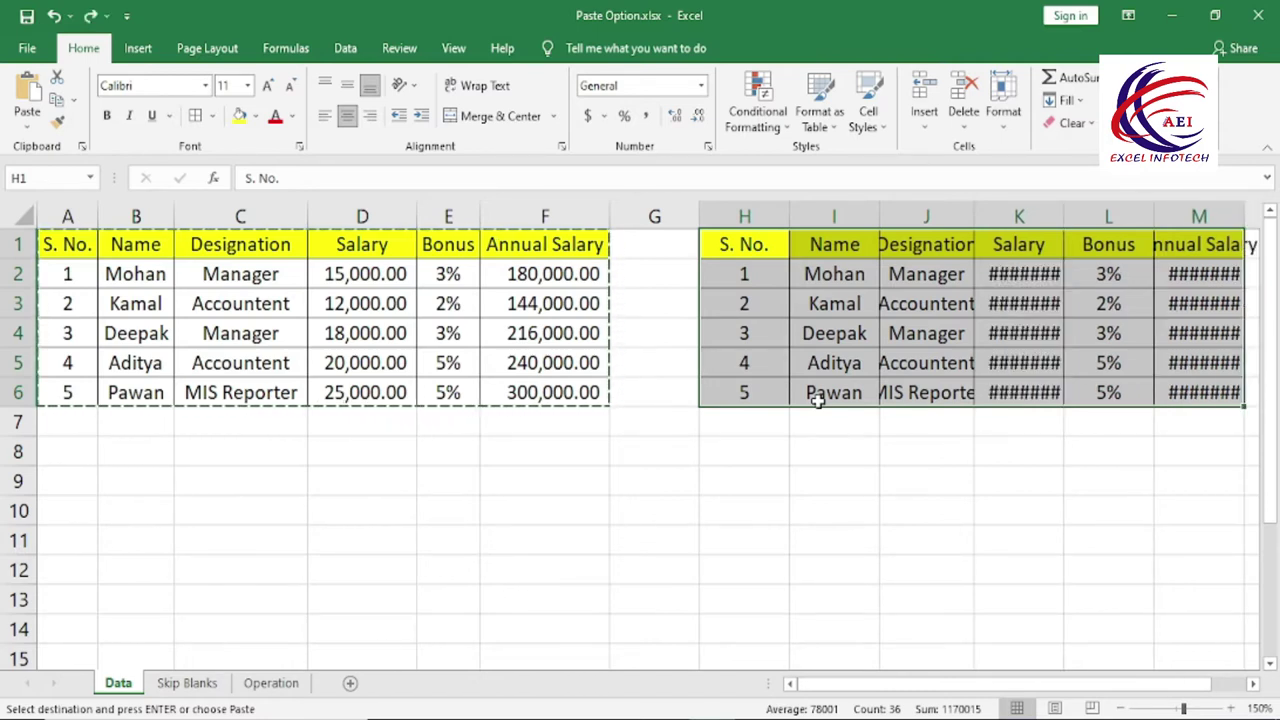
key("ctrl+z")
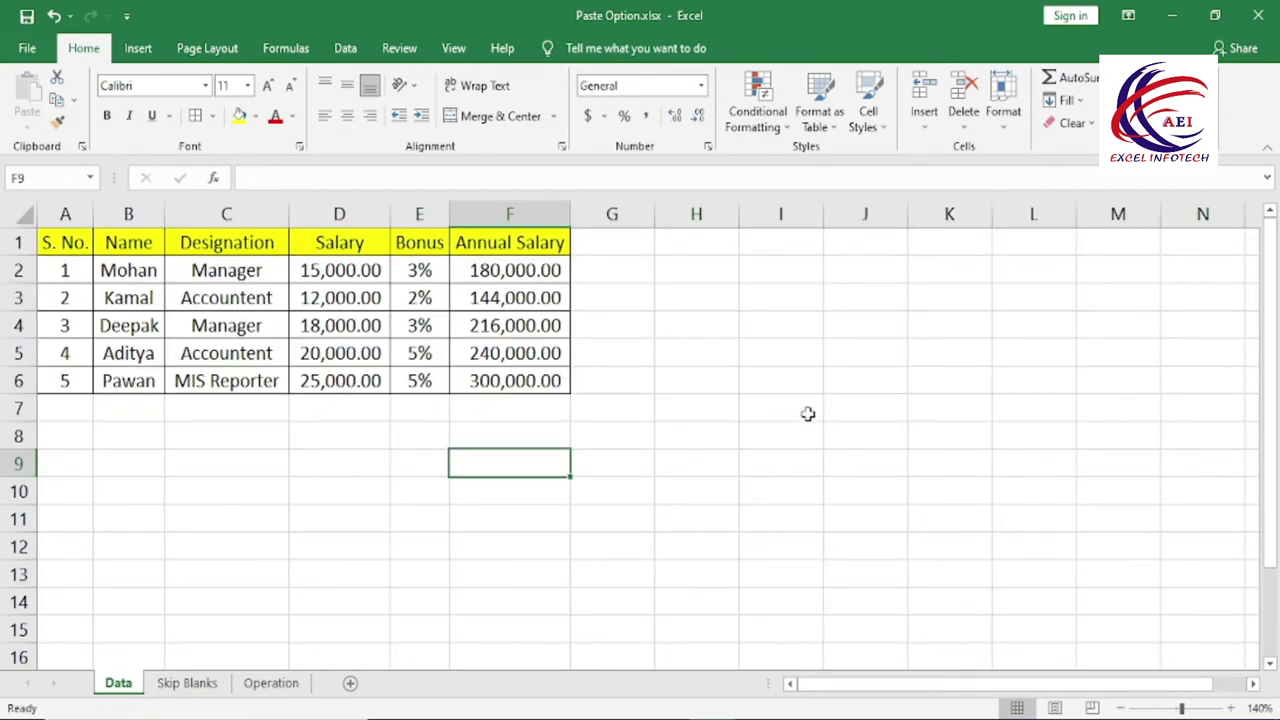
Clear Annual Salary cells F3:F6 and copy the formula in F2.
left_click(471, 487)
left_click_drag(522, 305, 529, 372)
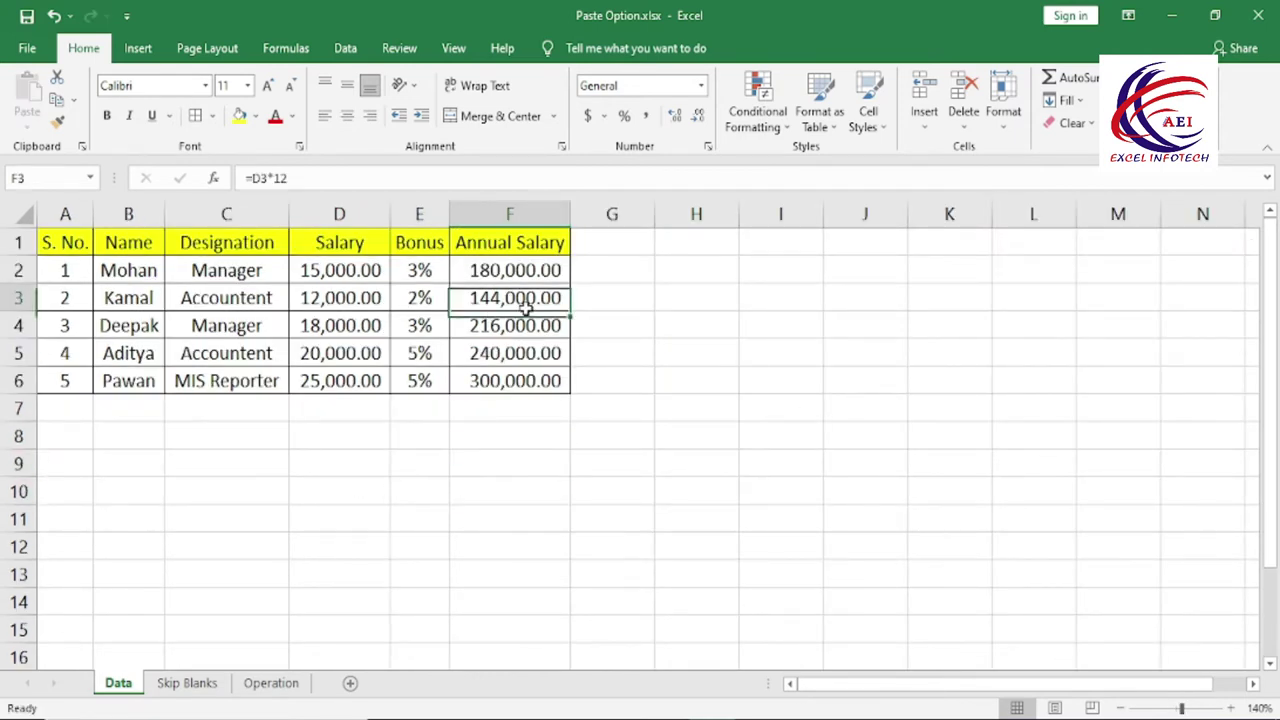
key("Delete")
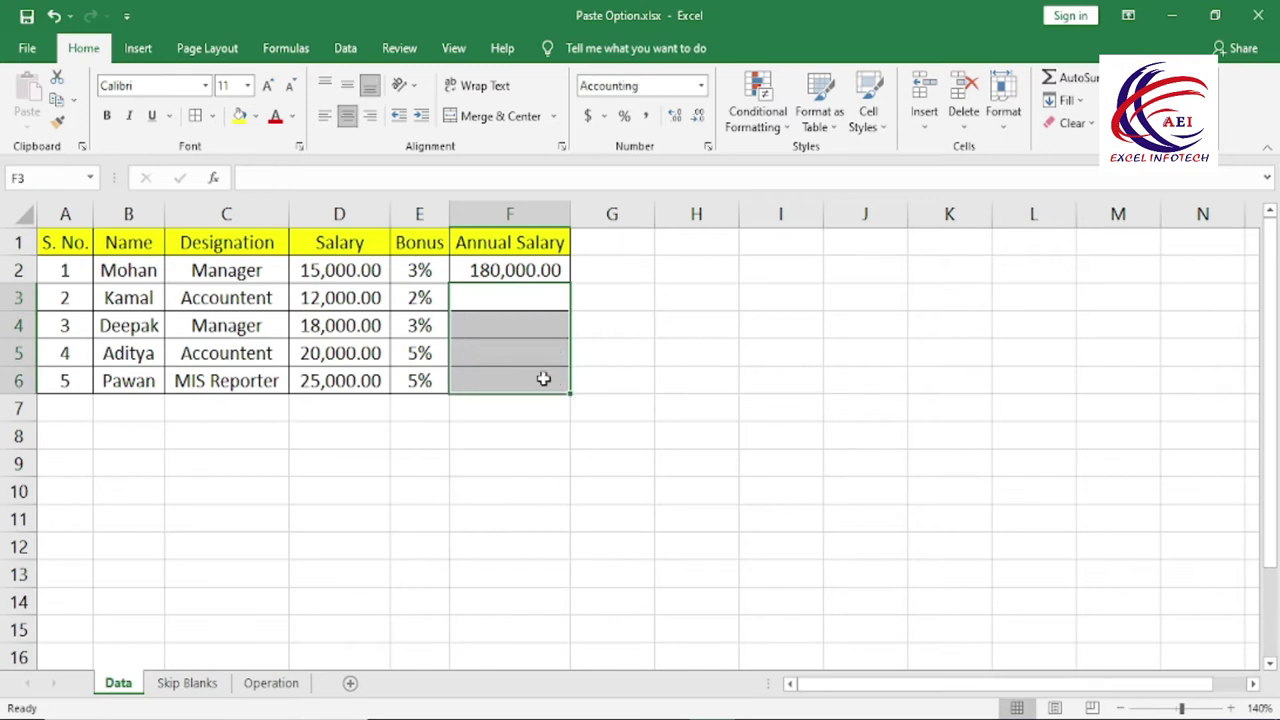
left_click(504, 443)
left_click(521, 278)
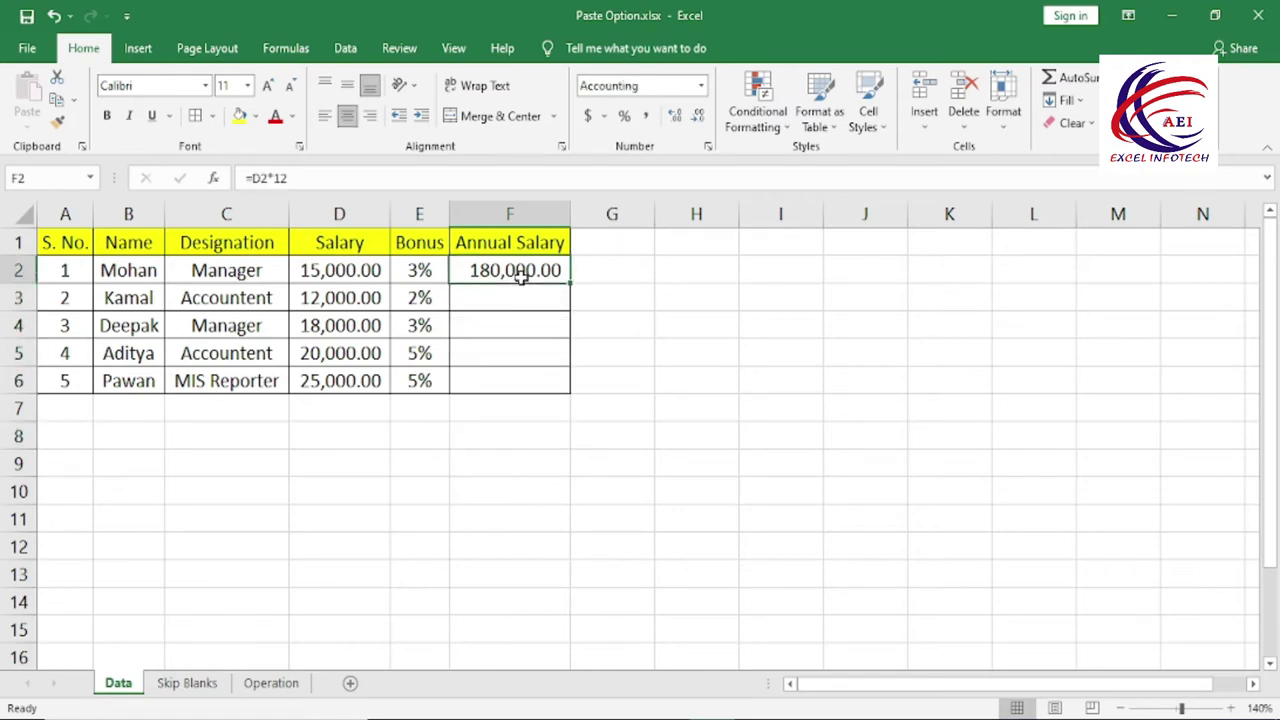
left_click(703, 346)
left_click(540, 280)
key("ctrl+c")
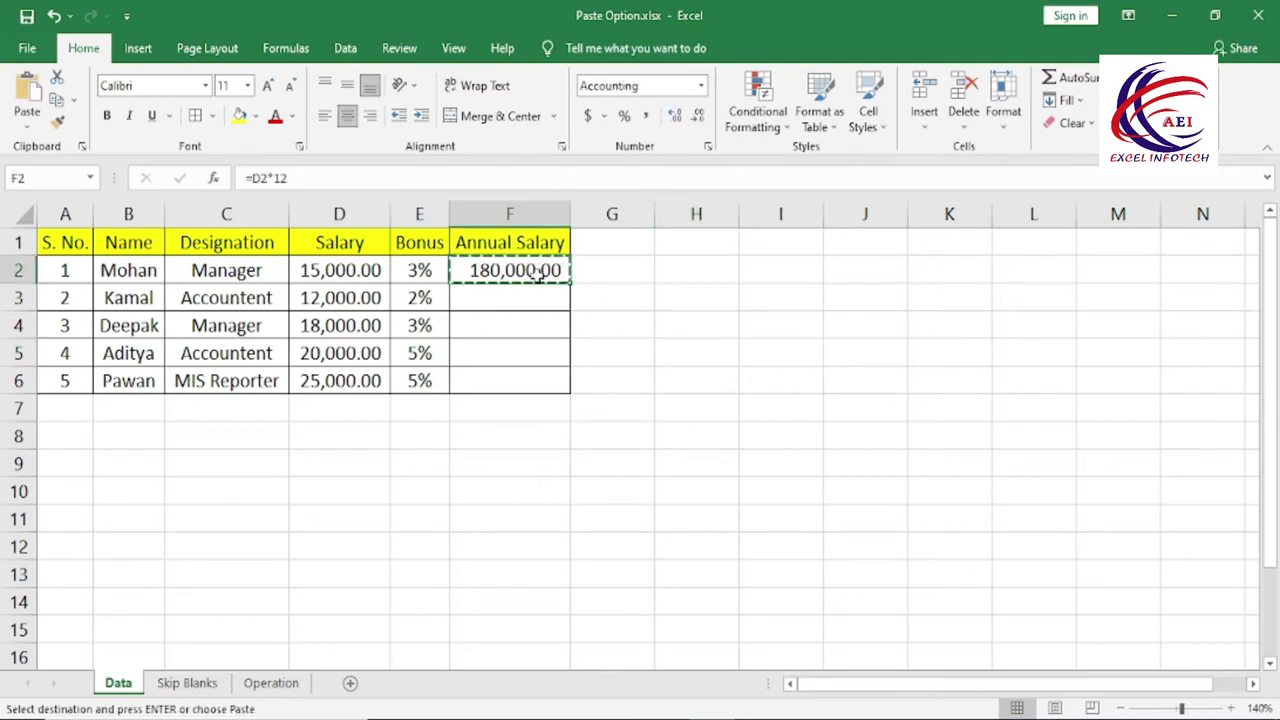
Paste only F2's formula into F3:F6, giving 144,000.00 to 300,000.00.
left_click_drag(510, 298, 505, 378)
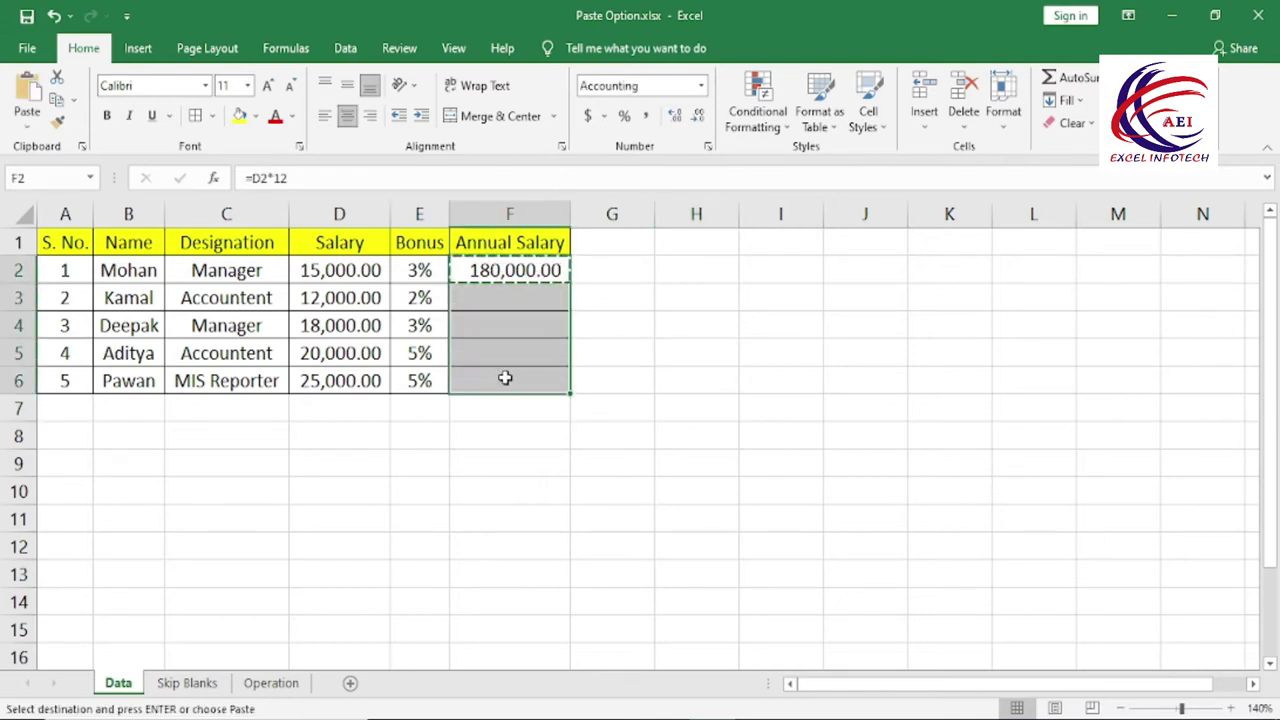
left_click(29, 128)
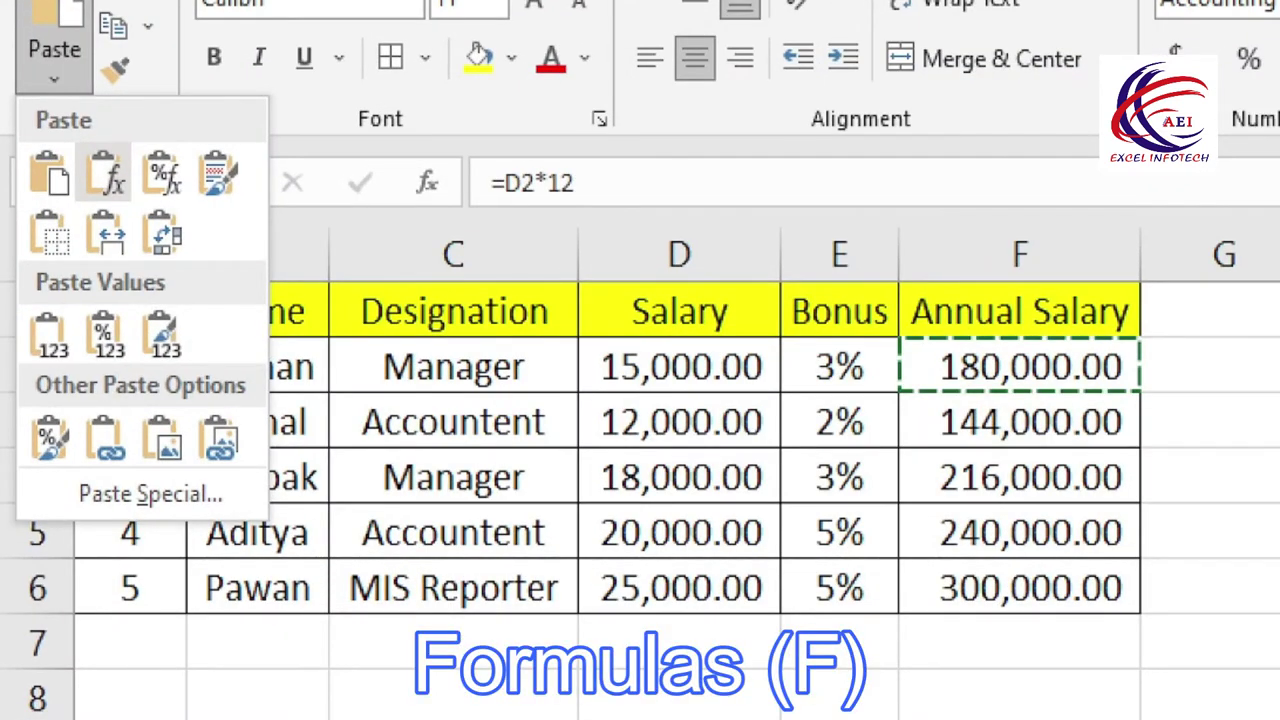
key("Escape")
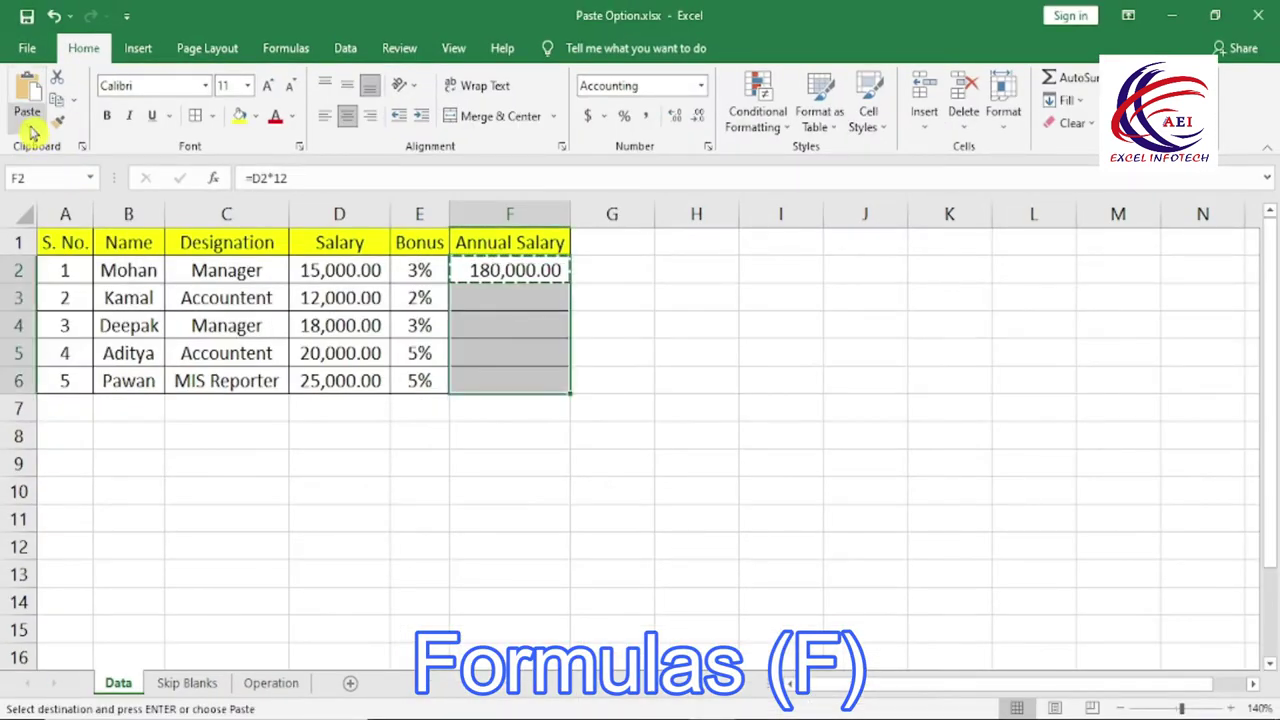
left_click(33, 131)
left_click(54, 173)
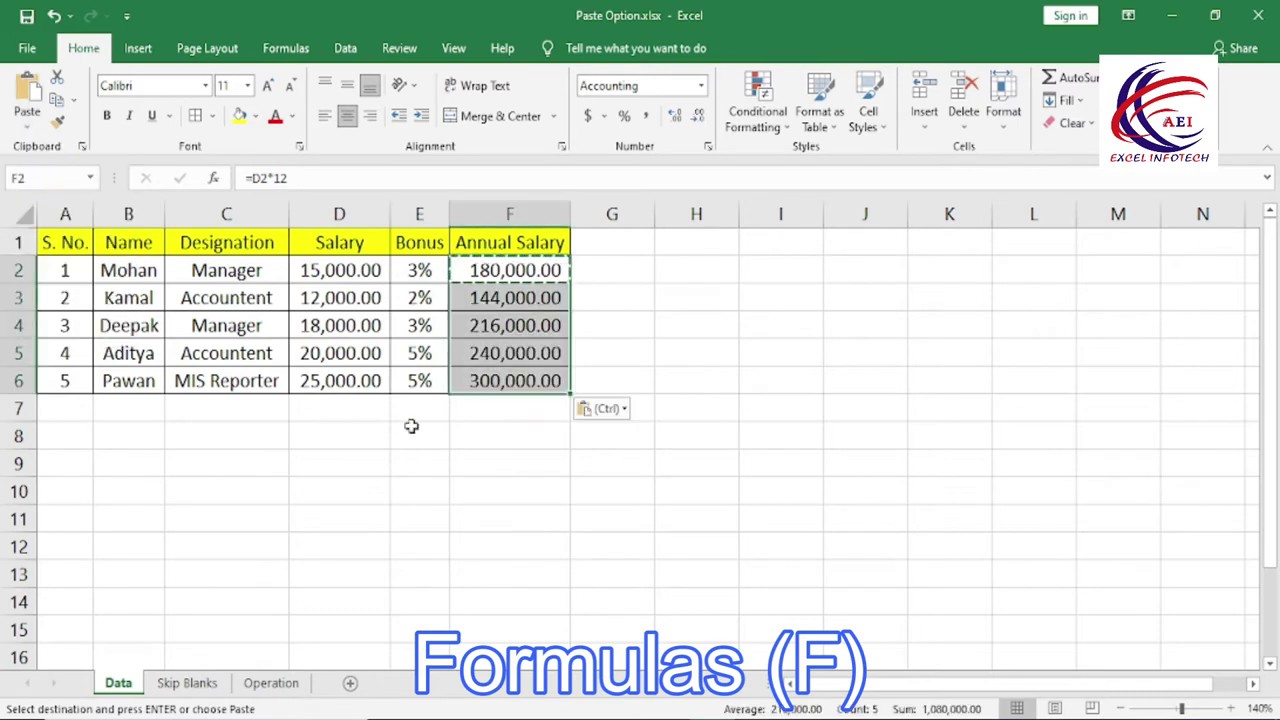
left_click(507, 324)
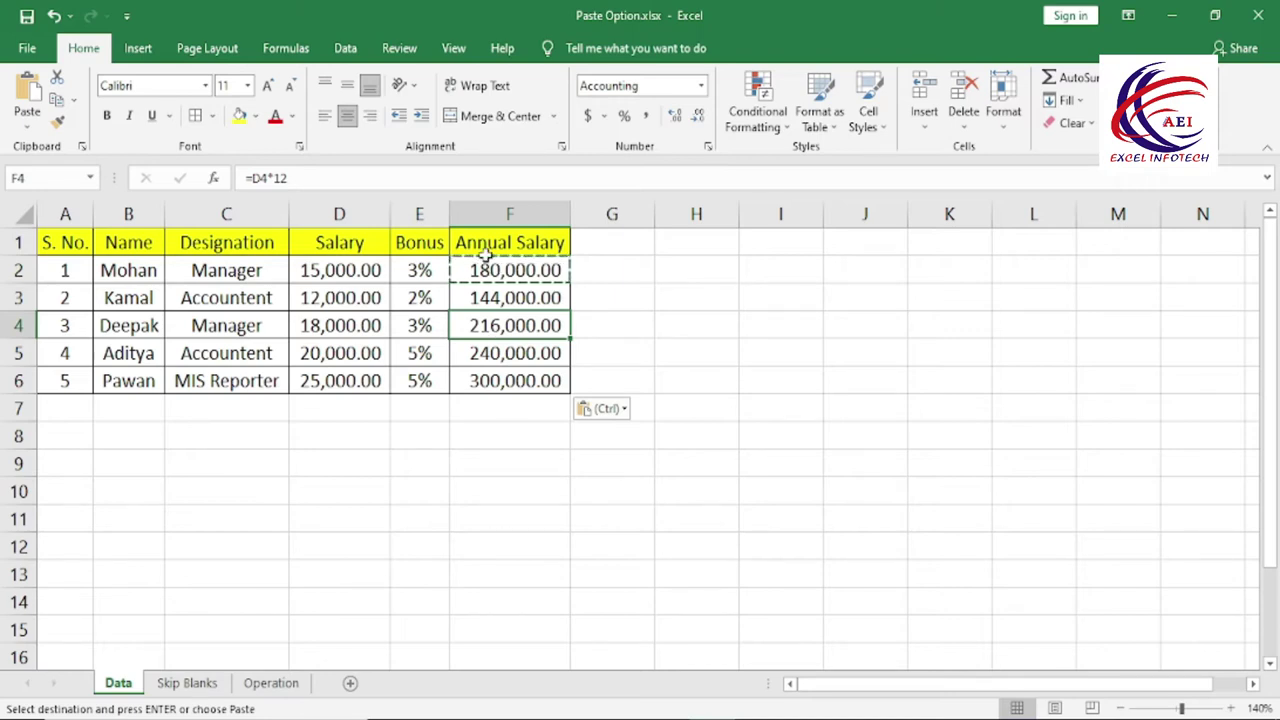
Paste F2's formula into F3:F6 using Formulas & Number Formatting.
left_click_drag(484, 270, 494, 378)
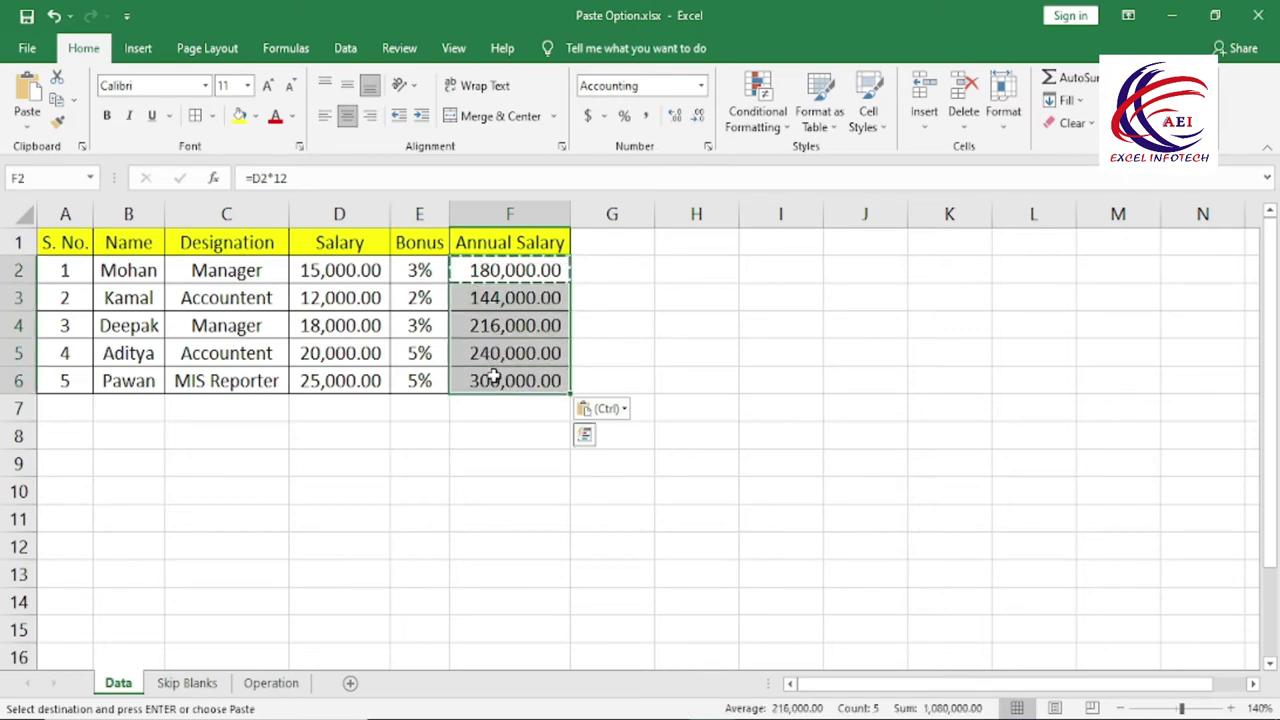
left_click(27, 126)
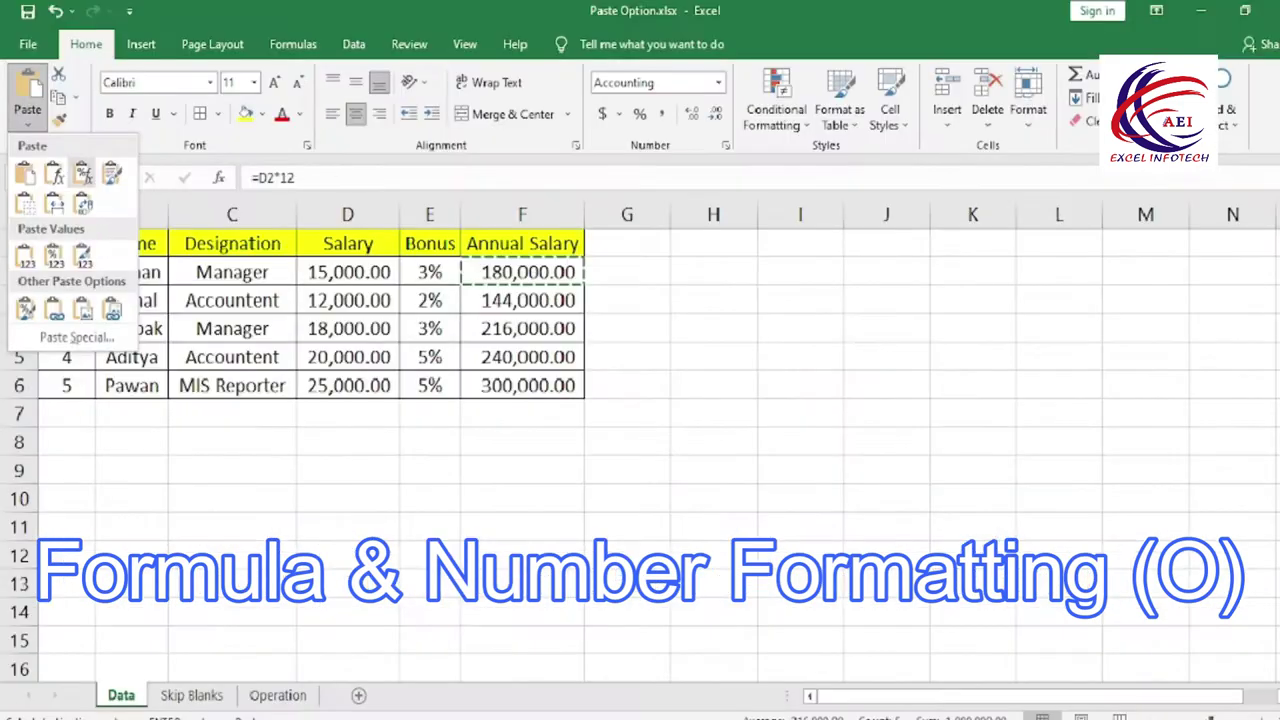
left_click(82, 173)
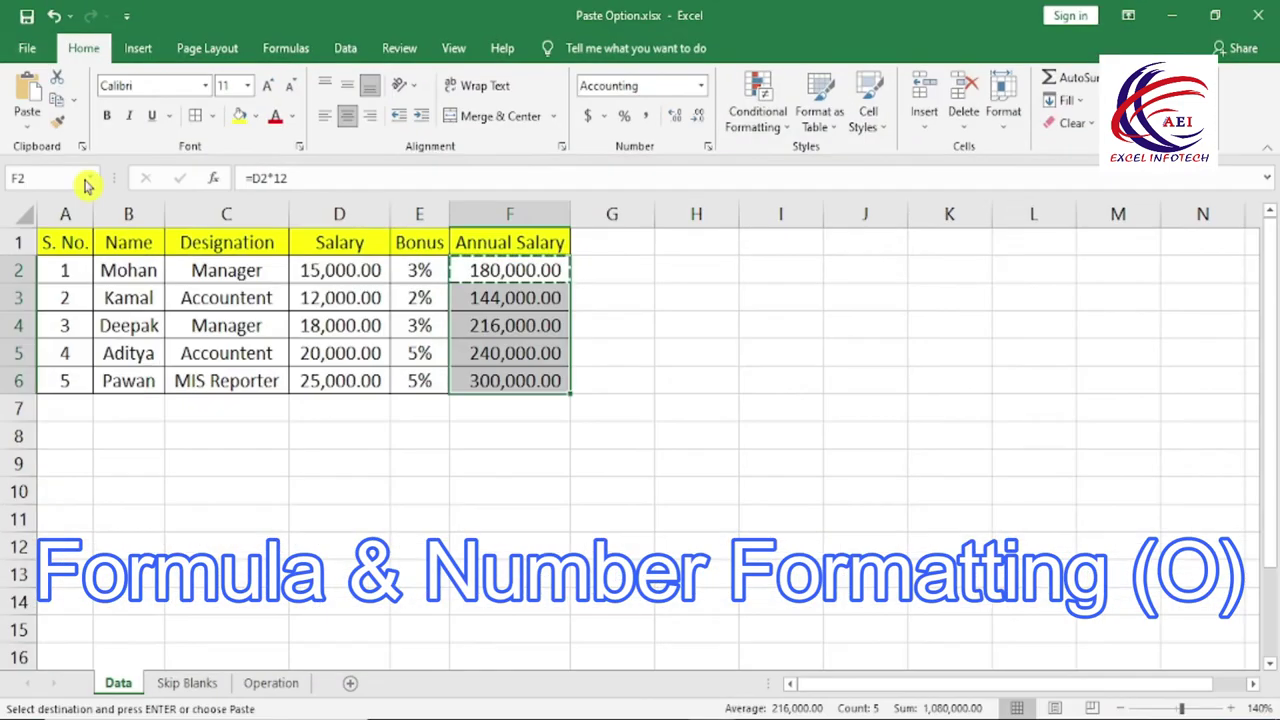
Paste the employee table at H1 as Formulas & Number Formatting and autofit column K.
left_click(434, 468)
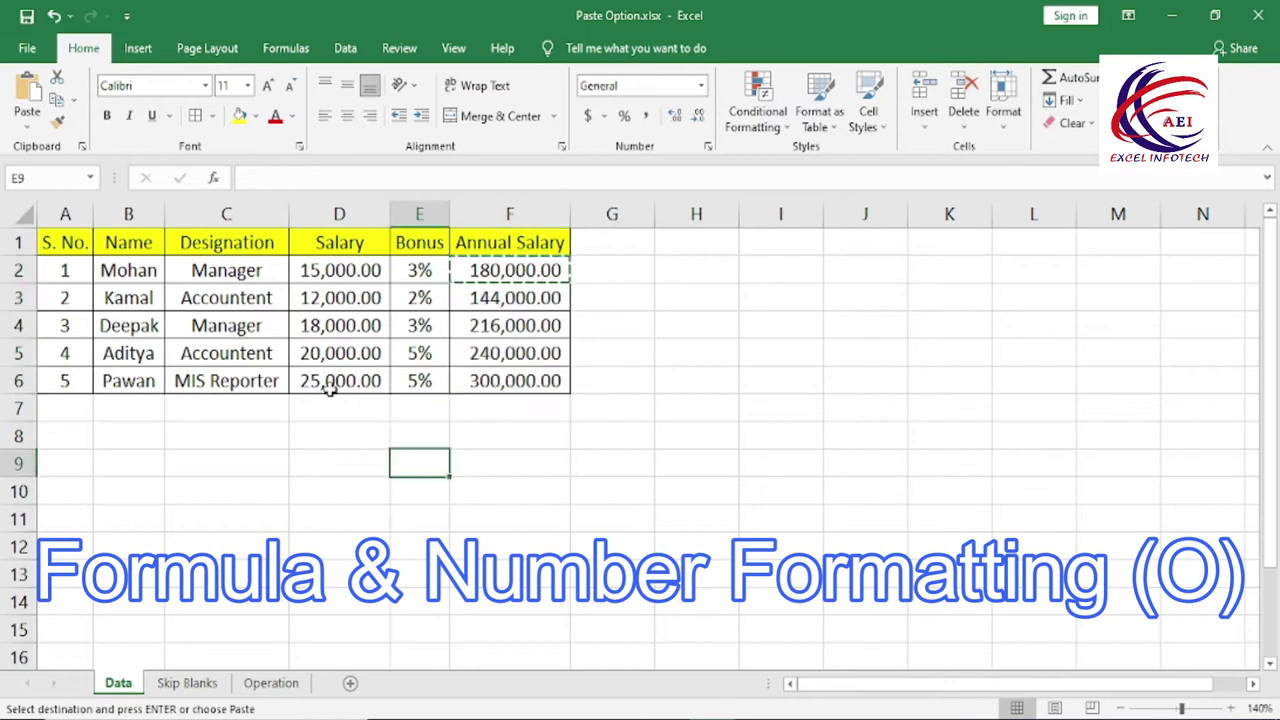
left_click_drag(86, 248, 486, 374)
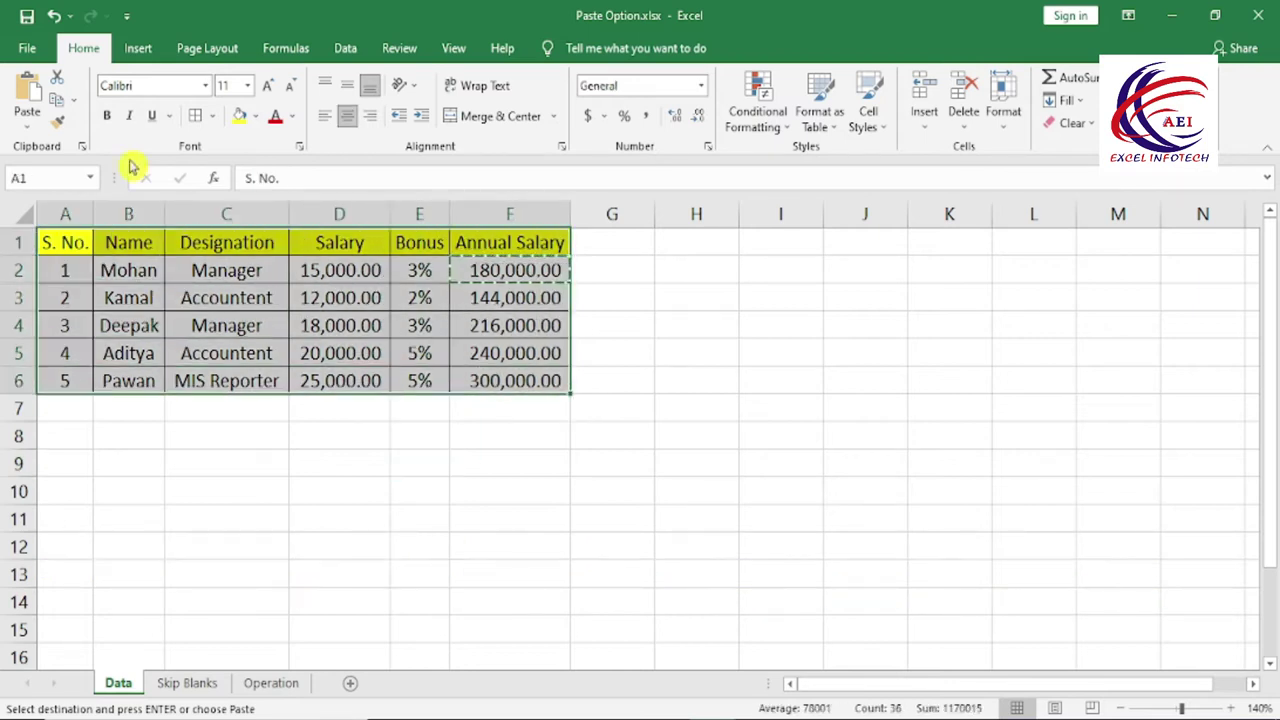
left_click(60, 104)
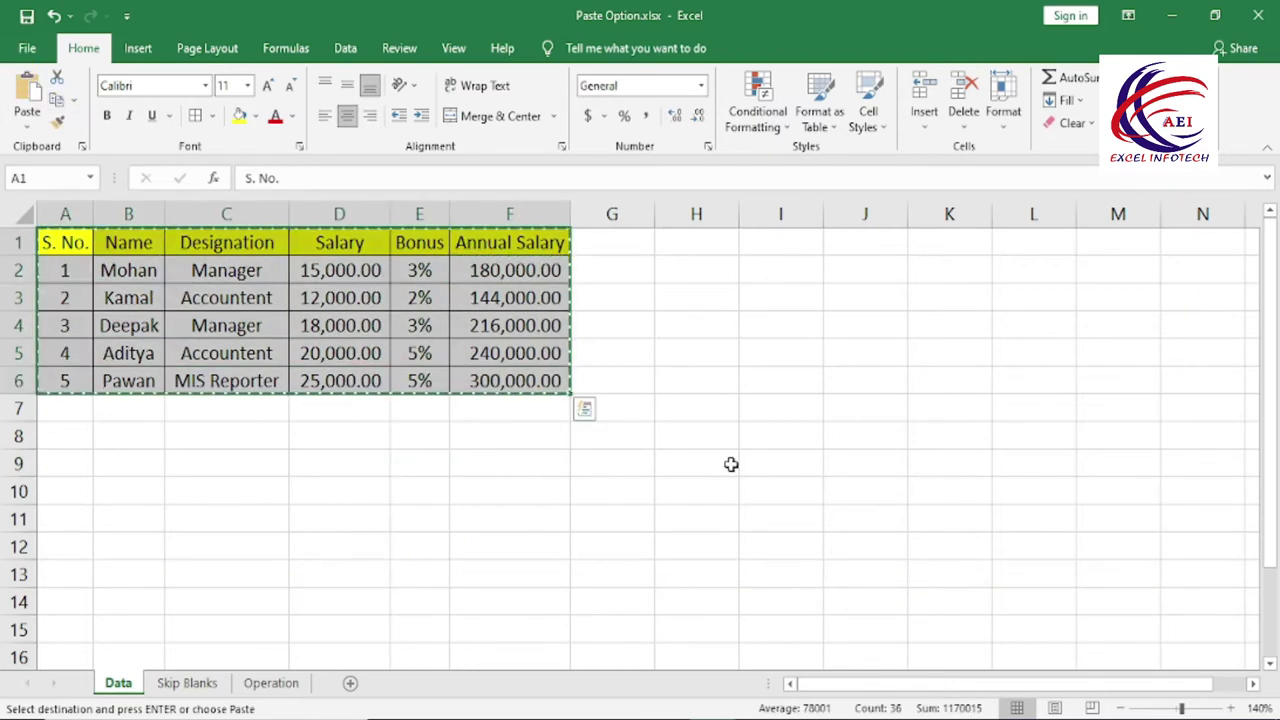
left_click(689, 248)
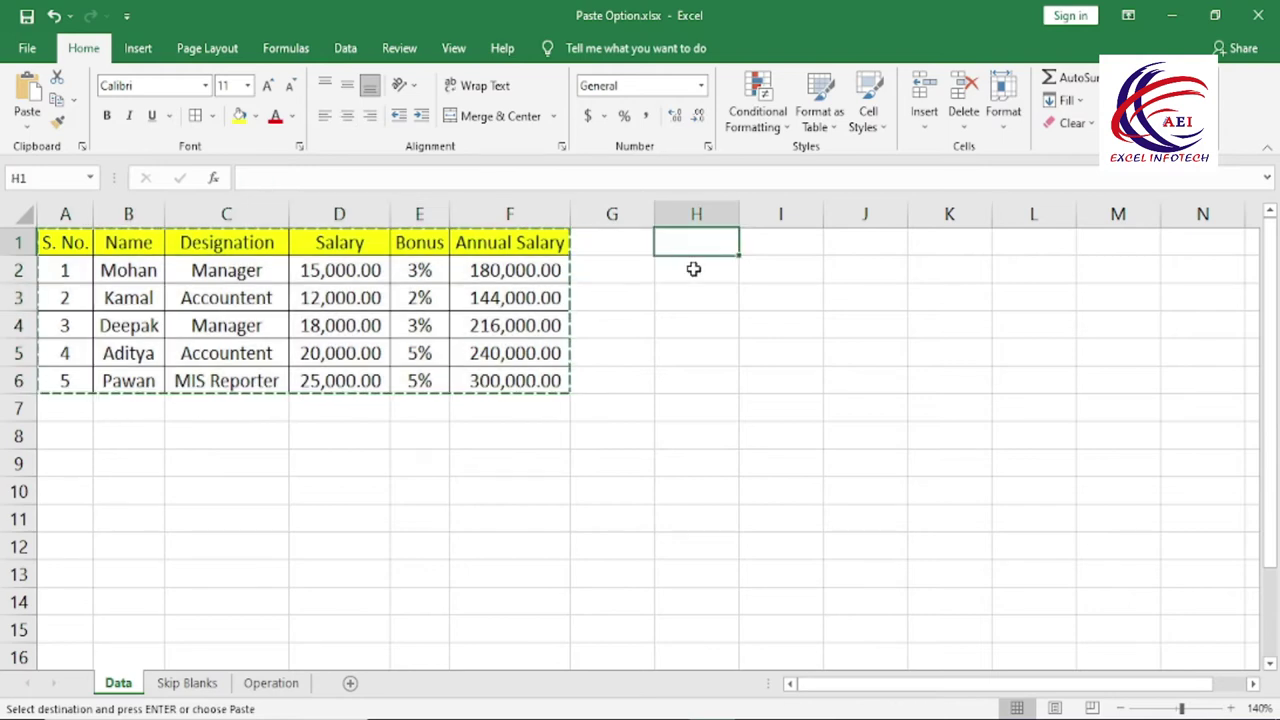
left_click(31, 124)
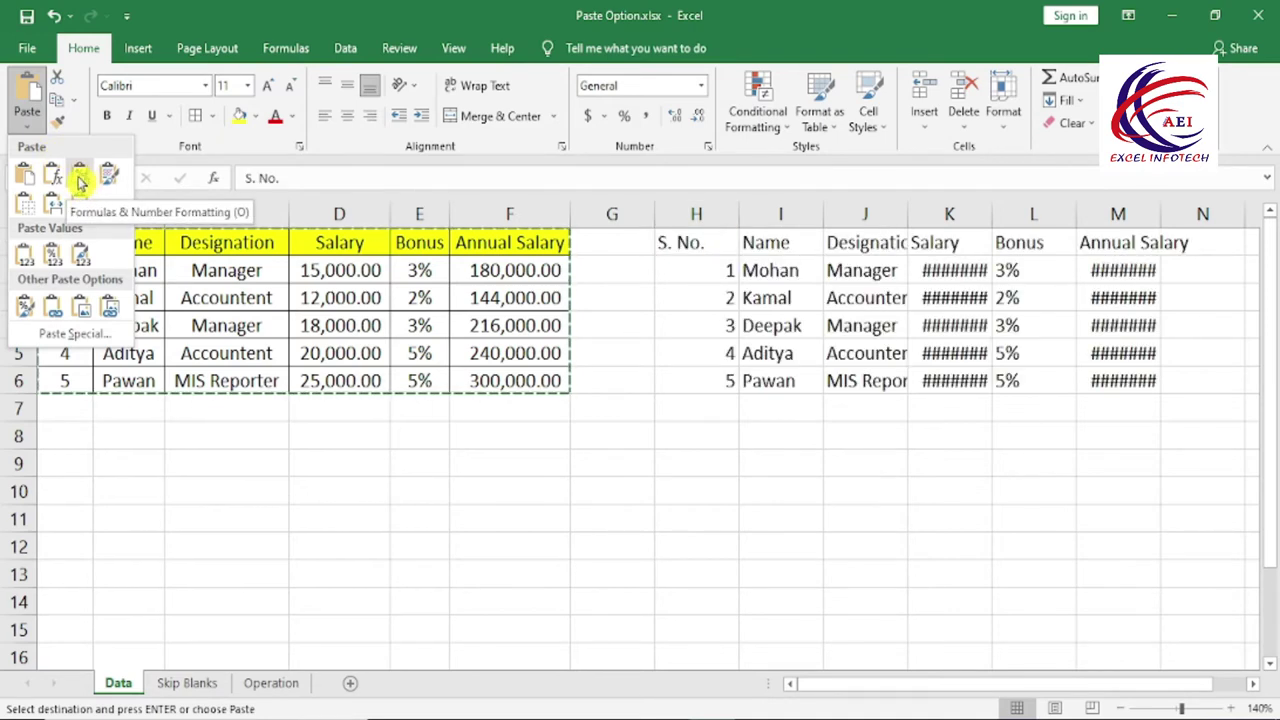
left_click(80, 180)
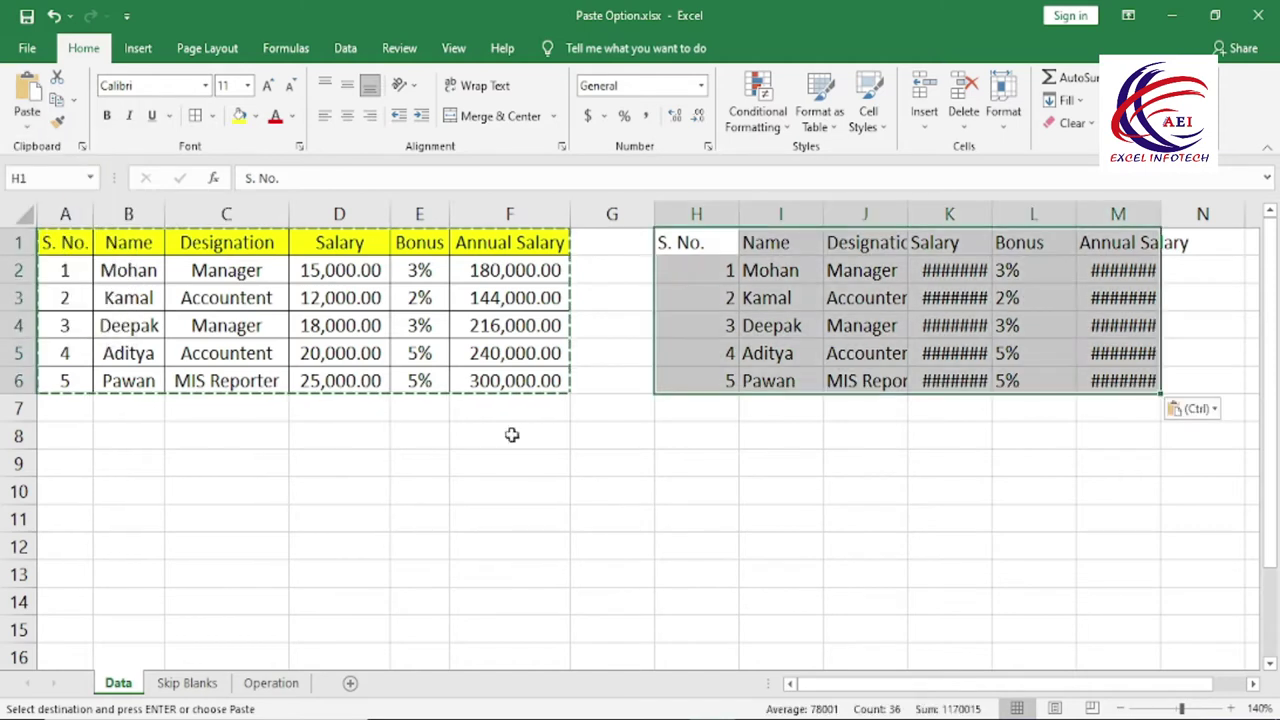
left_click(784, 535)
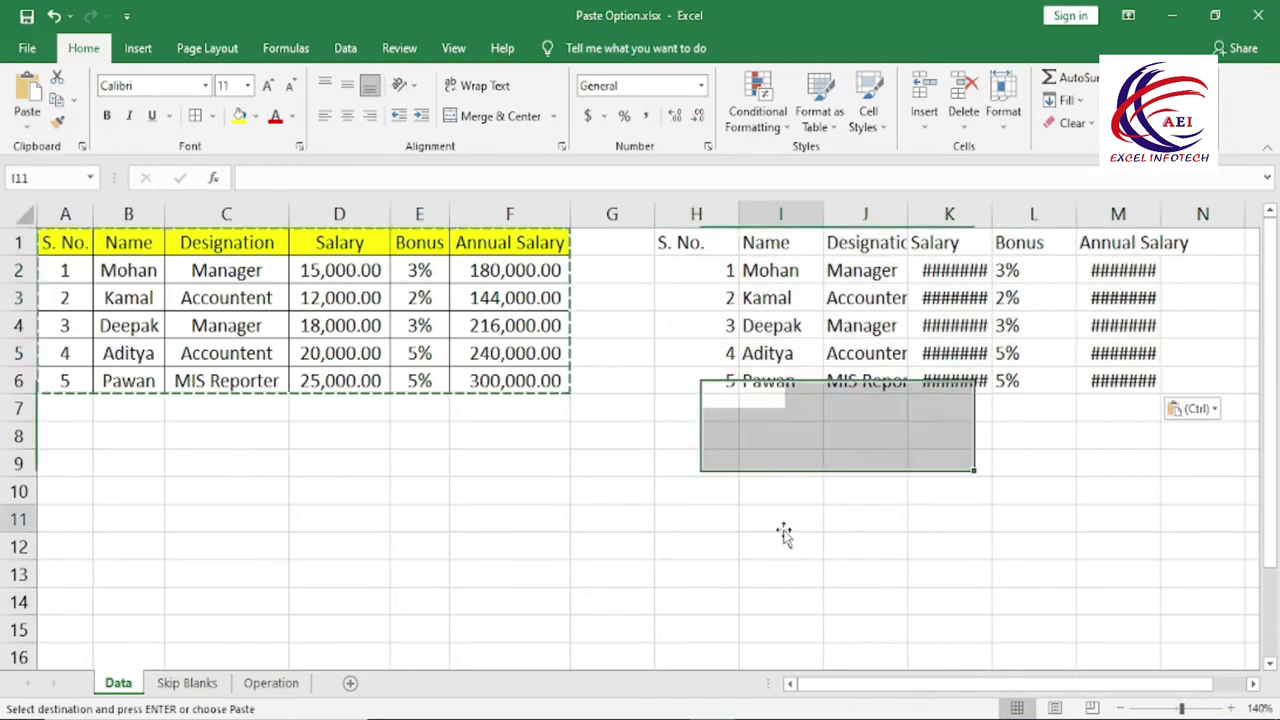
double_click(991, 213)
Compare original Salary values D2:D6 with pasted K2:K6 and autofit column M.
left_click_drag(349, 271, 349, 355)
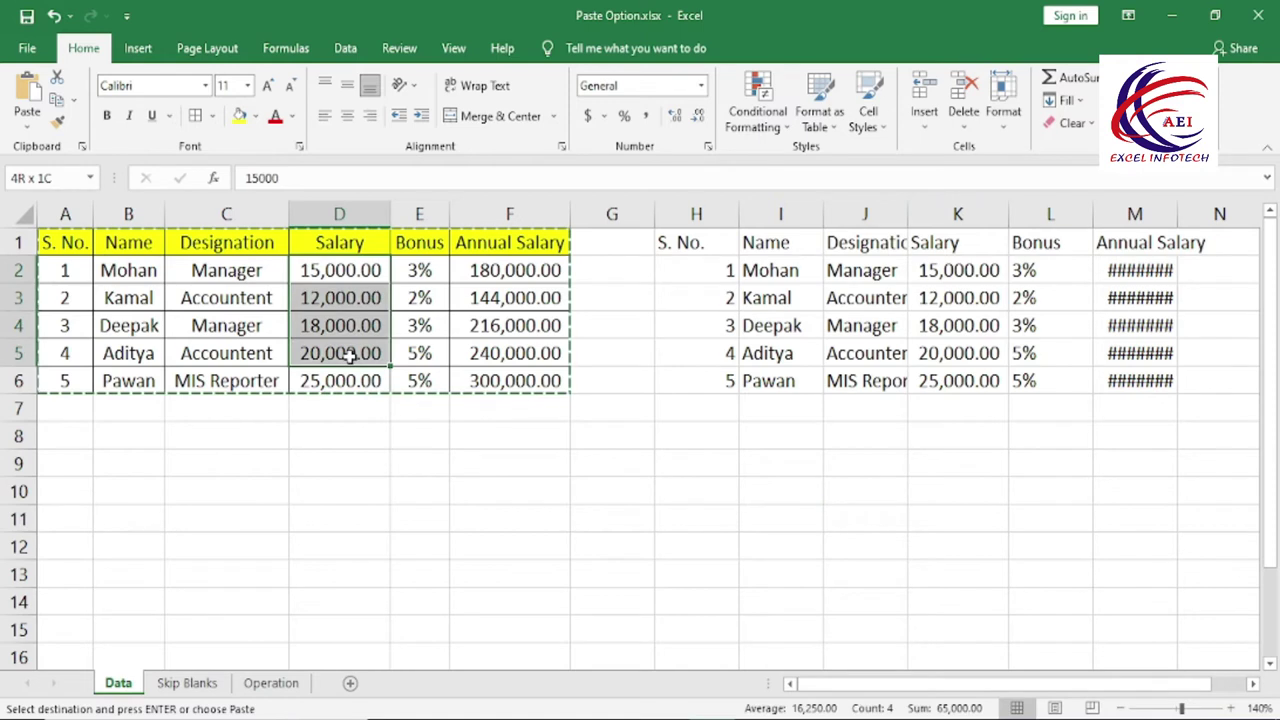
left_click_drag(956, 269, 971, 380)
left_click(612, 519)
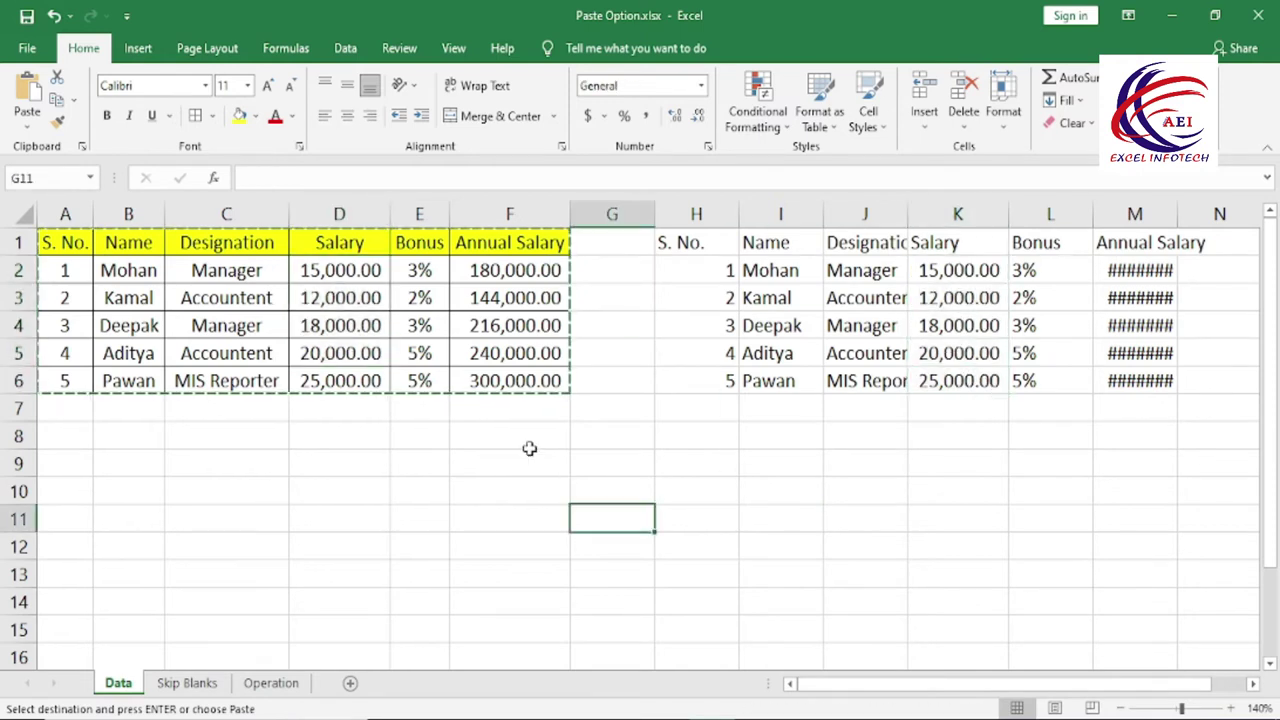
left_click(353, 270)
left_click_drag(350, 303, 358, 372)
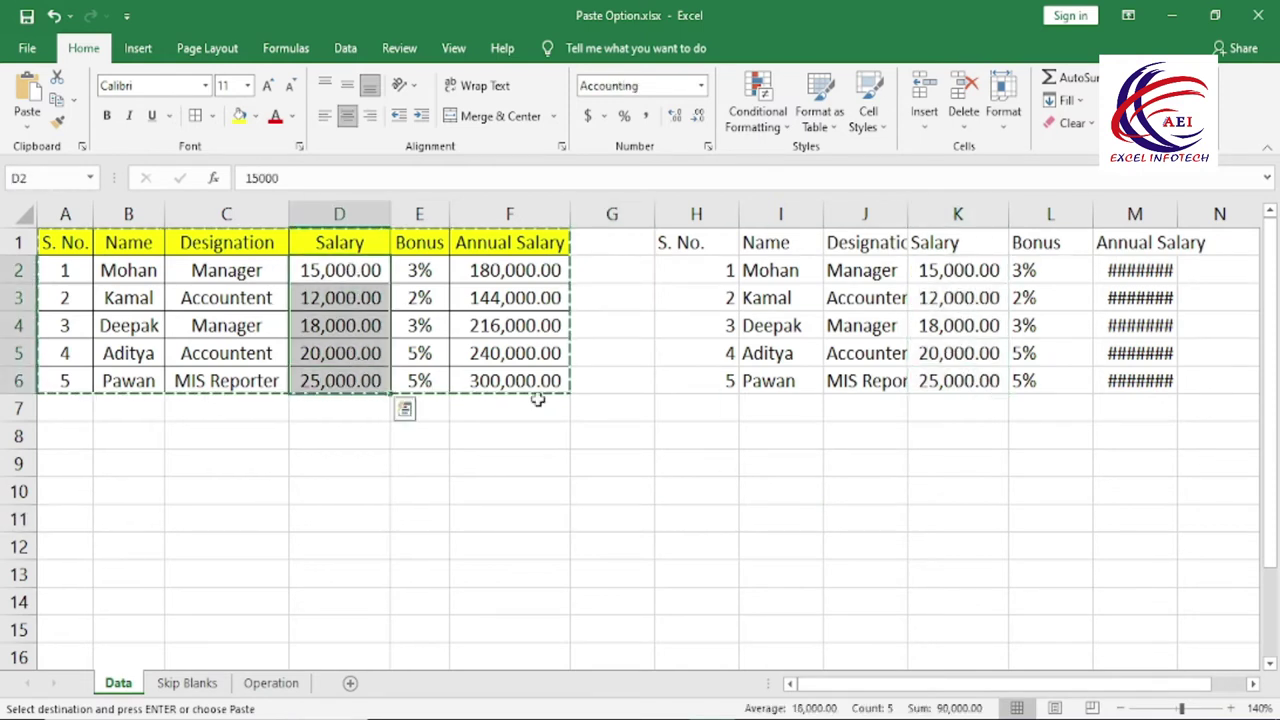
left_click_drag(983, 268, 972, 380)
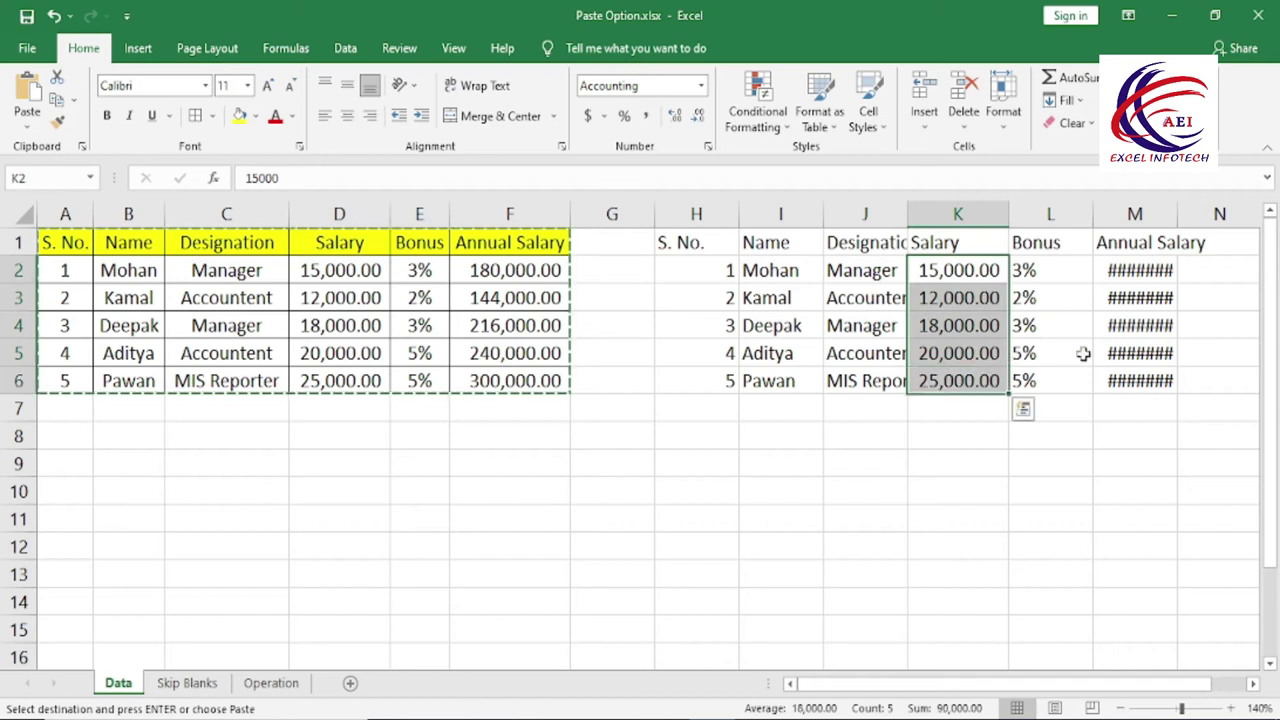
double_click(1177, 214)
Recheck the Salary formats, then remove the pasted copy from H1:M7.
left_click_drag(335, 266, 340, 376)
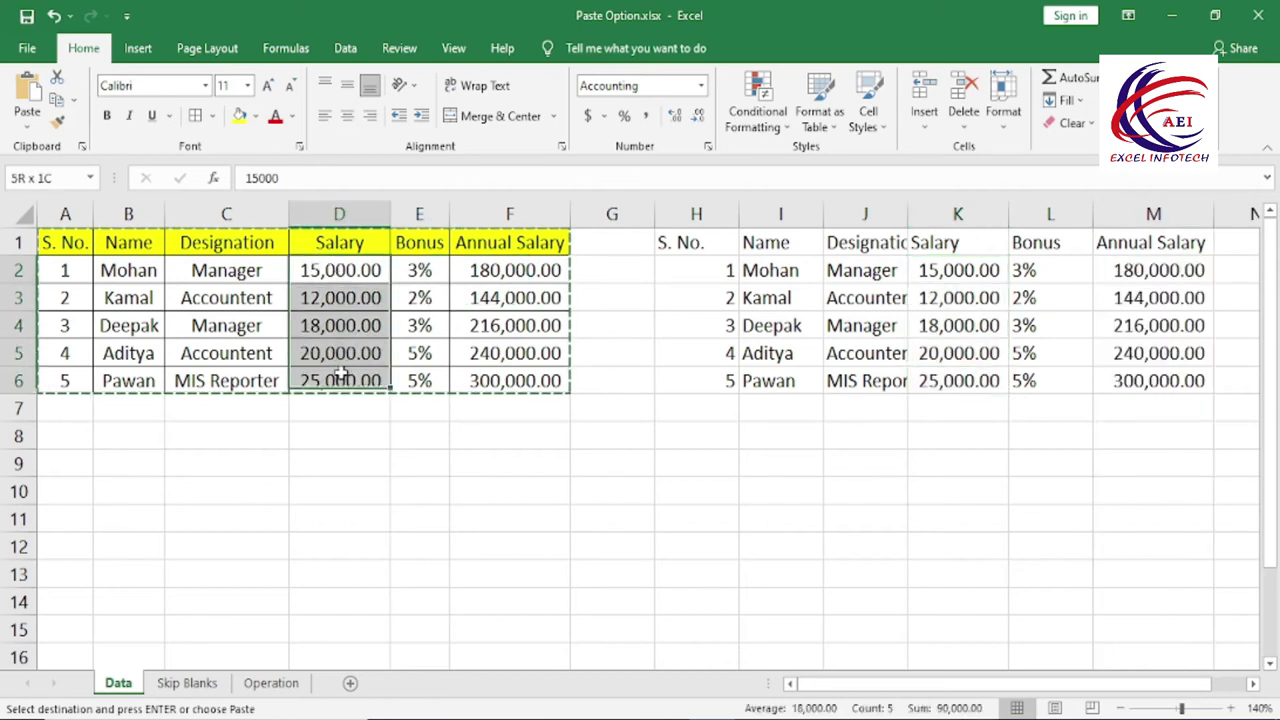
left_click(551, 428)
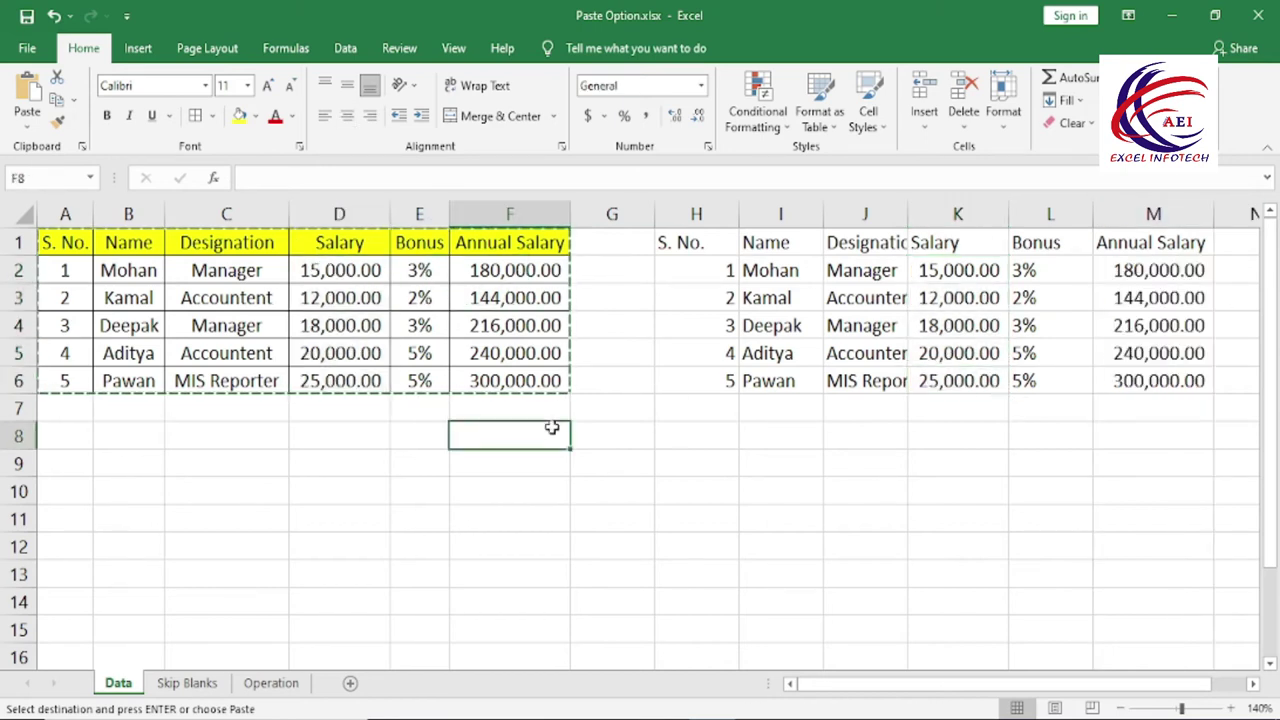
left_click_drag(960, 272, 968, 378)
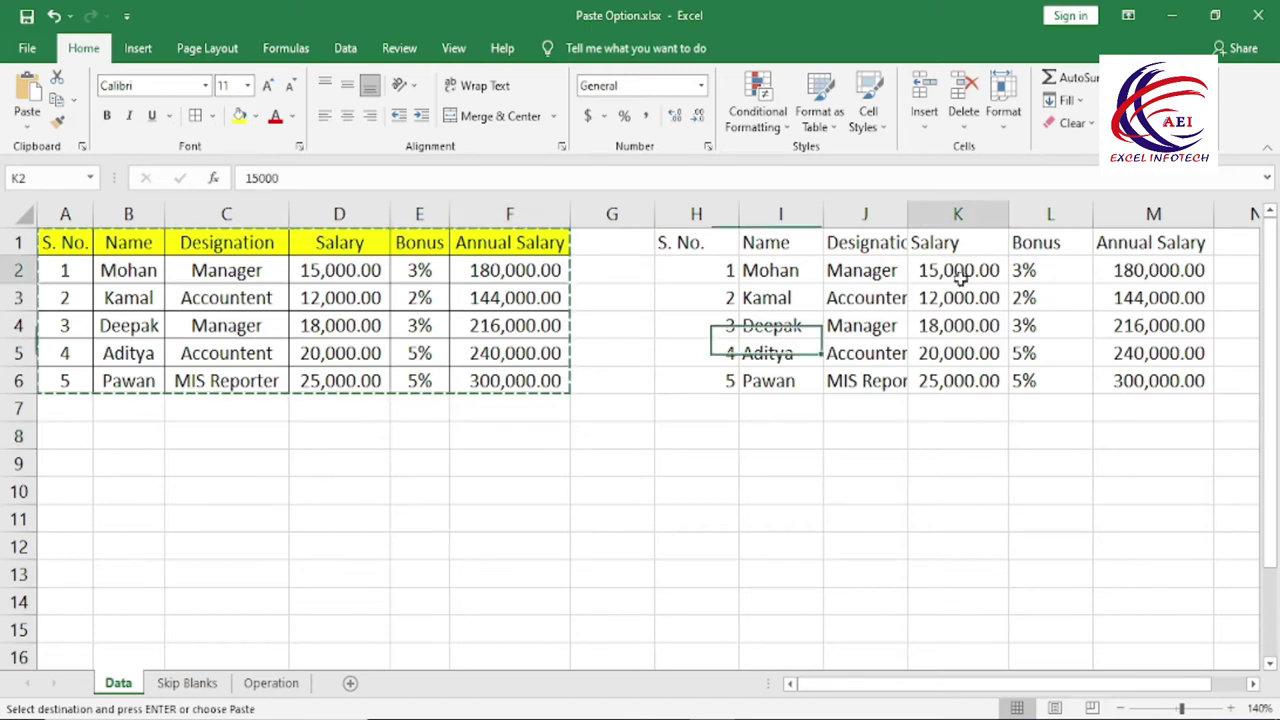
left_click_drag(371, 271, 365, 379)
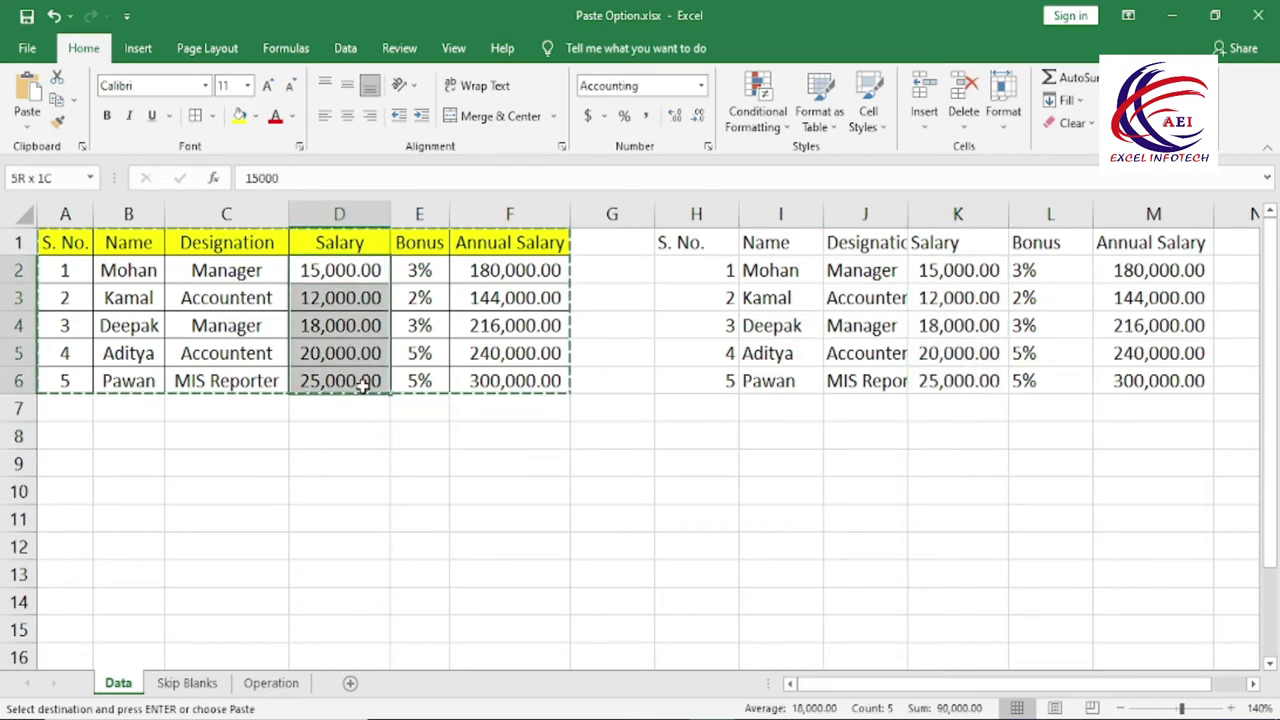
left_click(533, 483)
left_click_drag(682, 244, 1224, 405)
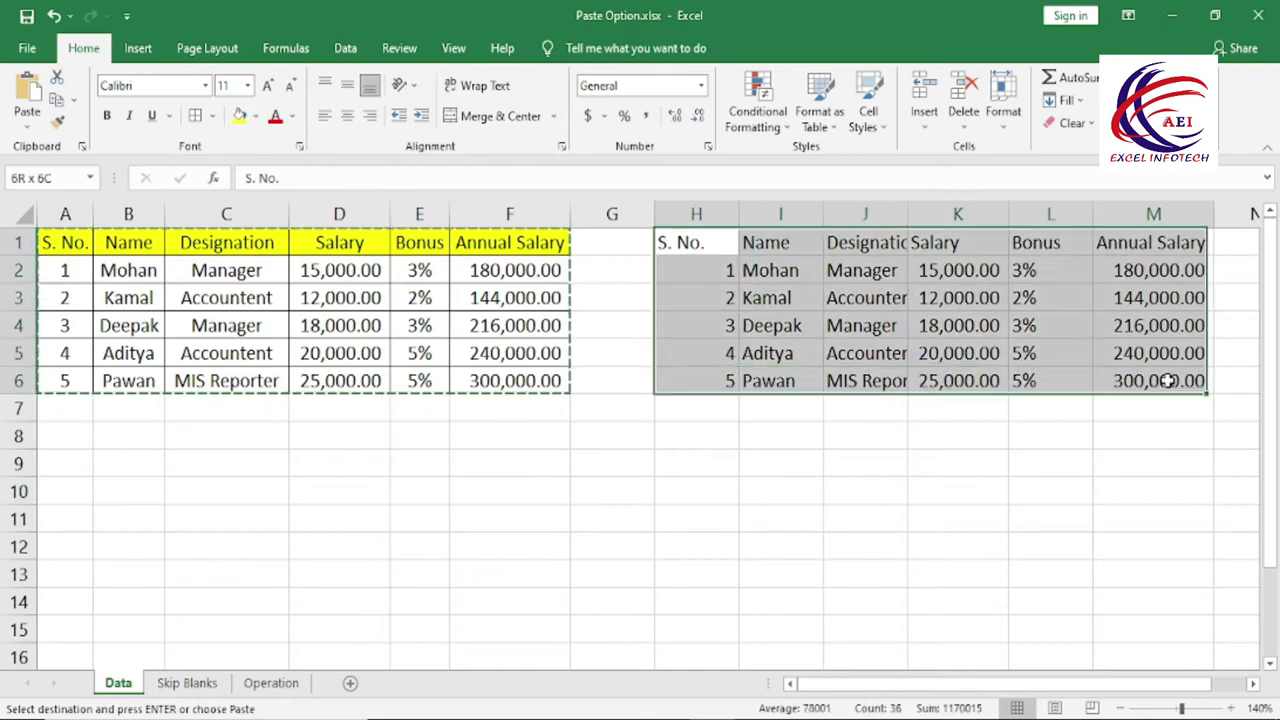
key("ctrl+z")
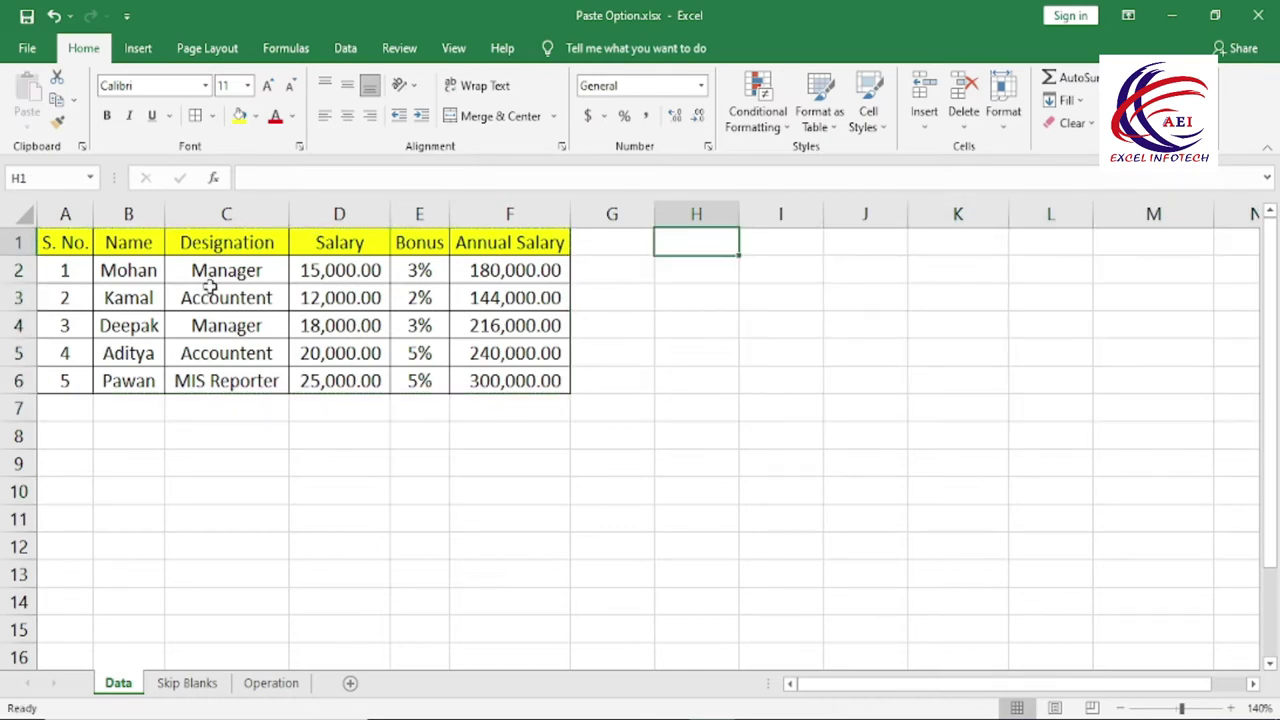
Copy the employee table A1:F6 with Ctrl+C and open the paste gallery at H1.
left_click_drag(57, 242, 506, 386)
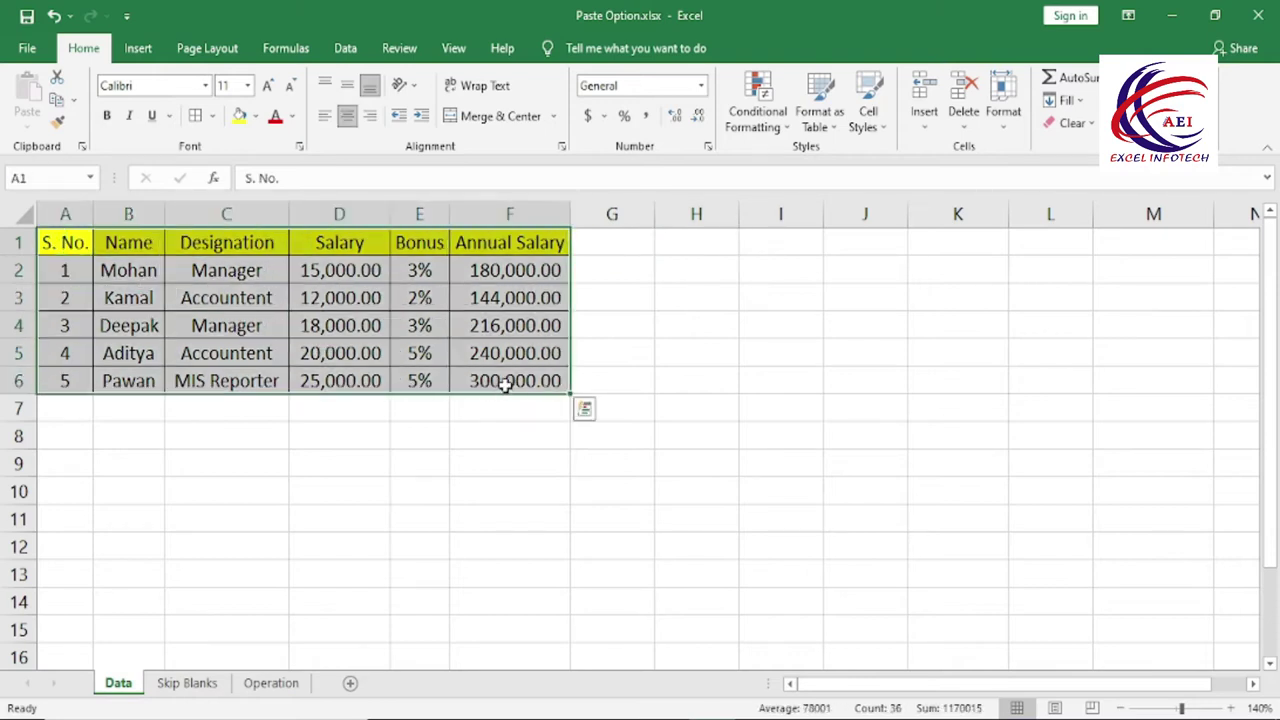
key("ctrl+c")
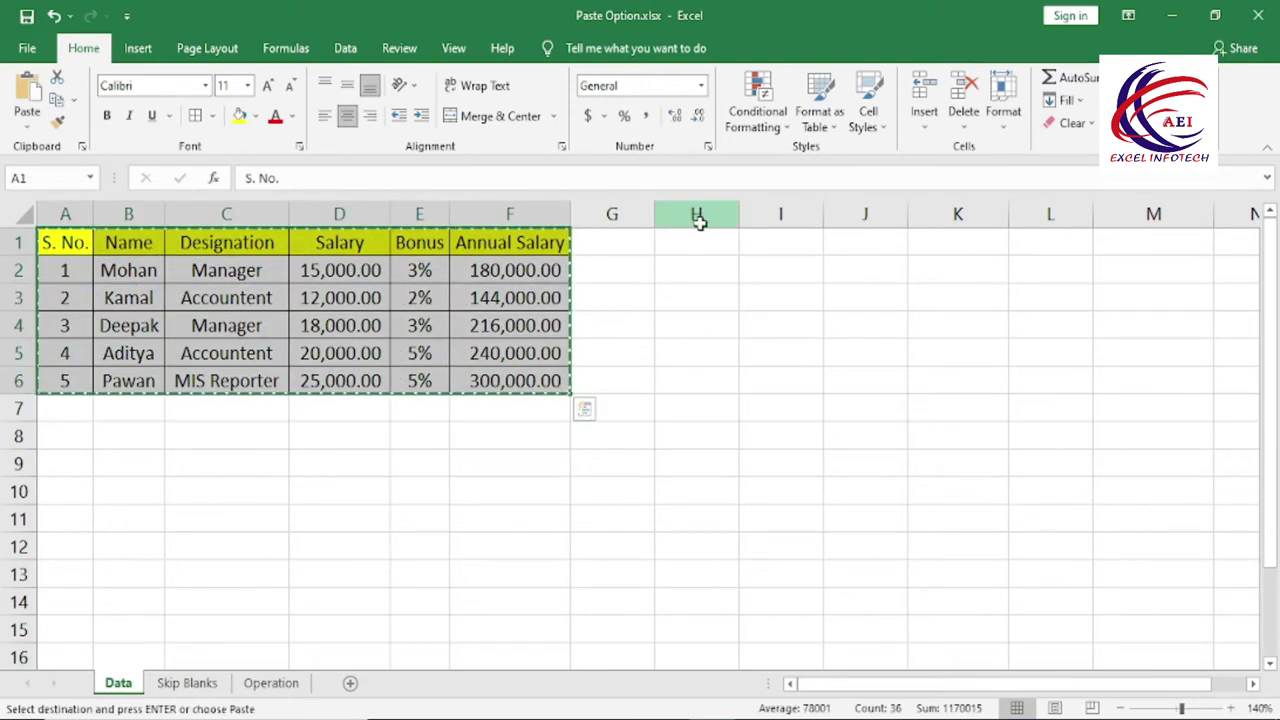
left_click(696, 242)
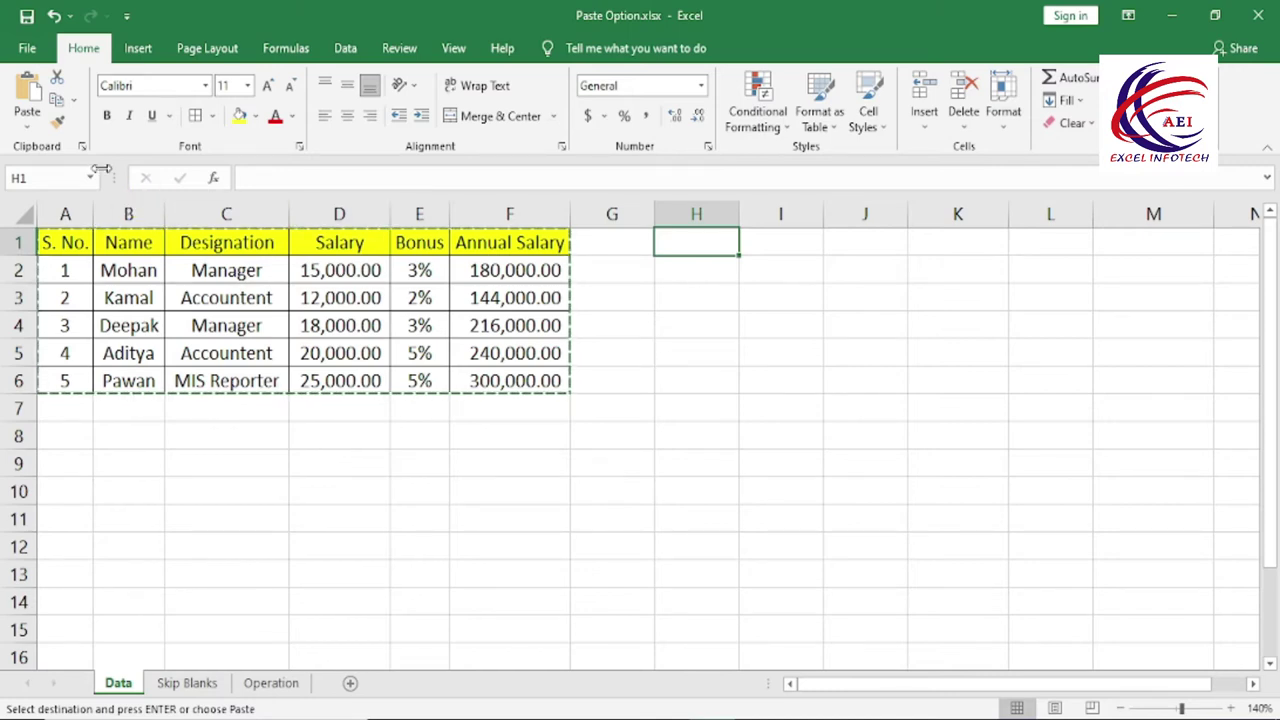
left_click(18, 124)
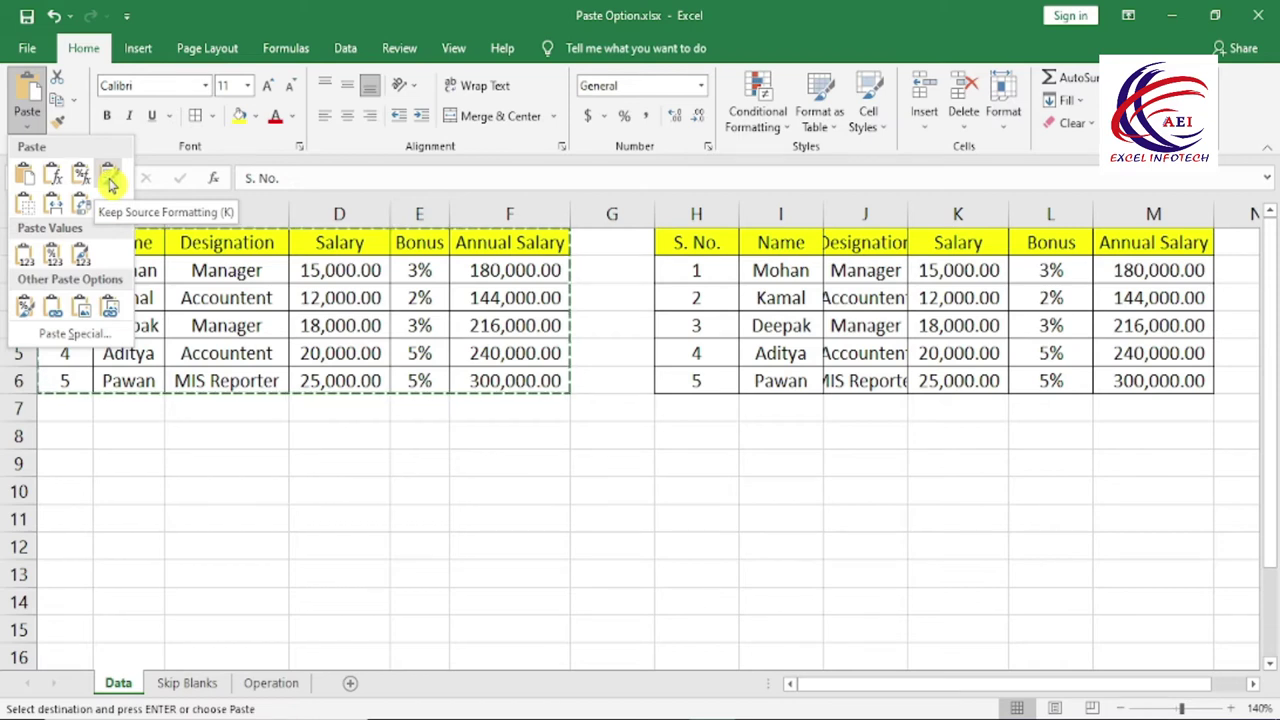
Dismiss the Paste gallery, then reopen it with Alt, H, V and close it again without pasting.
key("Escape")
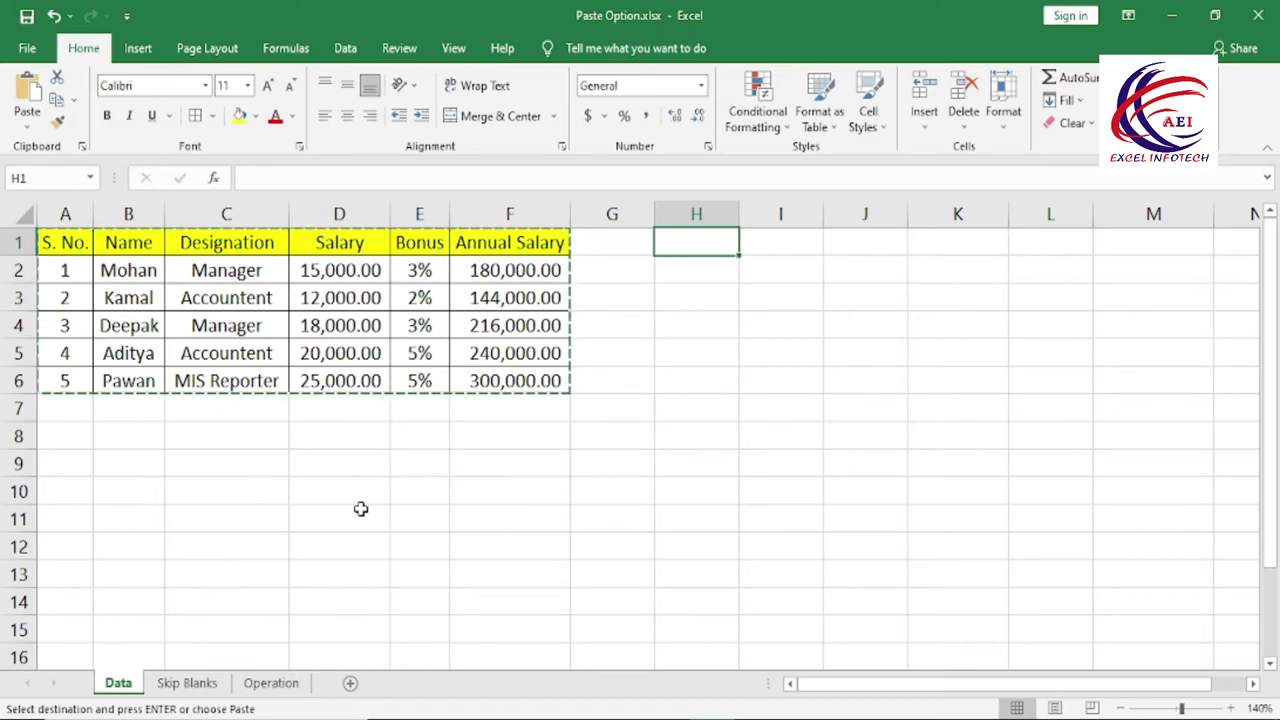
key("alt")
key("alt")
key("h")
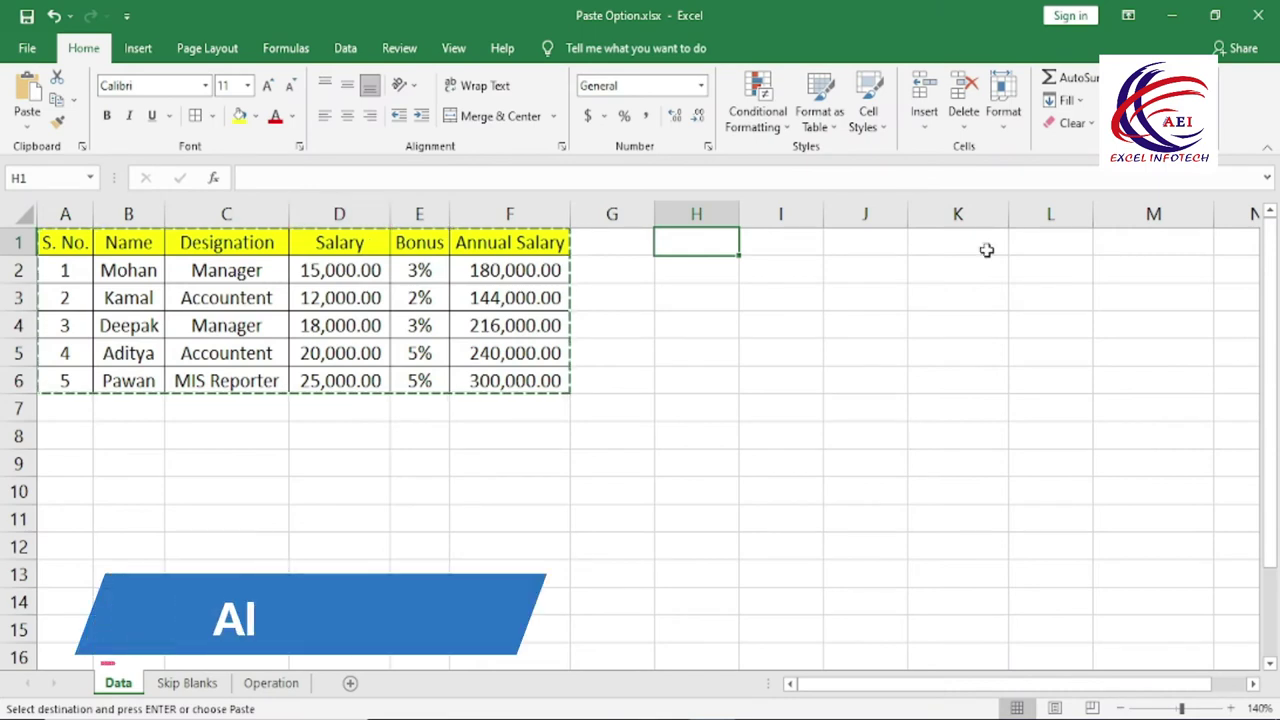
key("alt+h")
key("v")
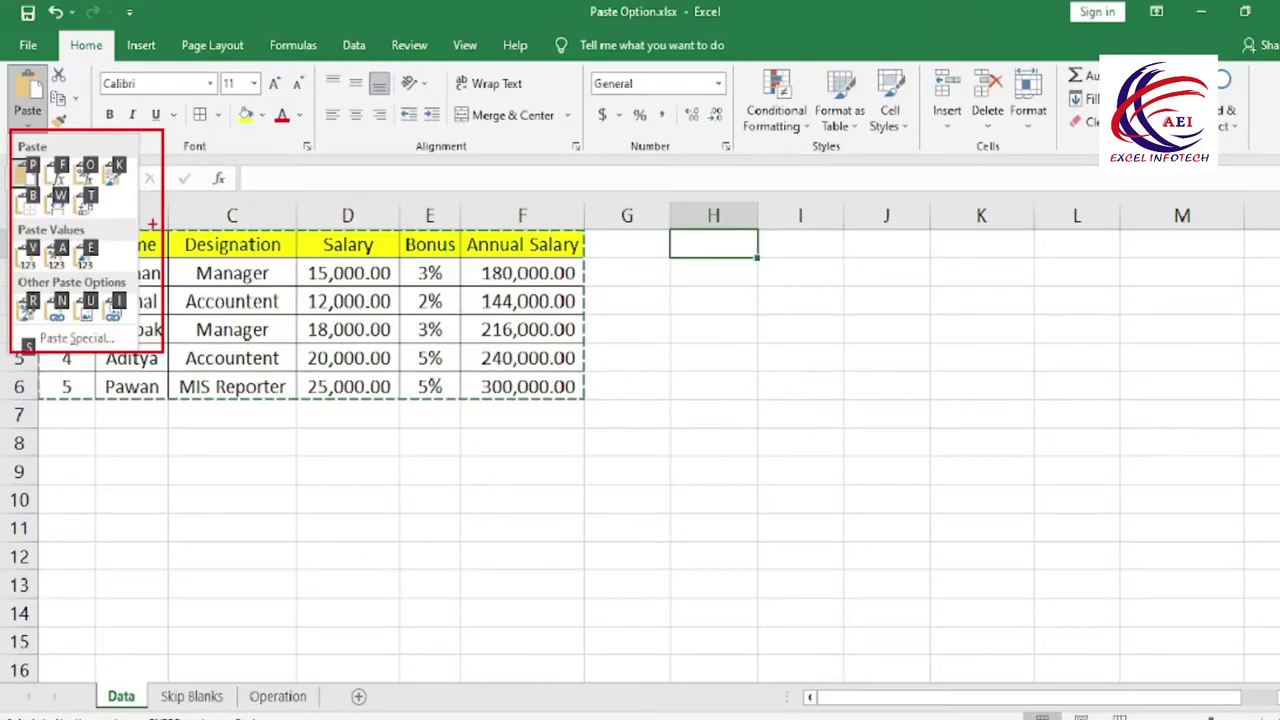
key("Escape")
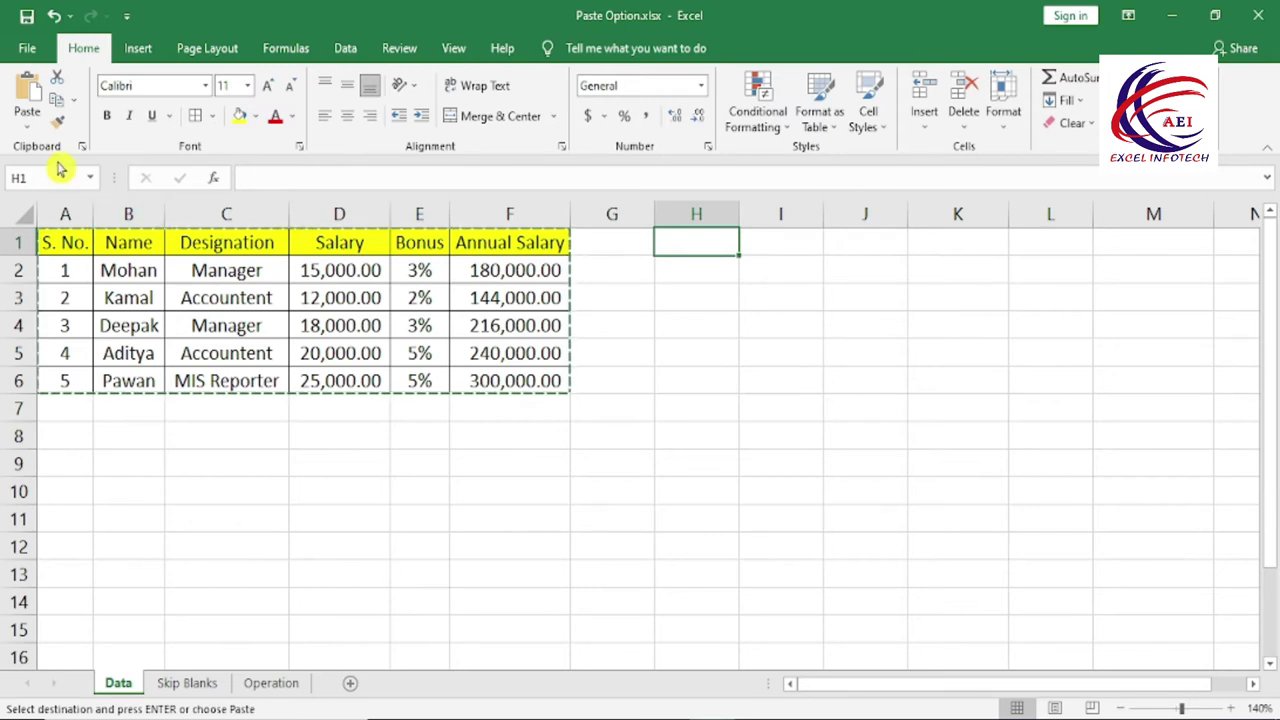
left_click(27, 118)
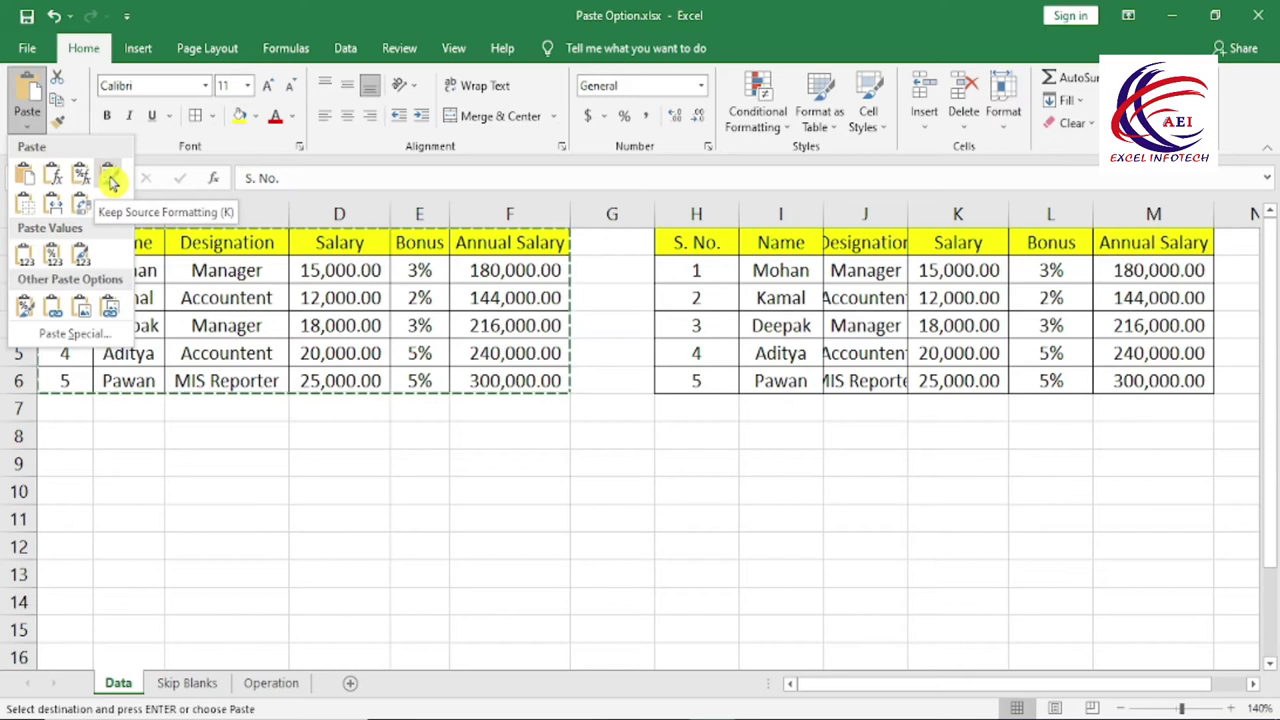
left_click(110, 180)
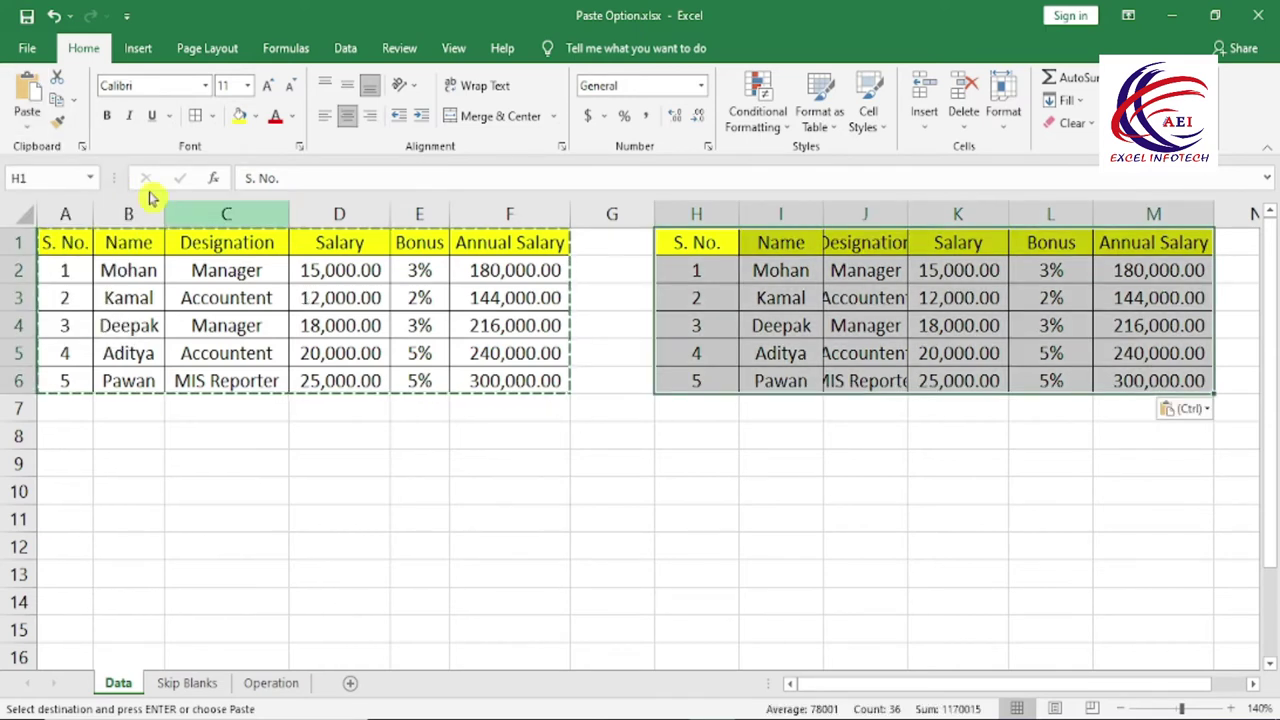
left_click(27, 120)
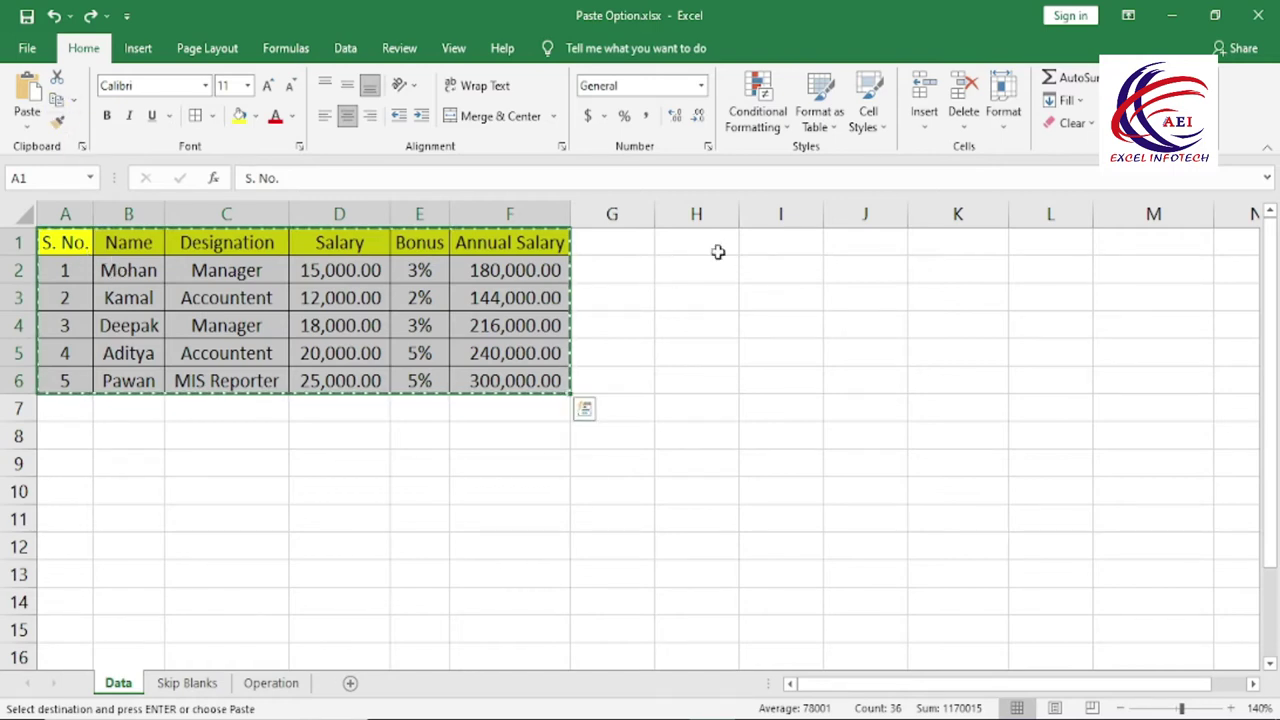
left_click(714, 242)
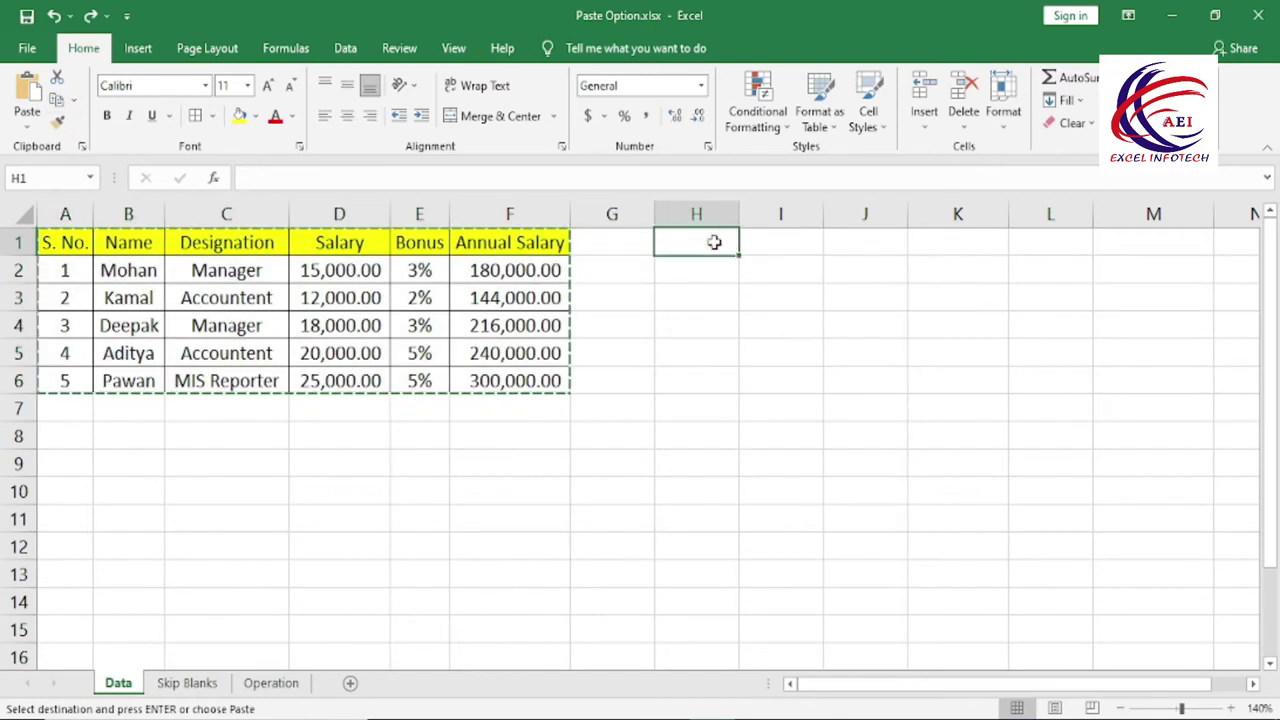
Paste the employee table at H1 without borders and highlight part of the copy.
left_click(24, 128)
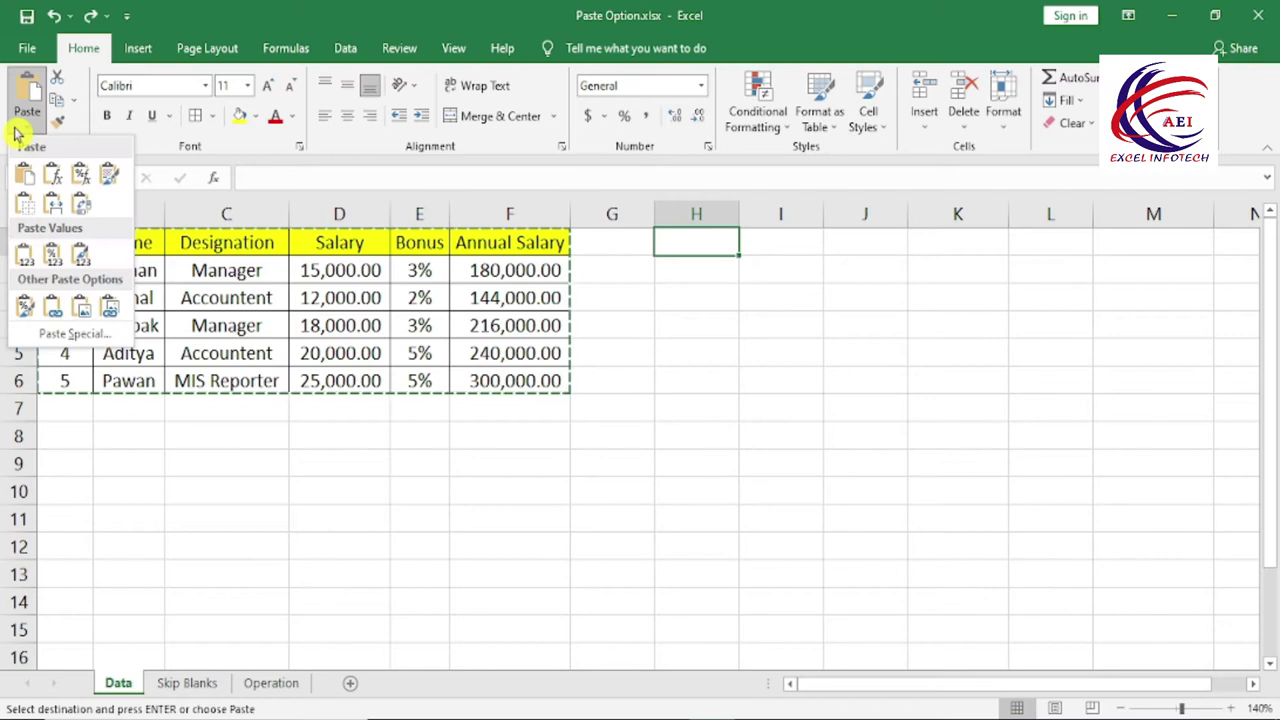
left_click(26, 212)
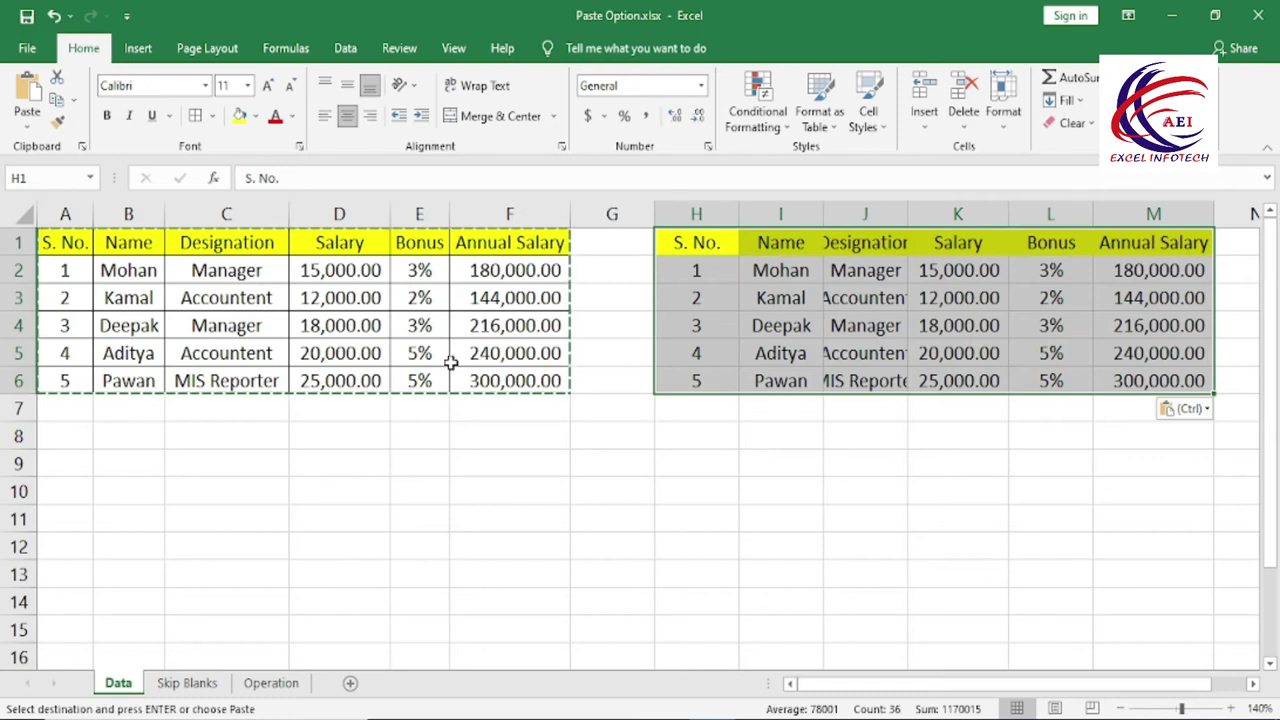
mouse_move(688, 252)
left_mouse_down()
mouse_move(906, 340)
mouse_move(1128, 372)
left_mouse_up()
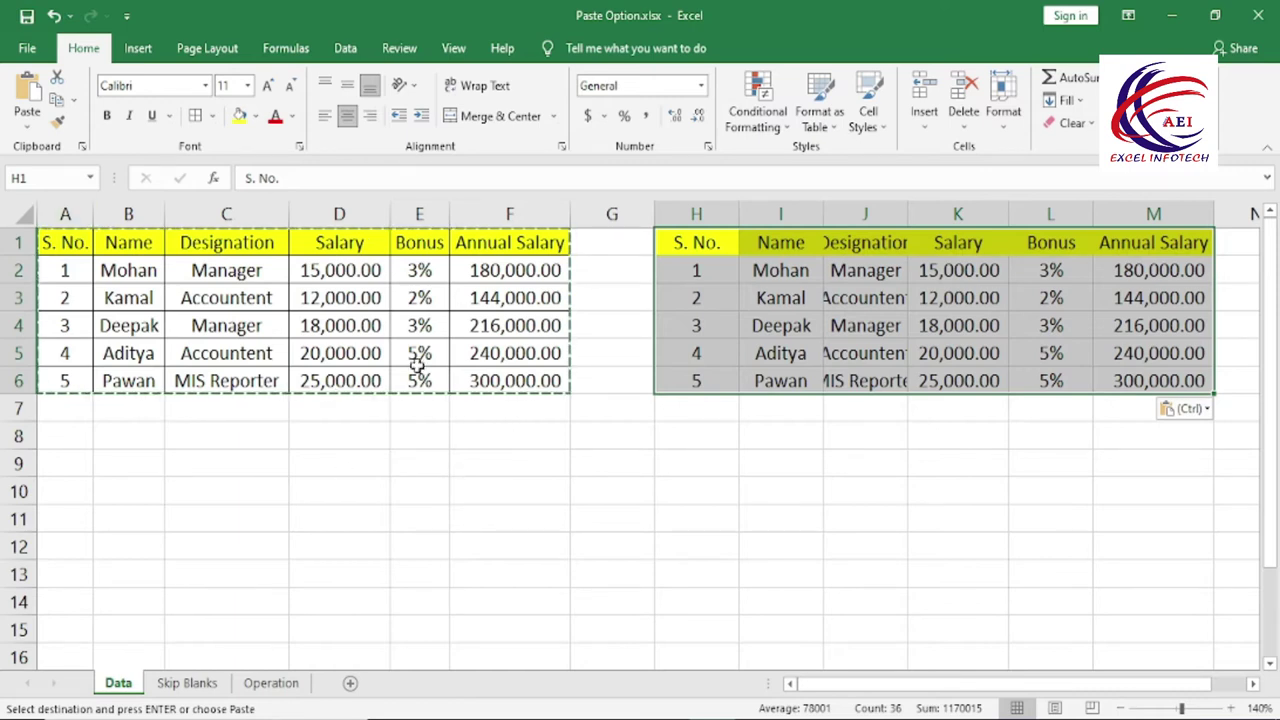
Undo that borderless paste and select H1 again.
key("ctrl+z")
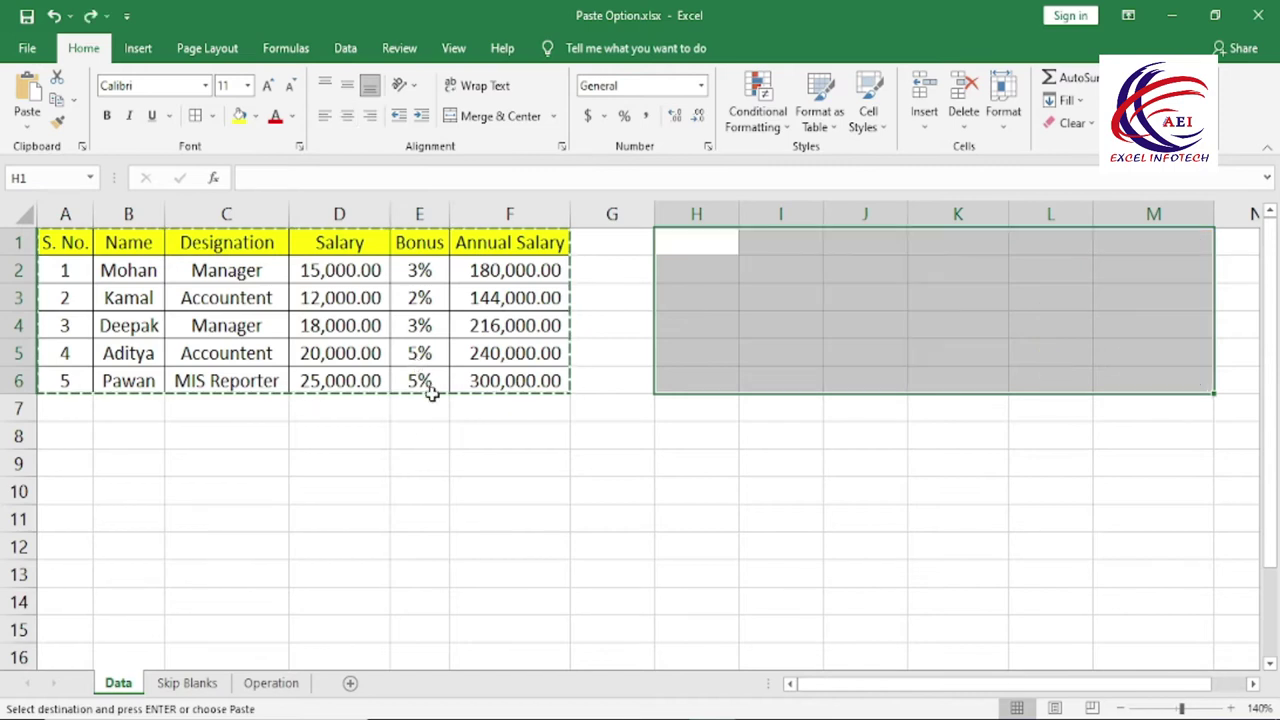
left_click(395, 463)
left_click(718, 243)
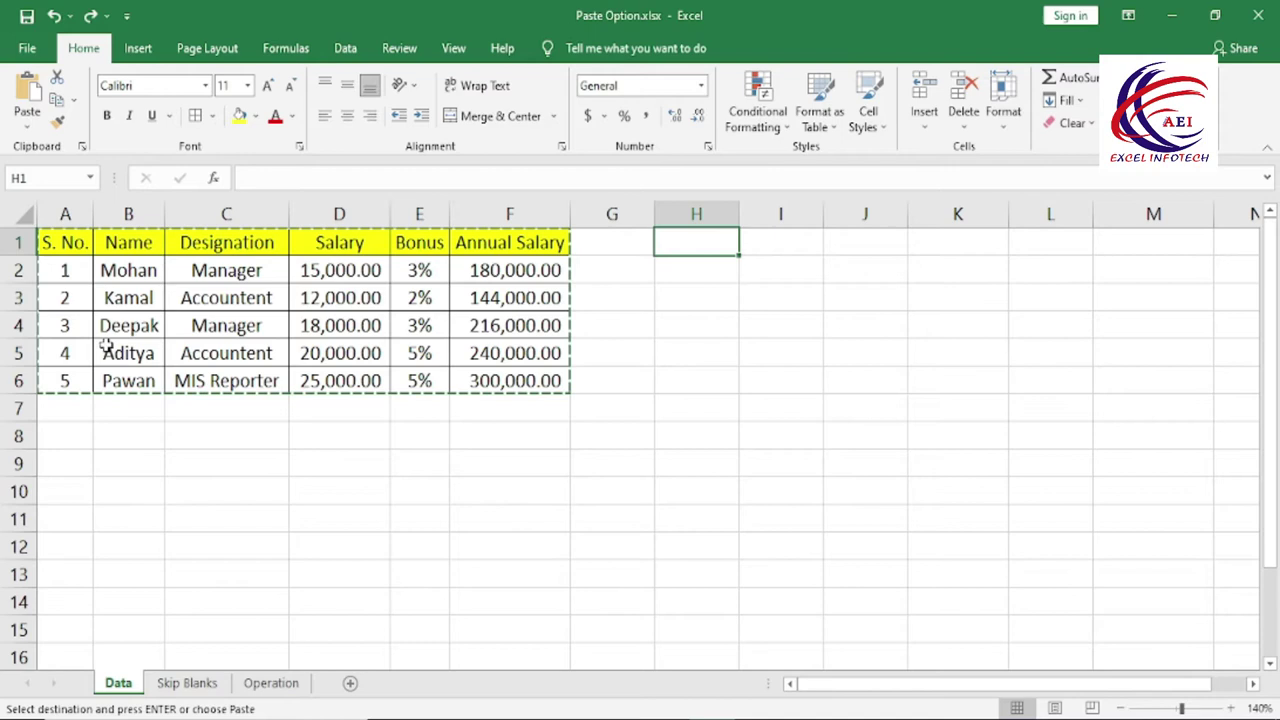
Paste the copied employee table at H1 using Keep Source Column Widths.
left_click(26, 124)
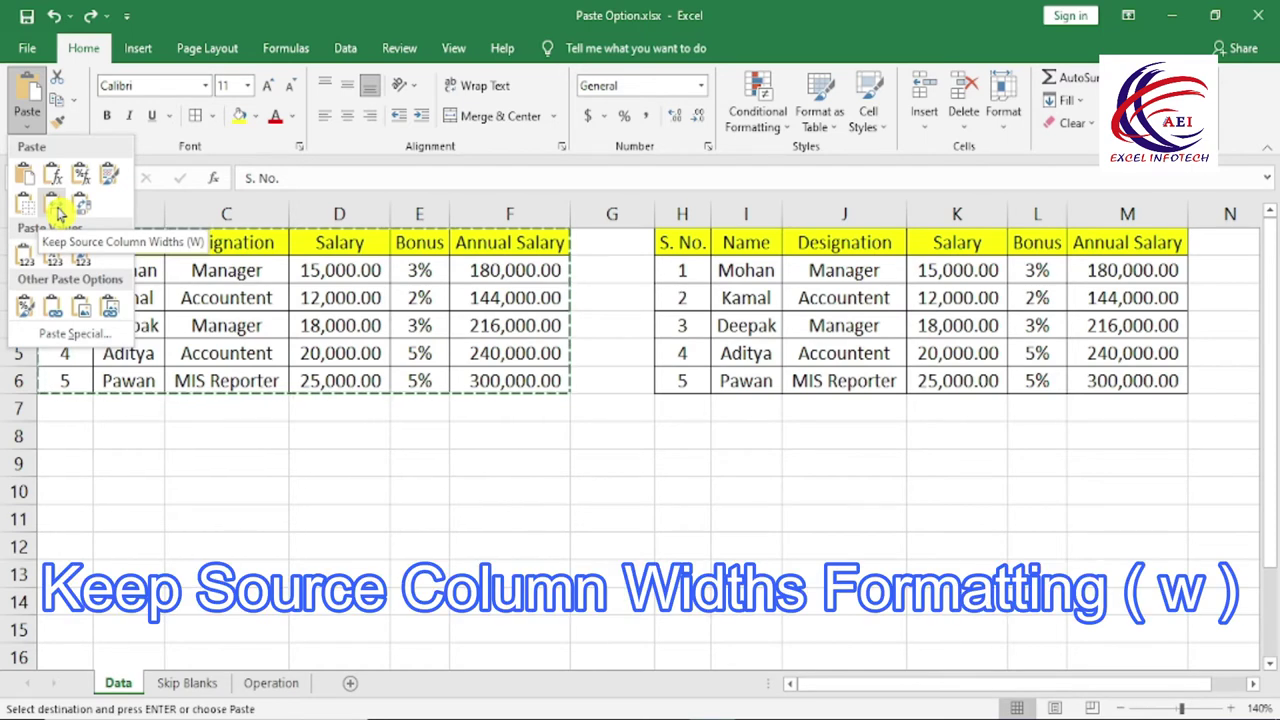
left_click(58, 212)
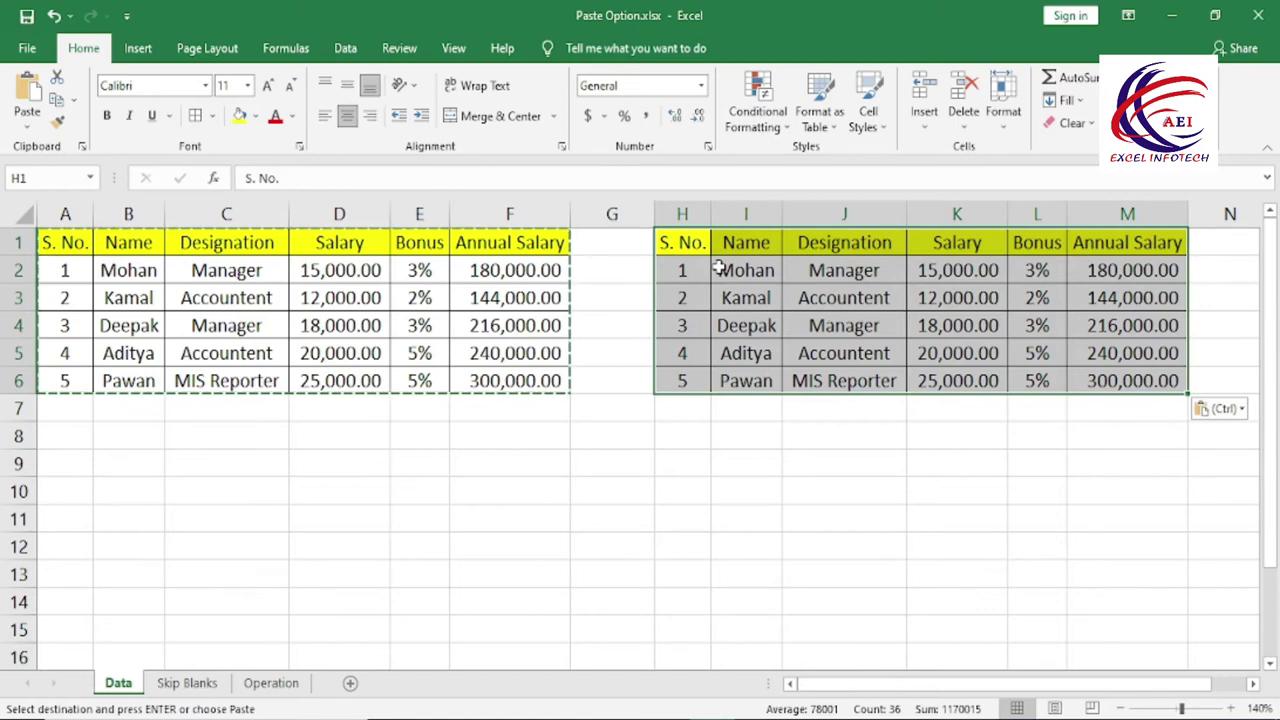
Undo the column-width paste and paste the employee table transposed at H1.
key("ctrl+z")
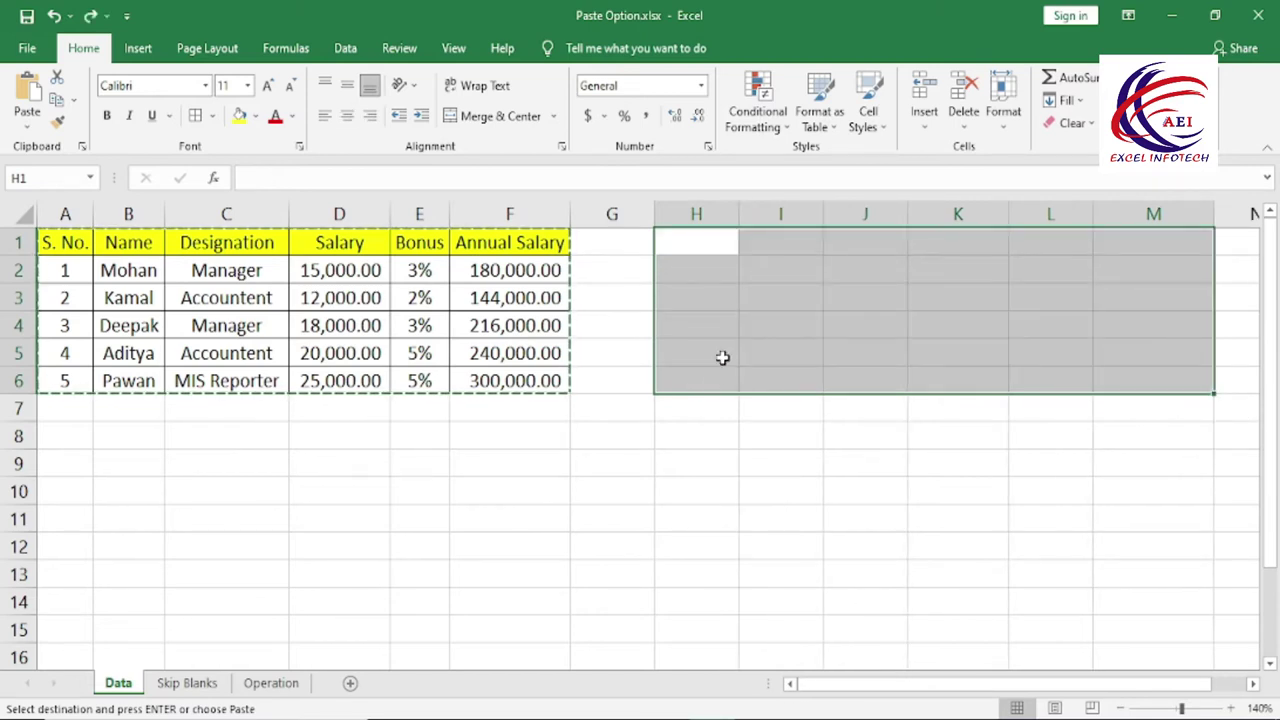
left_click(686, 247)
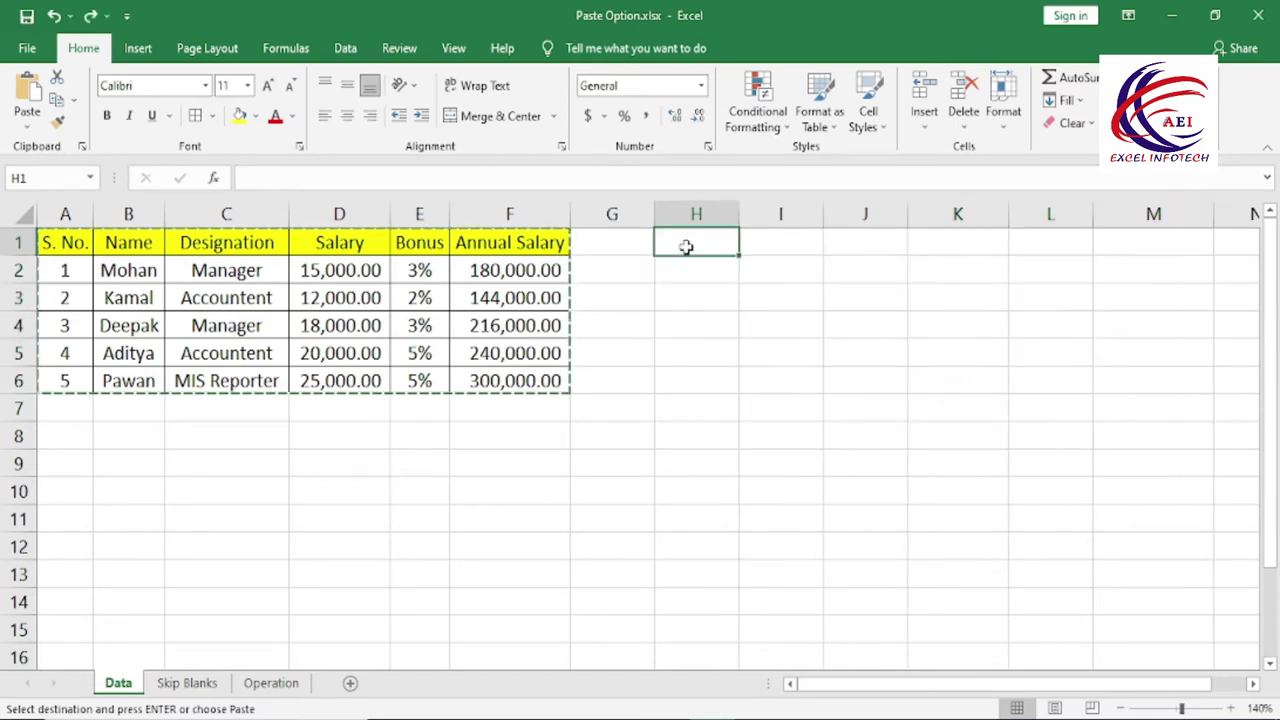
left_click(32, 123)
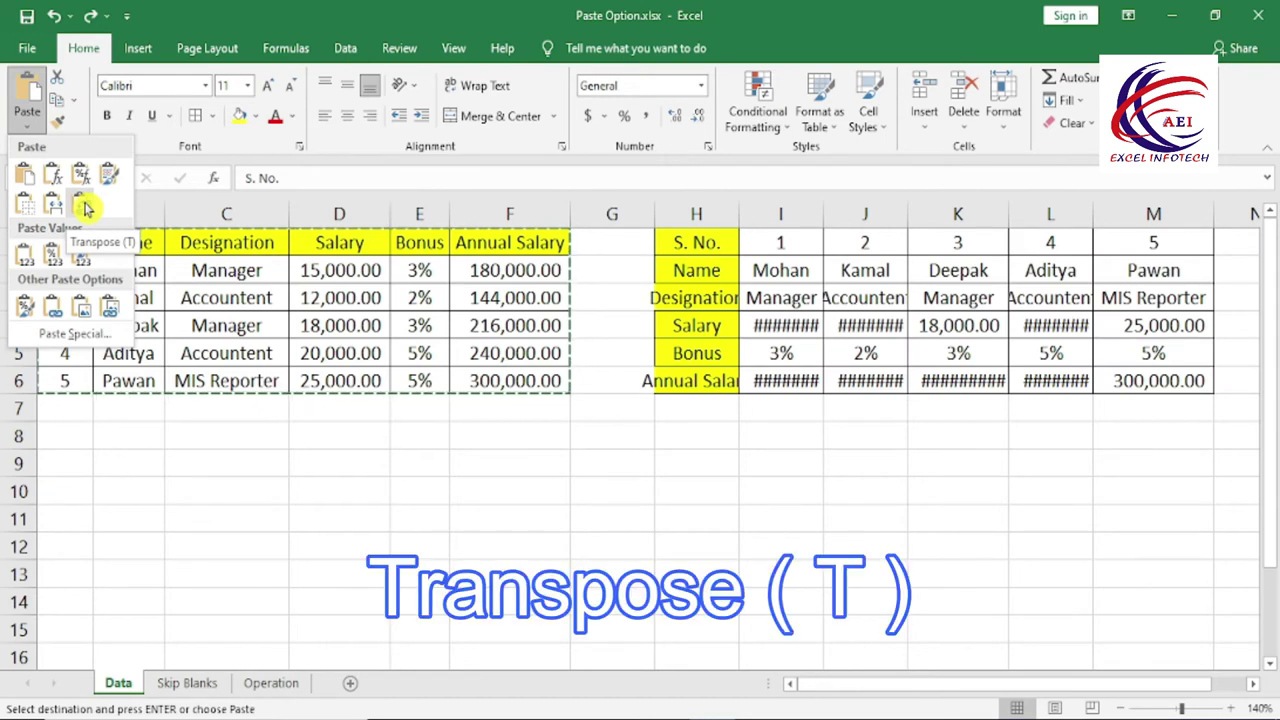
left_click(84, 205)
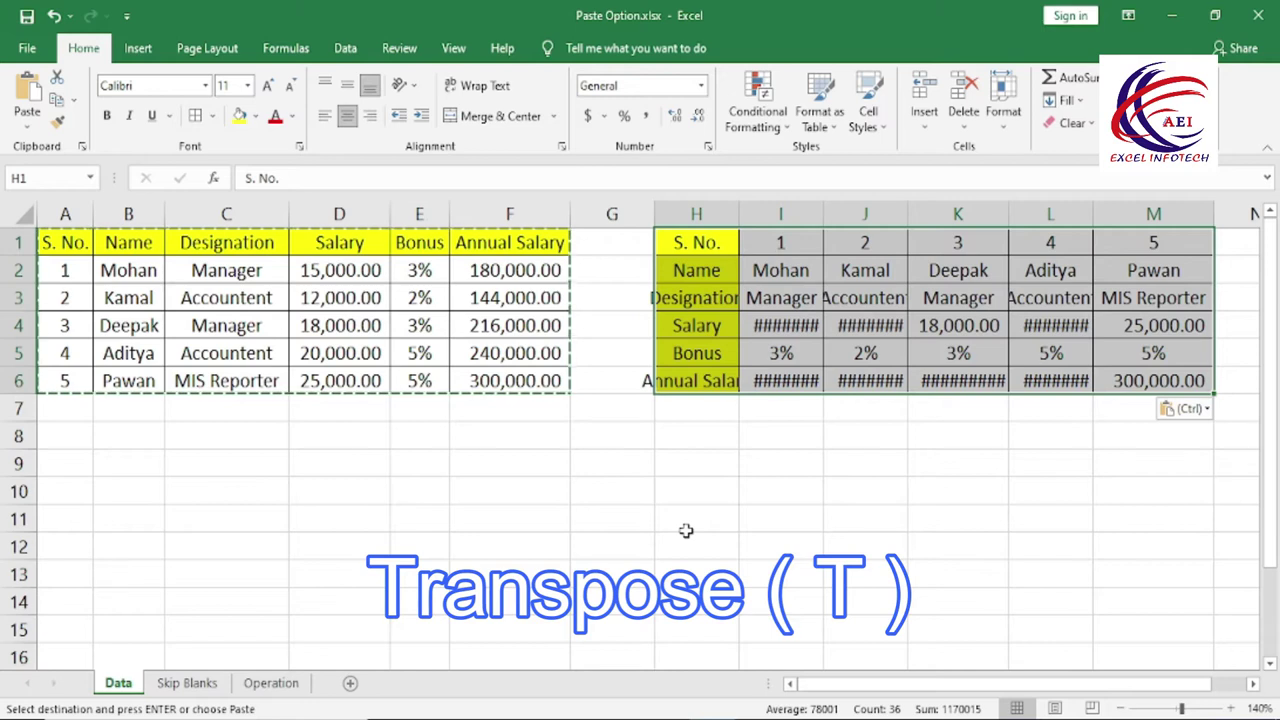
Autofit columns H through L so all values show, and set zoom to 120%.
double_click(739, 214)
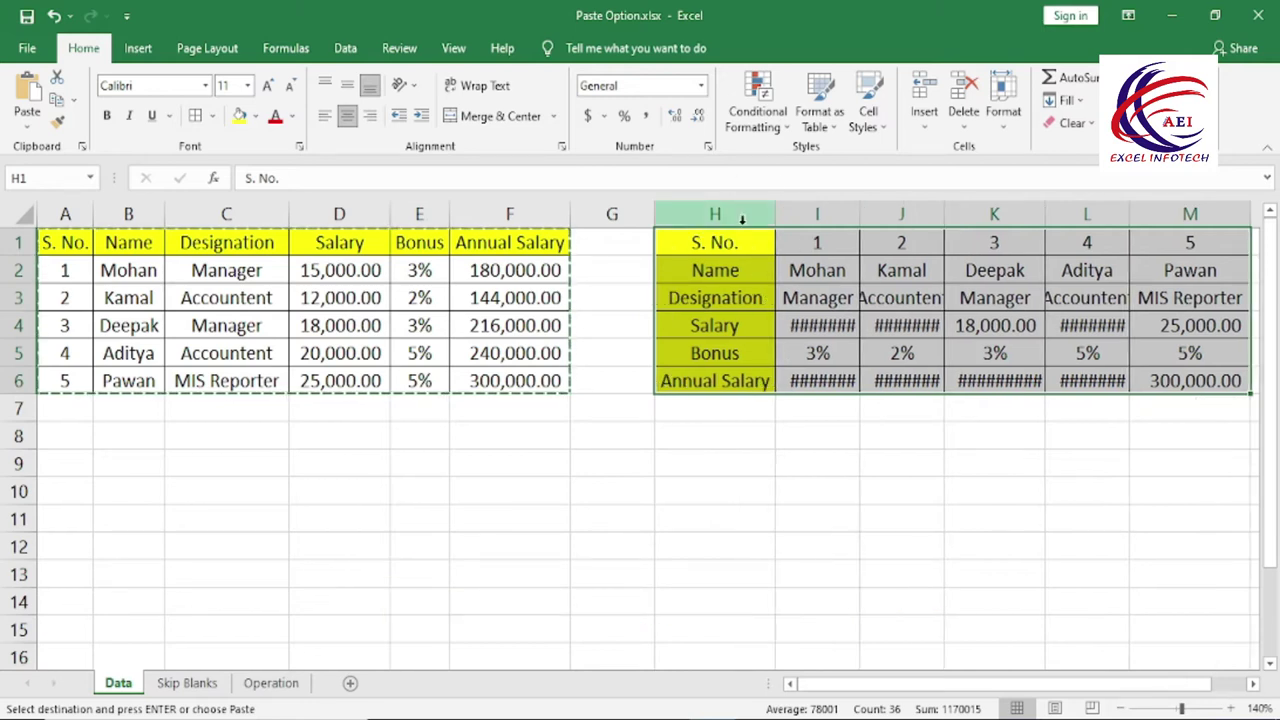
double_click(859, 214)
left_click_drag(842, 690, 916, 690)
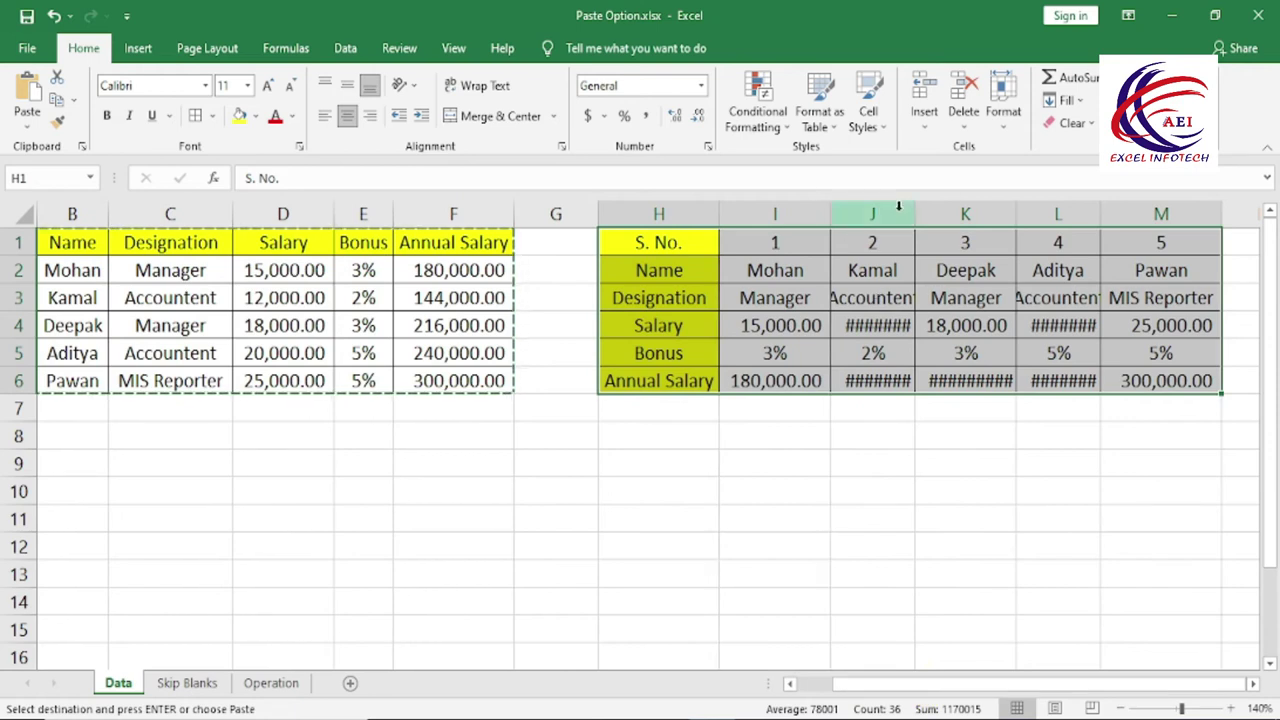
double_click(915, 213)
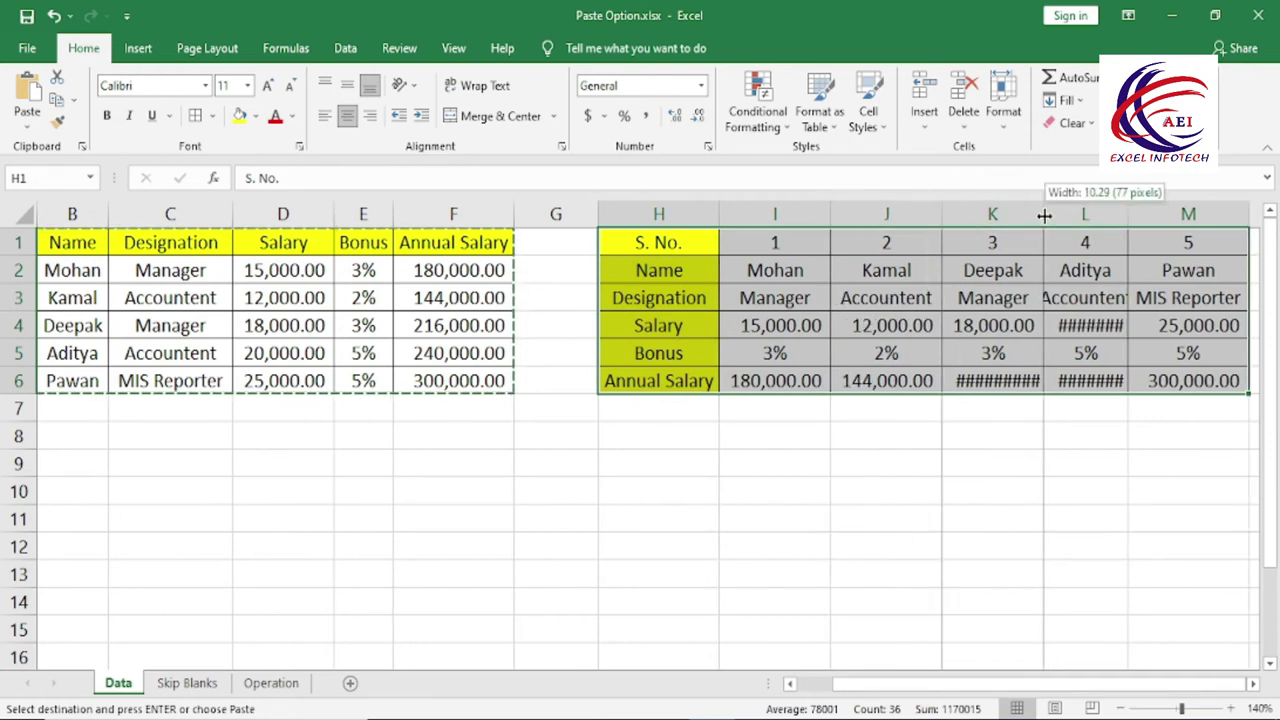
double_click(1043, 213)
left_click(1120, 708)
left_click(1120, 708)
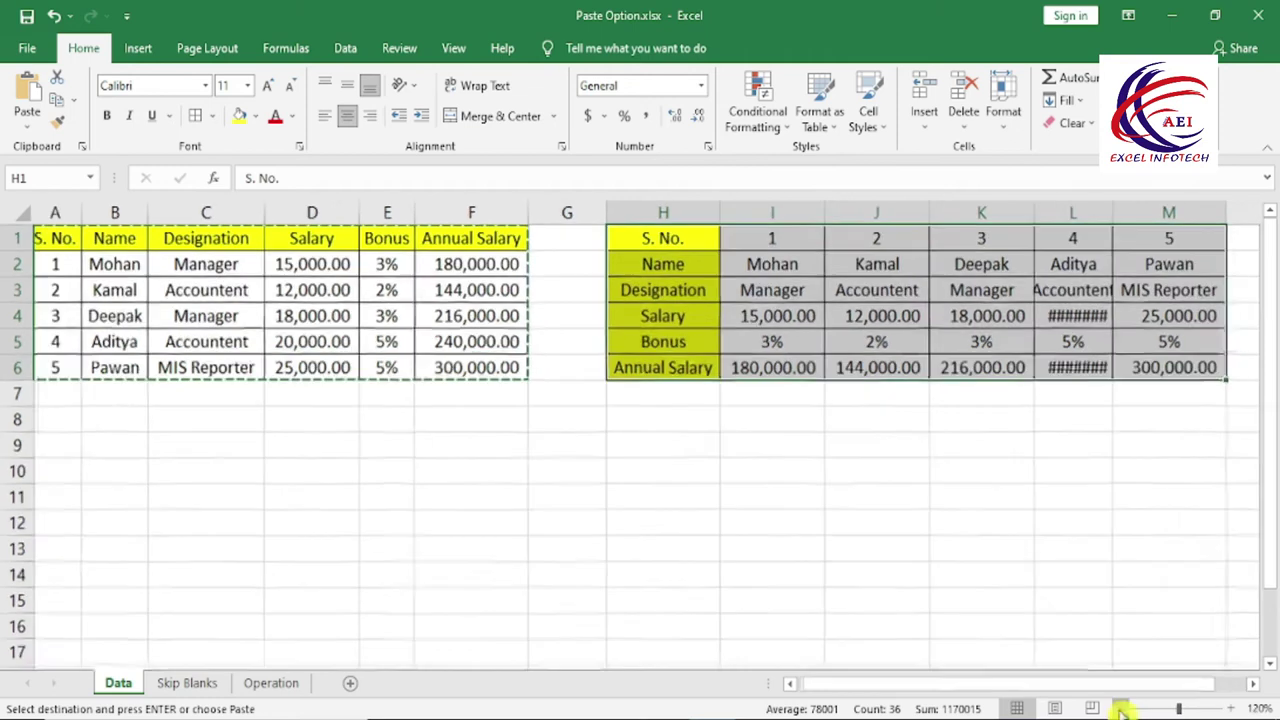
double_click(1021, 220)
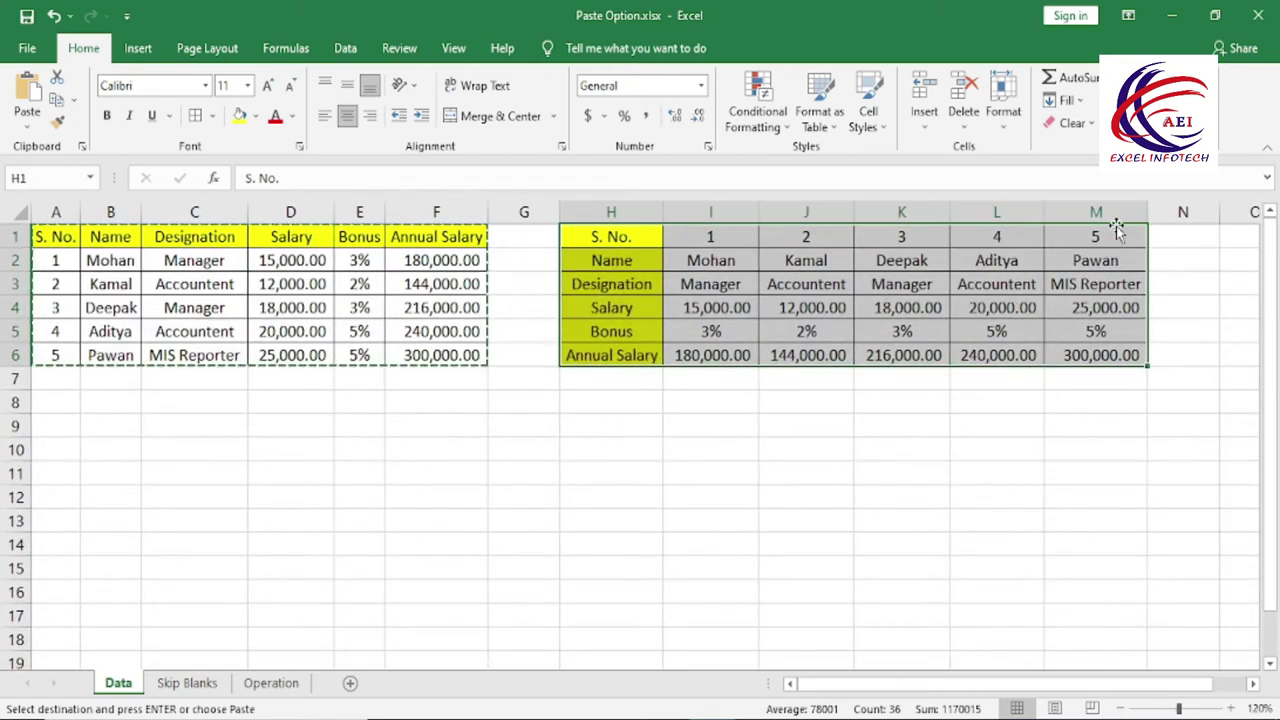
left_click(926, 549)
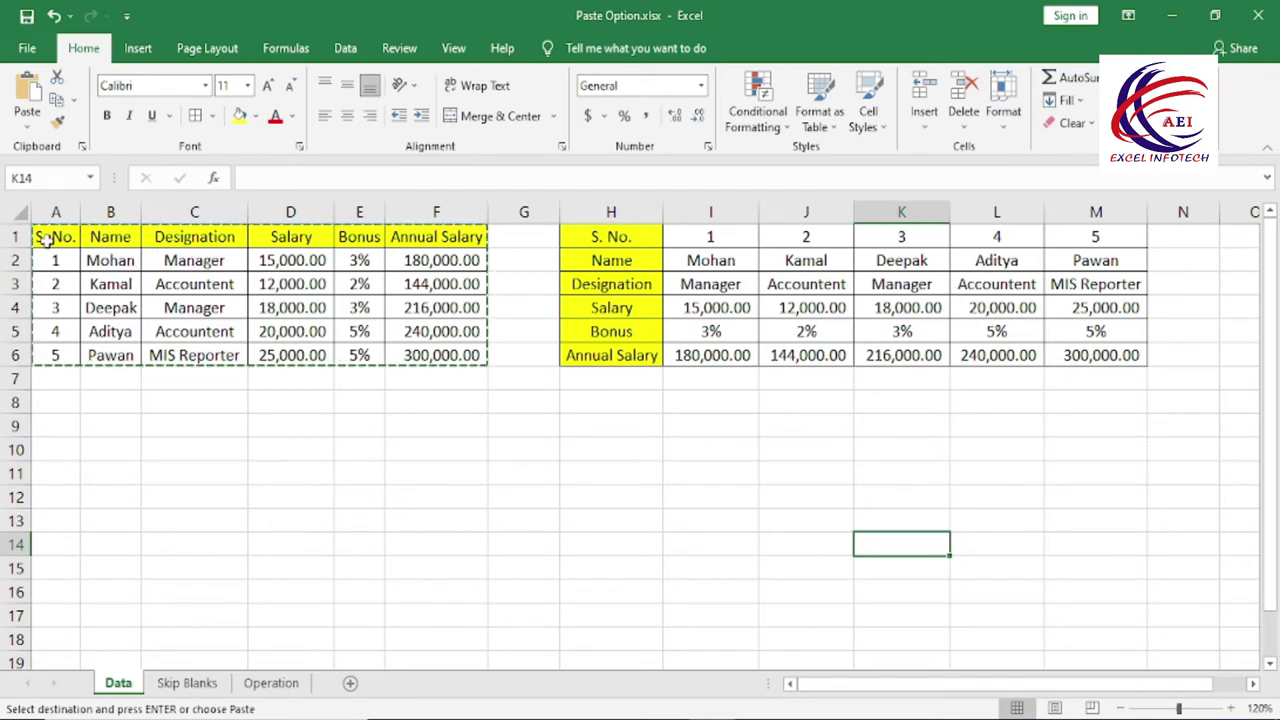
Compare the original table's header row with the transposed labels in column H.
left_click_drag(44, 236, 440, 355)
left_click(600, 245)
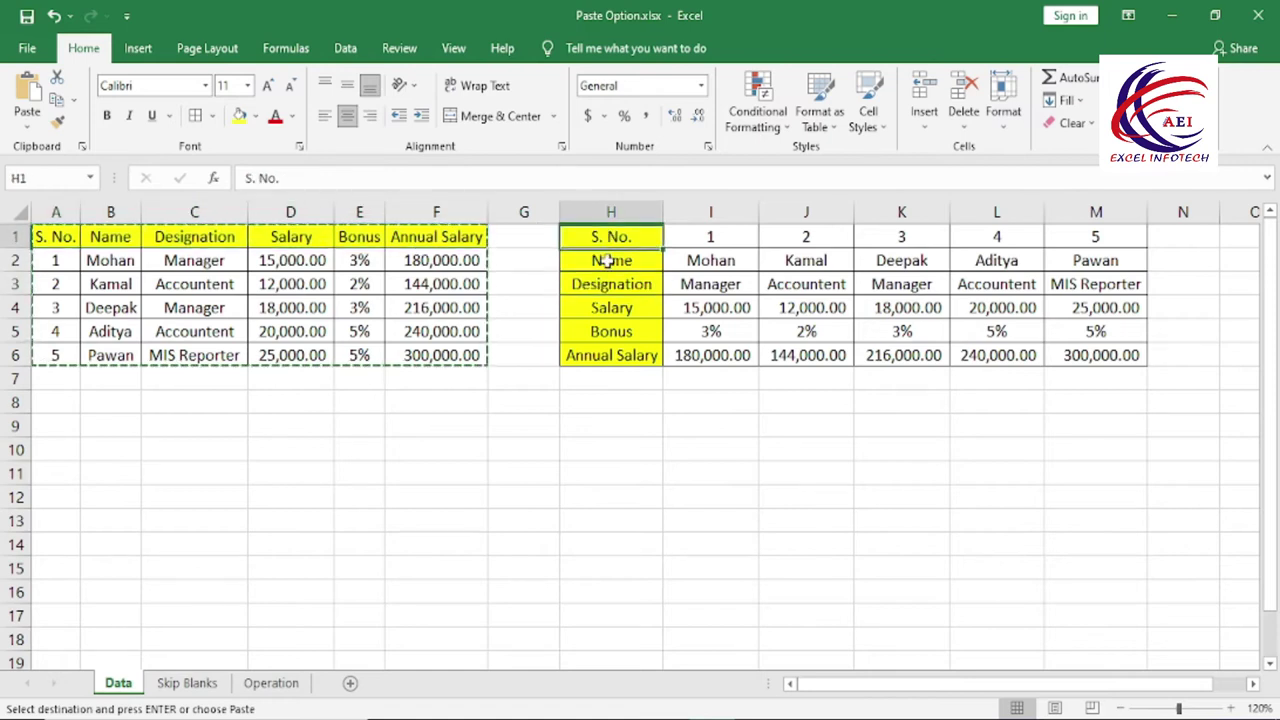
left_click_drag(609, 260, 609, 352)
left_click(586, 447)
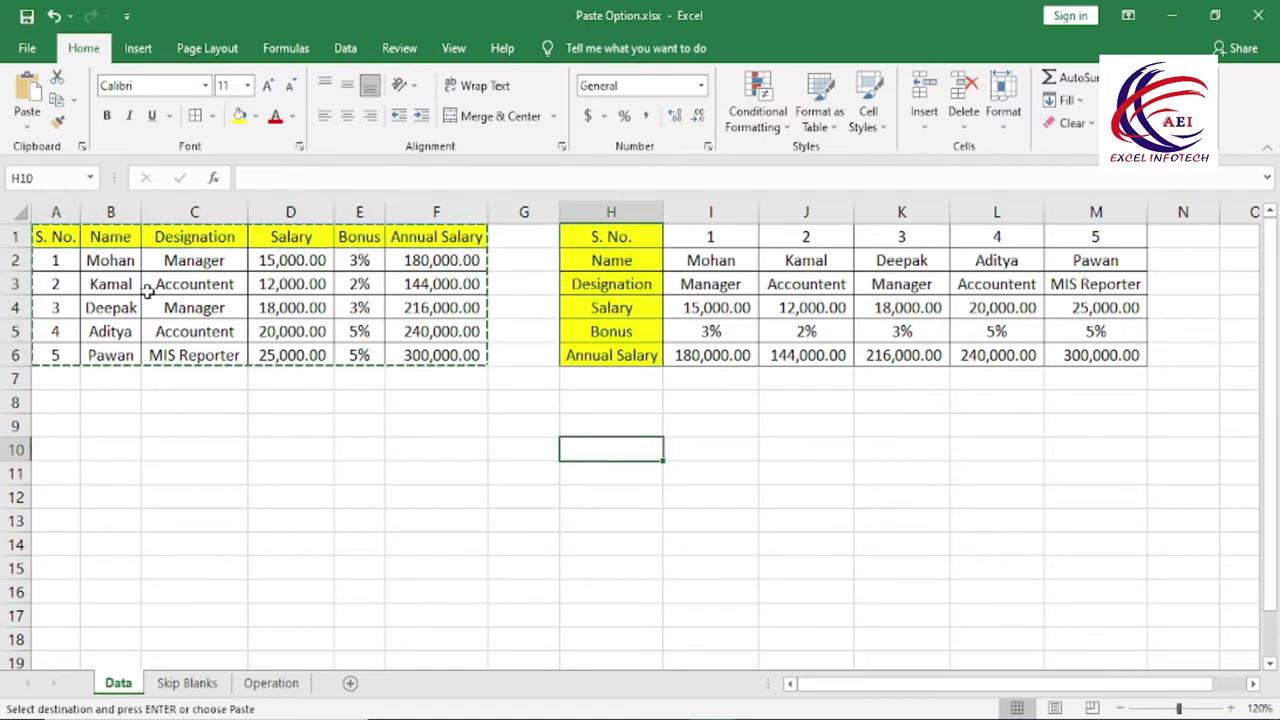
left_click(56, 242)
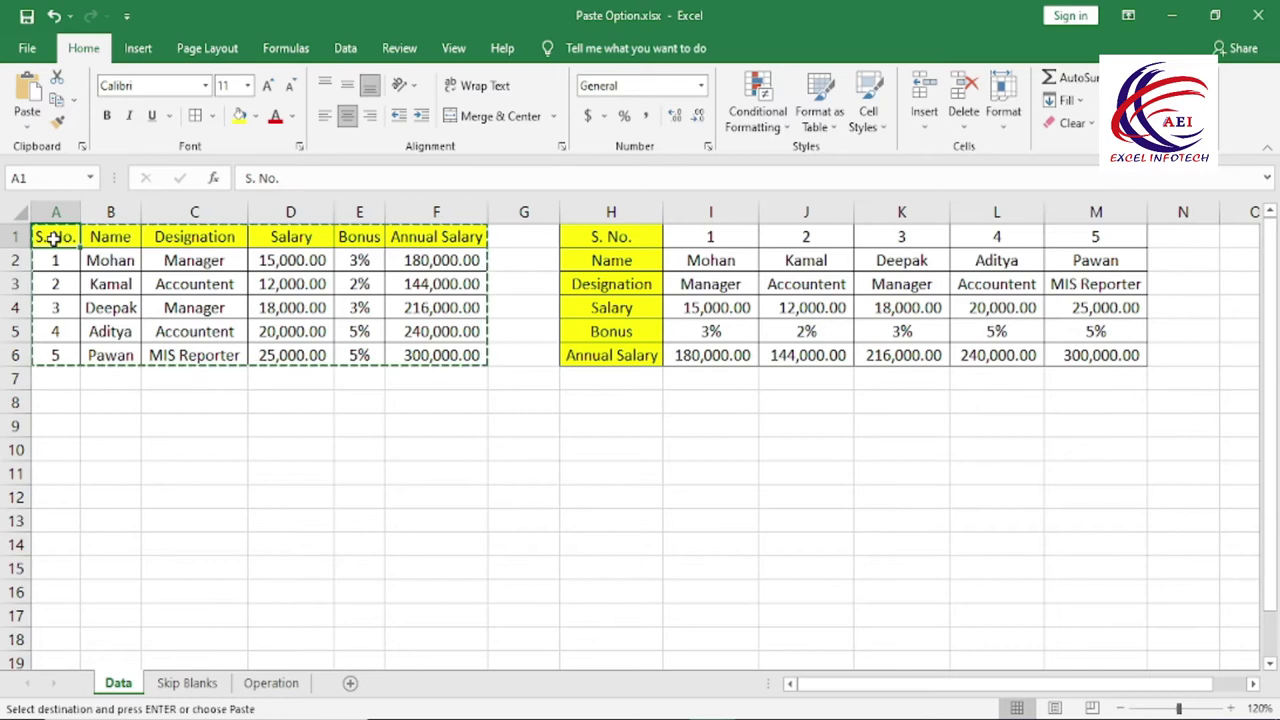
left_click(103, 236)
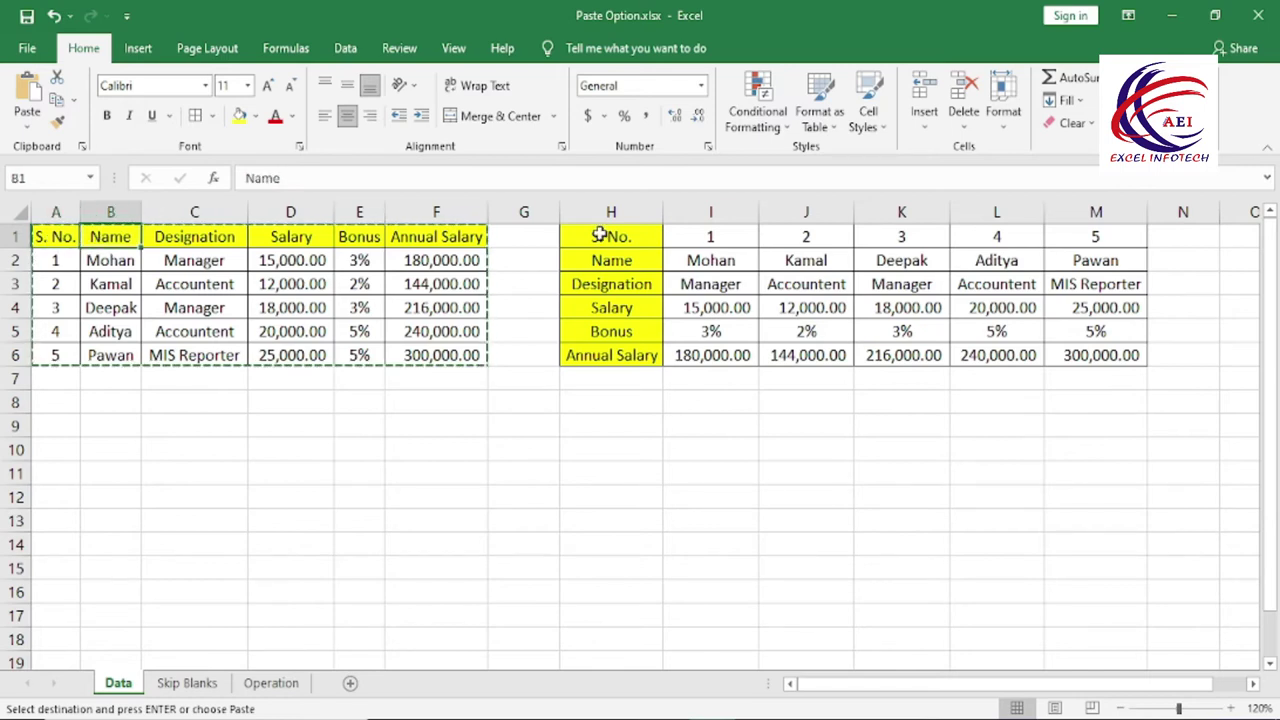
left_click_drag(70, 232, 348, 264)
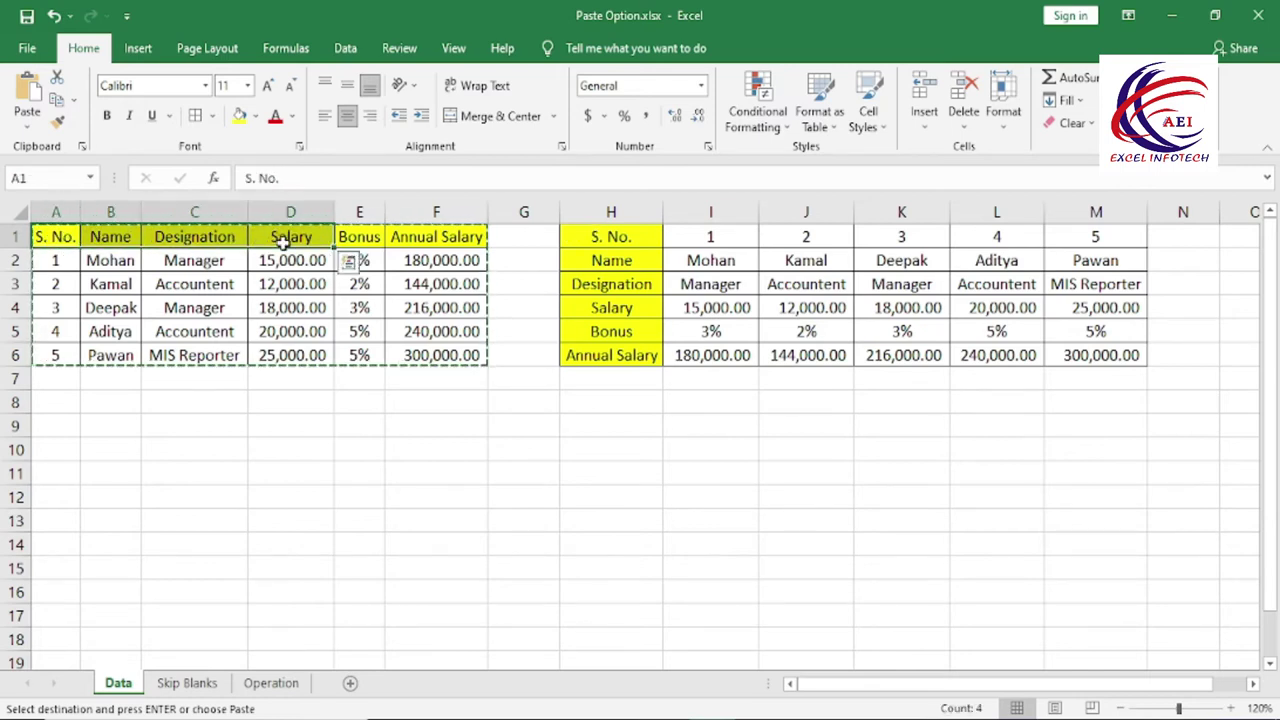
left_click(610, 449)
Point out the transposed S. No. and Name labels, then select the whole table H1:M6.
left_click(617, 237)
left_click(611, 260)
left_click(609, 240)
left_click_drag(609, 242, 606, 351)
left_click(610, 497)
left_click(648, 430)
left_click_drag(626, 243, 1071, 357)
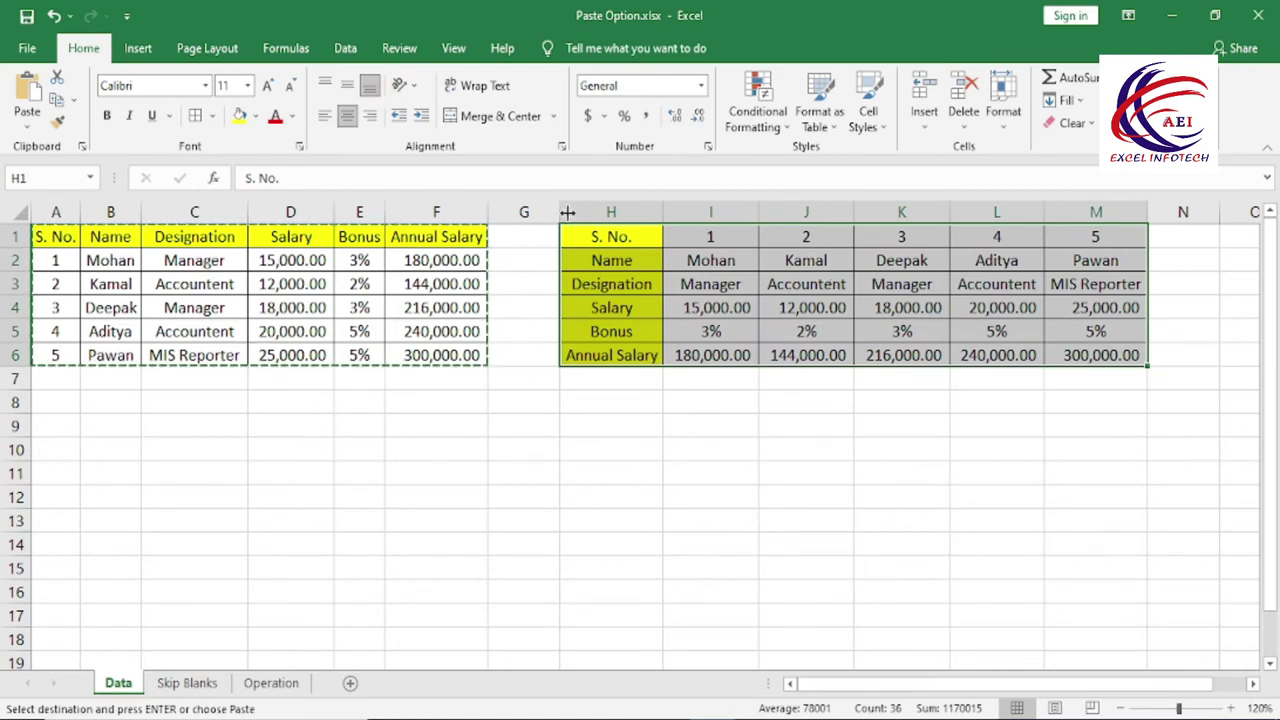
Copy H1:M6 and paste it transposed at A10, restoring the row layout.
left_click(60, 102)
left_click(70, 449)
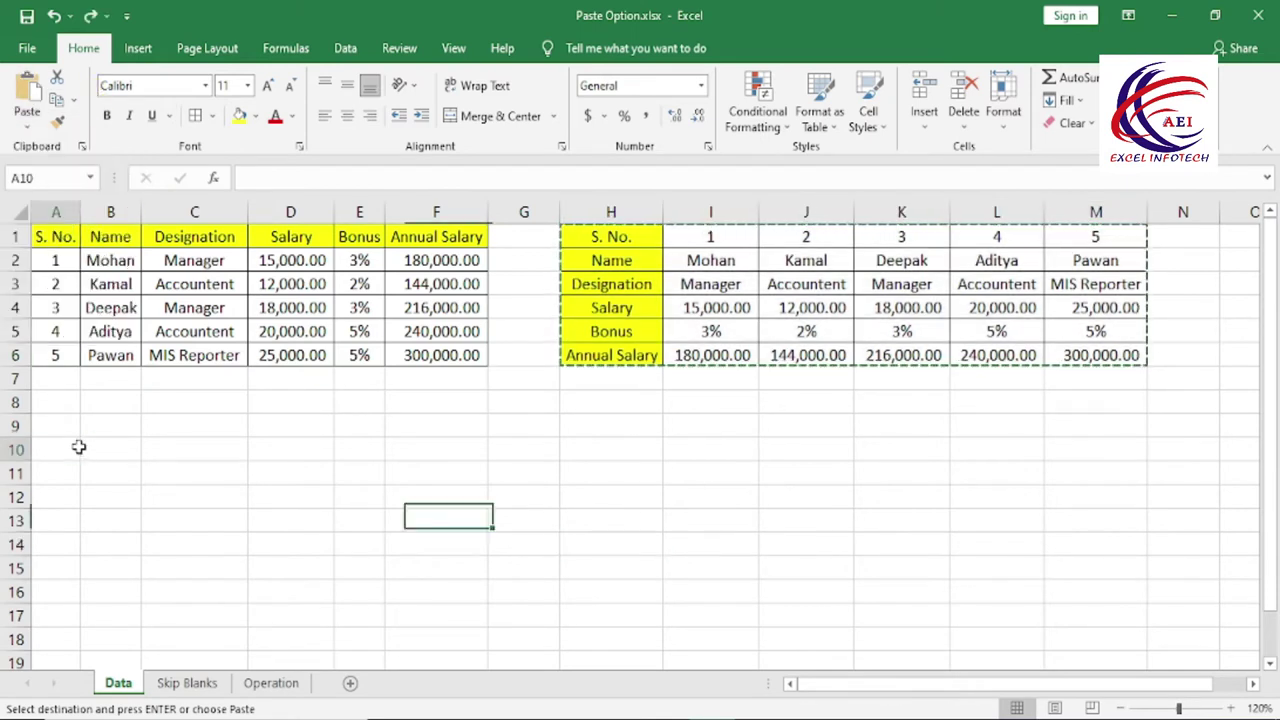
left_click(28, 118)
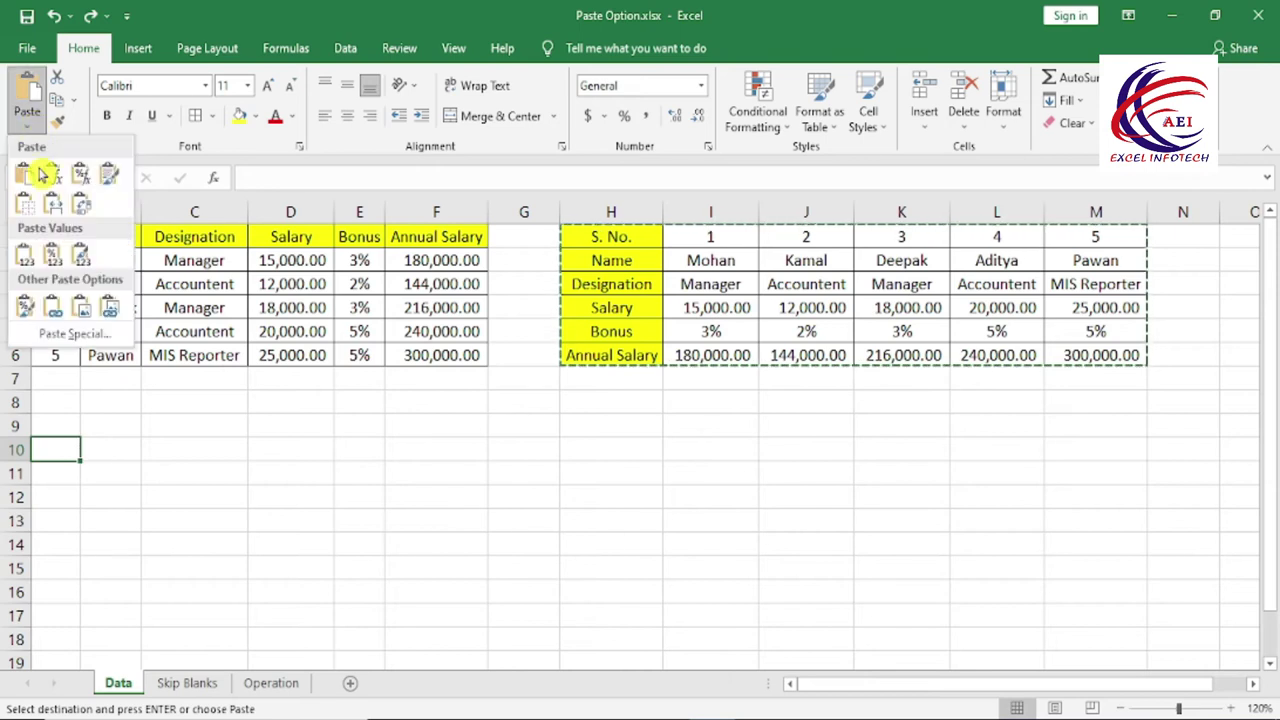
left_click(82, 210)
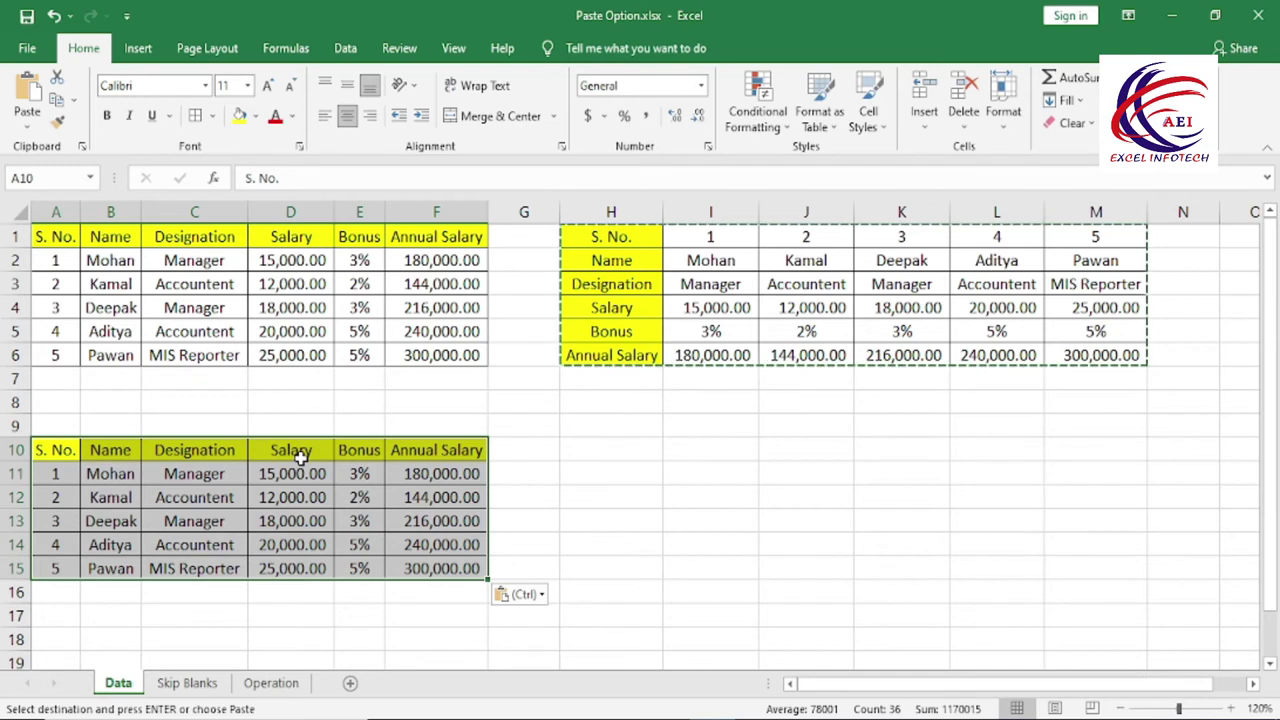
Undo the A10 paste, clear H1:M6, and paste the table there as values only.
key("ctrl+z")
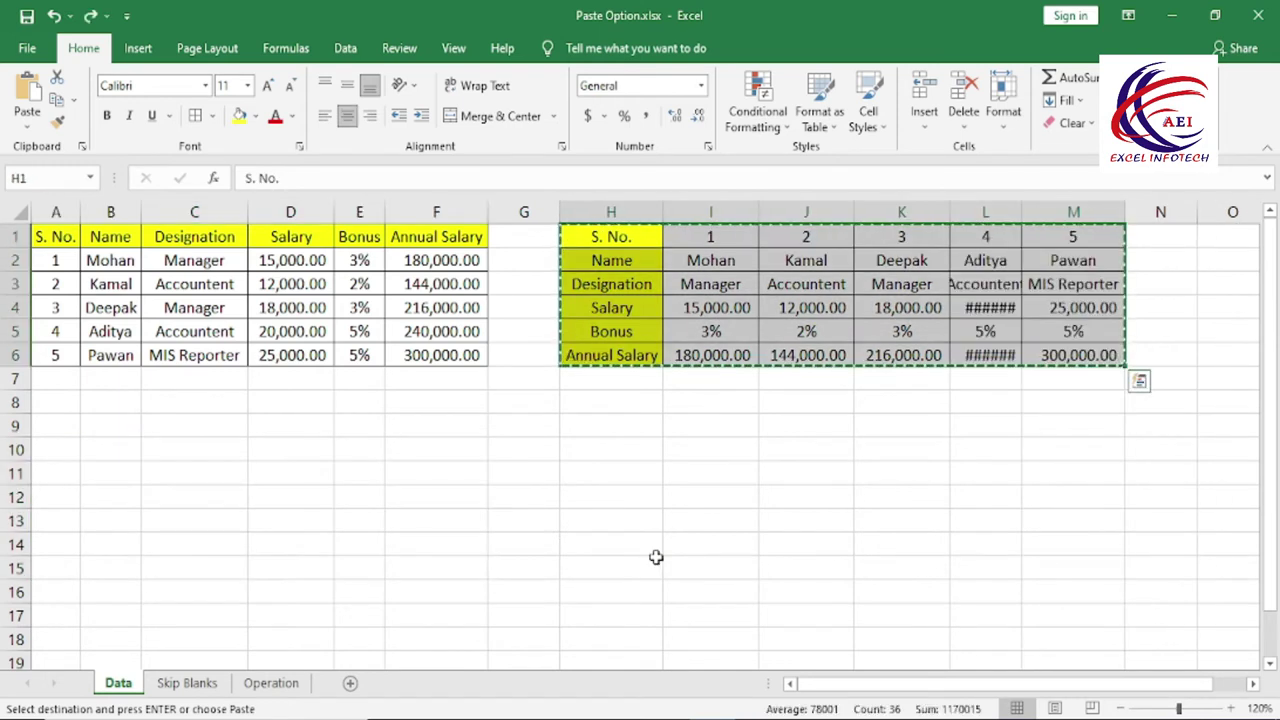
scroll(655, 557, "up", 1)
scroll(655, 557, "up", 1)
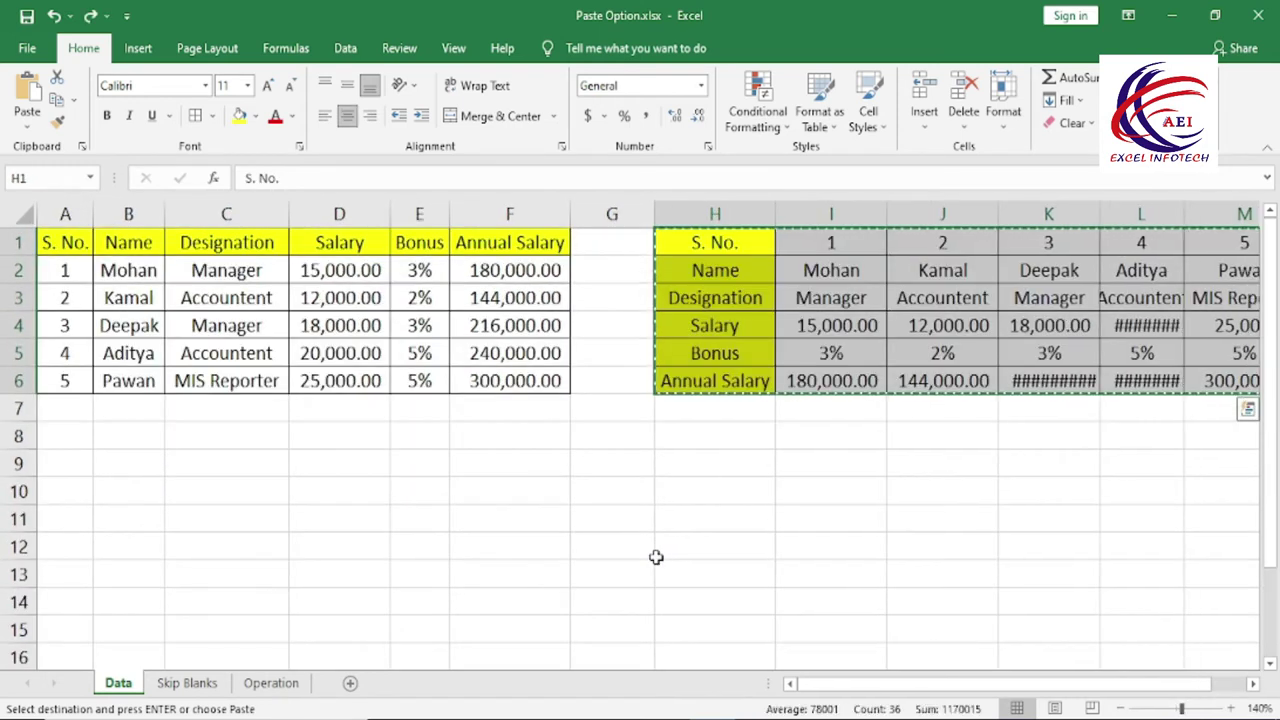
key("Delete")
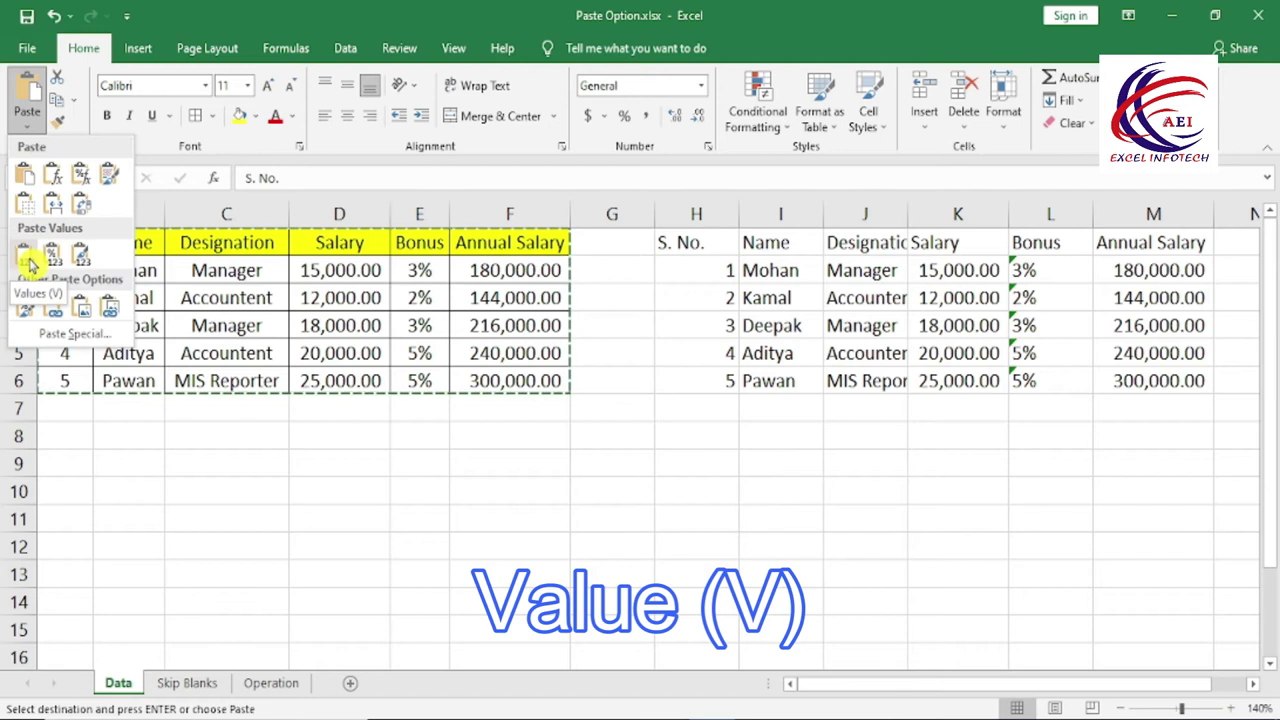
left_click(30, 263)
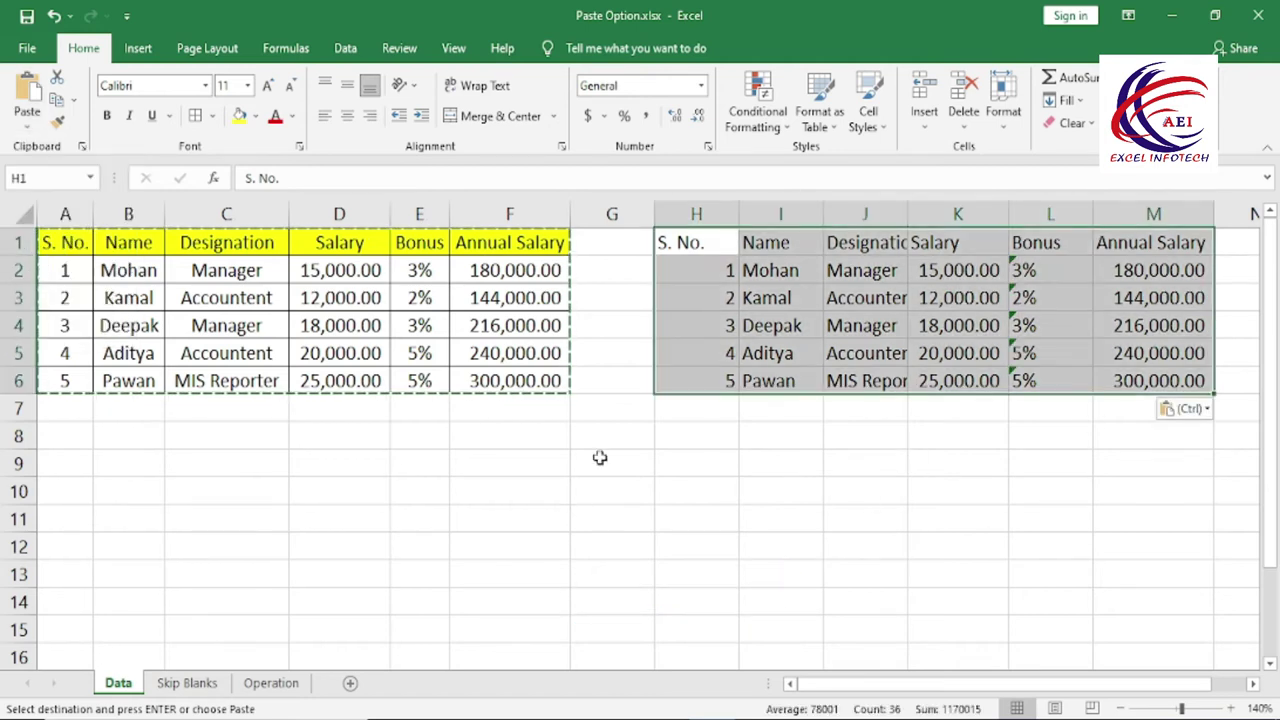
Compare the pasted annual salary in M2 with the original formula in F2.
left_click(944, 345)
key("Up")
key("Up")
key("Up")
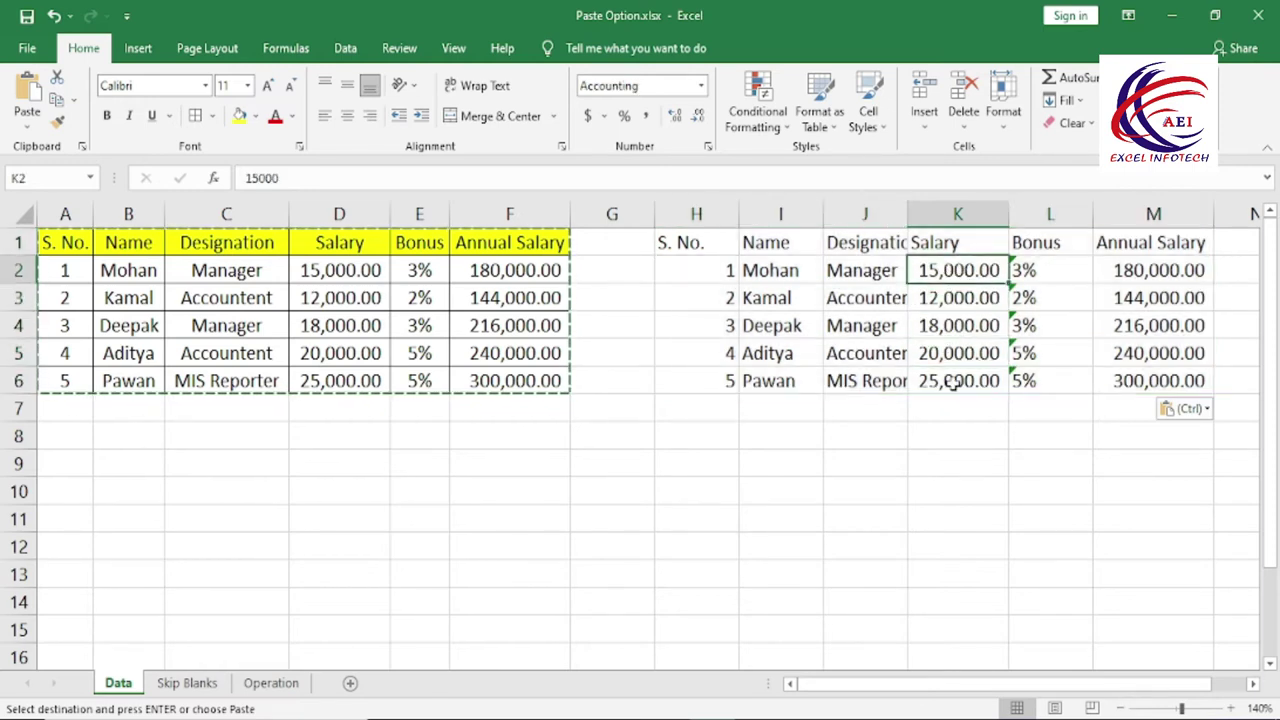
left_click(1121, 275)
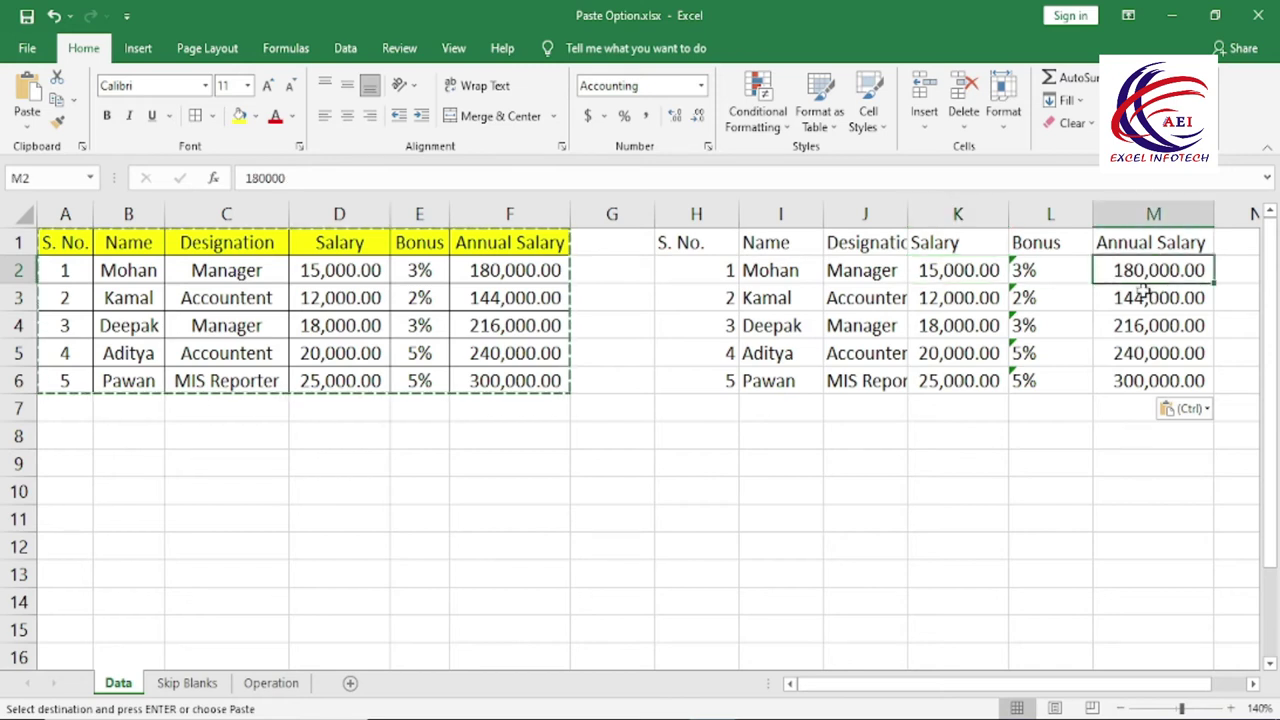
left_click(520, 282)
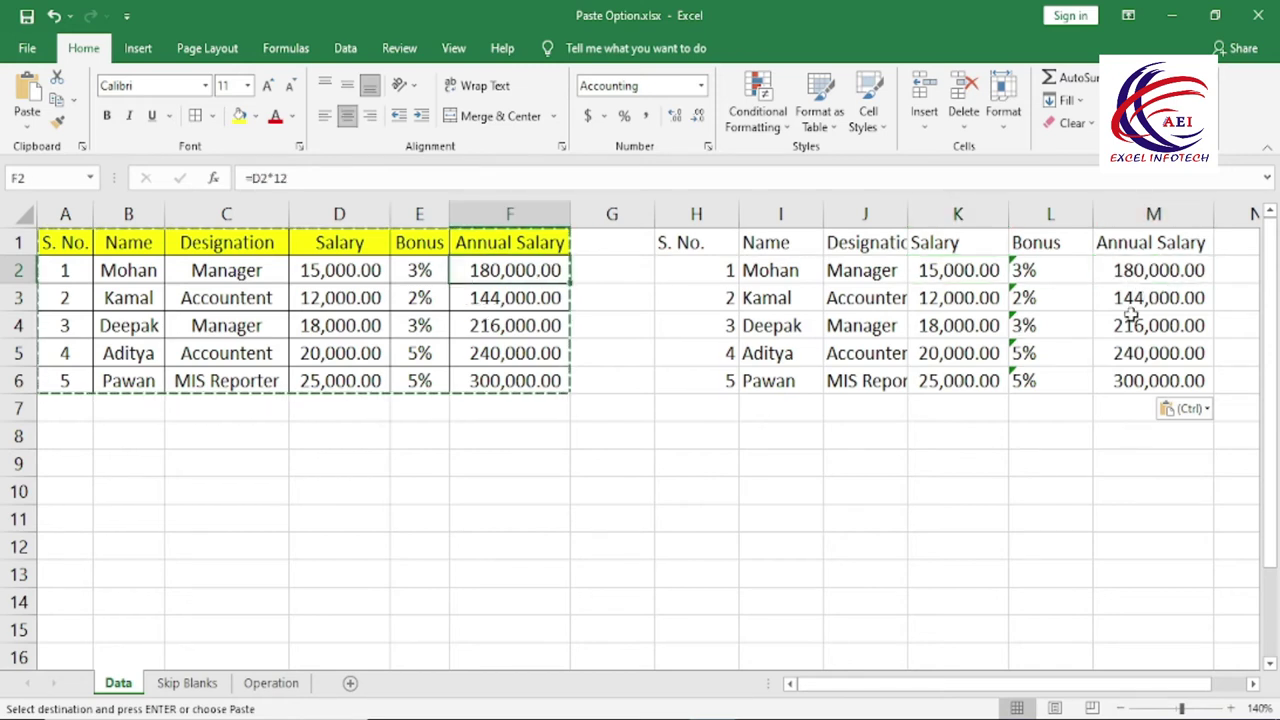
left_click(1124, 277)
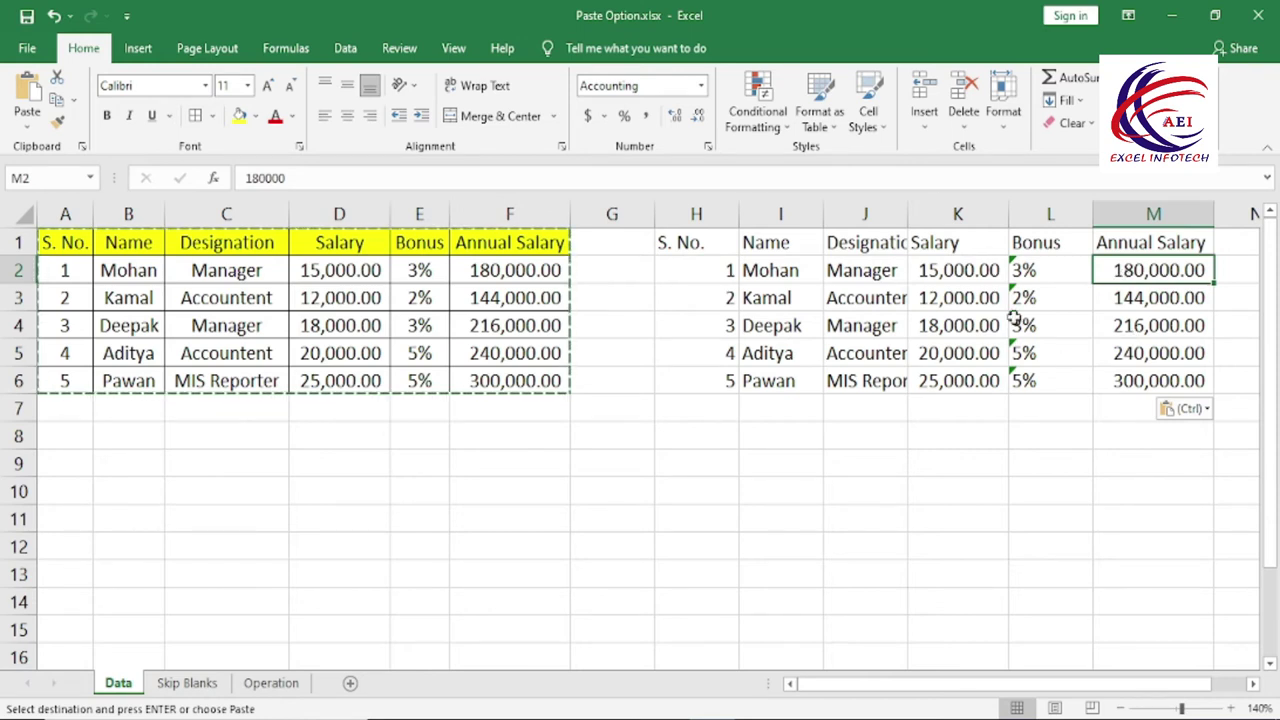
Compare the pasted bonus values in column L with the original IF formula.
left_click(1046, 277)
left_click(1055, 289)
left_click(1050, 322)
left_click(1056, 273)
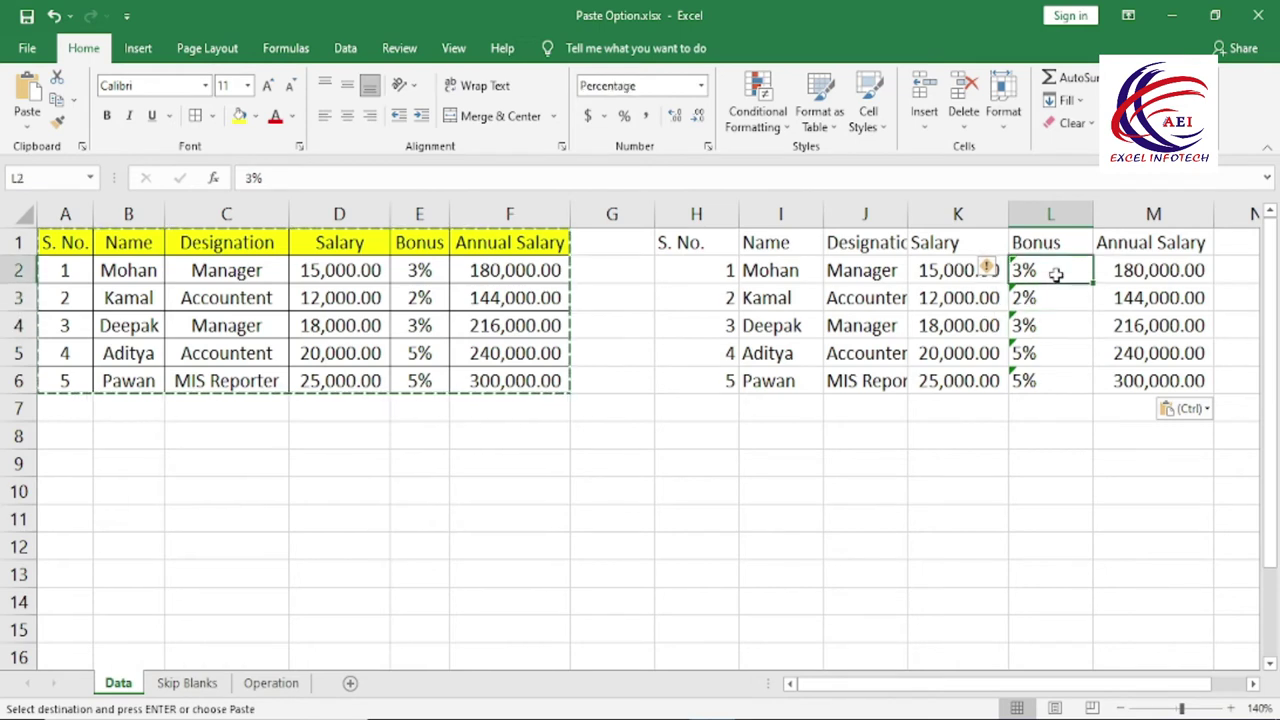
left_click(428, 271)
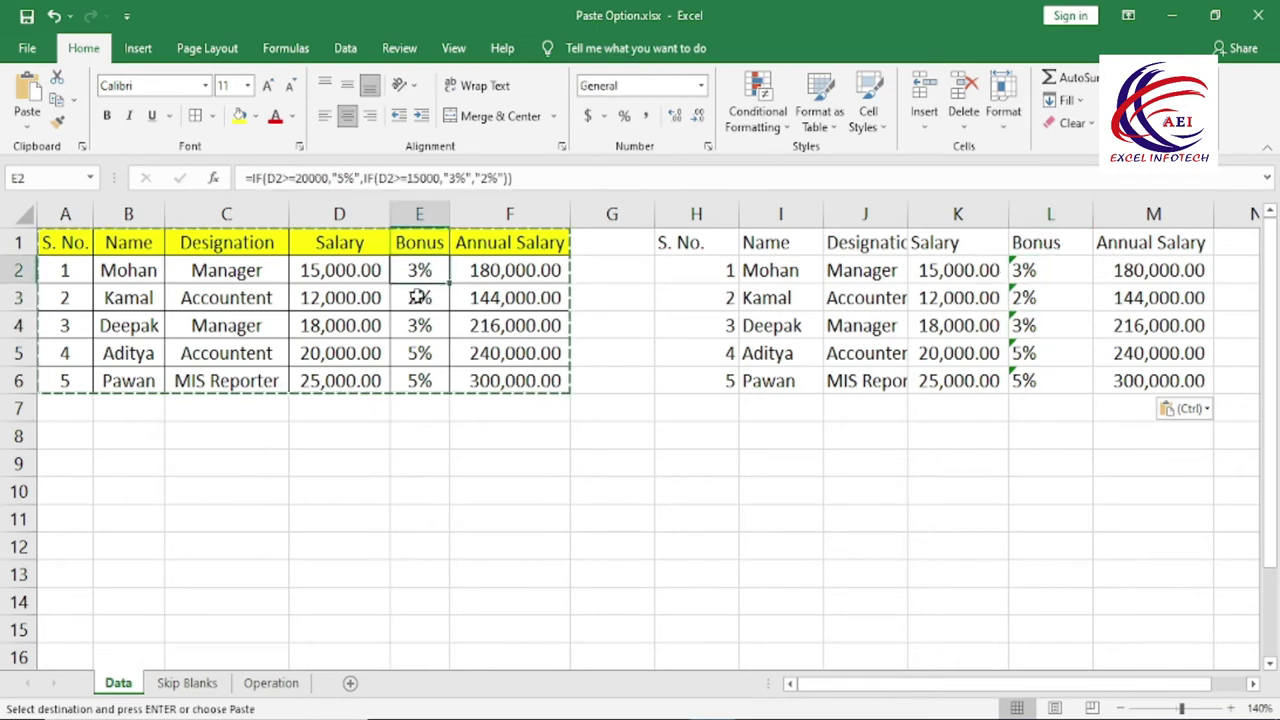
left_click(1040, 272)
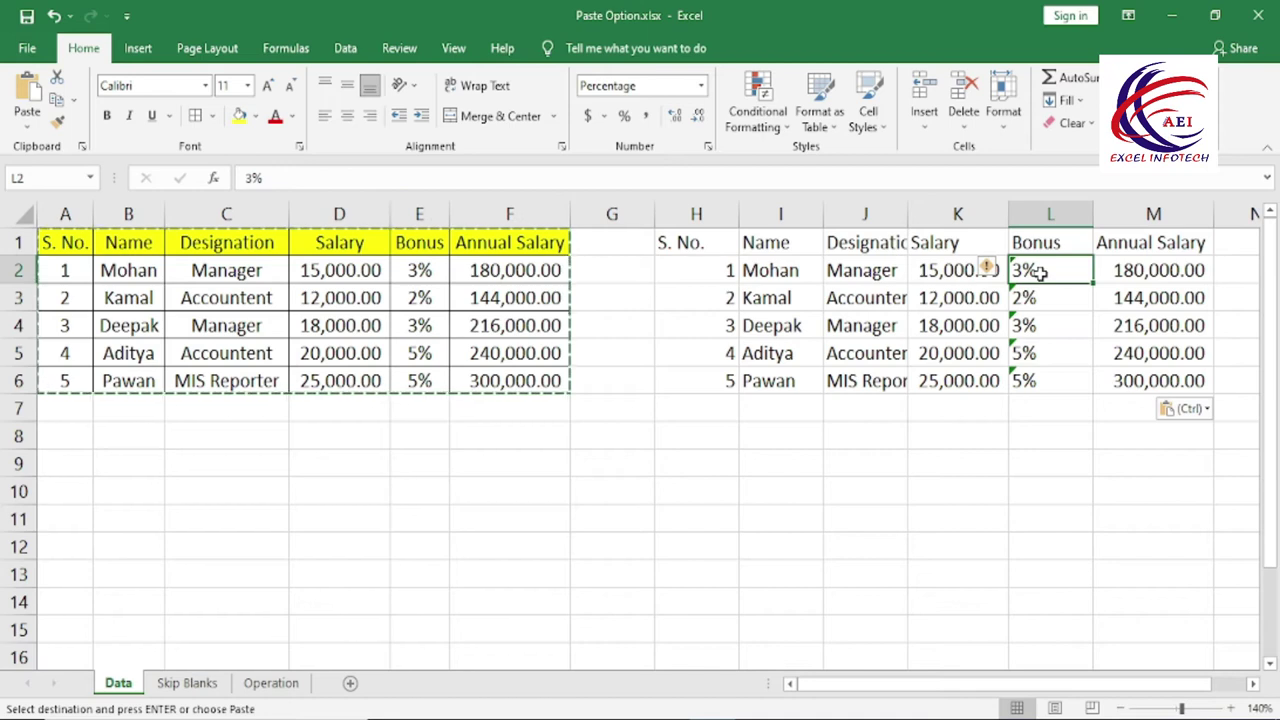
left_click(1052, 352)
left_click(960, 298)
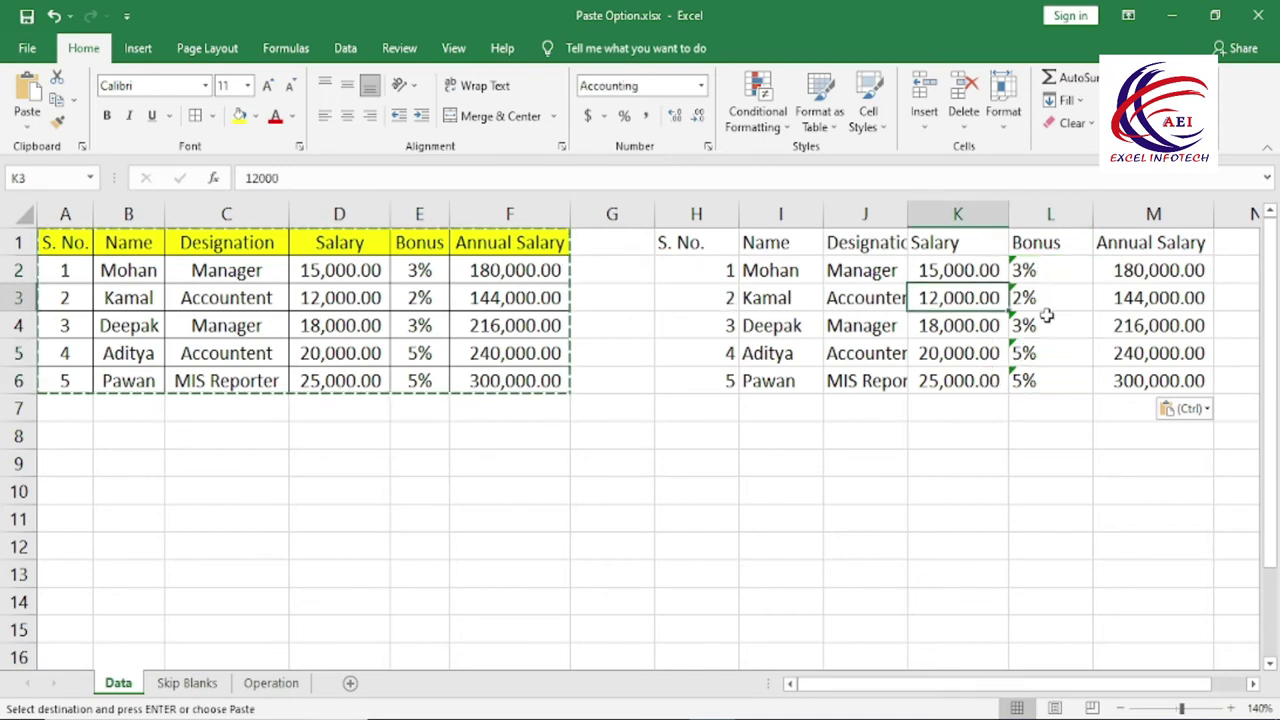
left_click_drag(958, 272, 1200, 378)
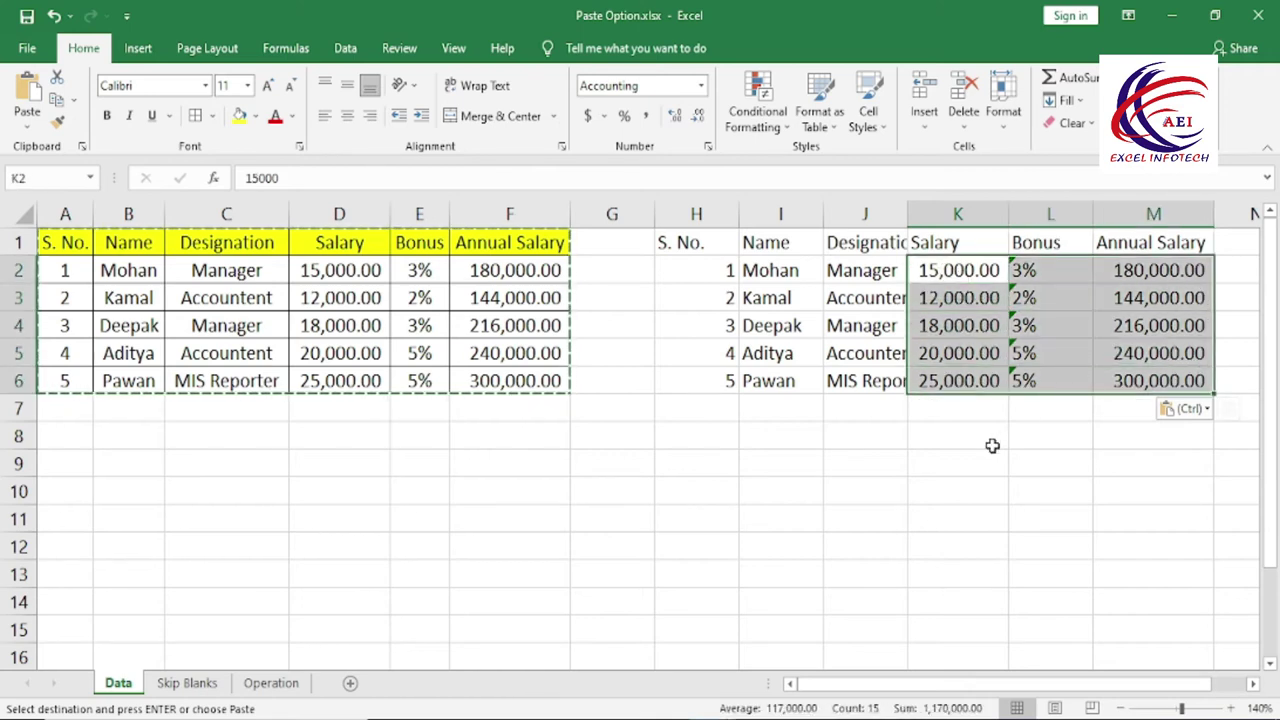
left_click(712, 498)
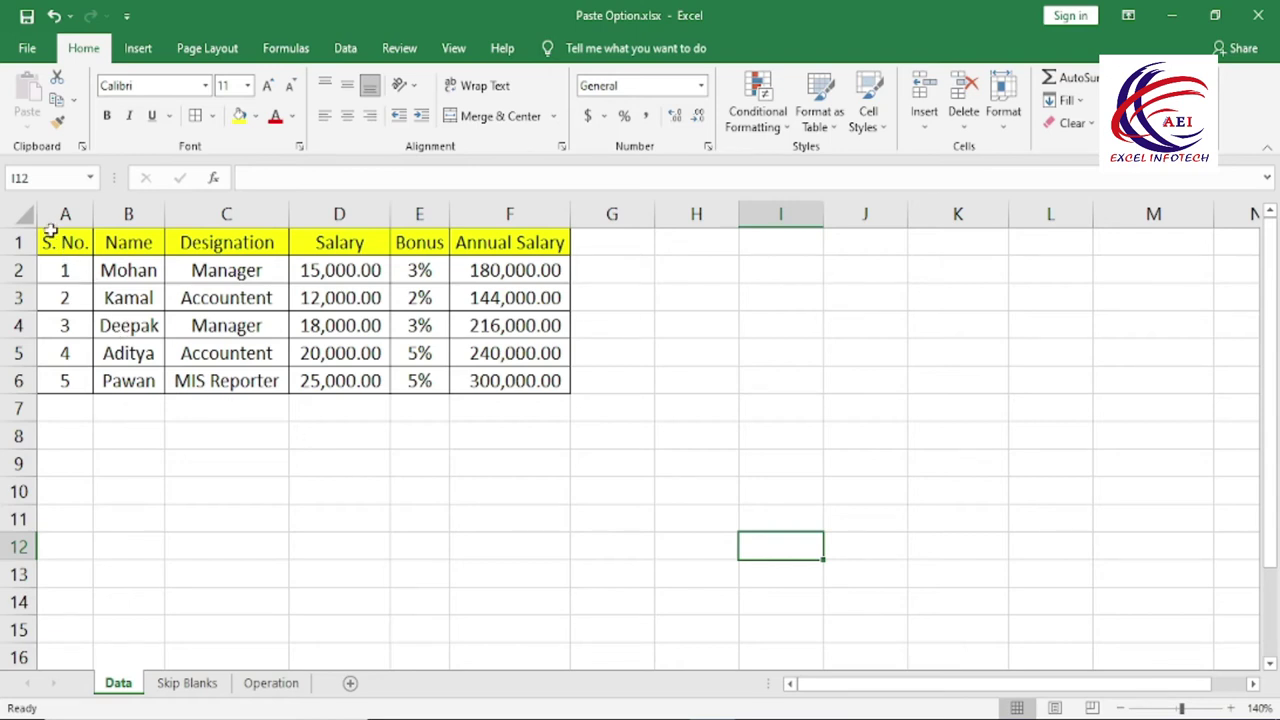
Copy A1:F6 and paste it at H1 as Values & Number Formatting.
left_click_drag(50, 242, 522, 398)
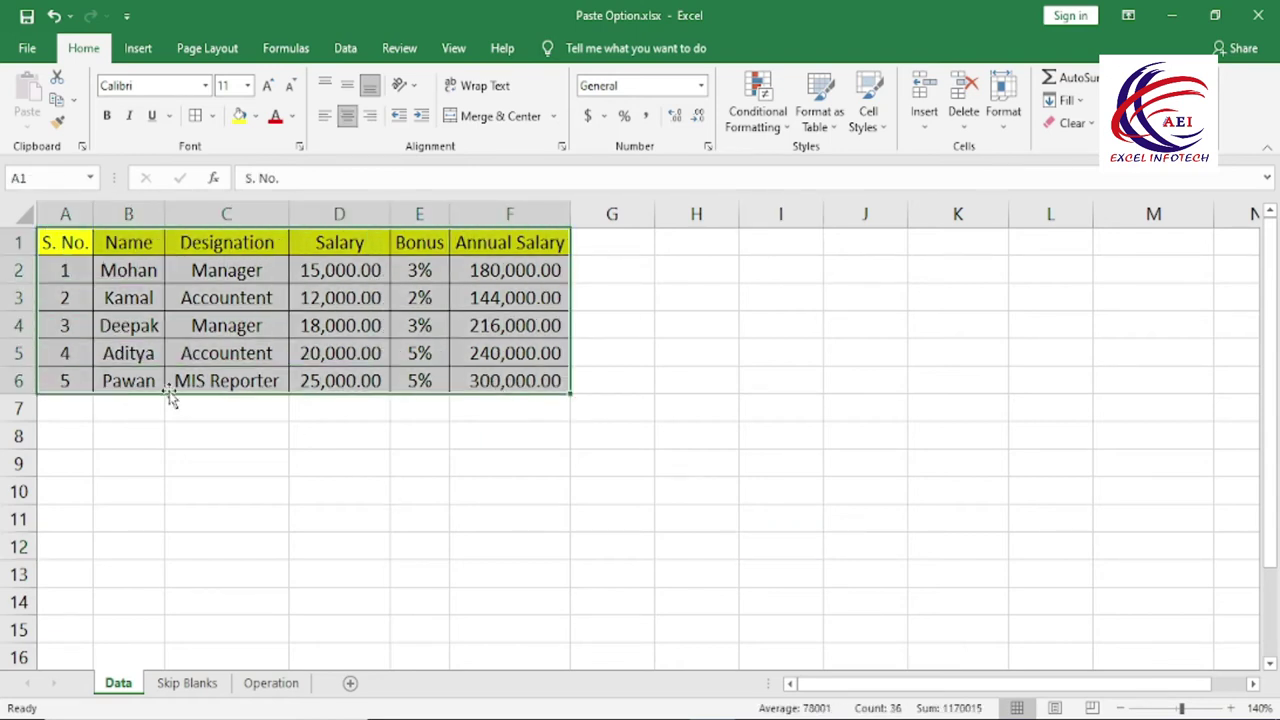
left_click(59, 104)
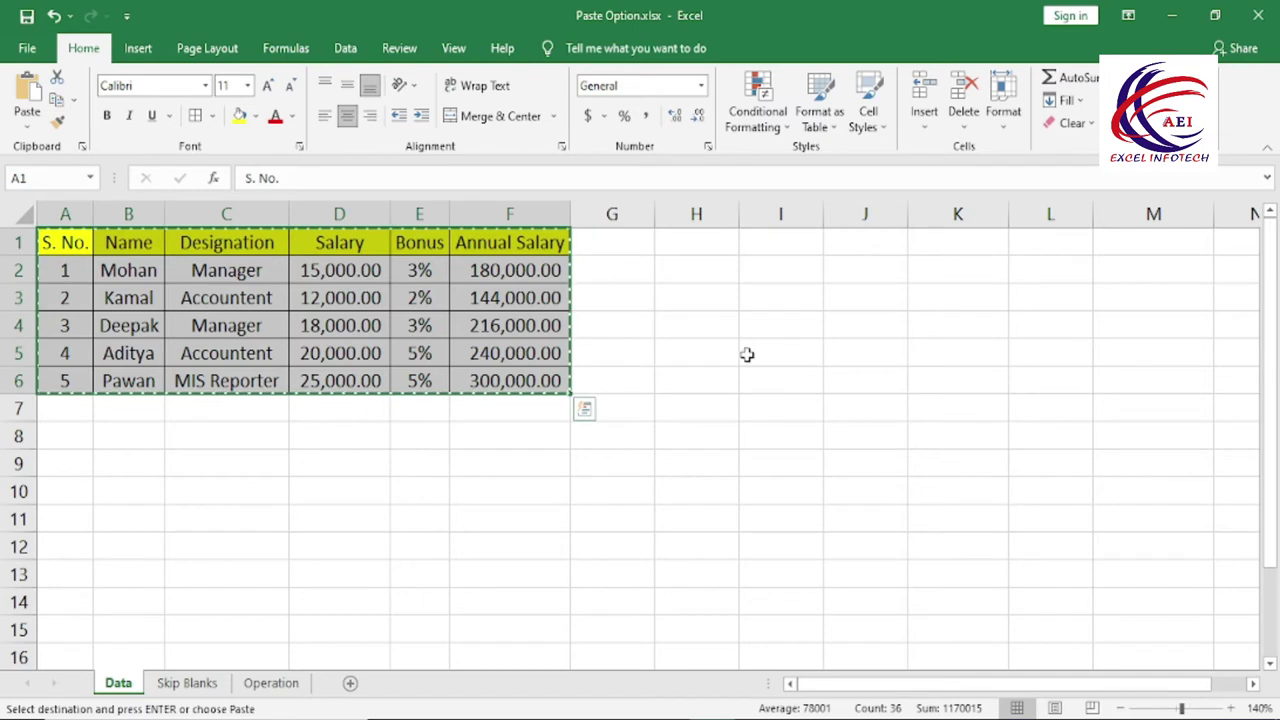
left_click(708, 259)
left_click(712, 246)
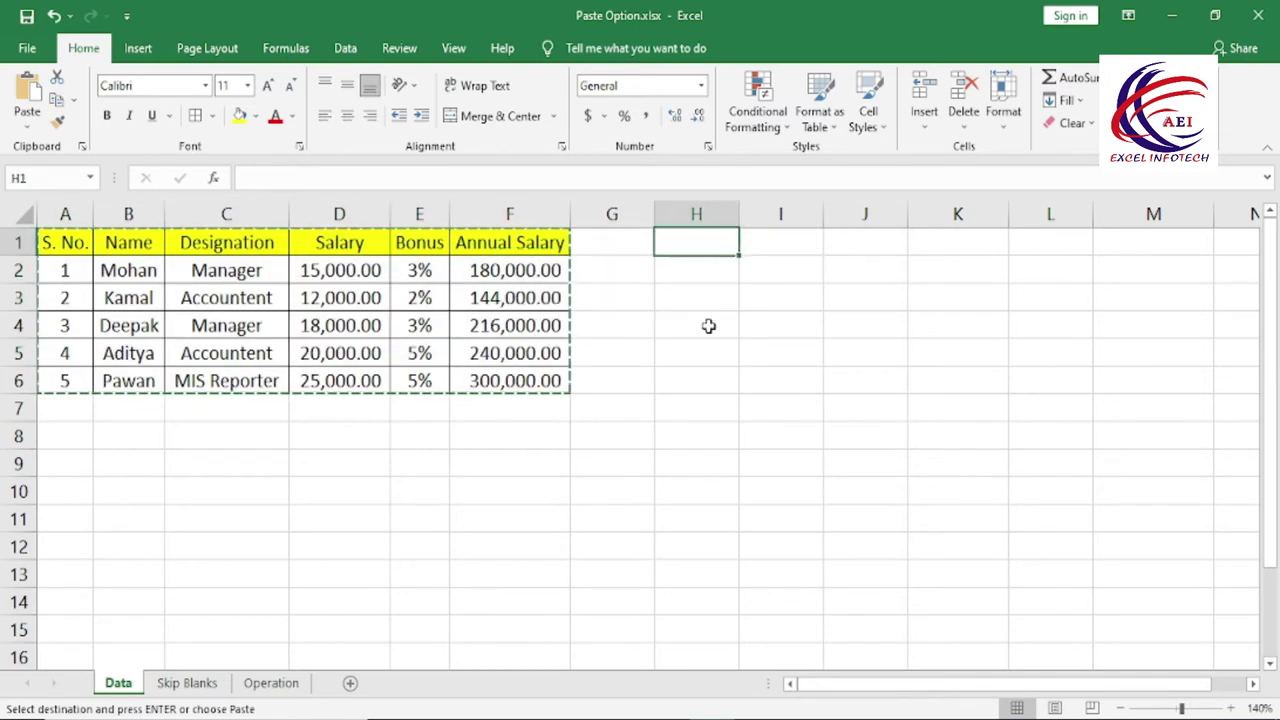
left_click(27, 126)
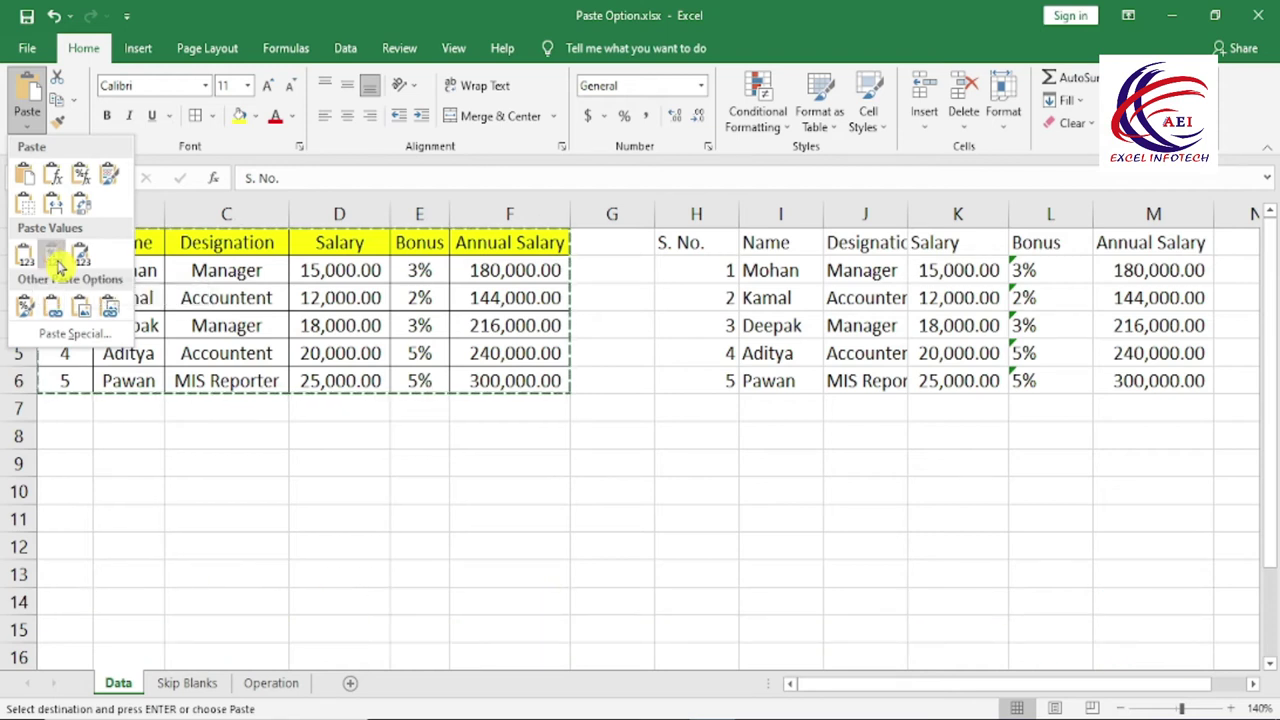
left_click(55, 257)
left_click(812, 549)
Select the original Salary figures and the pasted salary and annual salary columns for comparison.
left_click_drag(352, 268, 368, 375)
left_click_drag(970, 270, 1005, 380)
left_click_drag(1160, 270, 1166, 377)
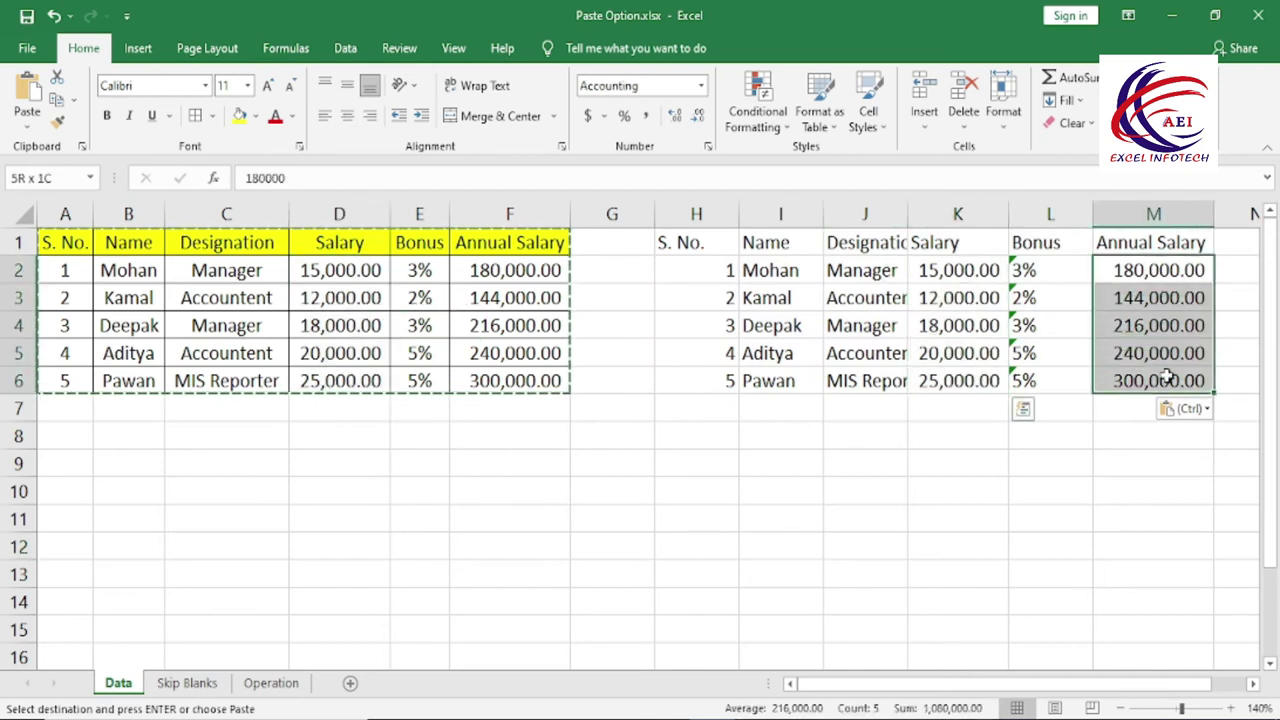
left_click(990, 435)
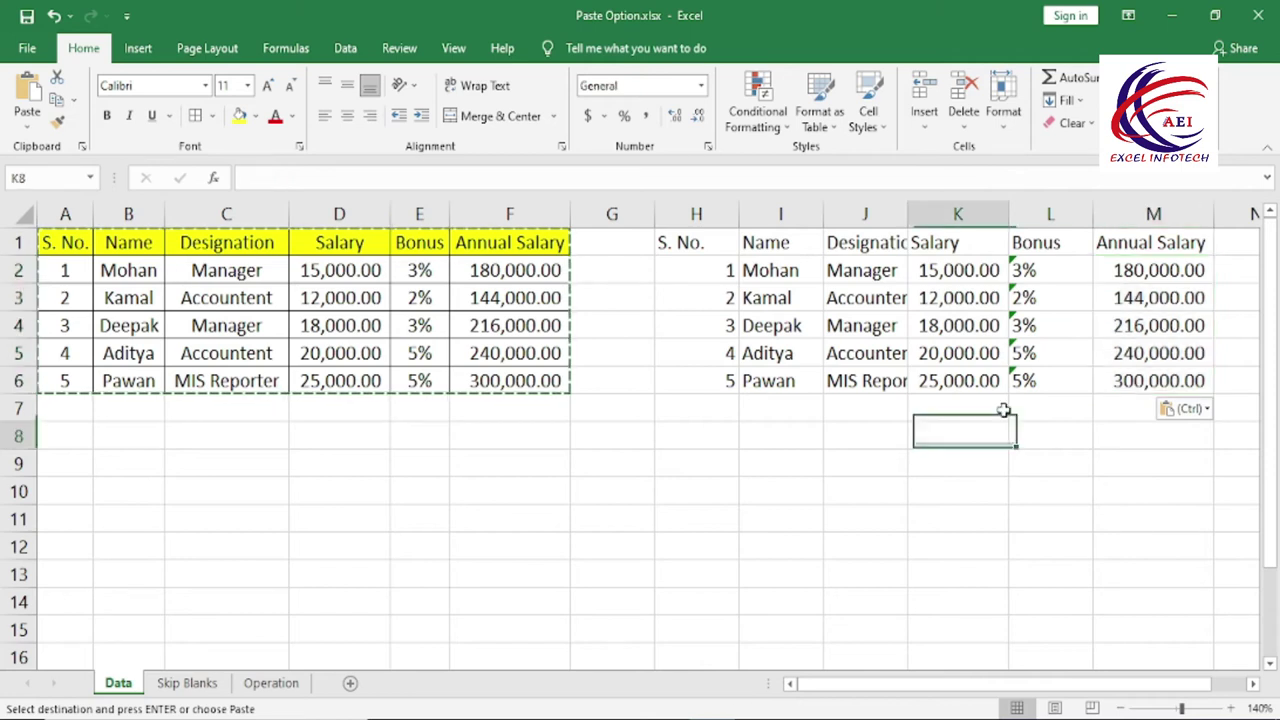
Check the raw numbers in pasted cells M3 and M5 against the original annual salary formulas.
left_click(1140, 306)
left_click(300, 178)
double_click(300, 178)
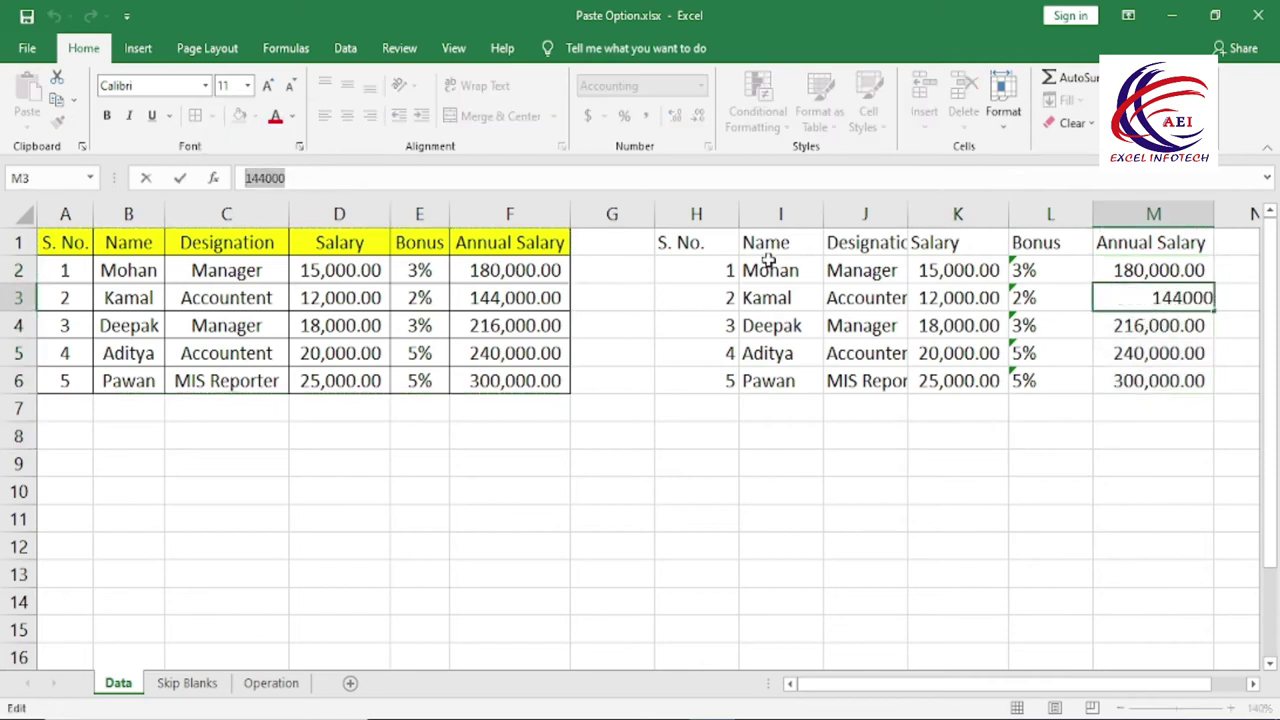
double_click(1140, 298)
left_click(1138, 352)
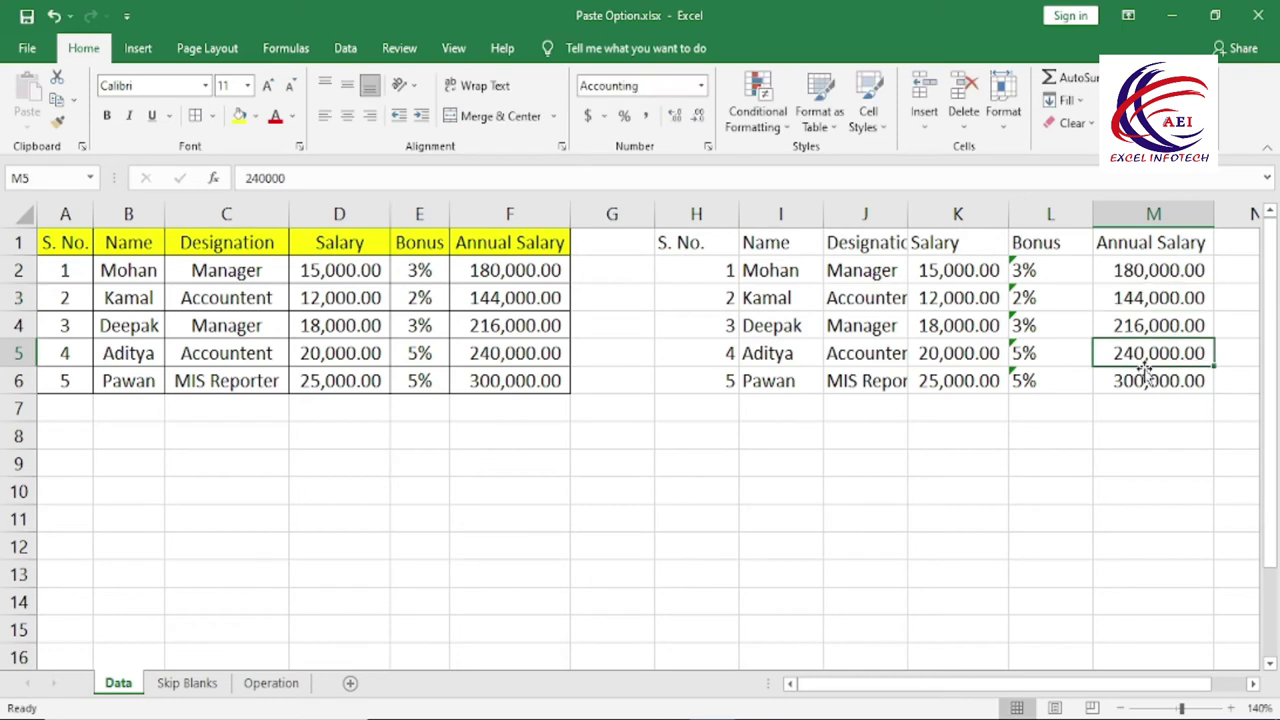
left_click(1158, 280)
left_click(1165, 352)
double_click(262, 178)
left_click_drag(512, 356, 505, 381)
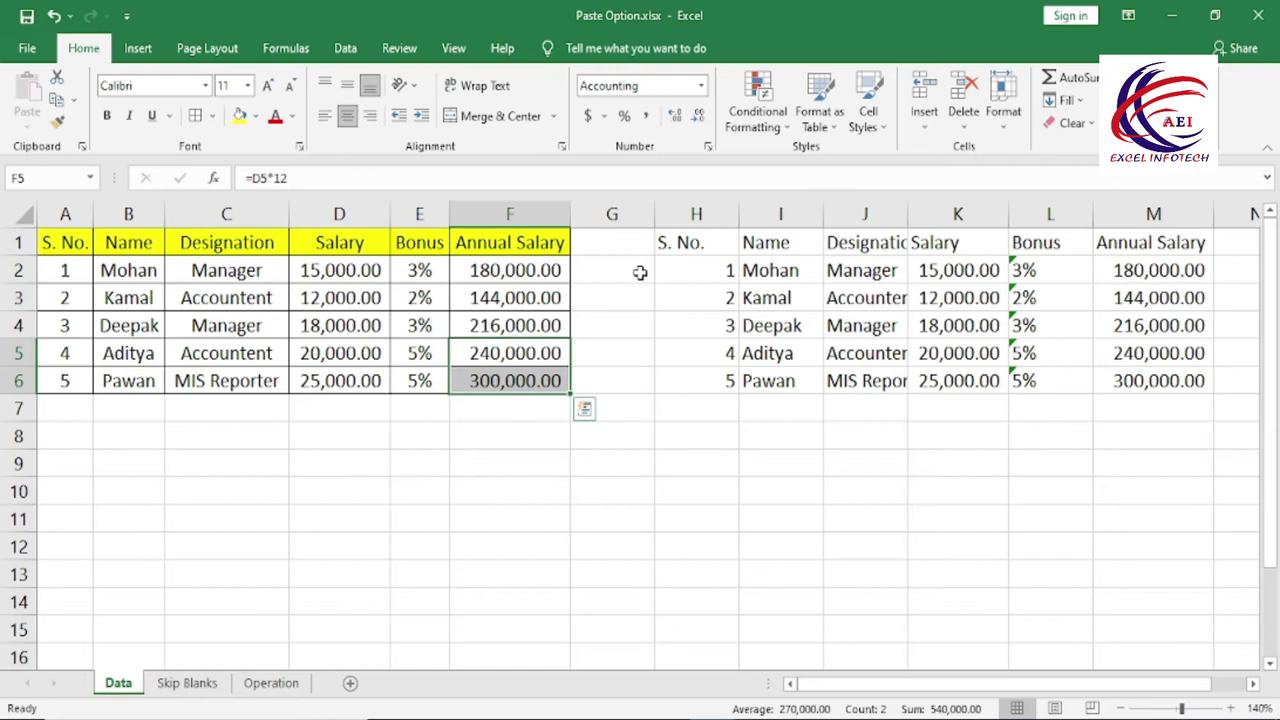
Undo the previous paste and paste the table at H1 as Values & Source Formatting.
key("ctrl+z")
key("ctrl+z")
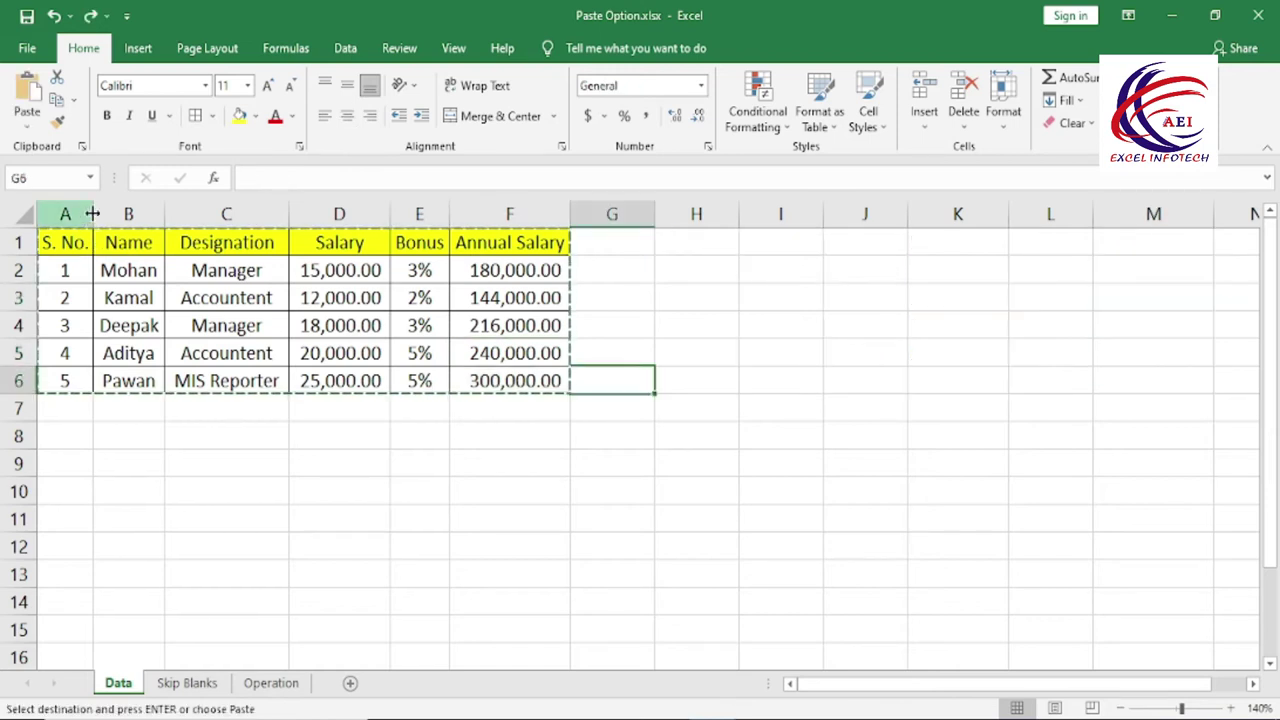
left_click(704, 248)
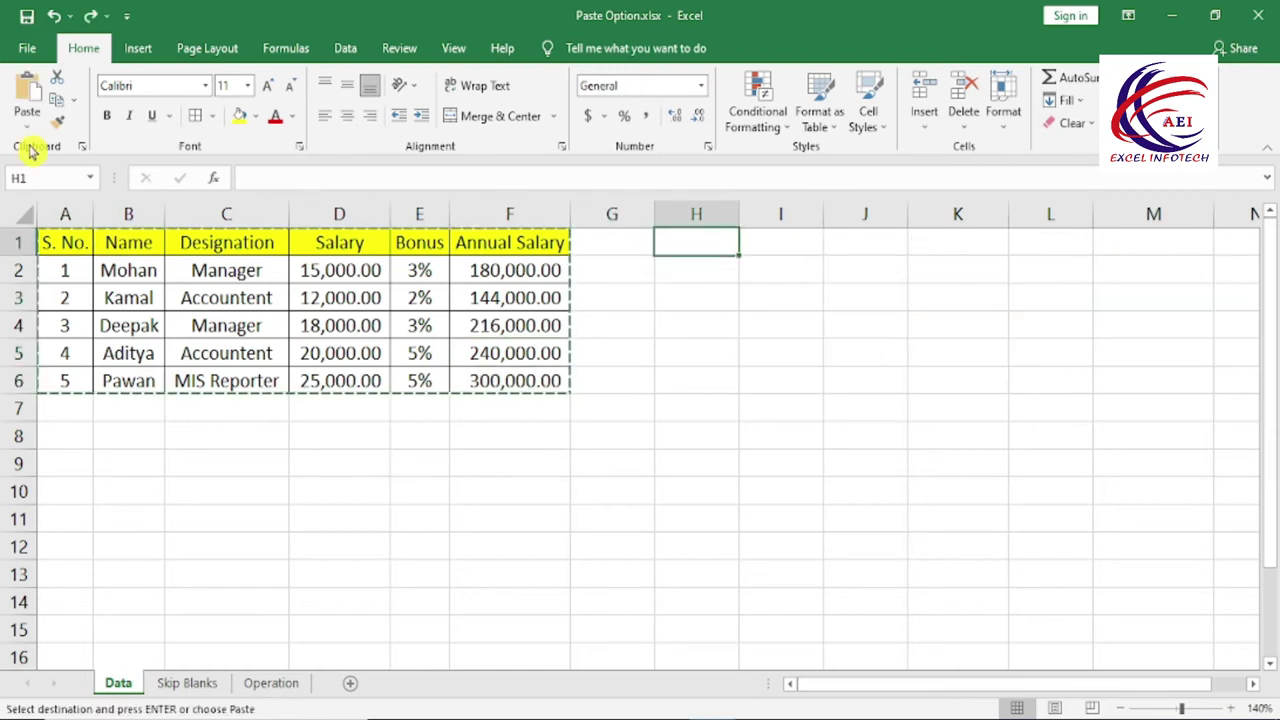
left_click(28, 112)
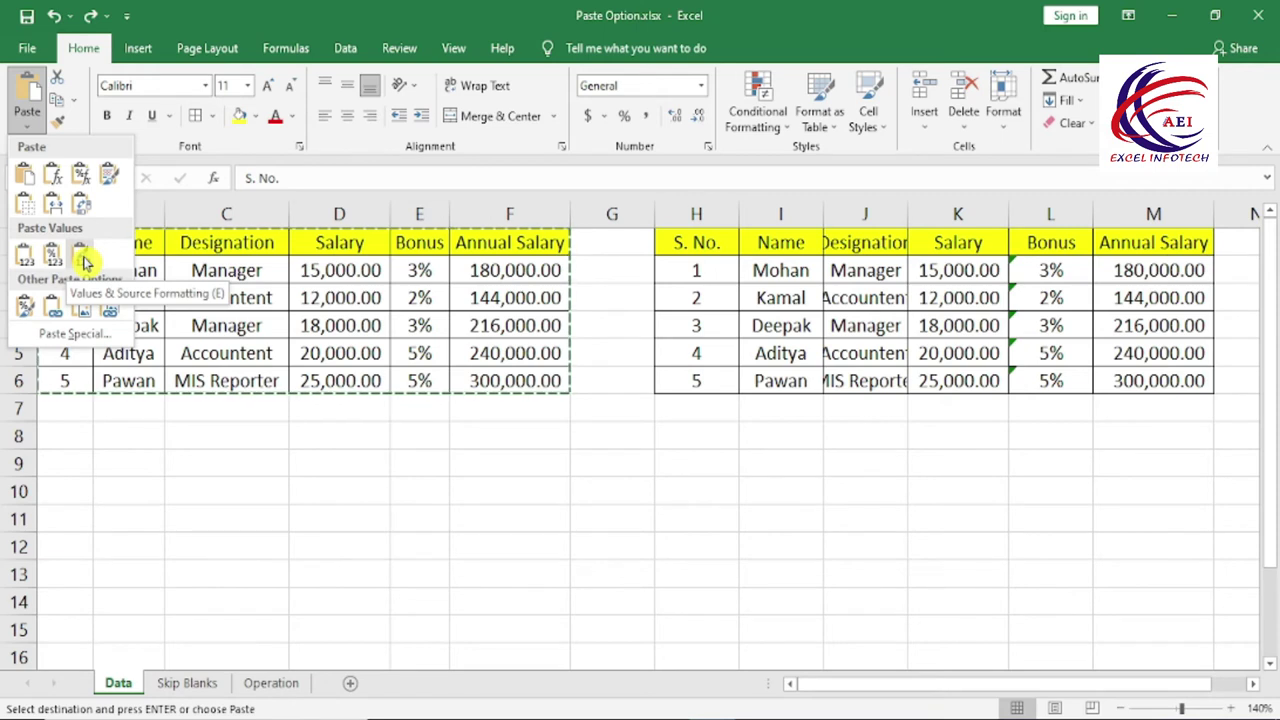
left_click(85, 262)
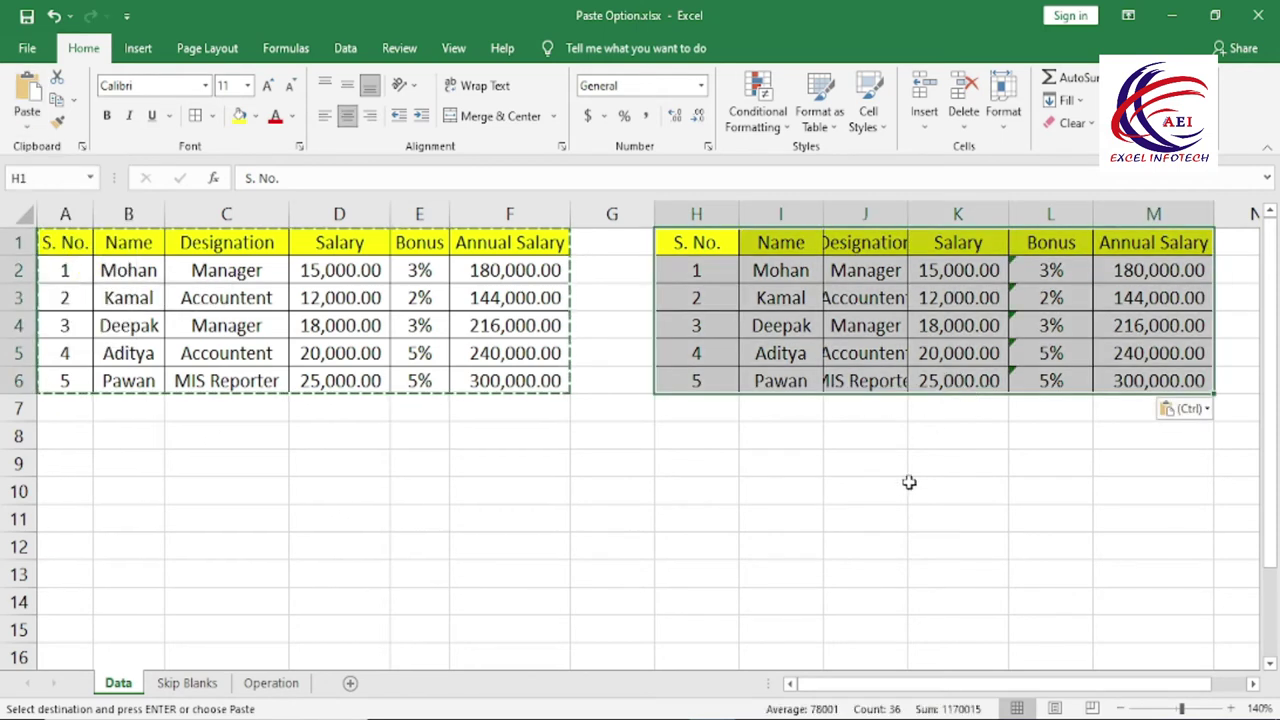
left_click(912, 486)
Compare the original table with the pasted copy, checking K4 and M3.
left_click_drag(88, 245, 540, 380)
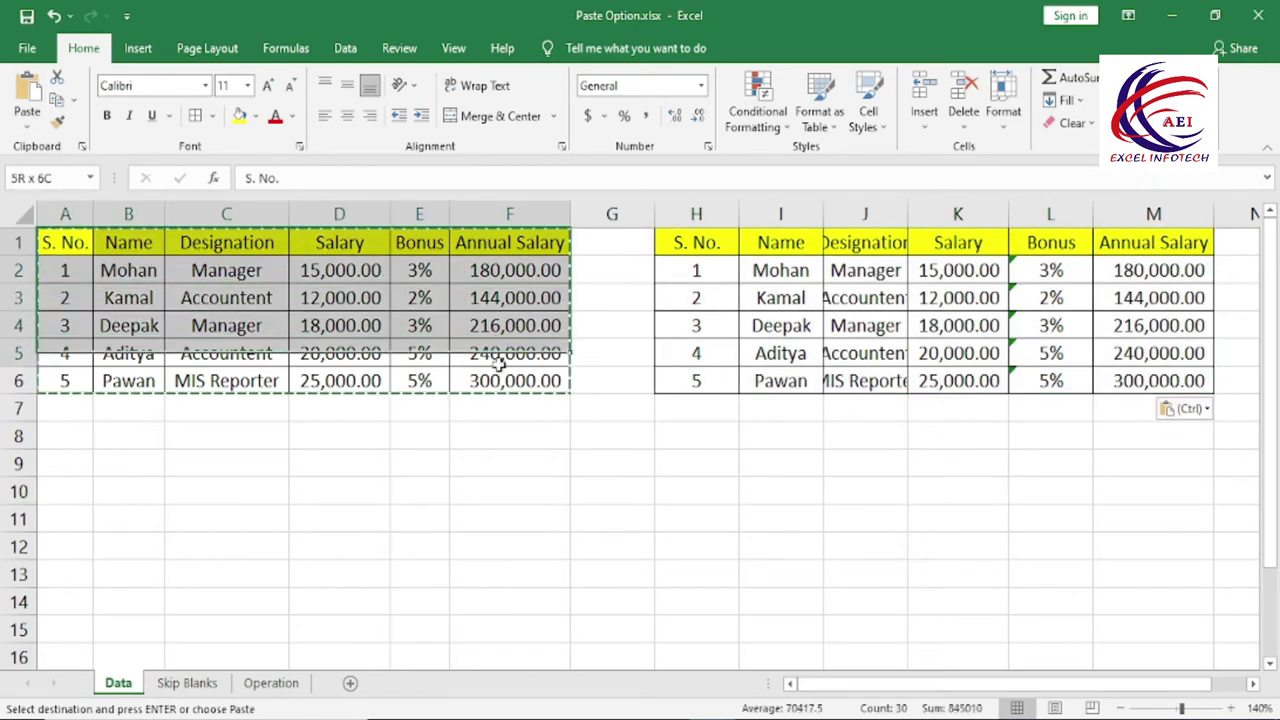
left_click(762, 400)
left_click_drag(912, 337, 1195, 385)
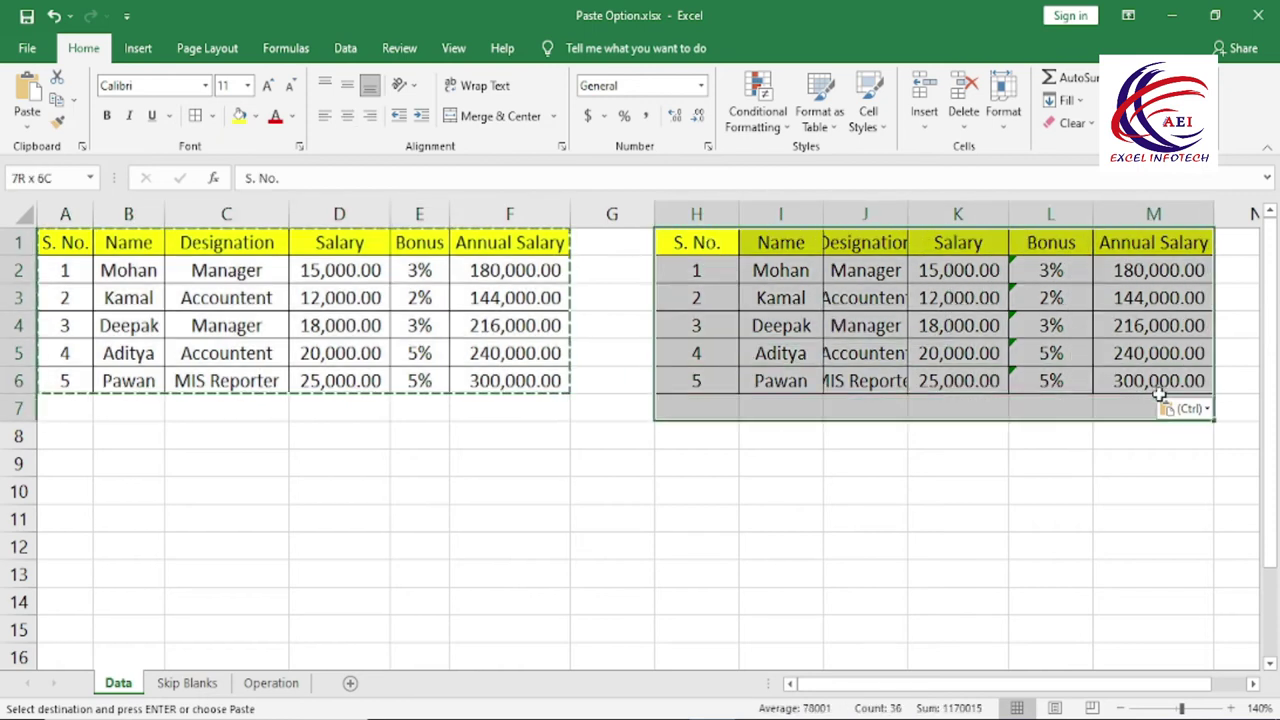
left_click(1030, 462)
left_click(960, 326)
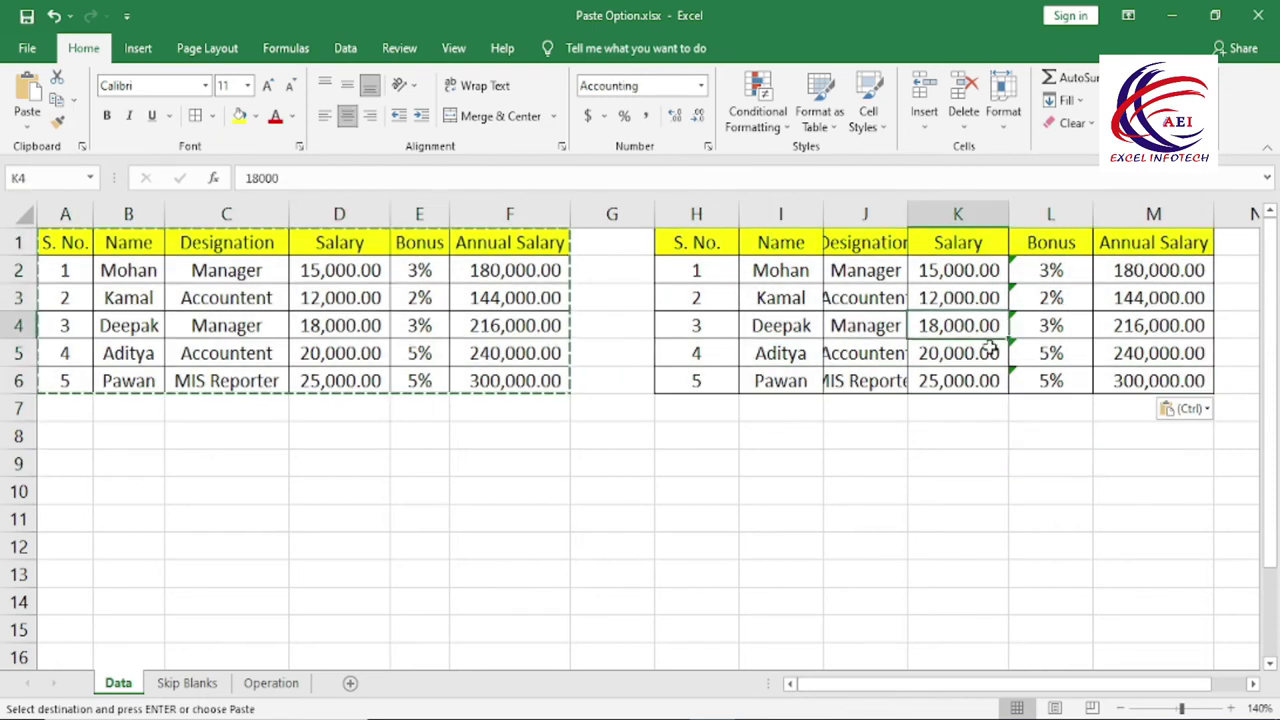
left_click(1140, 303)
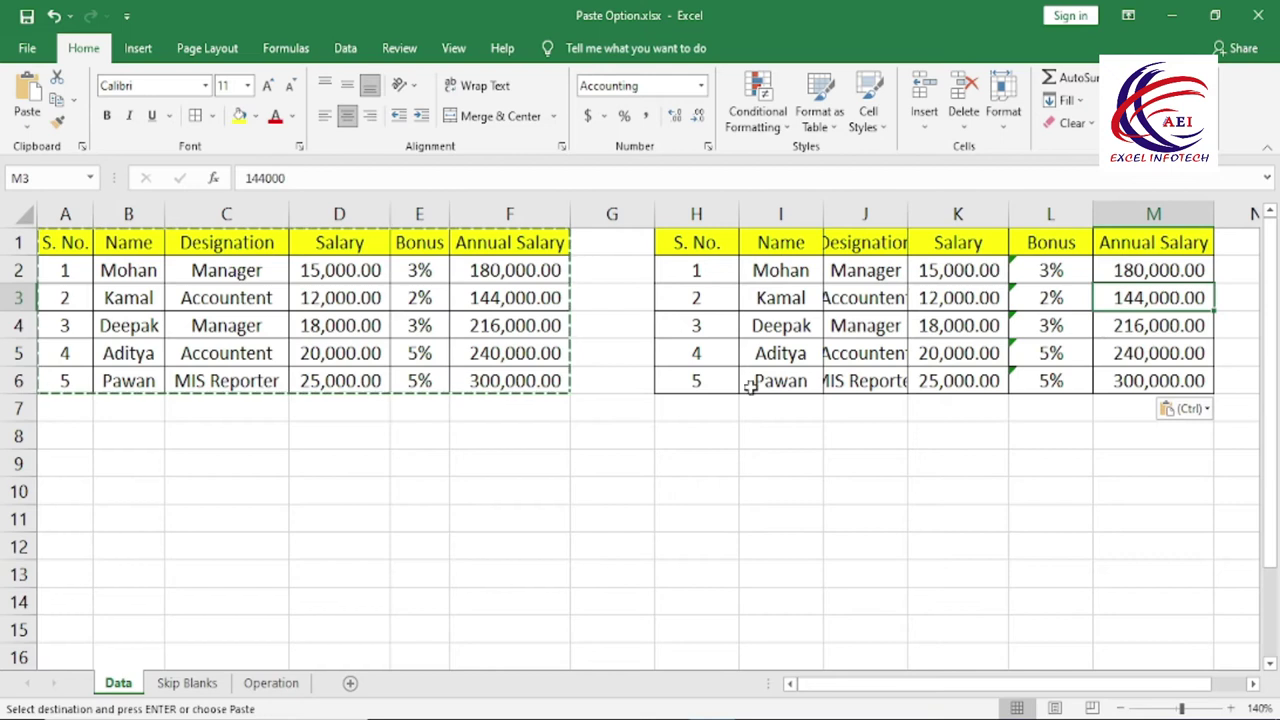
Close the reopened paste options without pasting and undo the values paste.
left_click(27, 125)
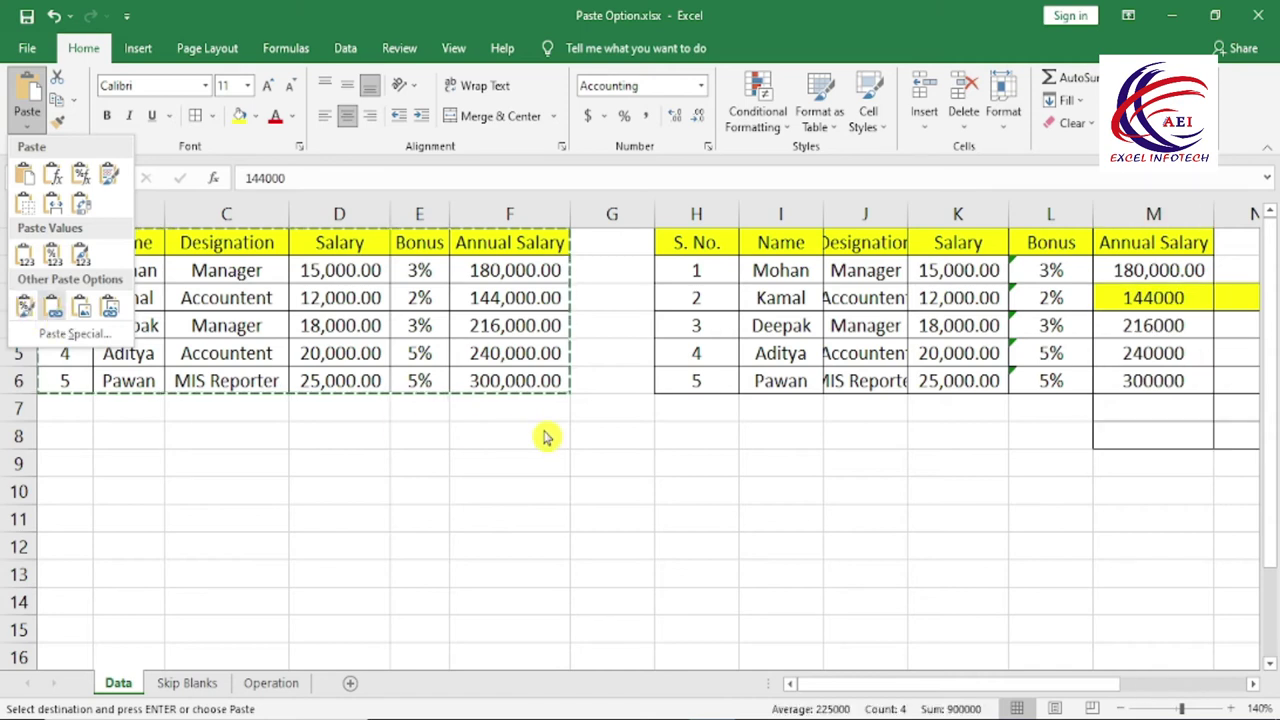
left_click(724, 386)
key("ctrl+z")
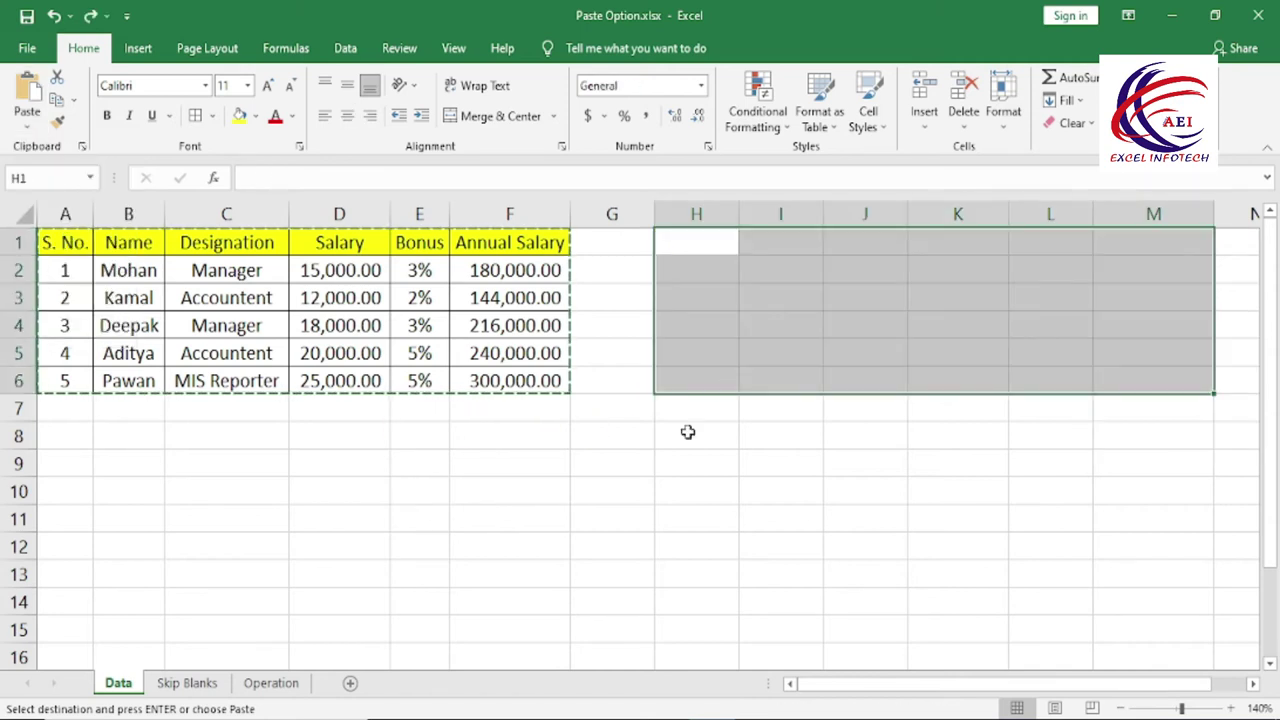
left_click(611, 463)
left_click_drag(86, 243, 551, 380)
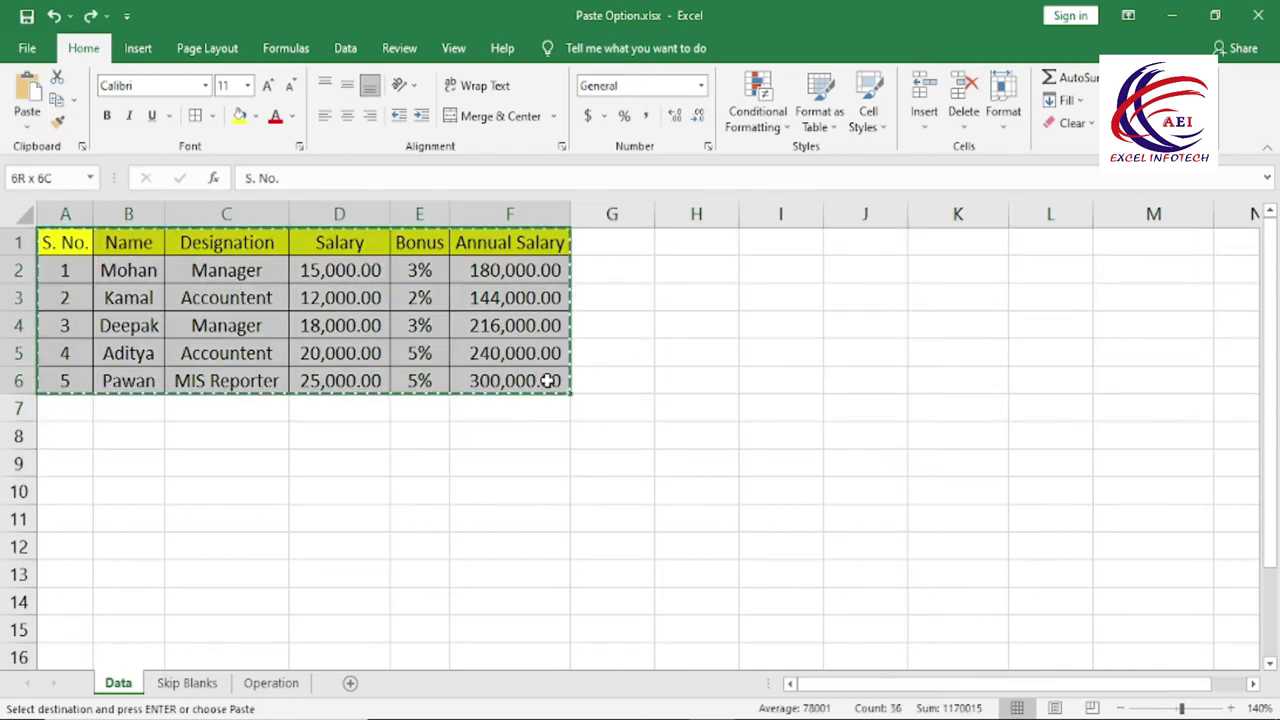
left_click(27, 125)
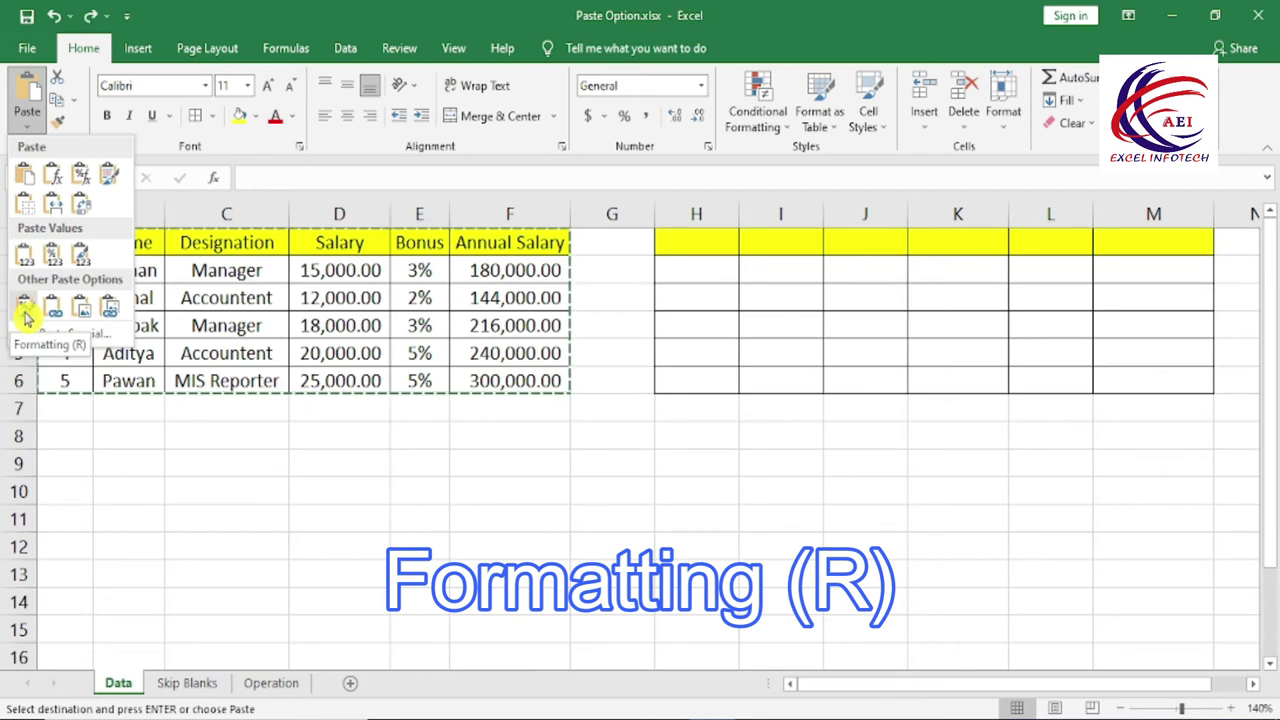
left_click(25, 310)
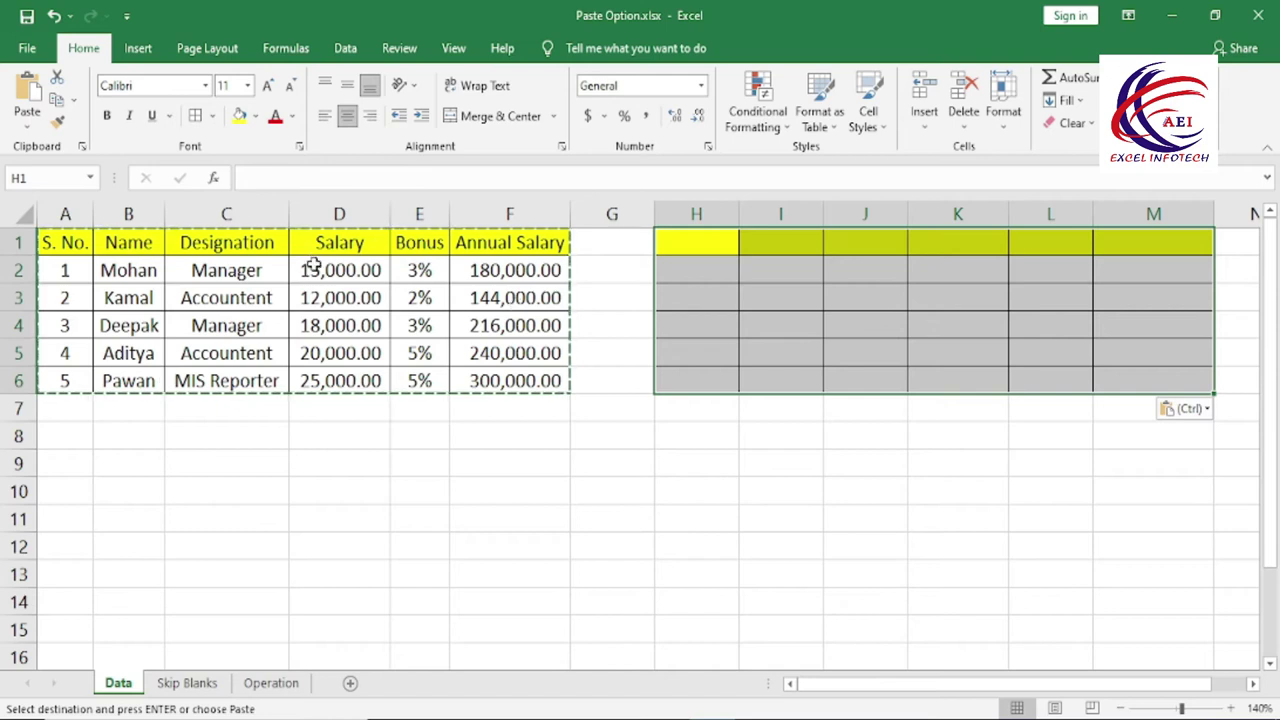
left_click(1063, 314)
mouse_move(714, 252)
left_mouse_down()
mouse_move(1142, 380)
mouse_move(1183, 380)
left_mouse_up()
left_click(913, 418)
left_click_drag(714, 251, 1175, 231)
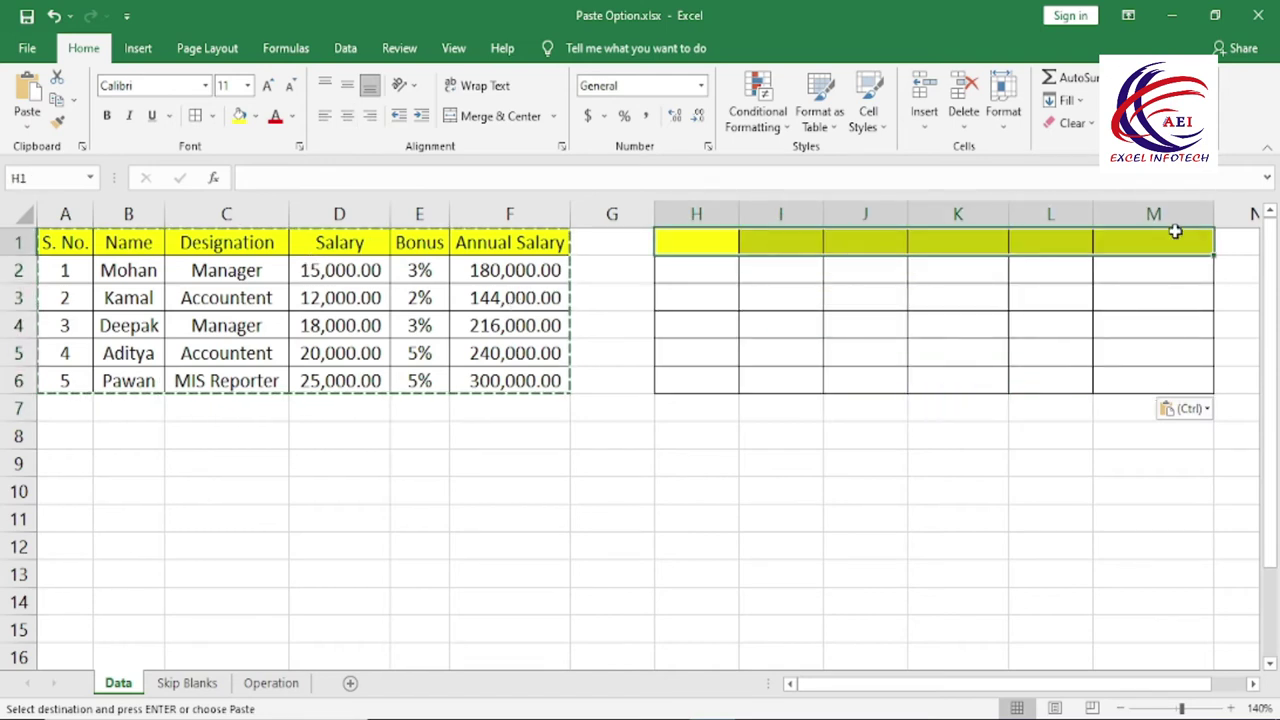
left_click(951, 341)
left_click(85, 270)
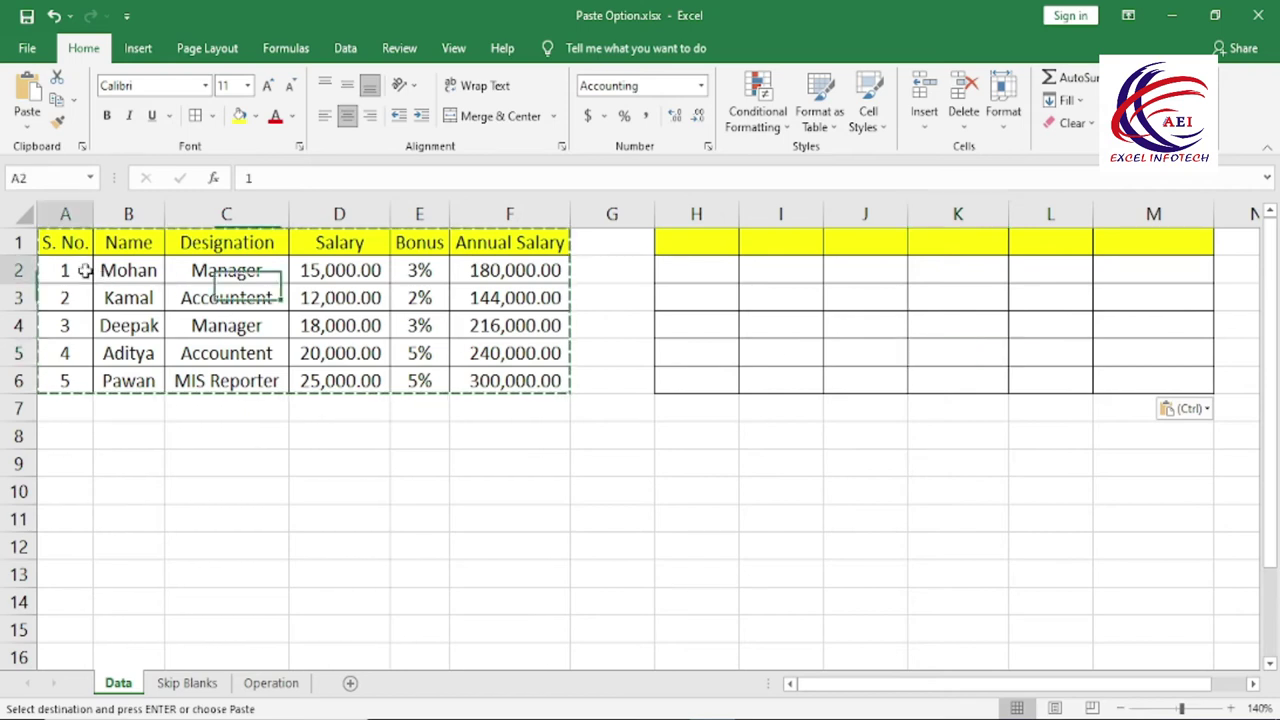
left_click_drag(85, 270, 540, 381)
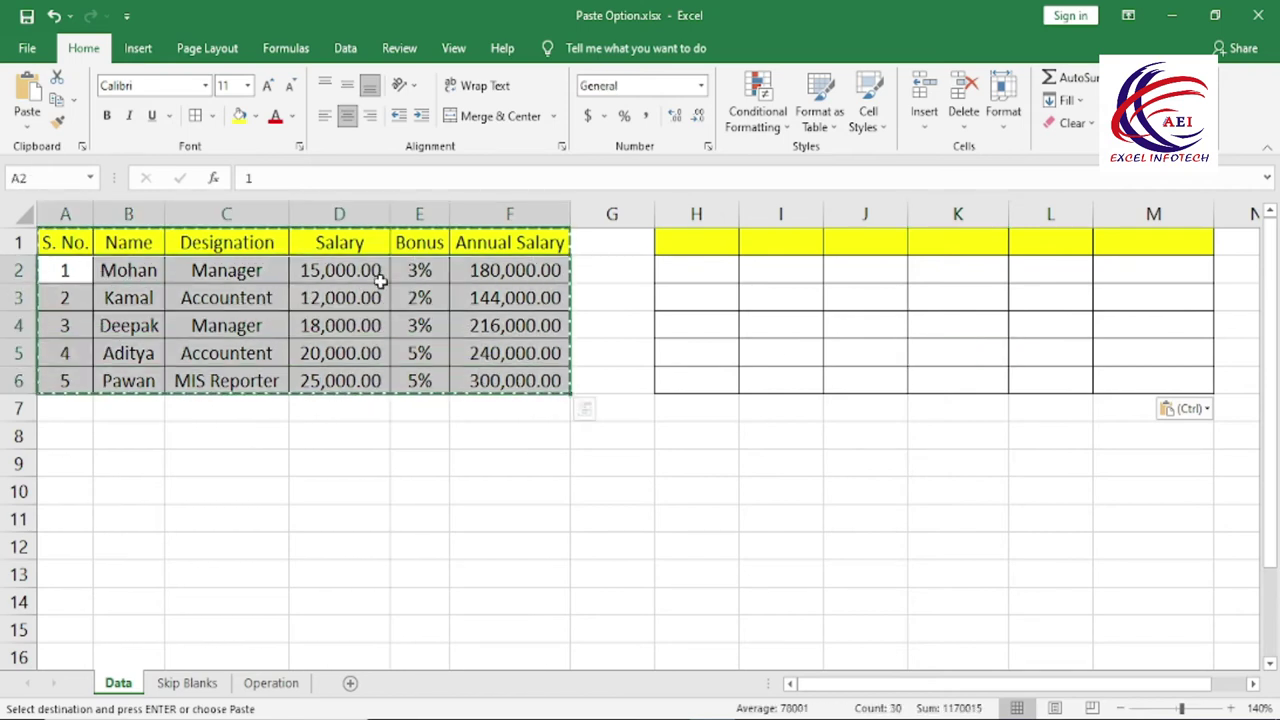
left_click(786, 243)
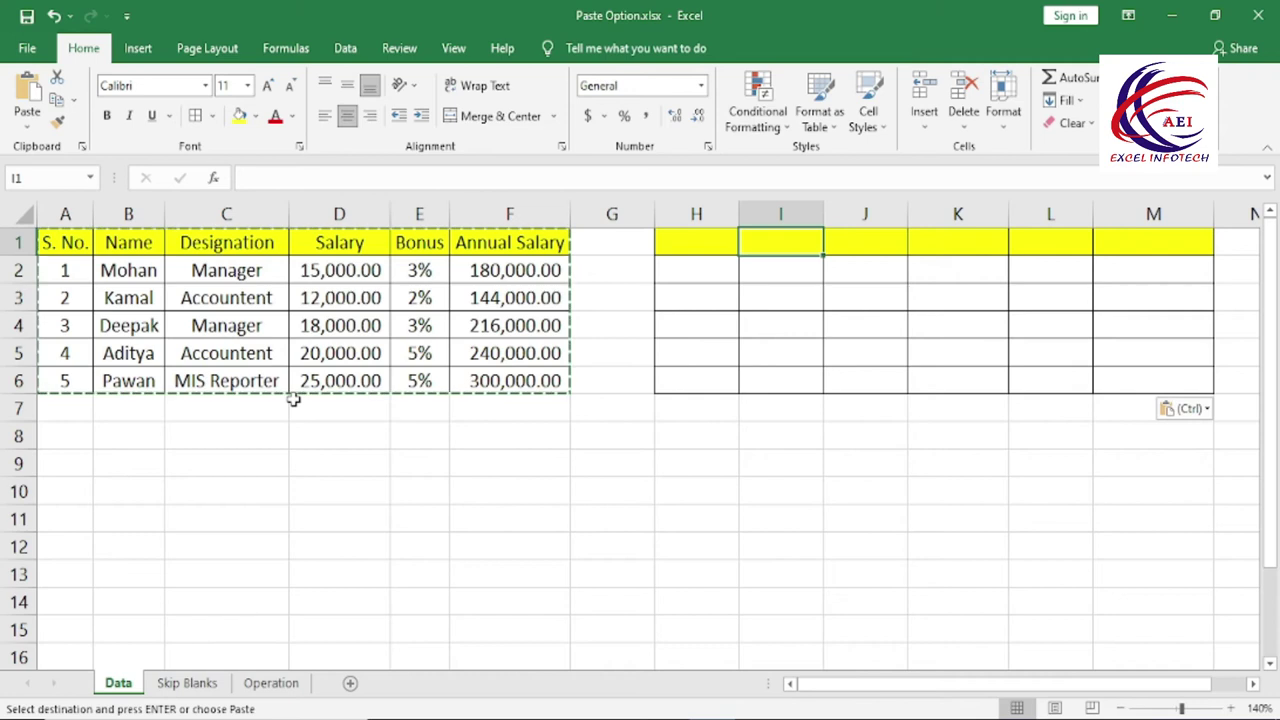
left_click_drag(70, 243, 510, 381)
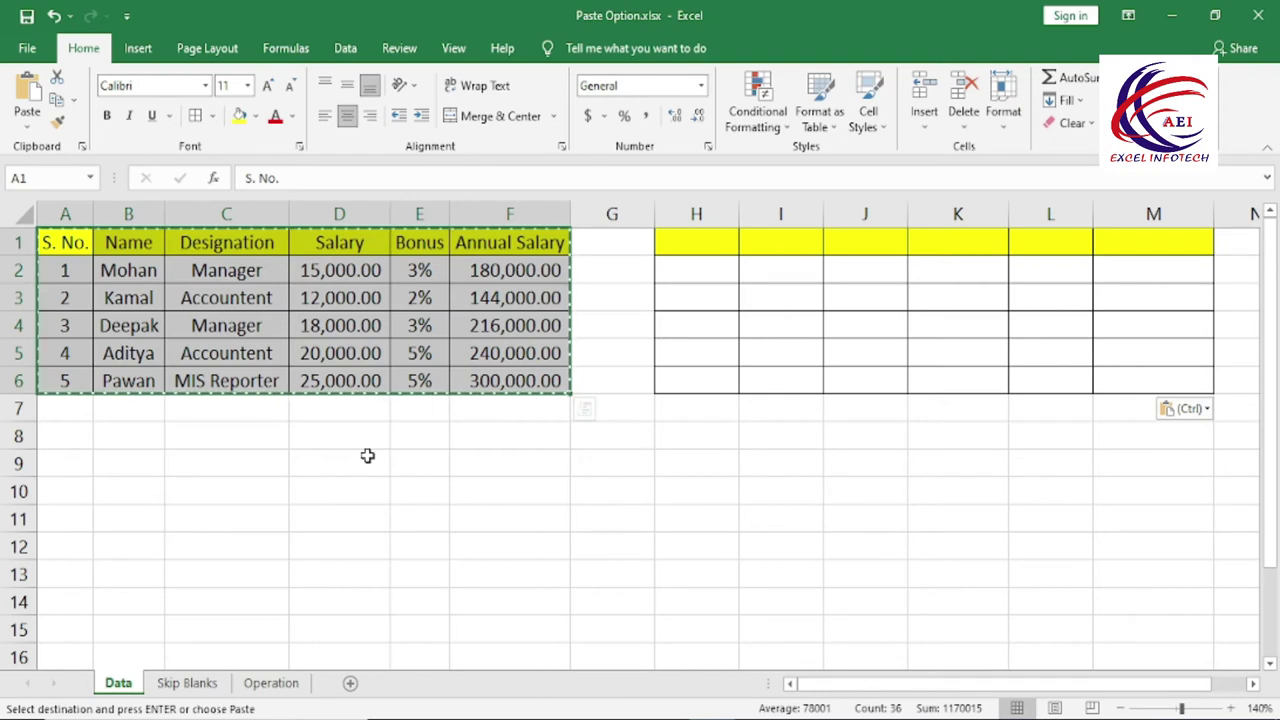
key("ctrl+z")
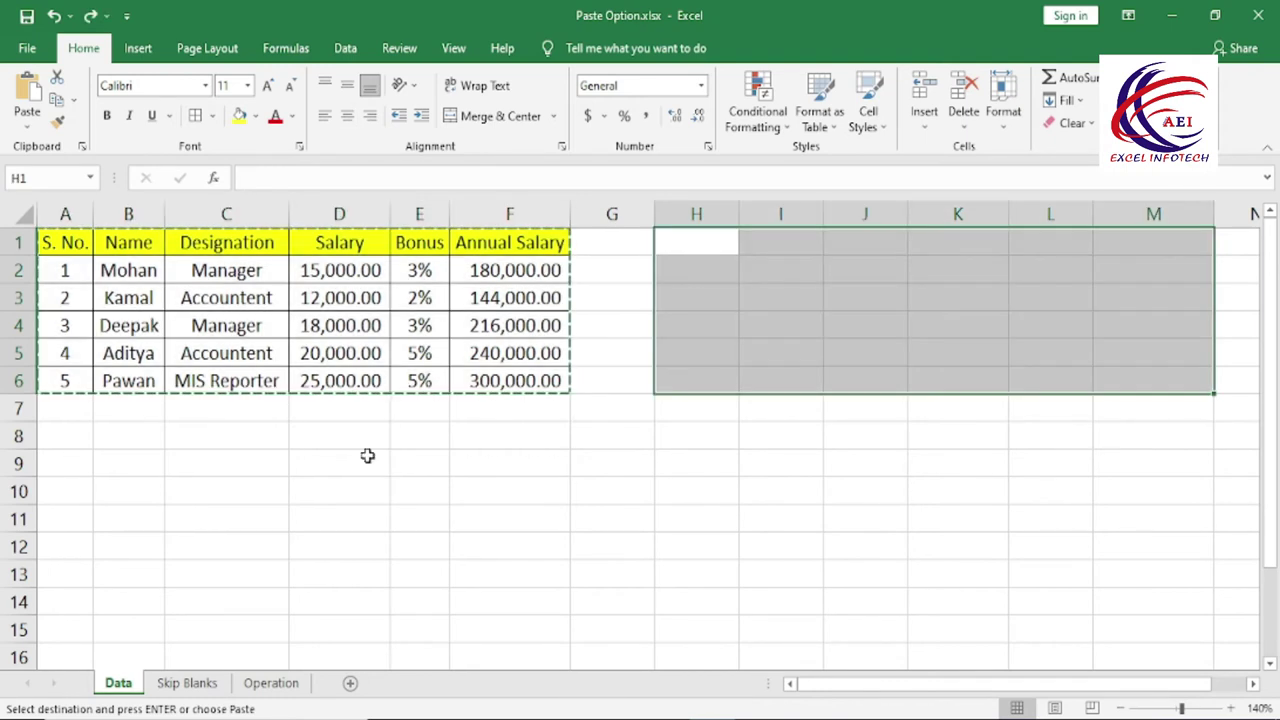
left_click(696, 242)
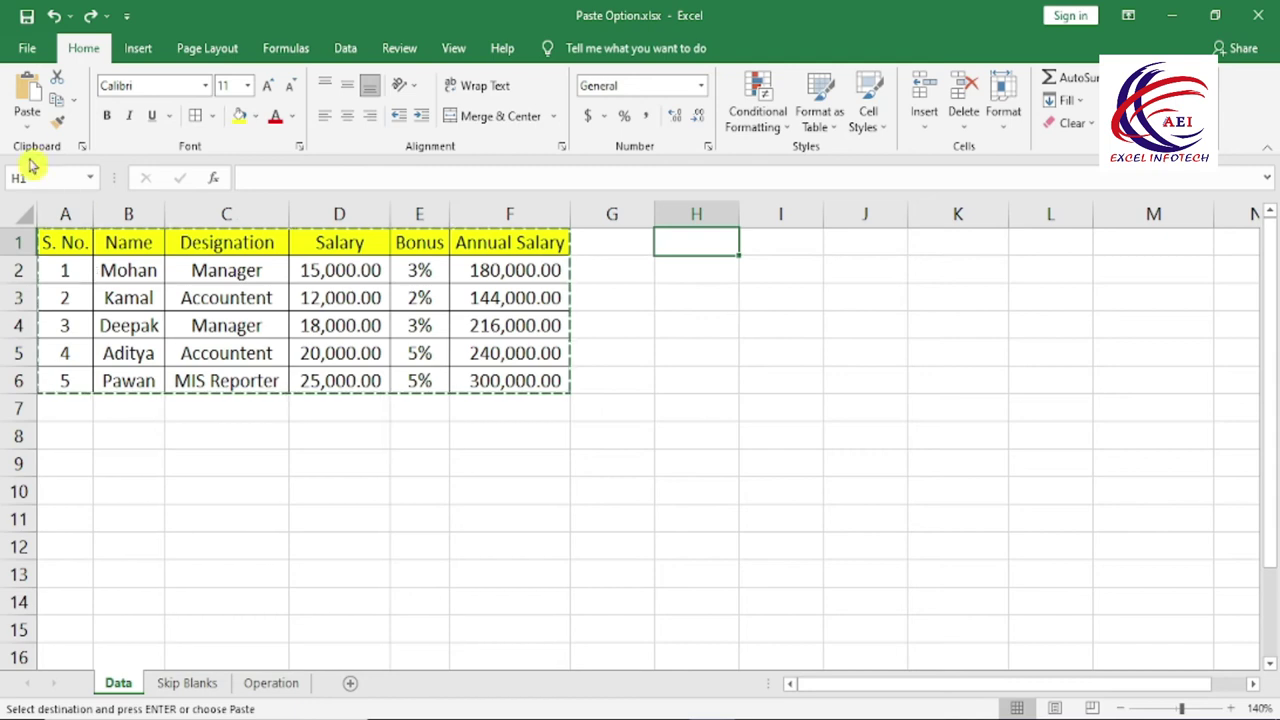
left_click(27, 125)
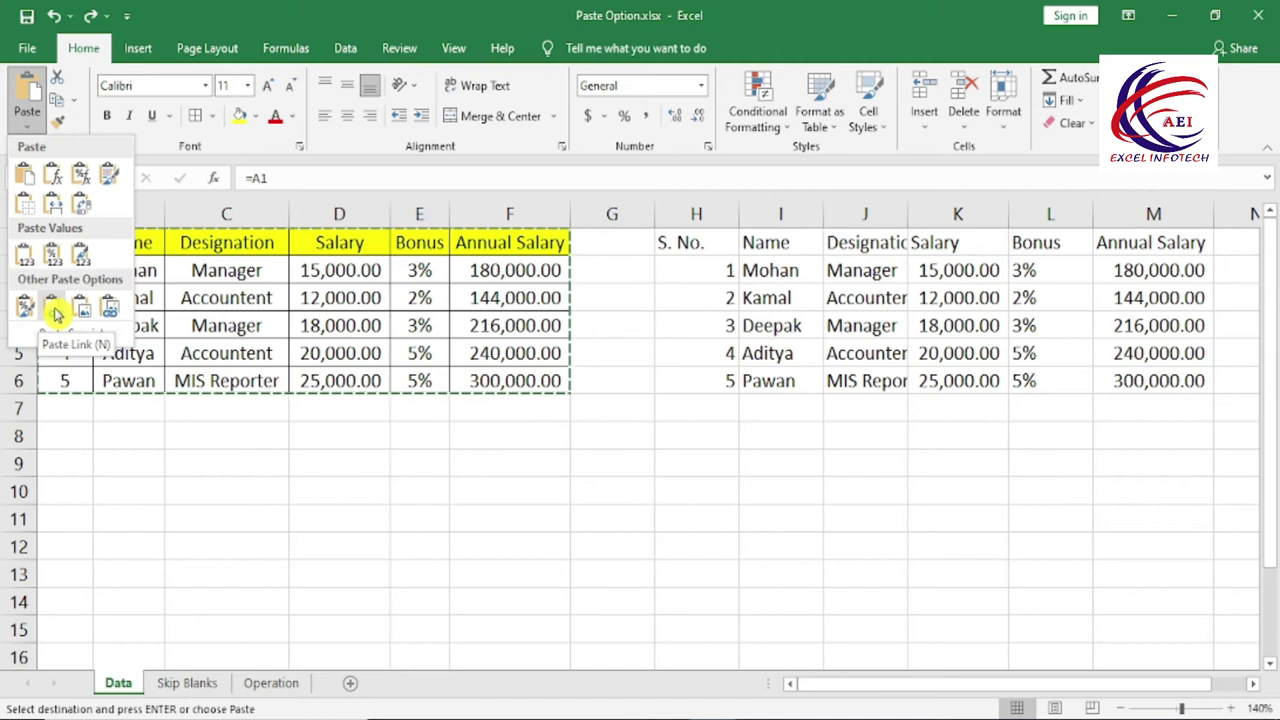
left_click(56, 314)
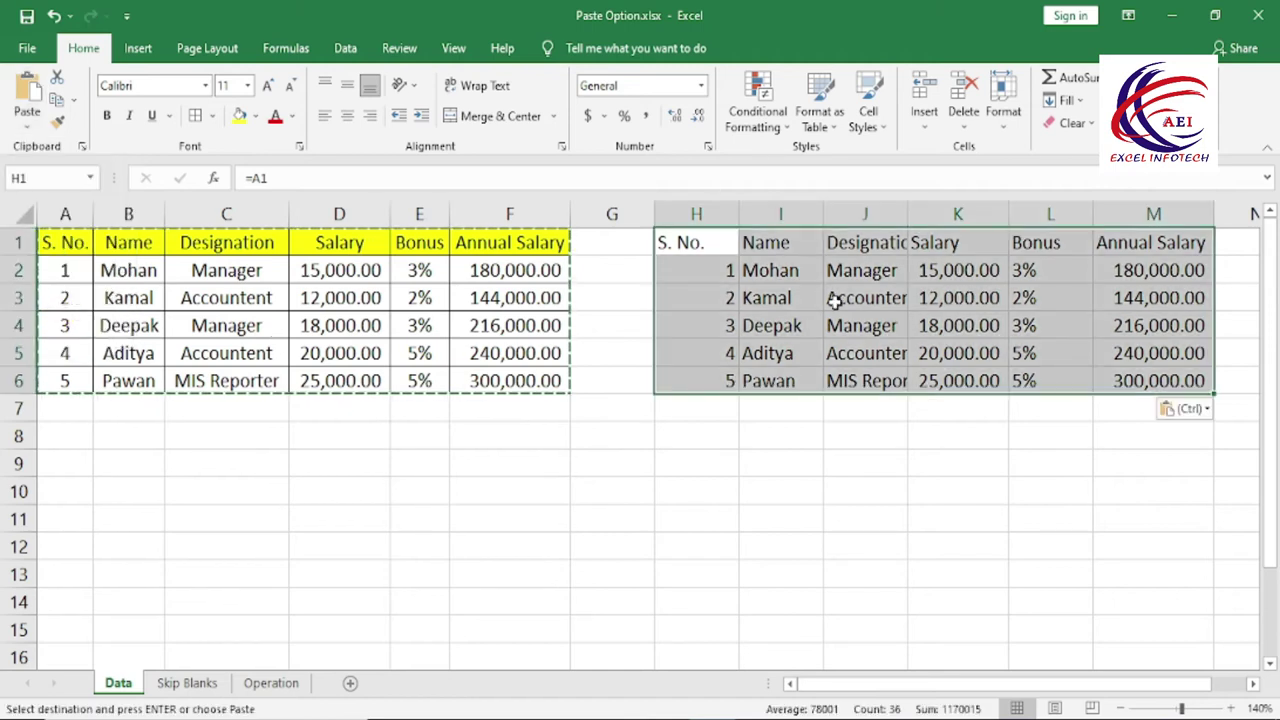
left_click(400, 497)
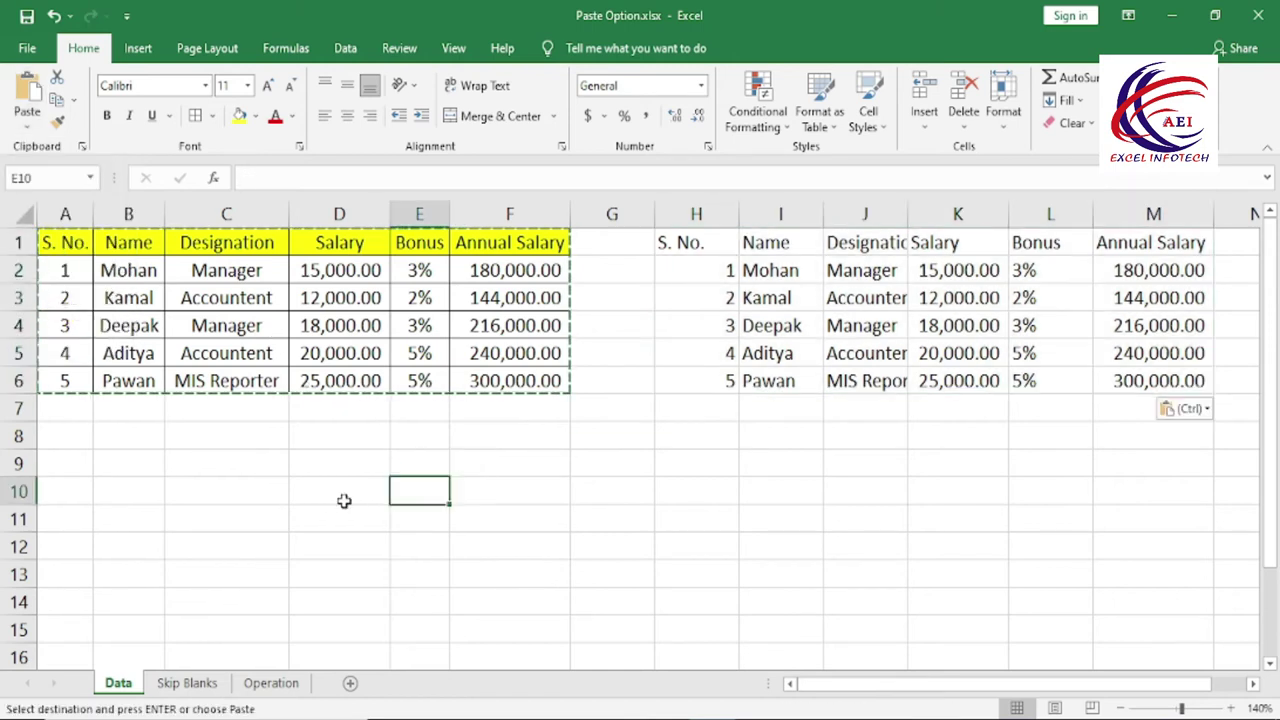
left_click(242, 281)
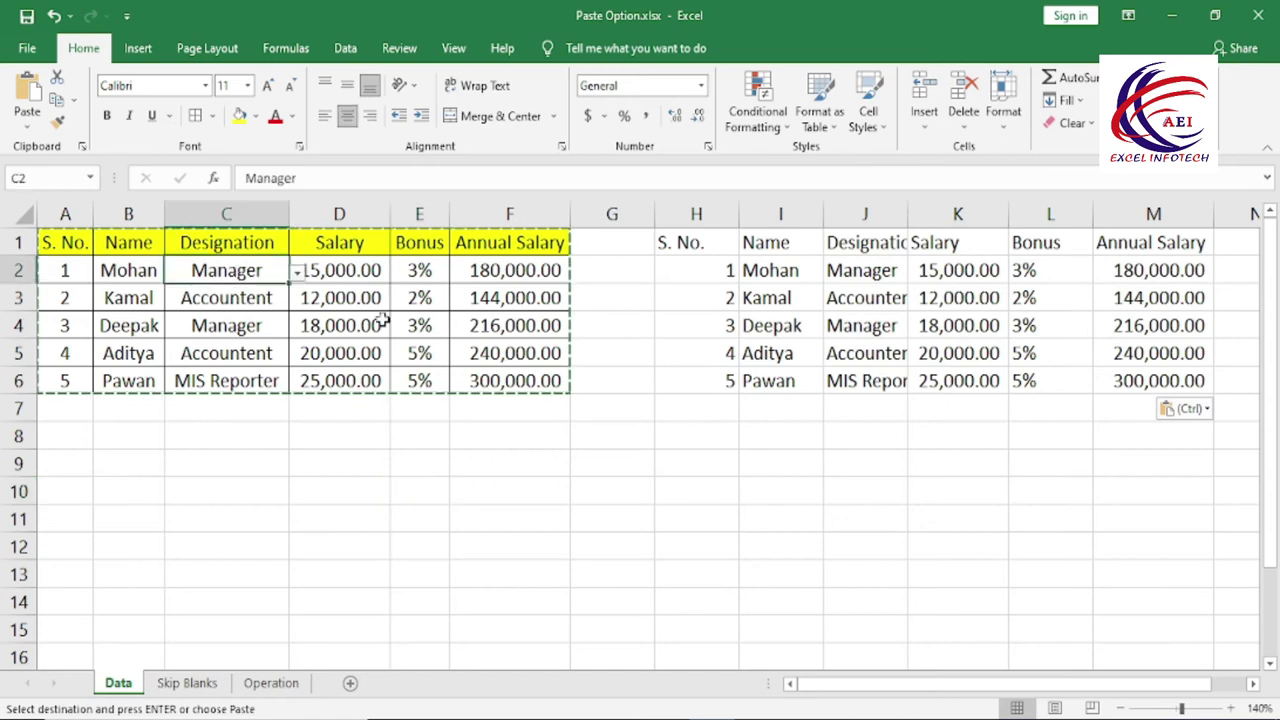
left_click(298, 272)
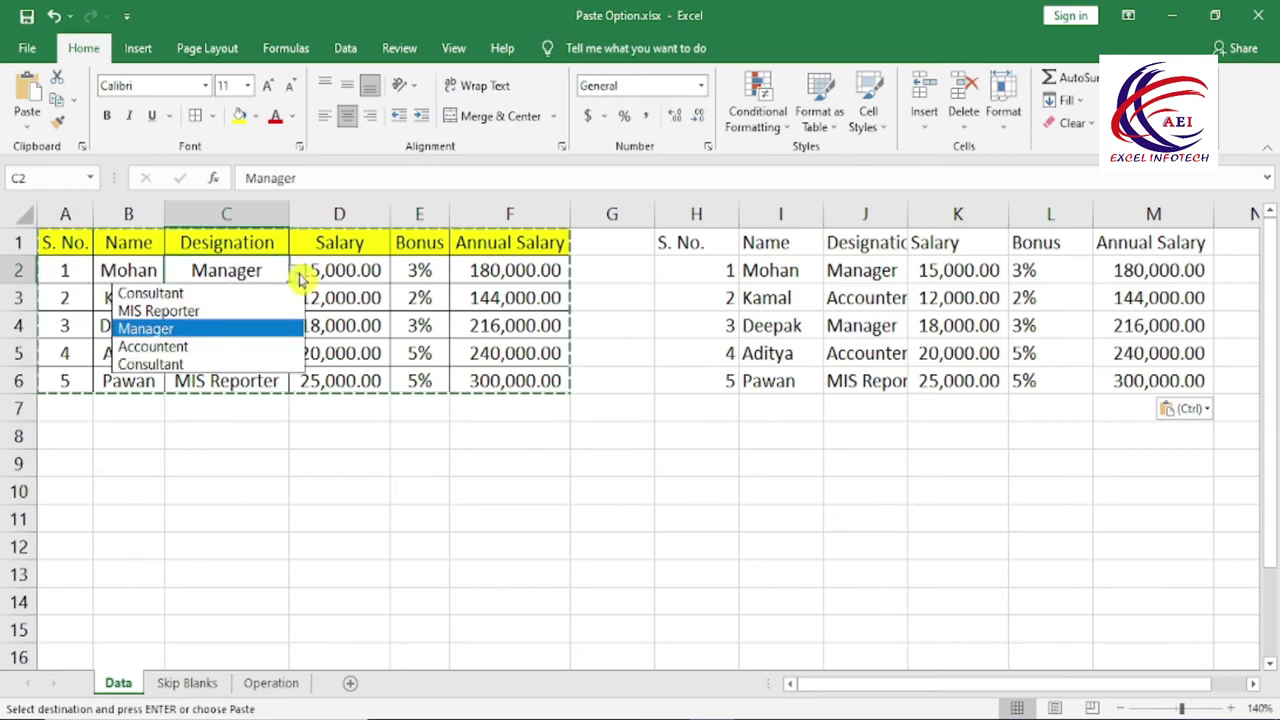
left_click(177, 346)
left_click(850, 276)
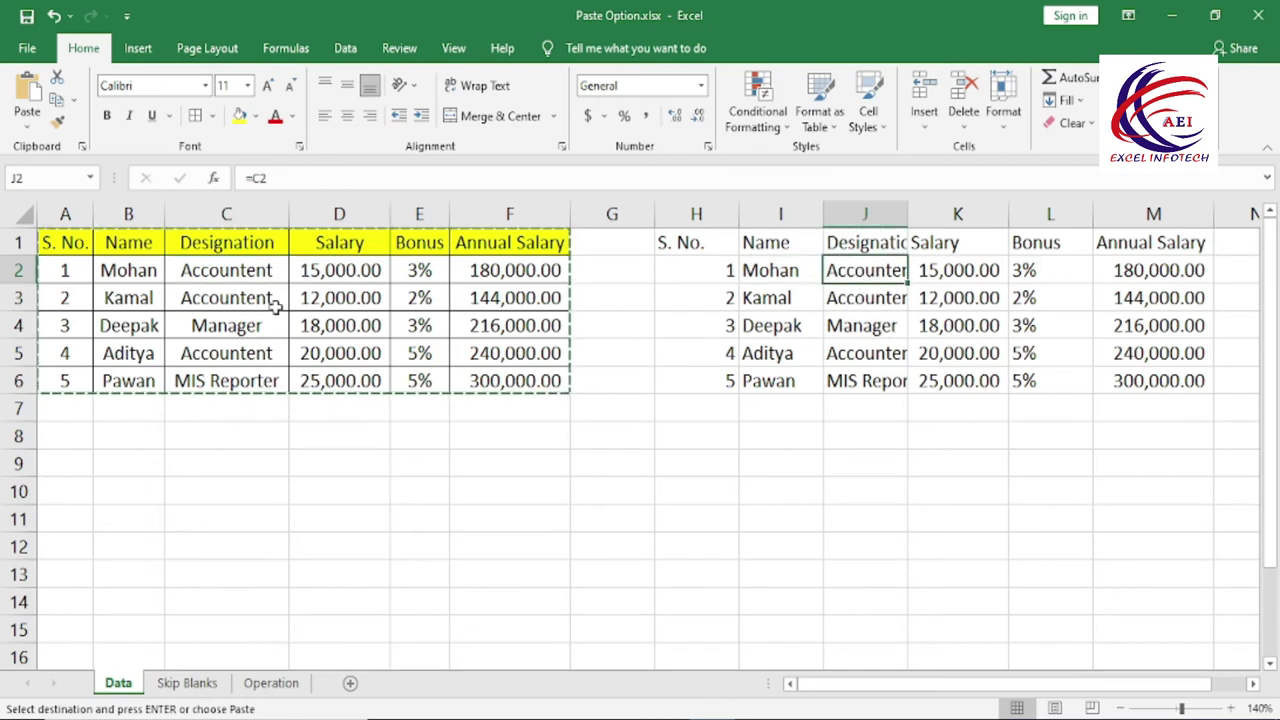
left_click(185, 325)
left_click(415, 353)
left_click(292, 300)
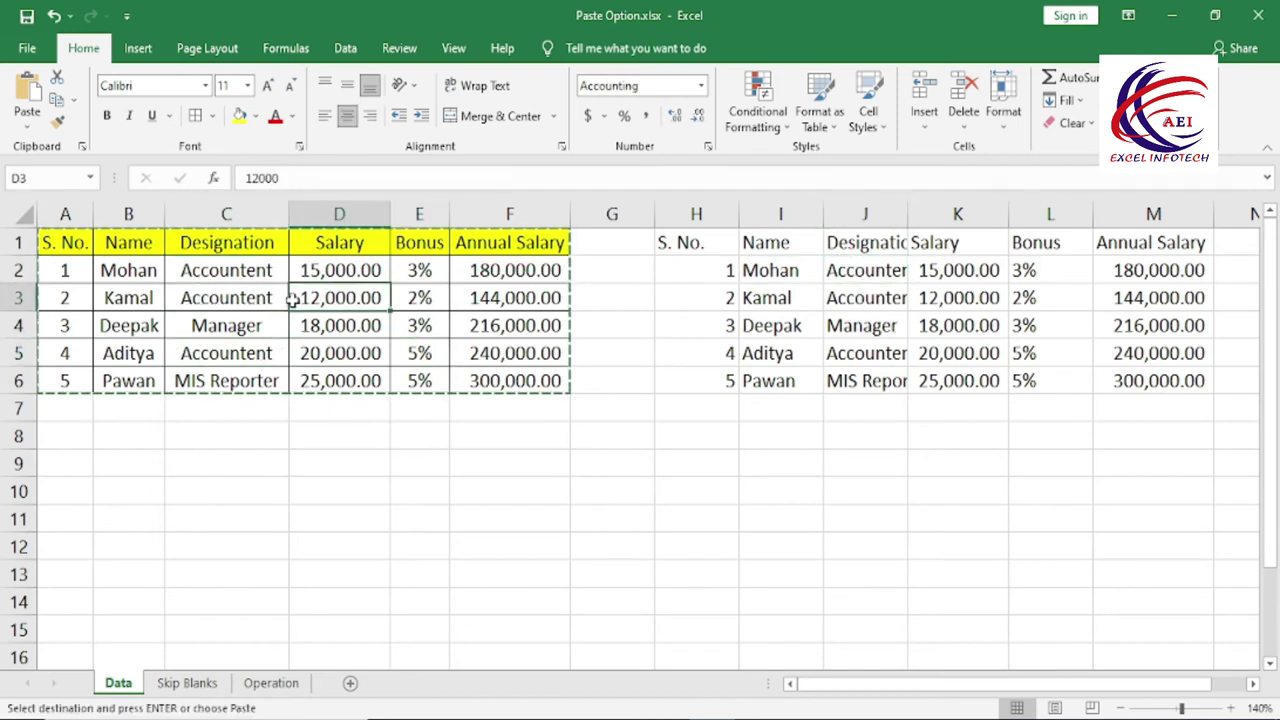
left_click(256, 321)
left_click(1121, 299)
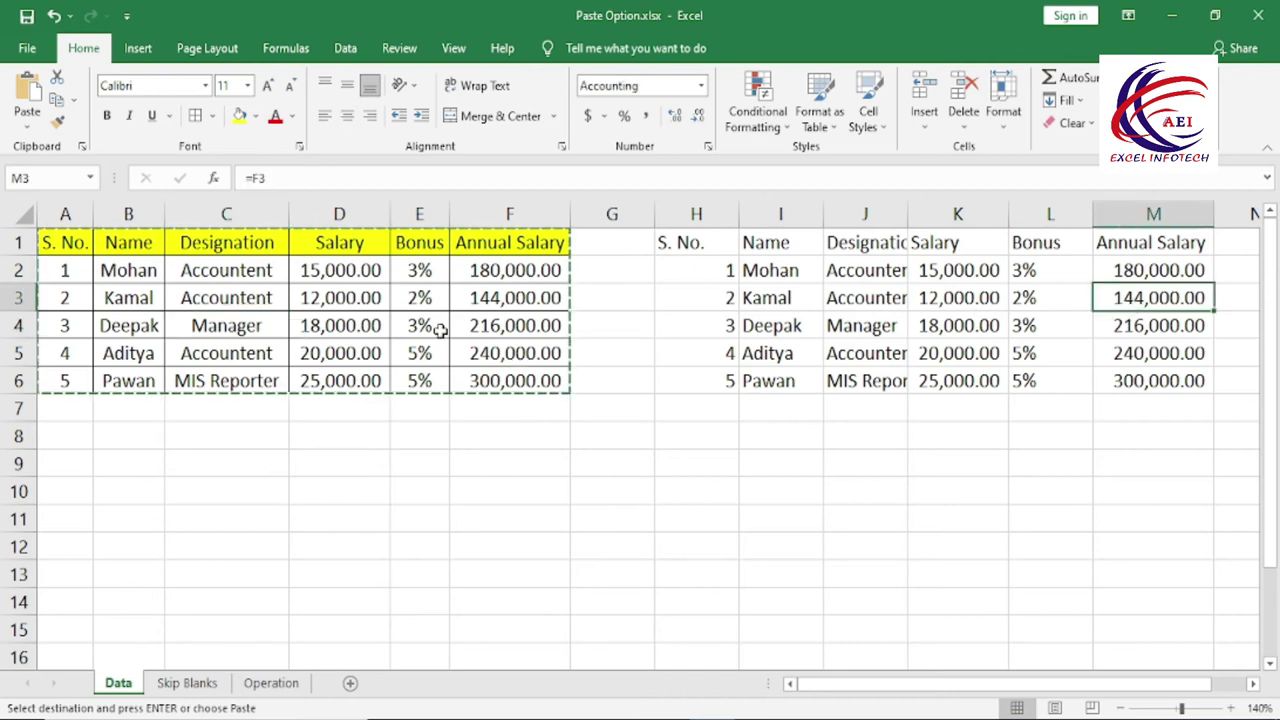
left_click(338, 328)
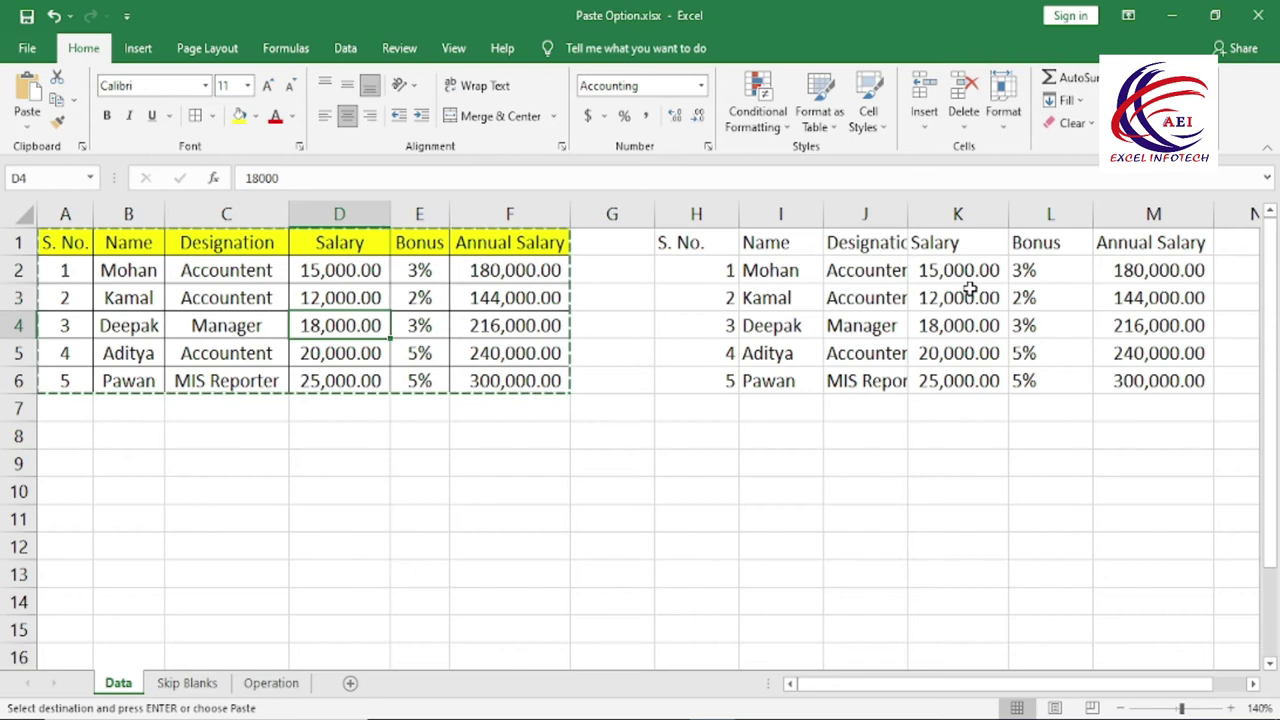
type("12000")
key("Return")
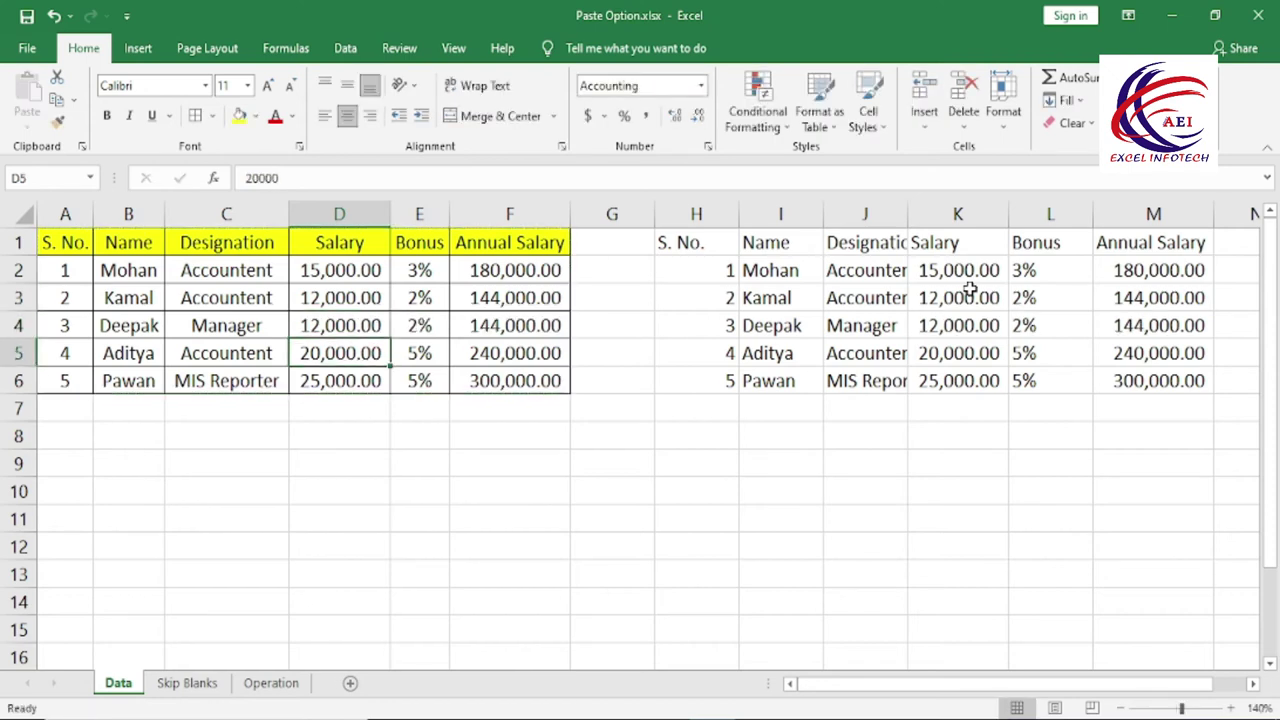
left_click(957, 332)
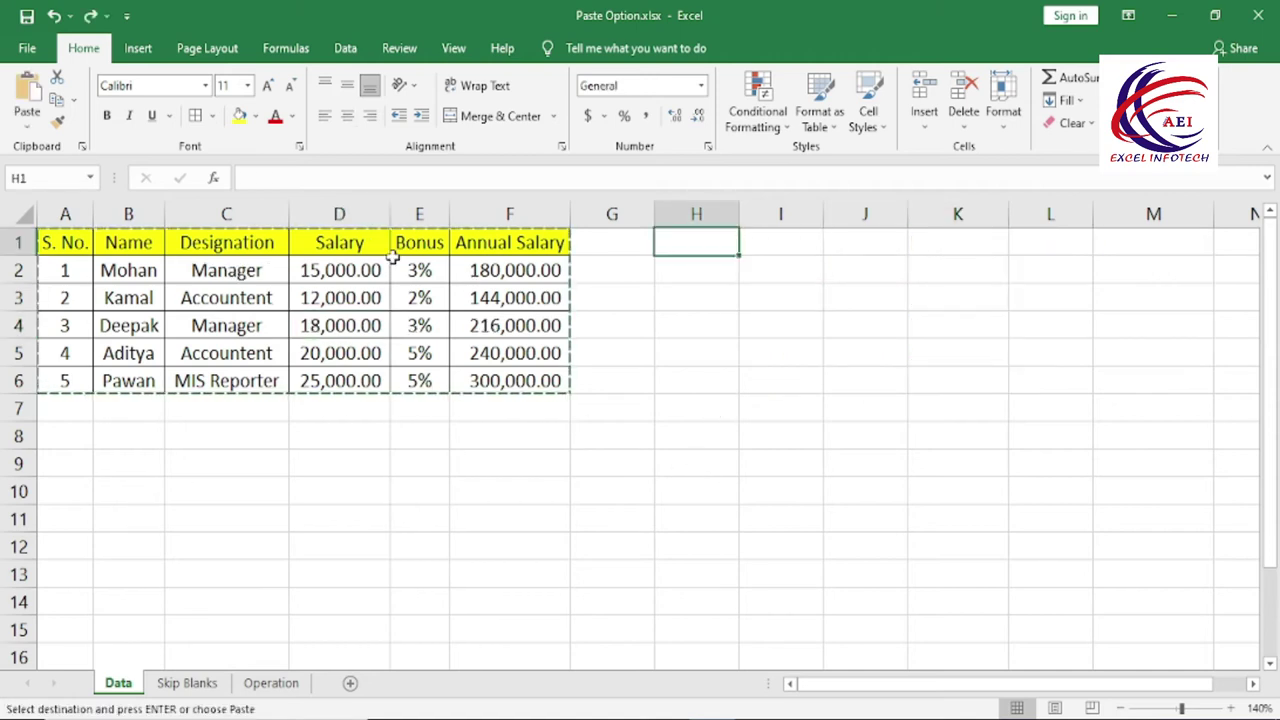
Paste the copied table as a picture at H1, then undo a trial resize and move.
left_click(27, 118)
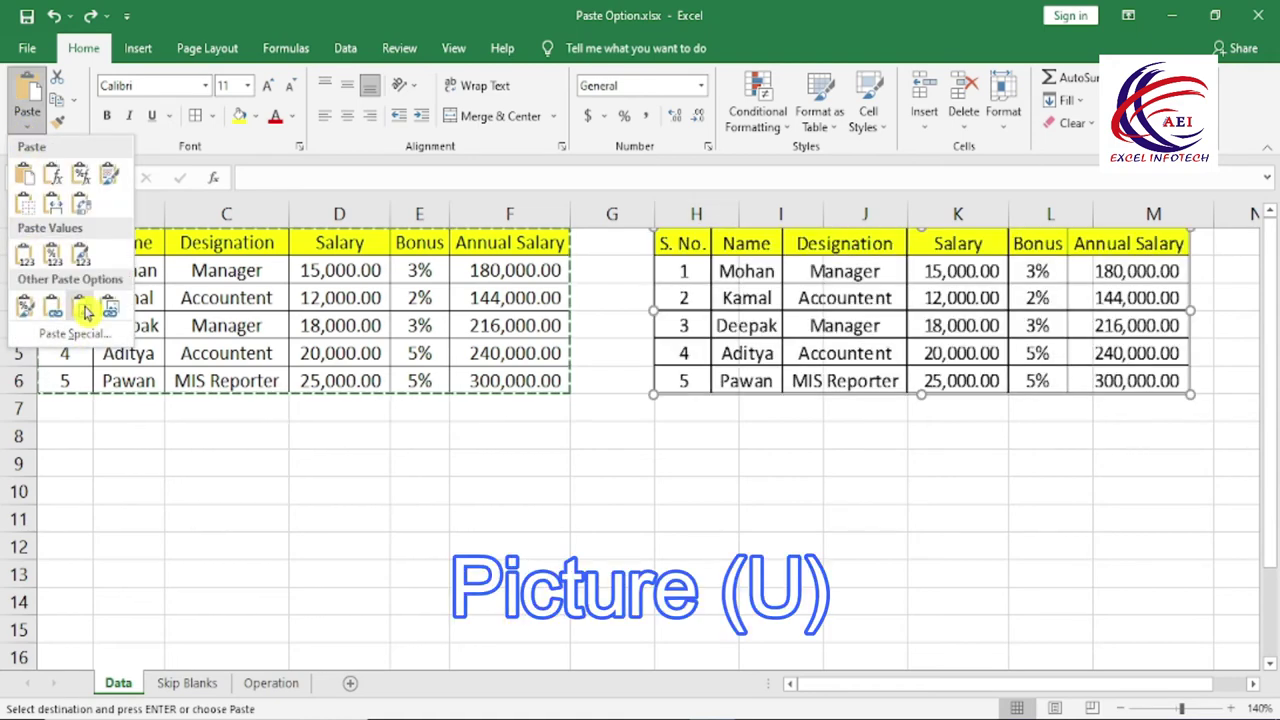
left_click(86, 312)
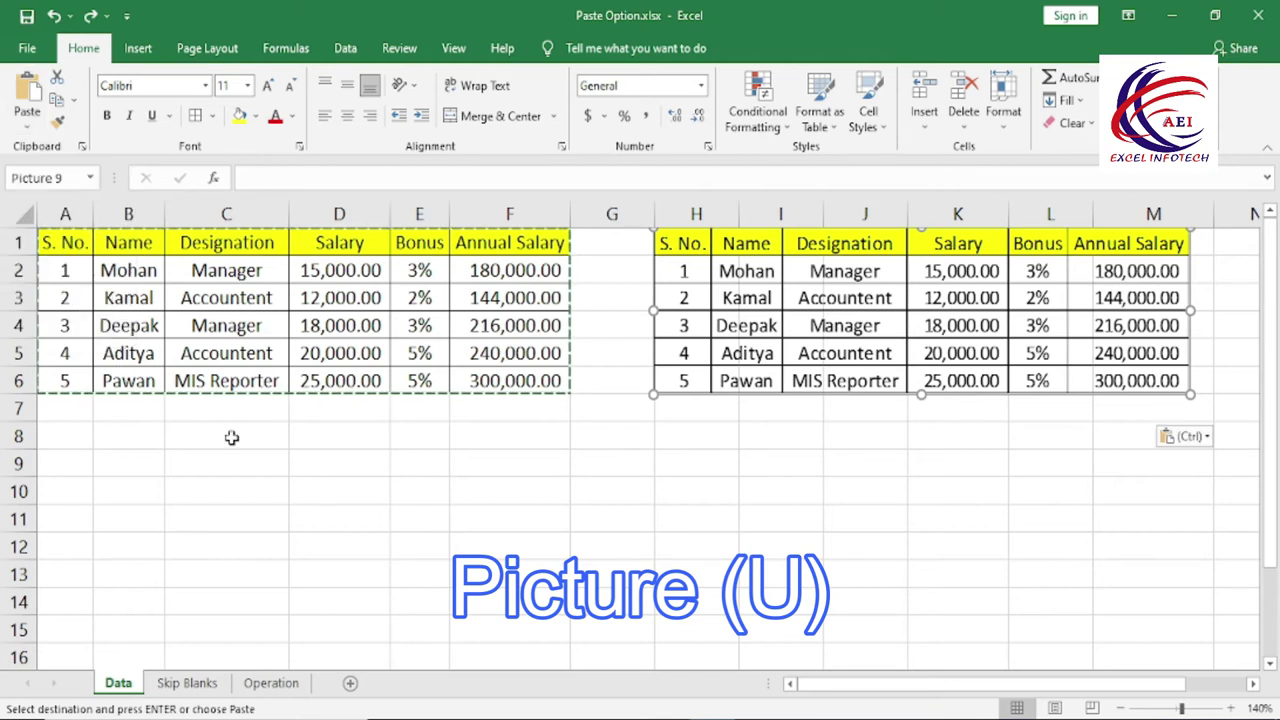
mouse_move(802, 326)
left_mouse_down()
mouse_move(776, 463)
mouse_move(831, 333)
left_mouse_up()
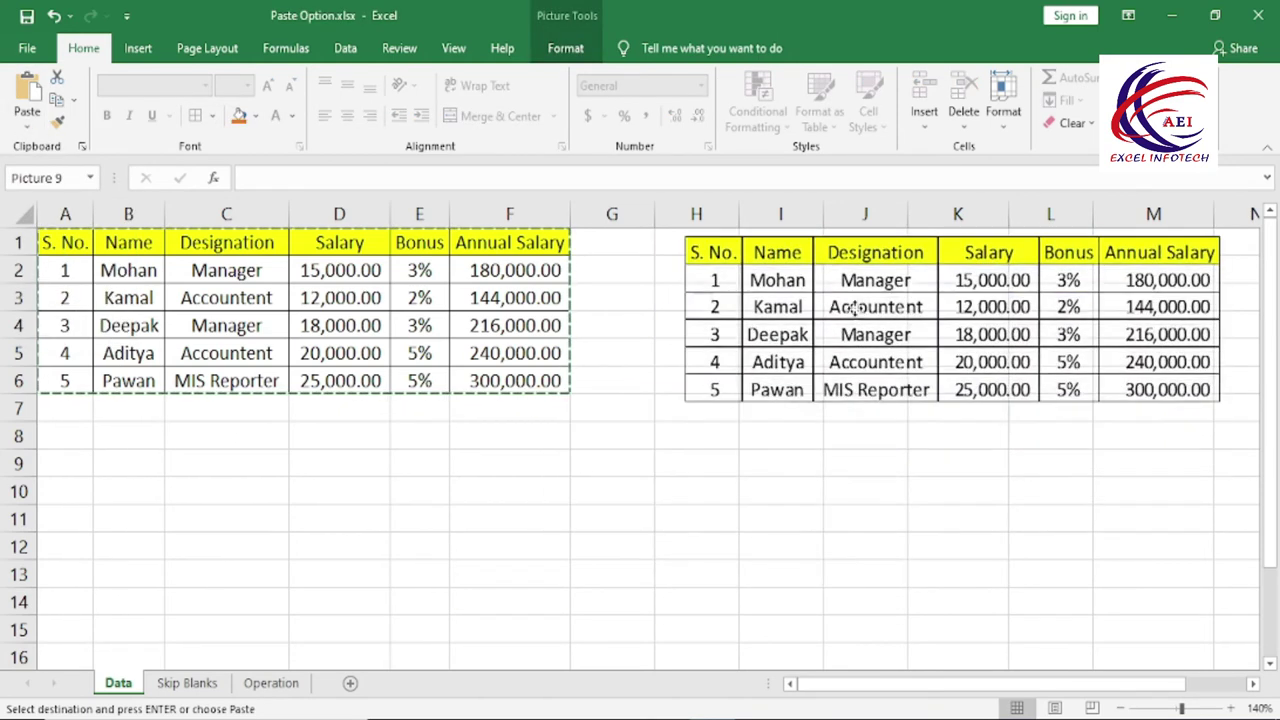
left_click_drag(688, 410, 294, 534)
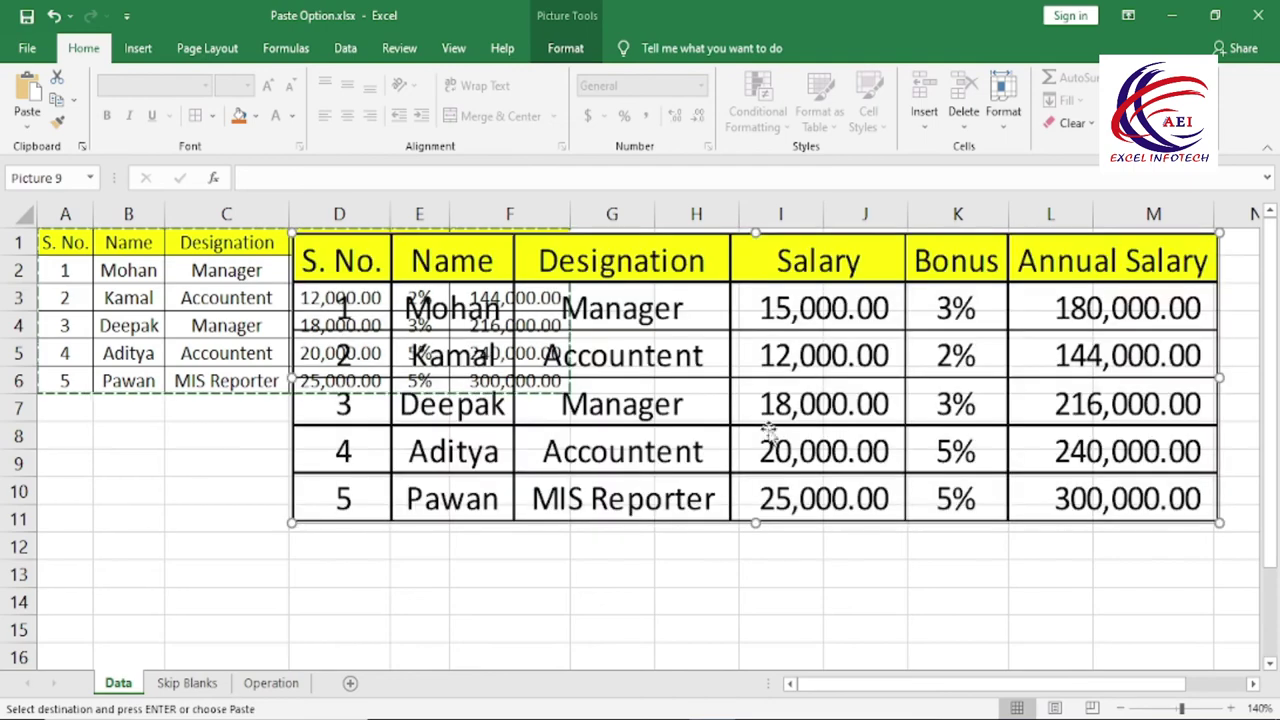
mouse_move(776, 381)
left_mouse_down()
mouse_move(758, 552)
mouse_move(770, 452)
left_mouse_up()
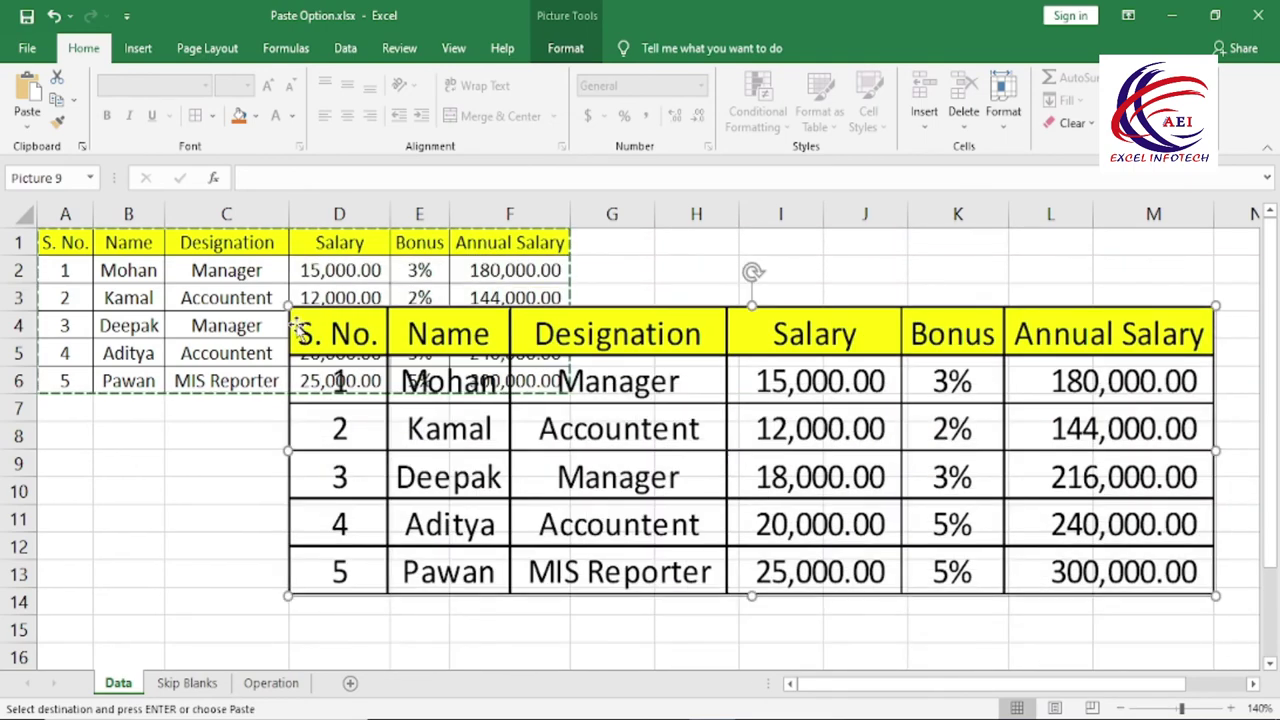
key("ctrl+z")
key("ctrl+z")
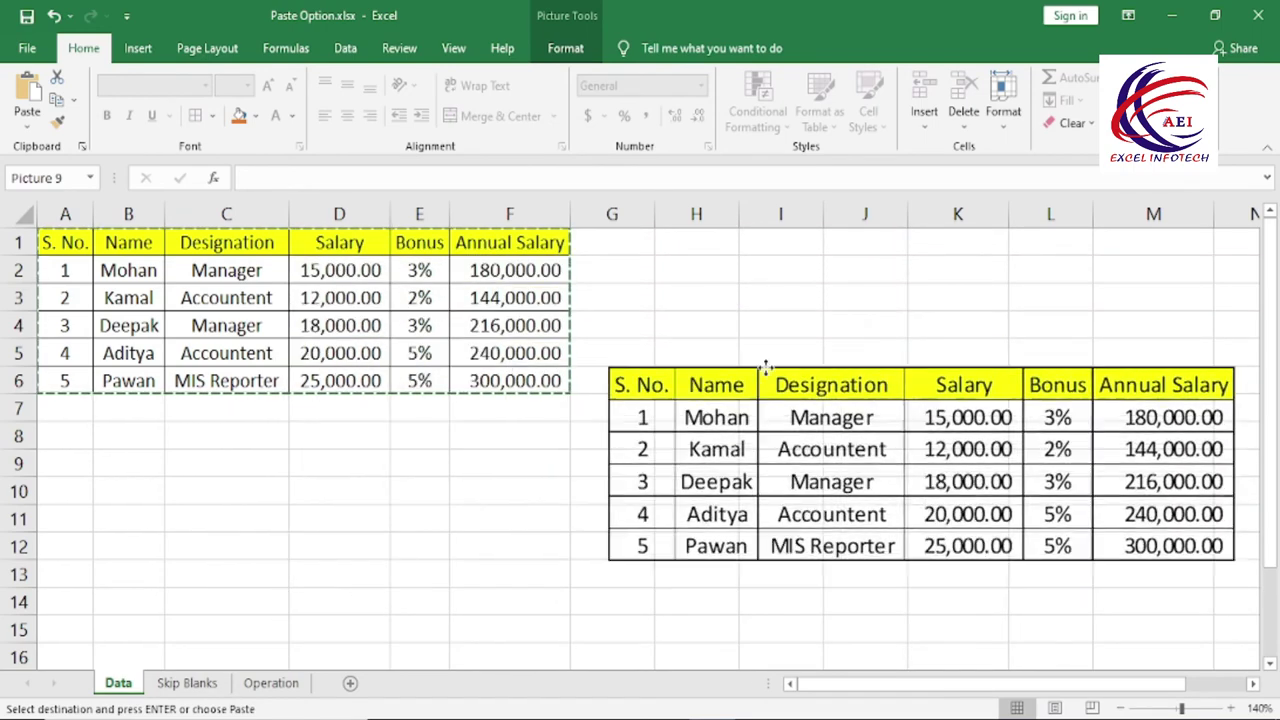
key("ctrl+z")
Position the table picture beside the original table, spanning roughly columns G to M.
left_click(688, 484)
left_click(823, 371)
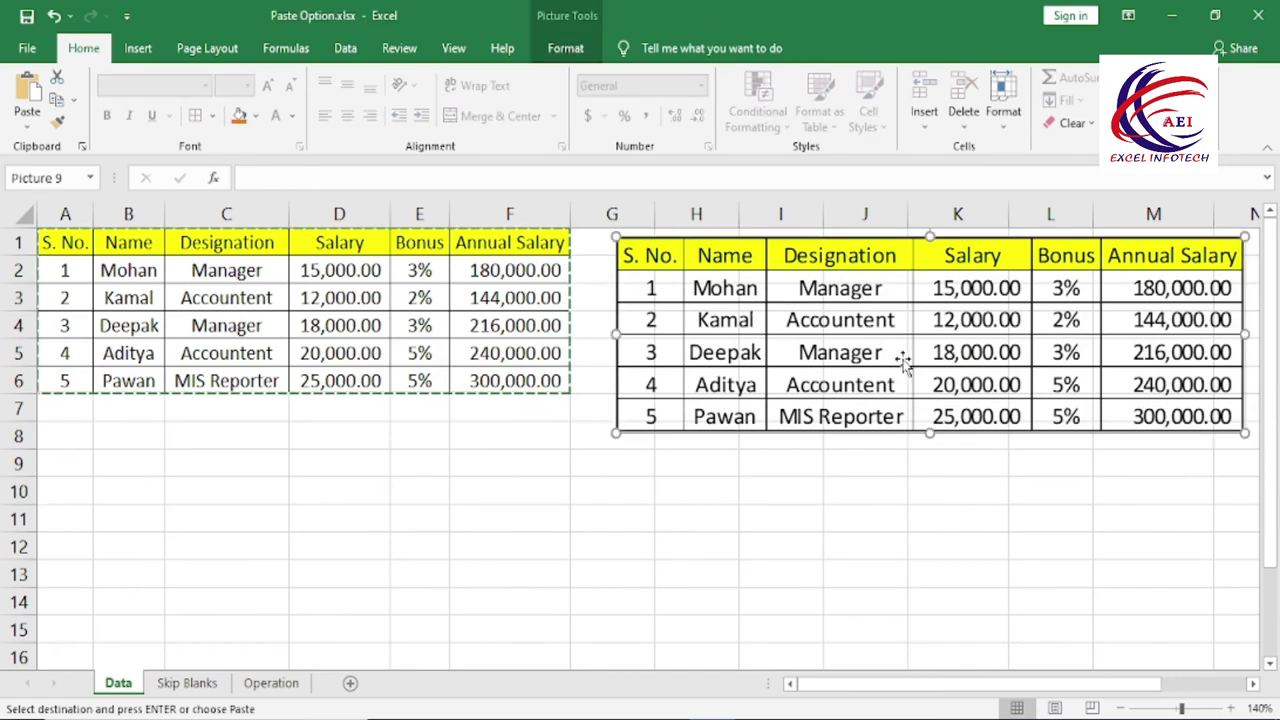
left_click_drag(902, 362, 880, 400)
left_click(228, 272)
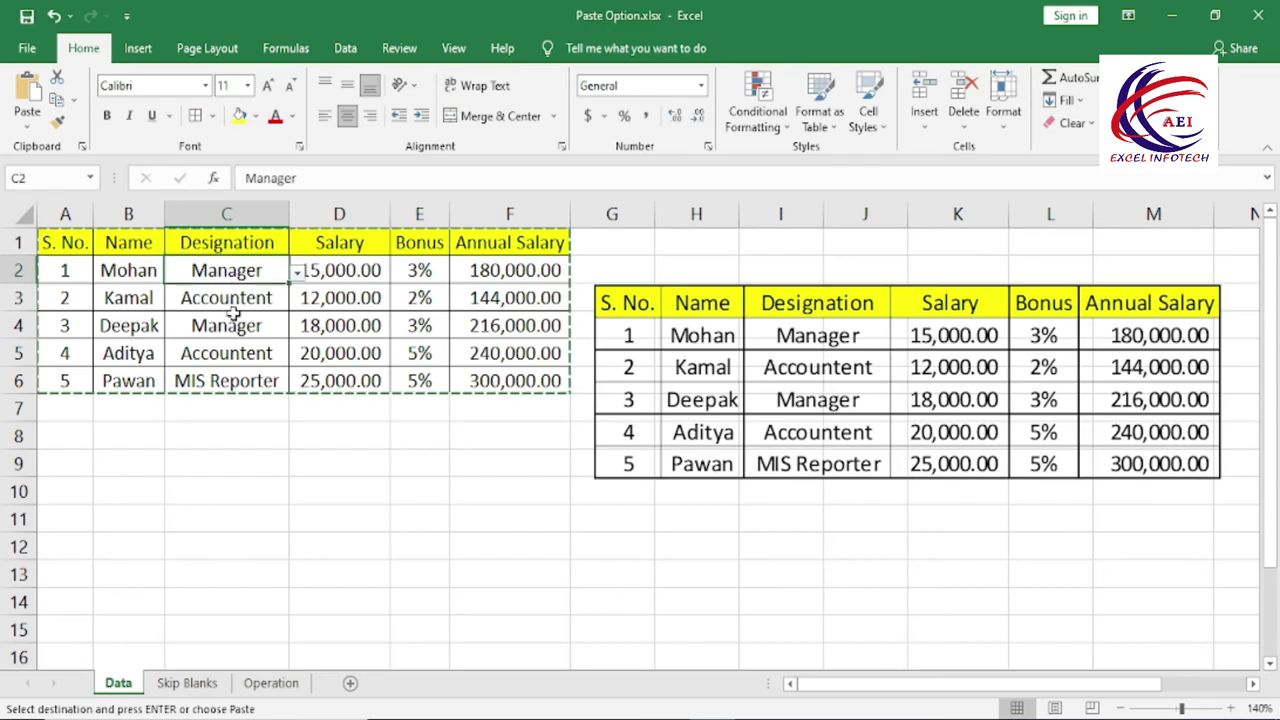
left_click(232, 320)
mouse_move(871, 351)
left_mouse_down()
mouse_move(835, 410)
mouse_move(901, 316)
left_mouse_up()
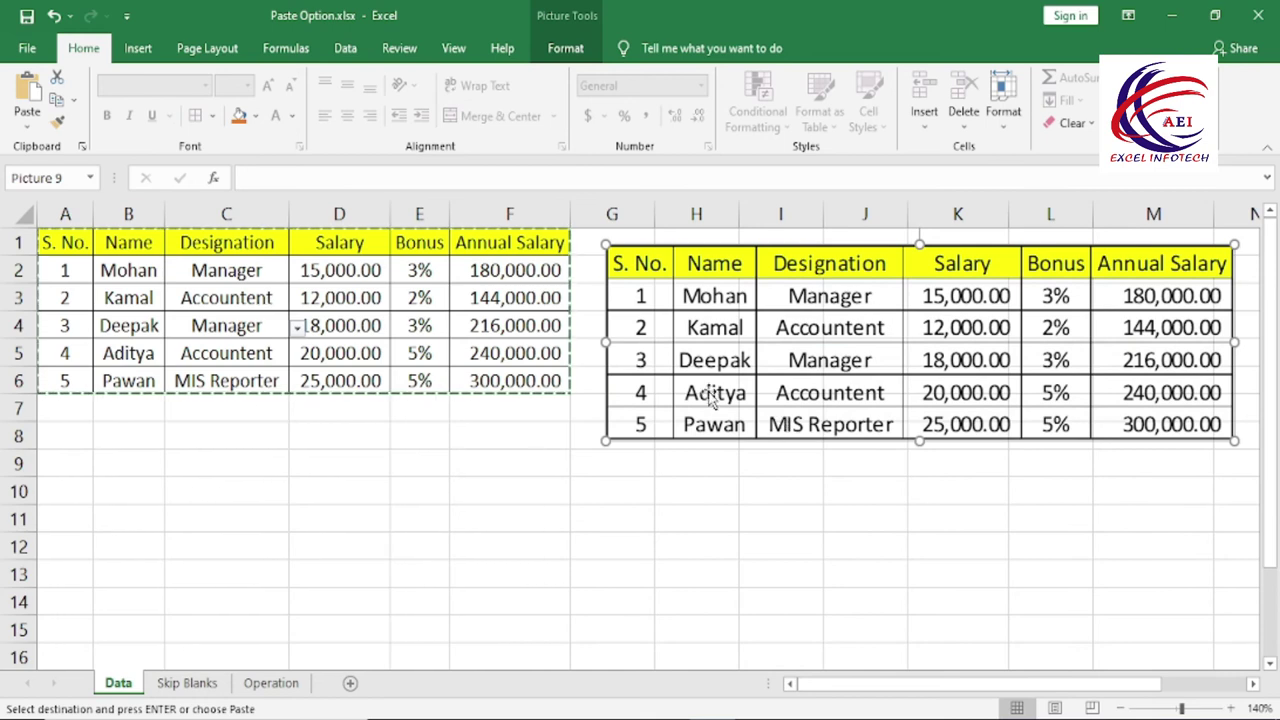
mouse_move(830, 335)
left_mouse_down()
mouse_move(670, 515)
mouse_move(770, 344)
left_mouse_up()
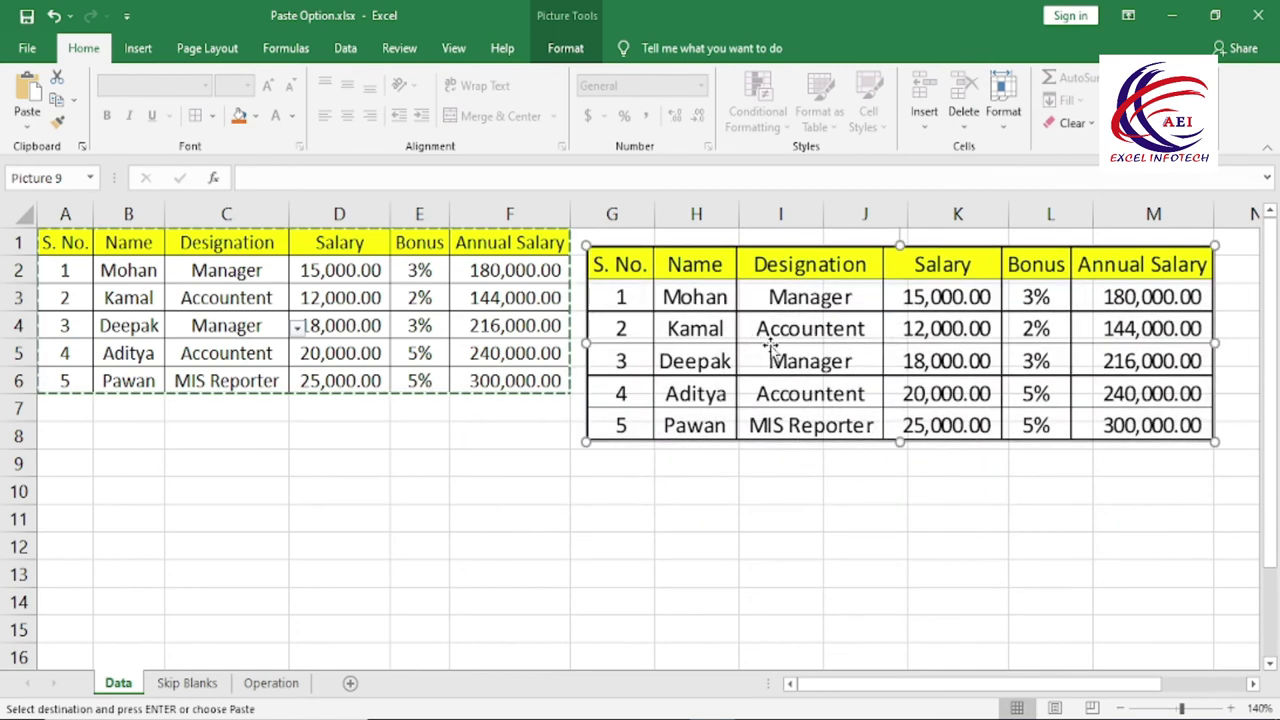
double_click(737, 334)
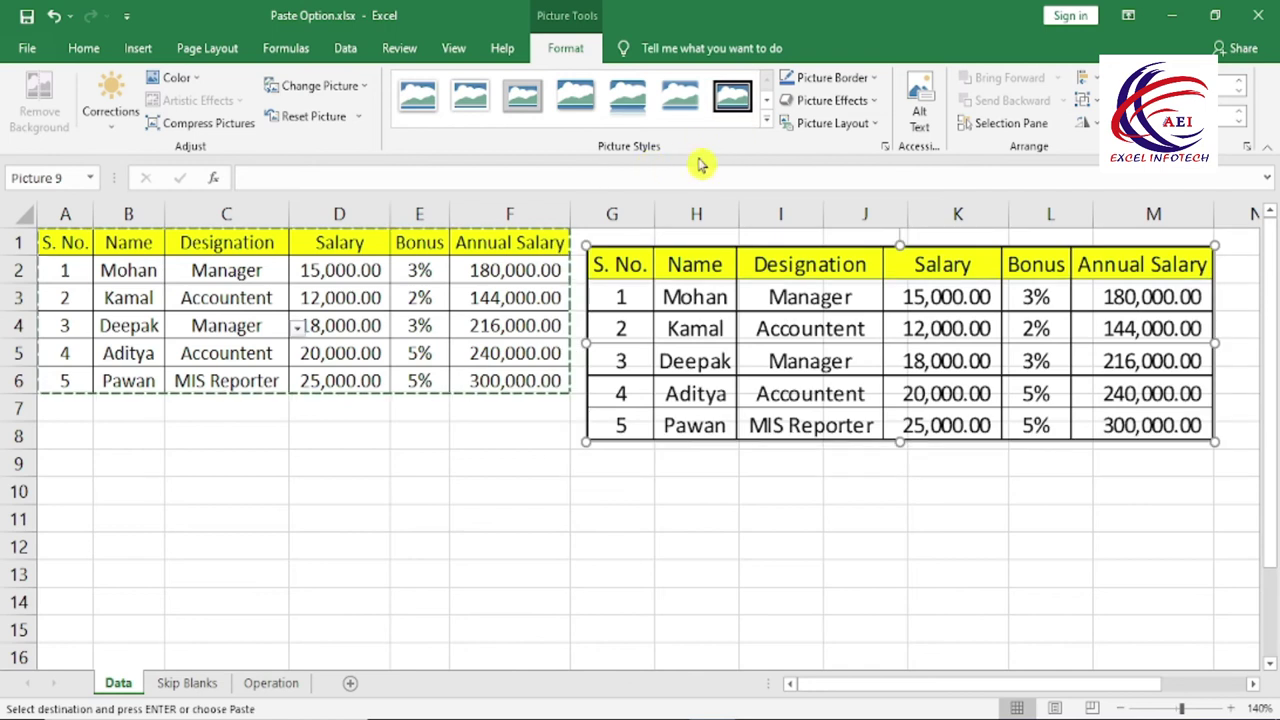
Give the table picture a Reflected Rounded Rectangle style, move it around, then delete it.
left_click(768, 120)
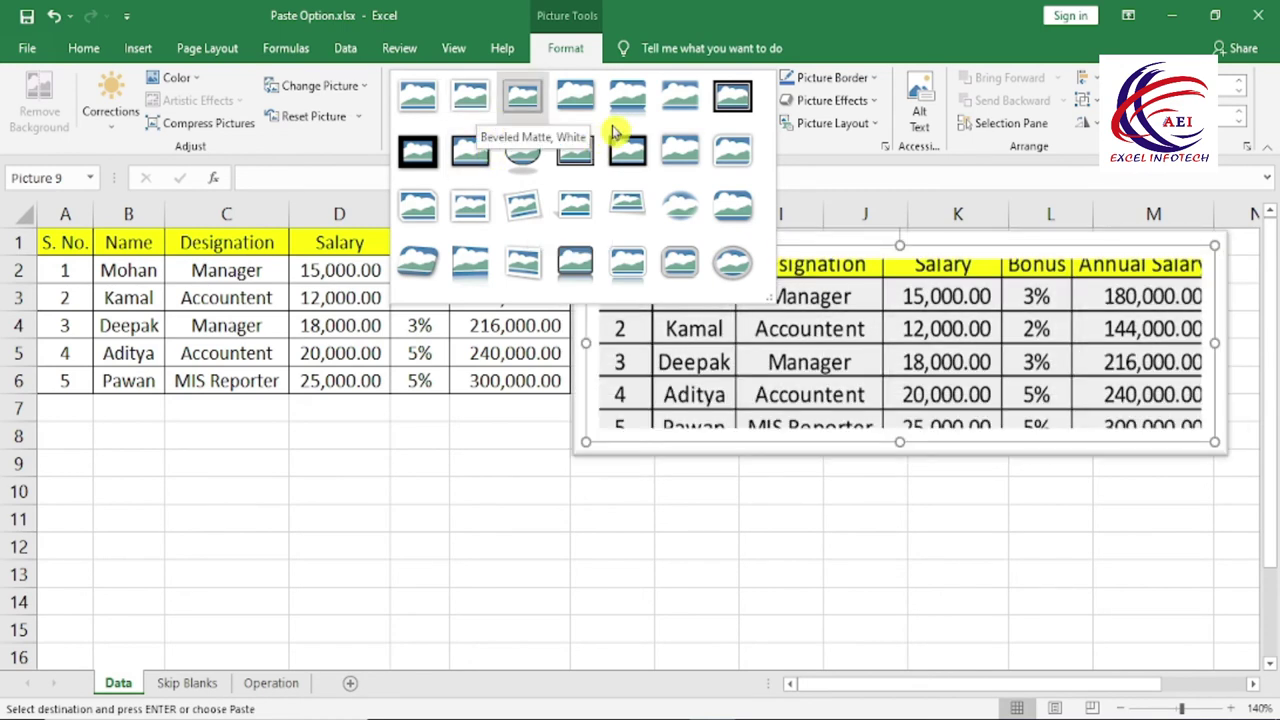
left_click(636, 103)
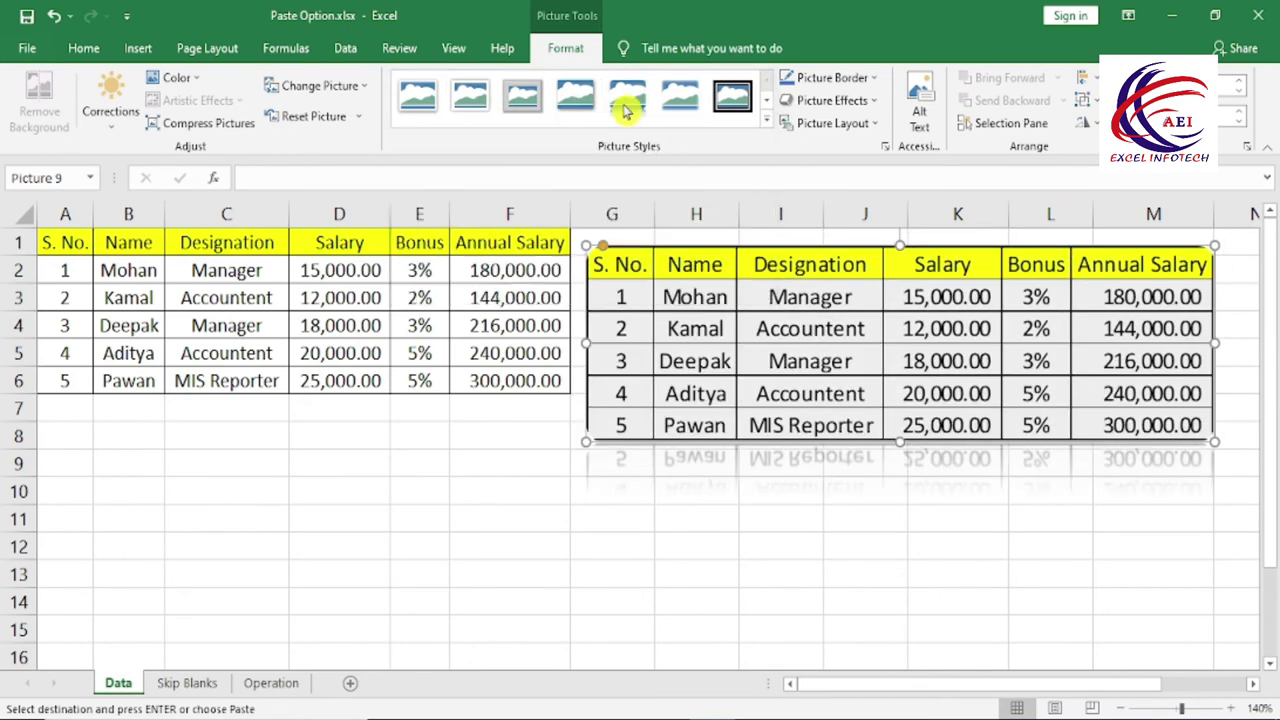
mouse_move(790, 380)
left_mouse_down()
mouse_move(664, 569)
mouse_move(668, 492)
left_mouse_up()
left_click_drag(565, 462, 571, 503)
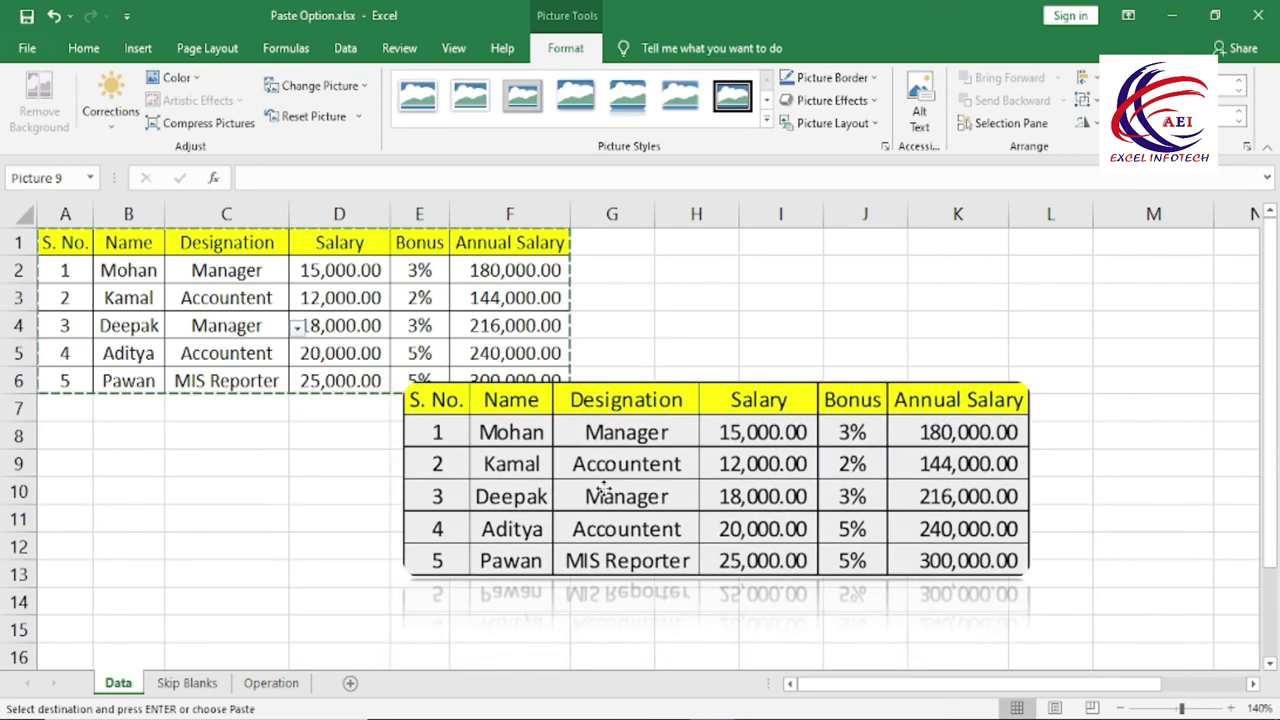
left_click_drag(571, 504, 764, 479)
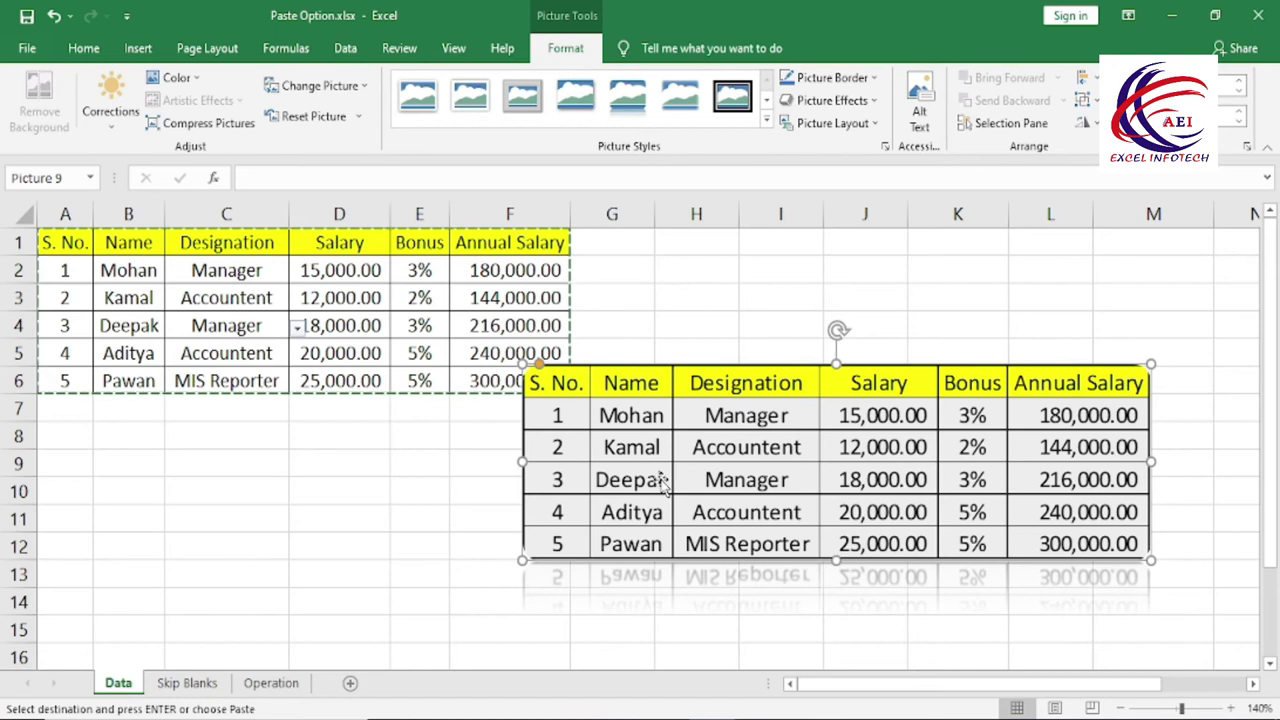
key("Delete")
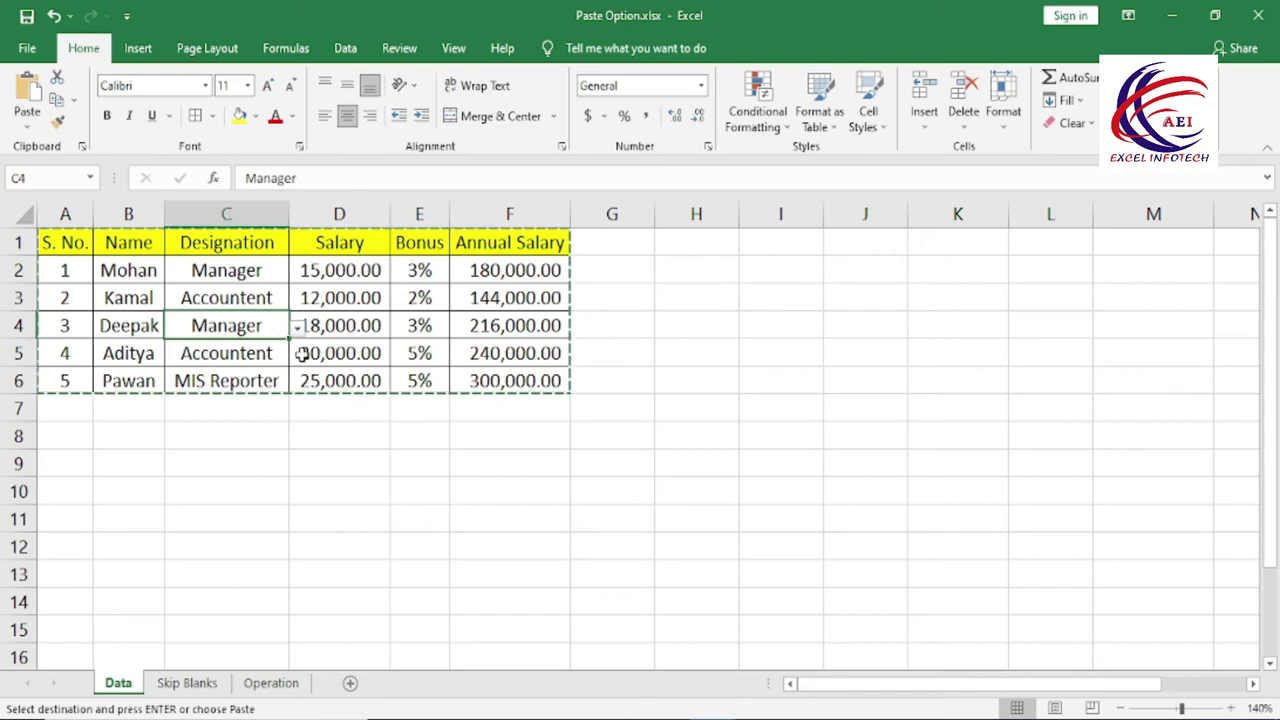
Paste a Linked Picture of the employee table at H1 and nudge it lower.
left_click(758, 262)
left_click(691, 247)
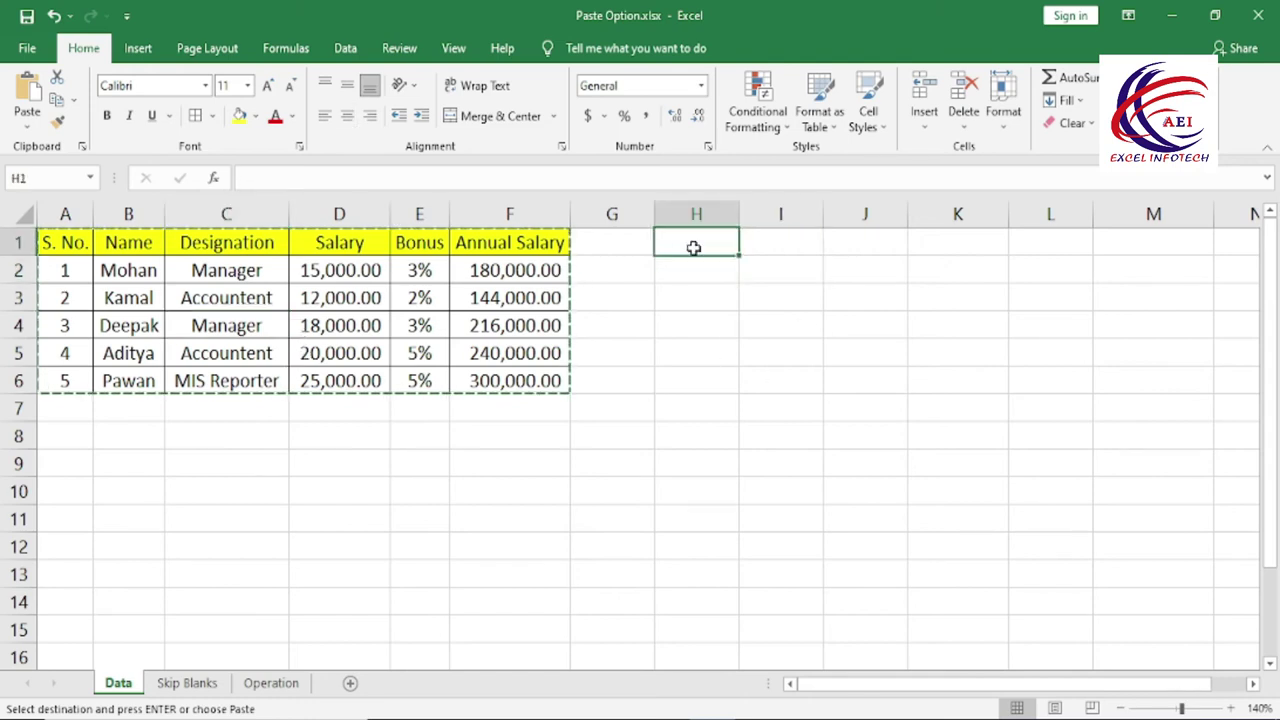
left_click(27, 125)
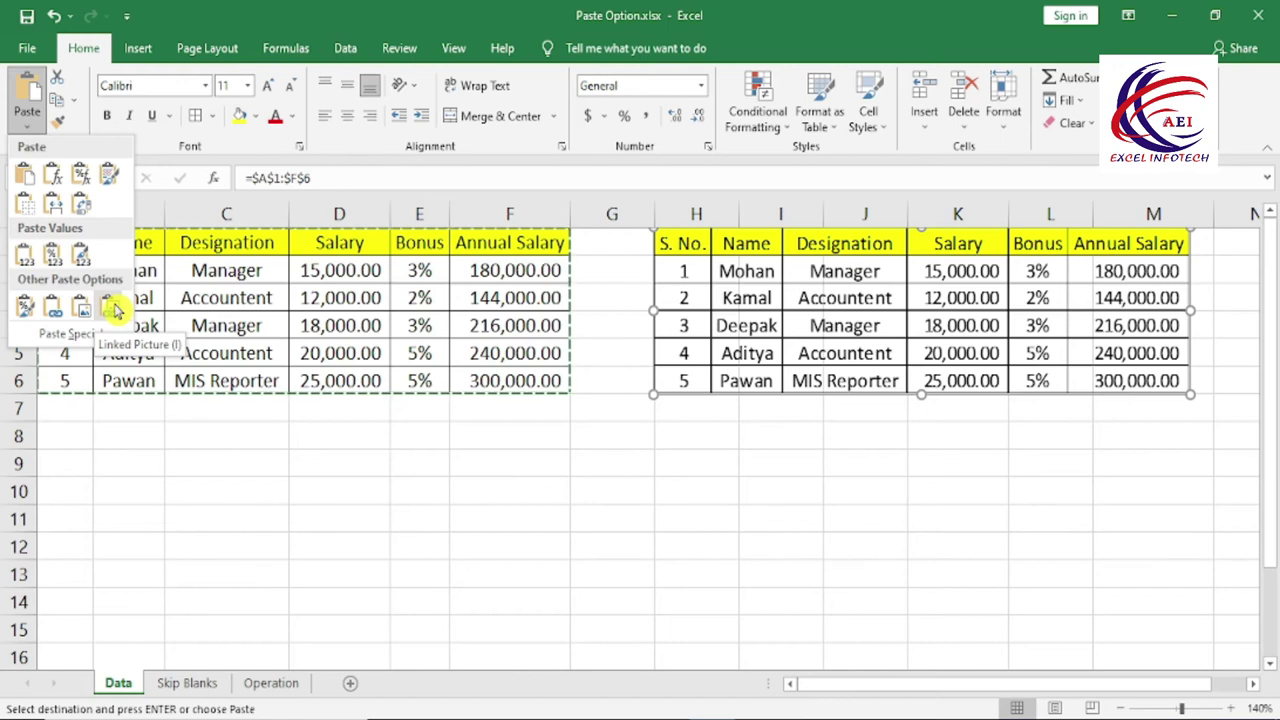
left_click(113, 310)
mouse_move(846, 311)
left_mouse_down()
mouse_move(822, 455)
mouse_move(868, 372)
left_mouse_up()
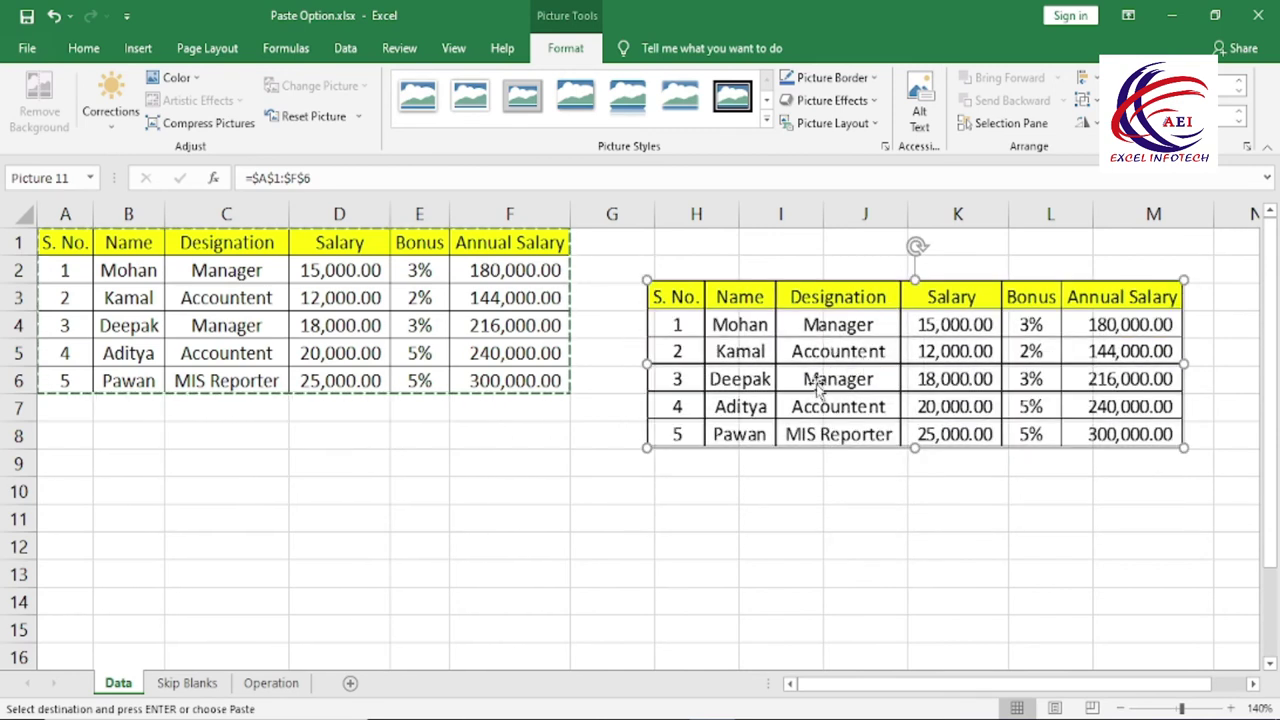
Change C2's designation to Consultant and reposition the linked picture beside the table.
left_click(255, 272)
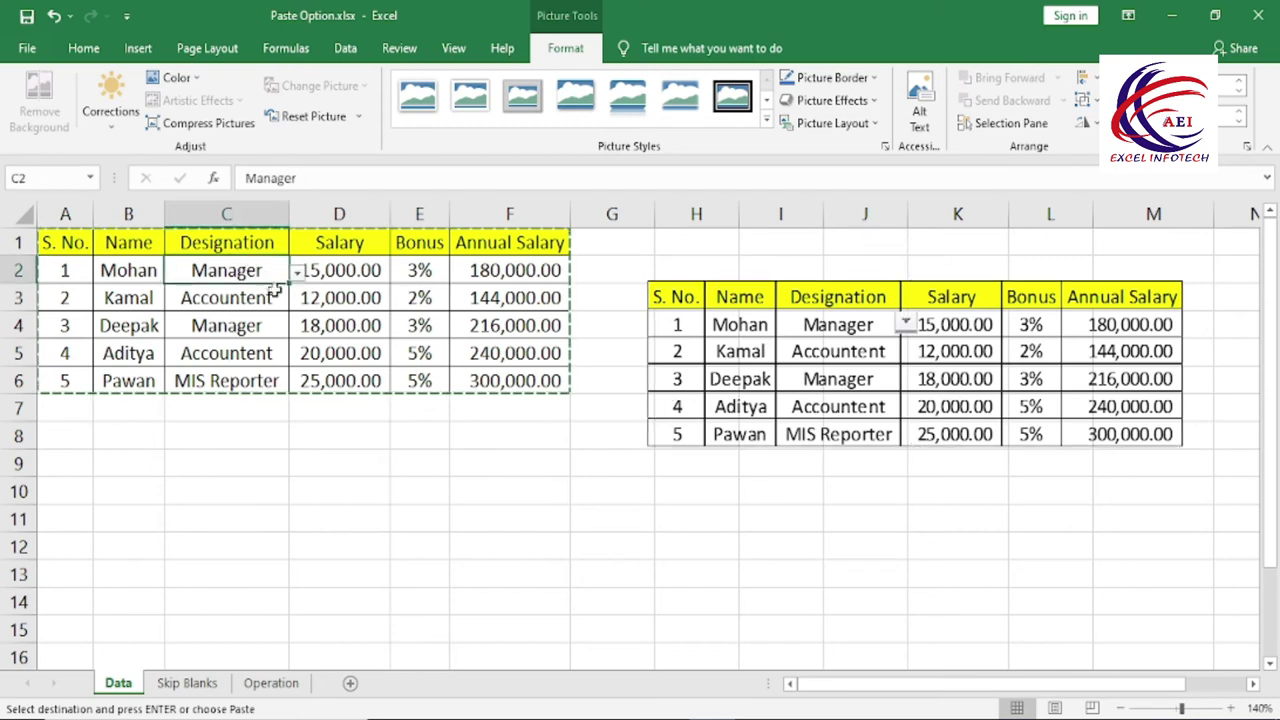
left_click(297, 272)
left_click(176, 295)
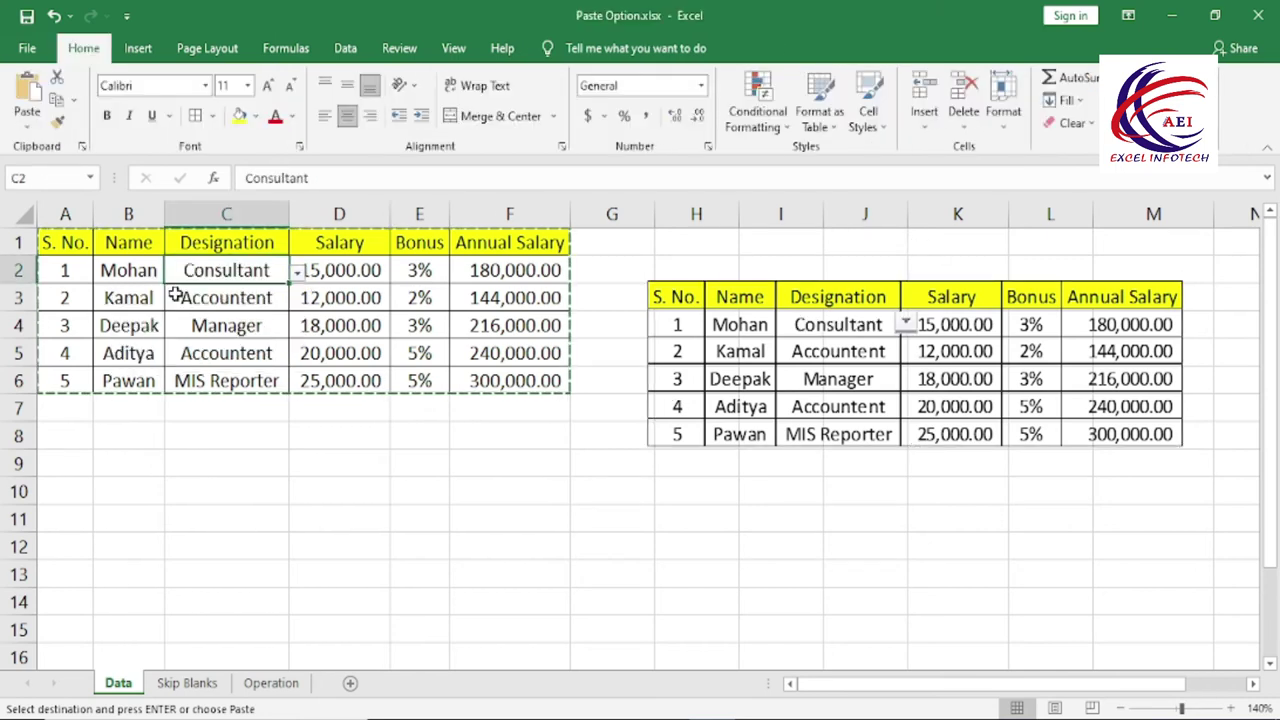
mouse_move(782, 318)
left_mouse_down()
mouse_move(740, 382)
mouse_move(853, 367)
left_mouse_up()
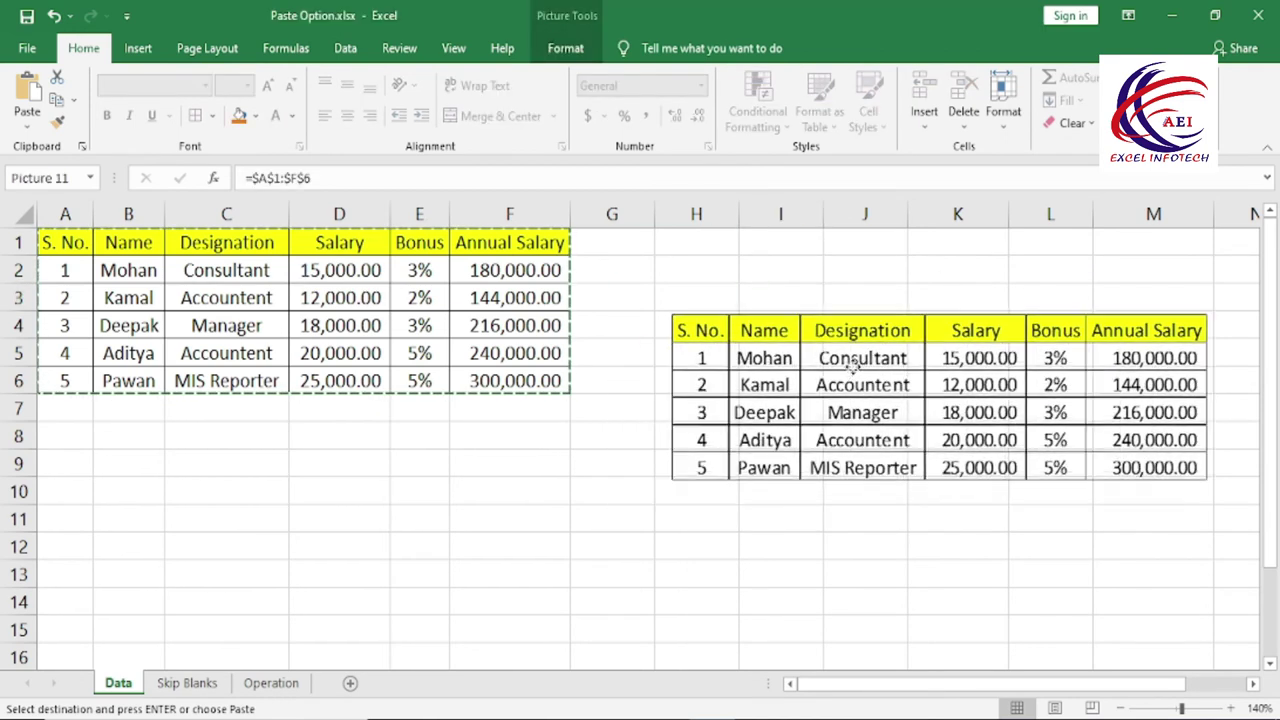
mouse_move(684, 373)
left_mouse_down()
mouse_move(704, 488)
mouse_move(757, 397)
left_mouse_up()
Set C2's designation back to Manager and move the linked picture beside the table.
left_click(256, 278)
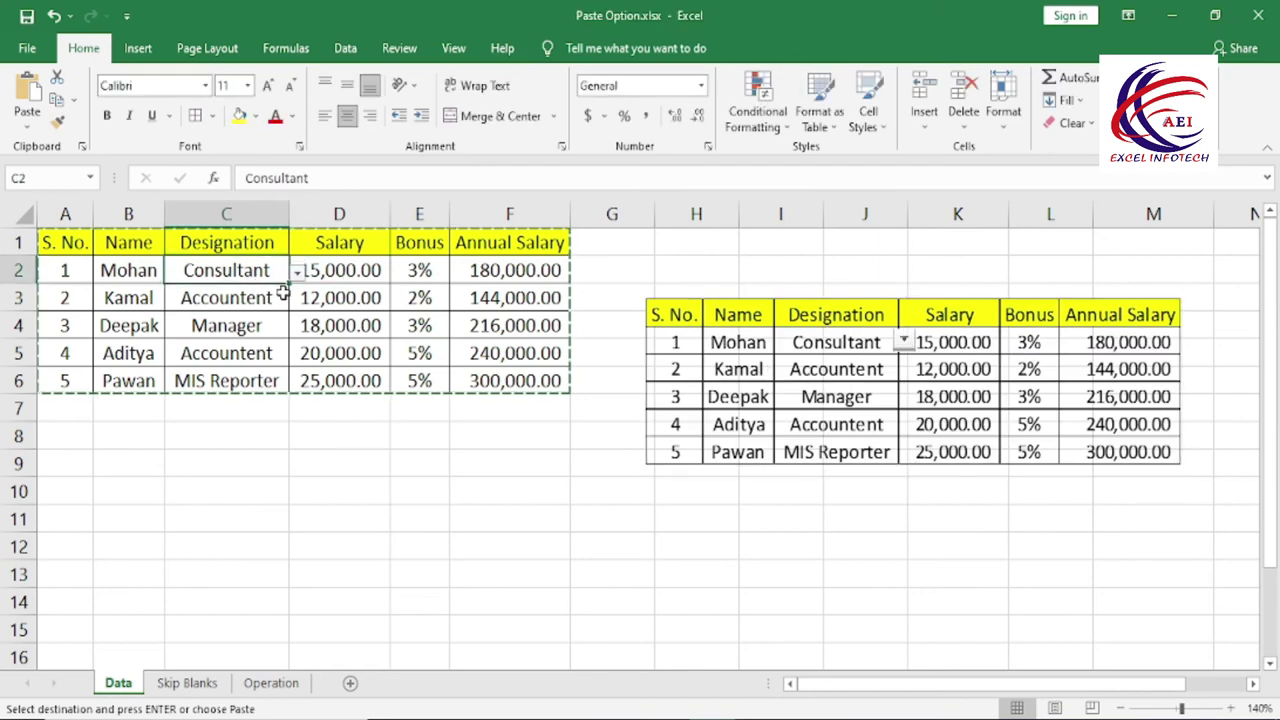
left_click(297, 272)
left_click(237, 330)
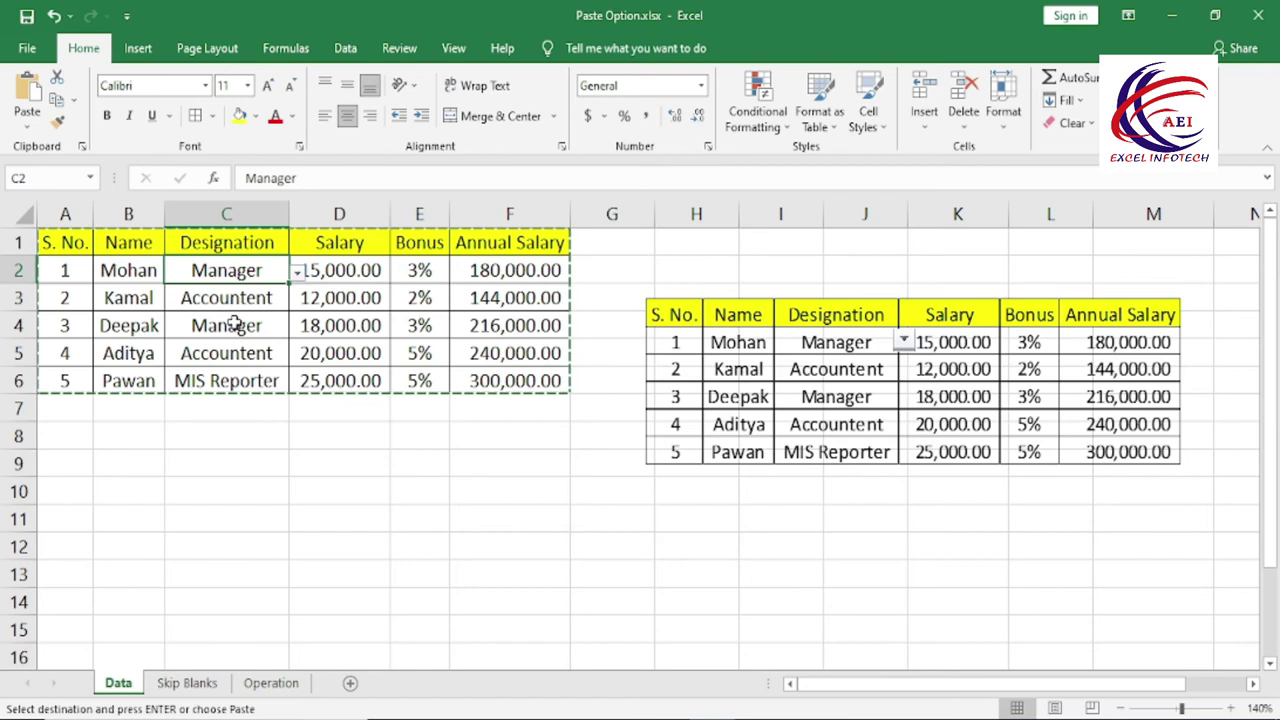
mouse_move(905, 415)
left_mouse_down()
mouse_move(793, 545)
mouse_move(826, 340)
left_mouse_up()
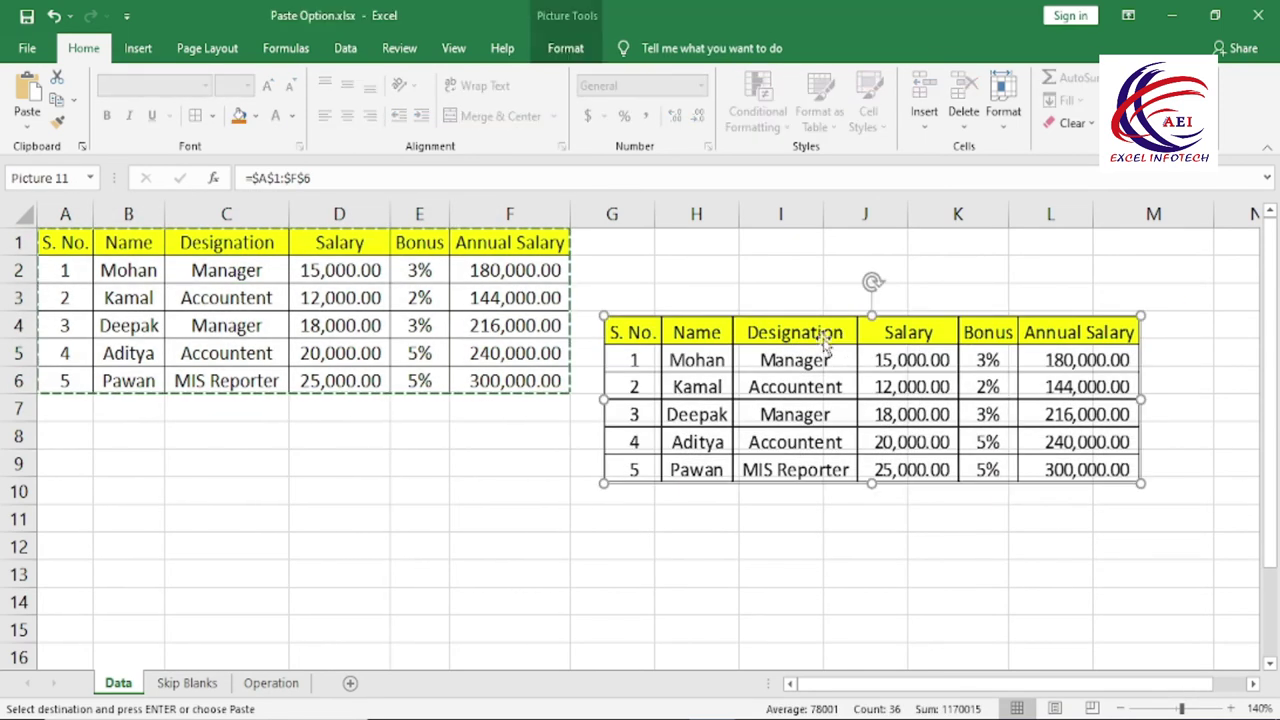
Apply the Metal Rounded Rectangle picture style to the linked table picture.
left_click(566, 40)
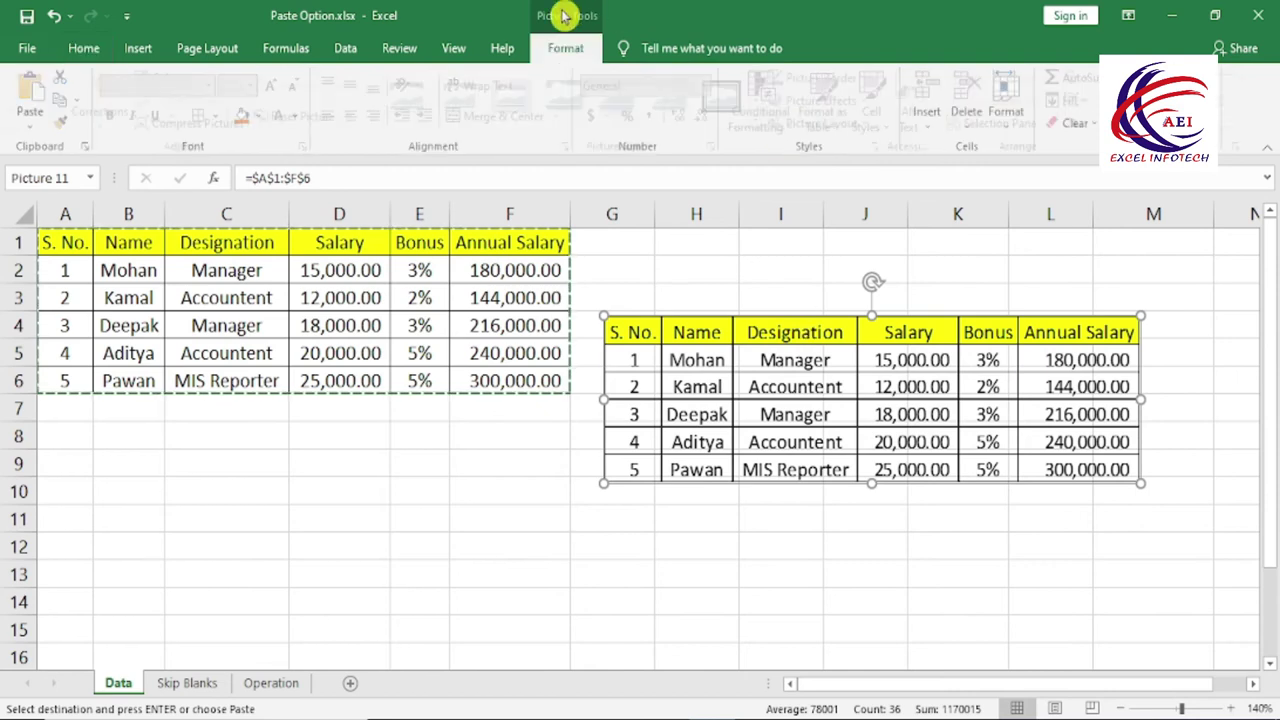
left_click(766, 126)
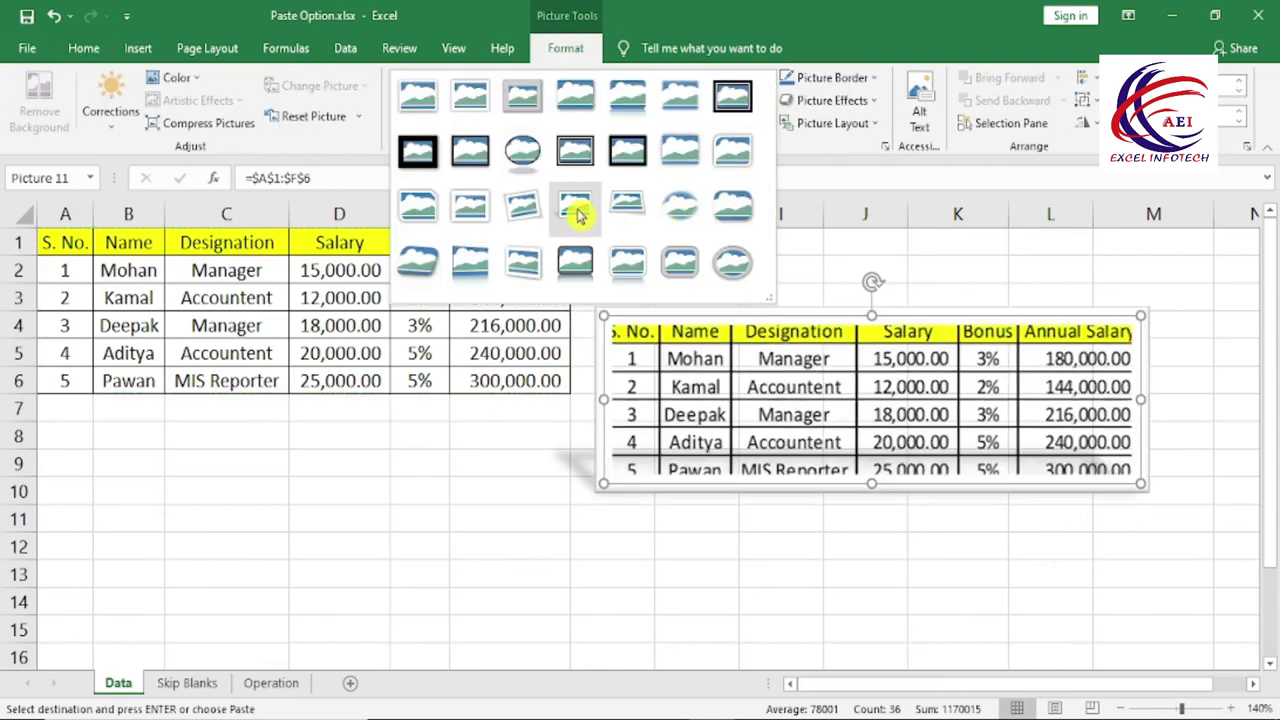
left_click(679, 264)
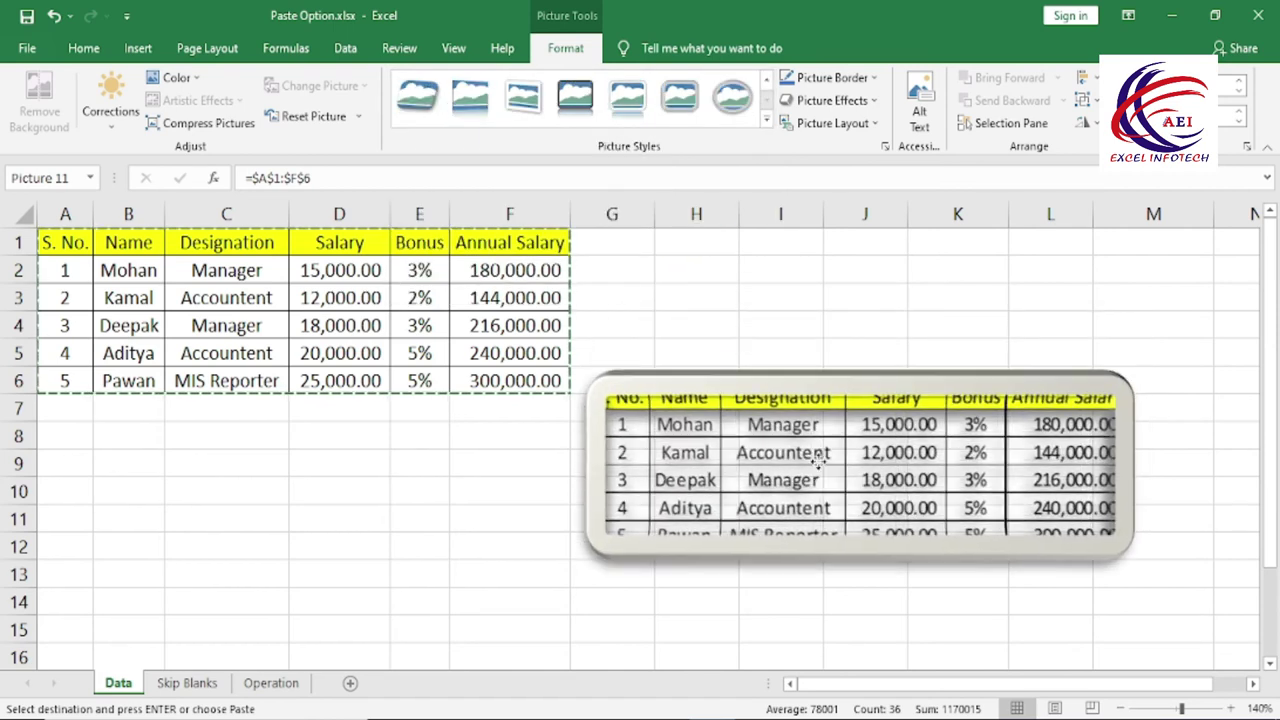
Select the linked table picture and delete it from the sheet.
left_click(368, 334)
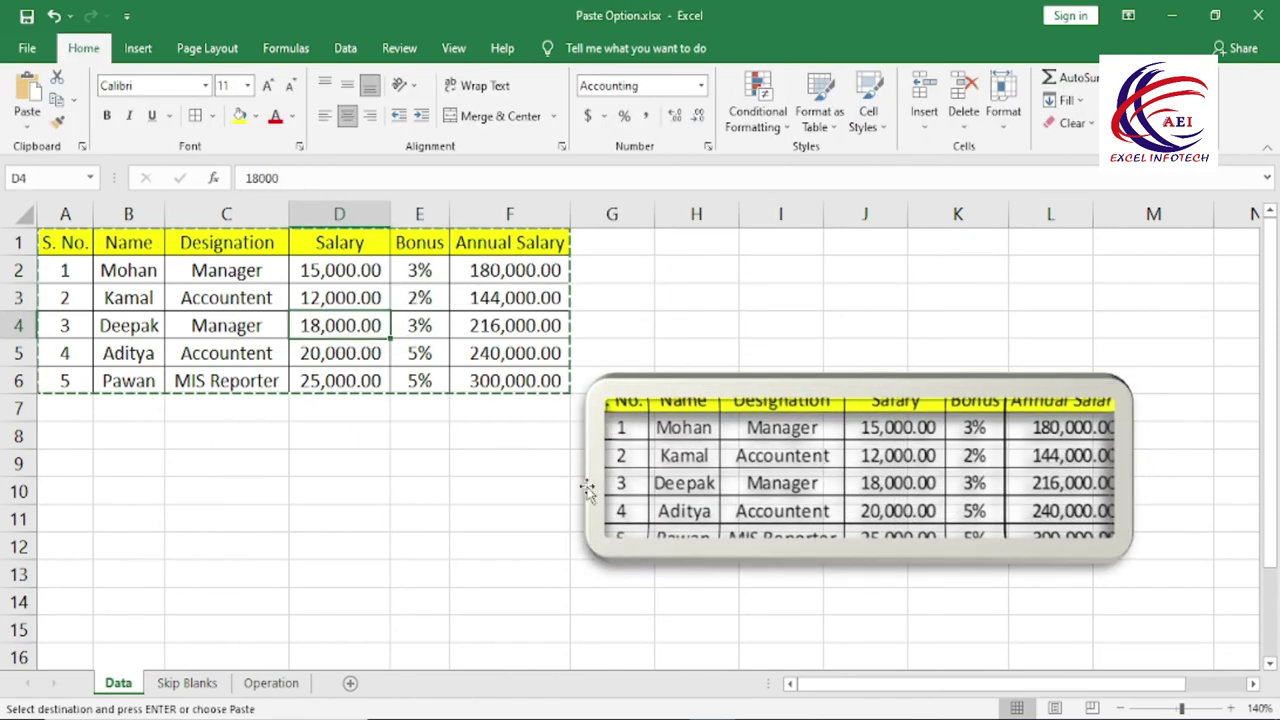
left_click_drag(165, 279, 345, 358)
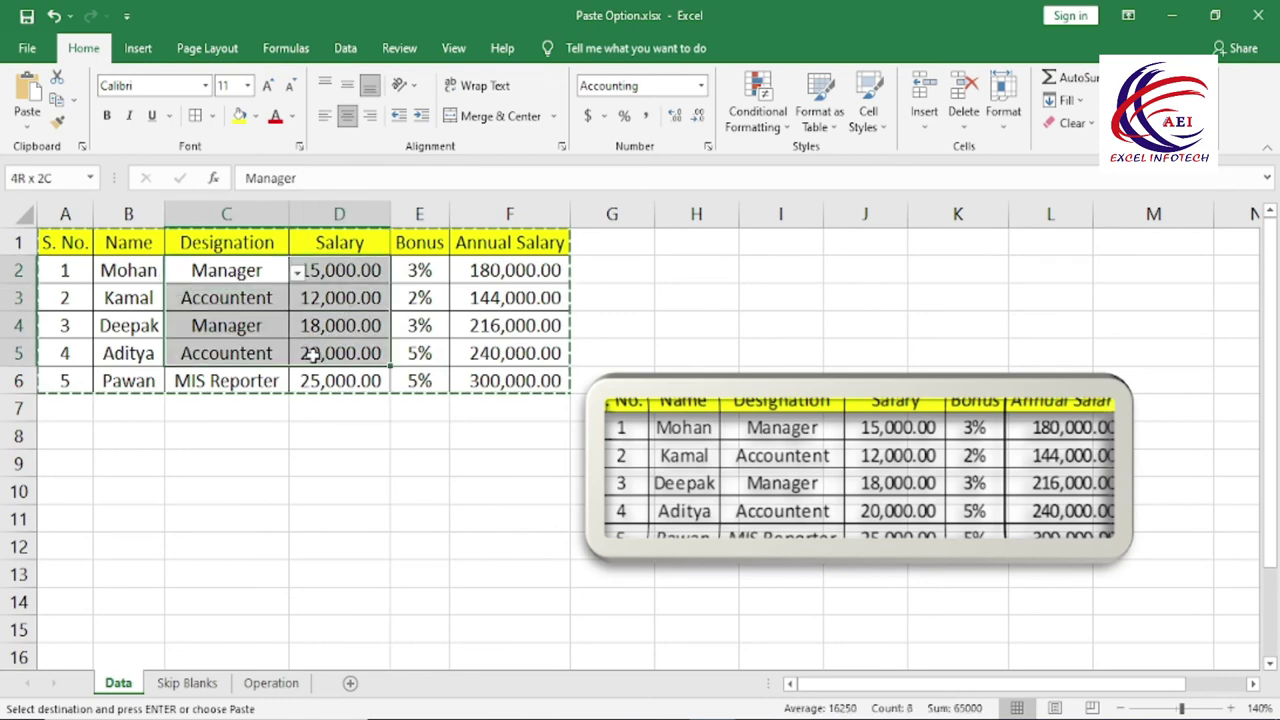
left_click(770, 483)
left_click_drag(770, 483, 789, 403)
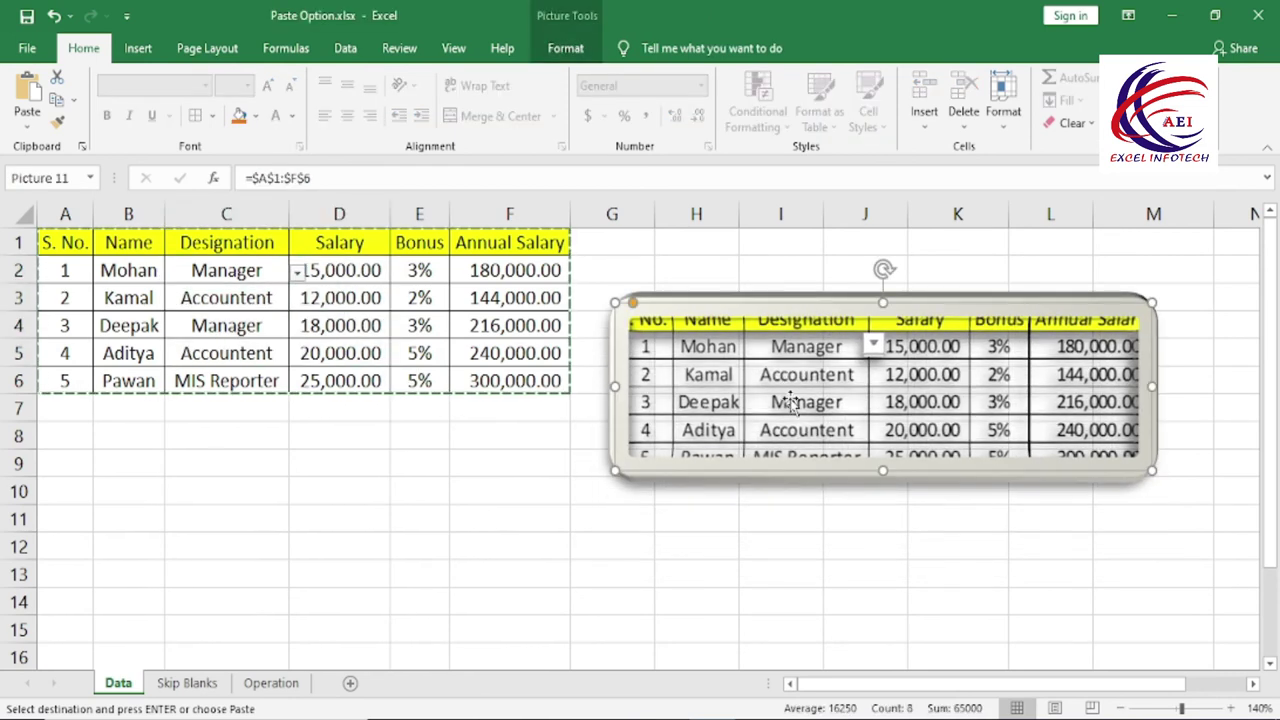
key("Delete")
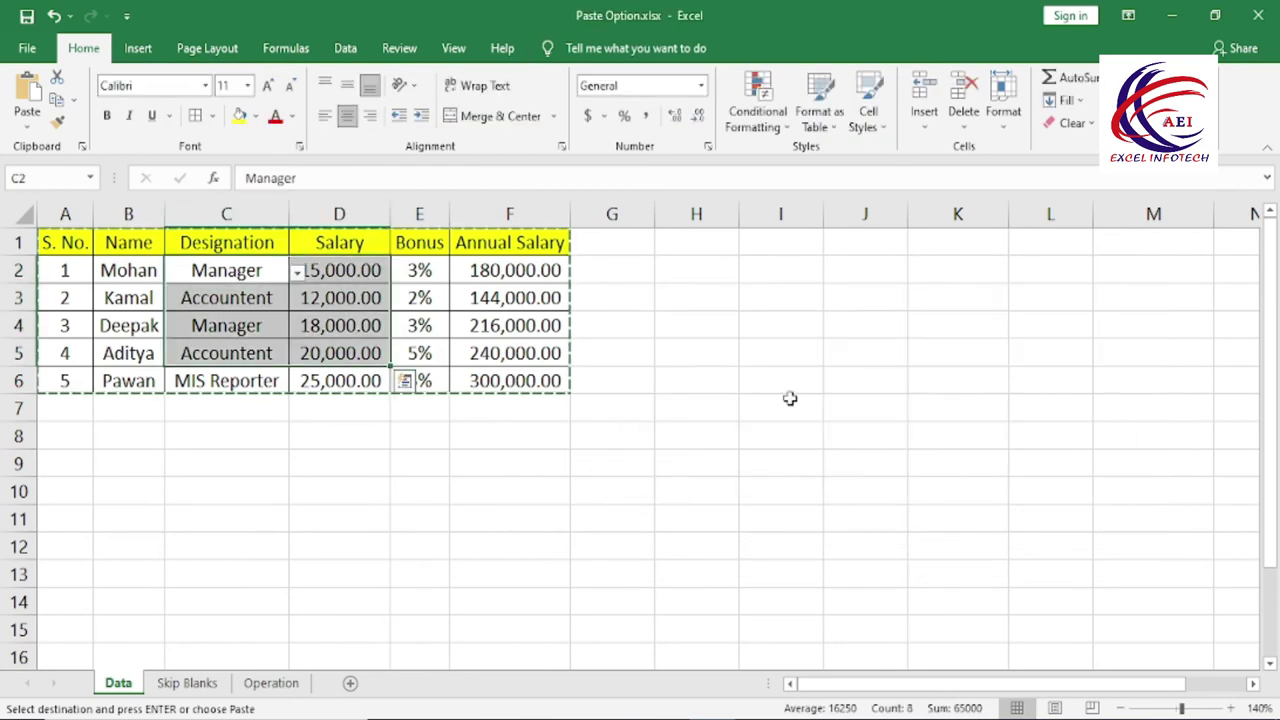
left_click(27, 124)
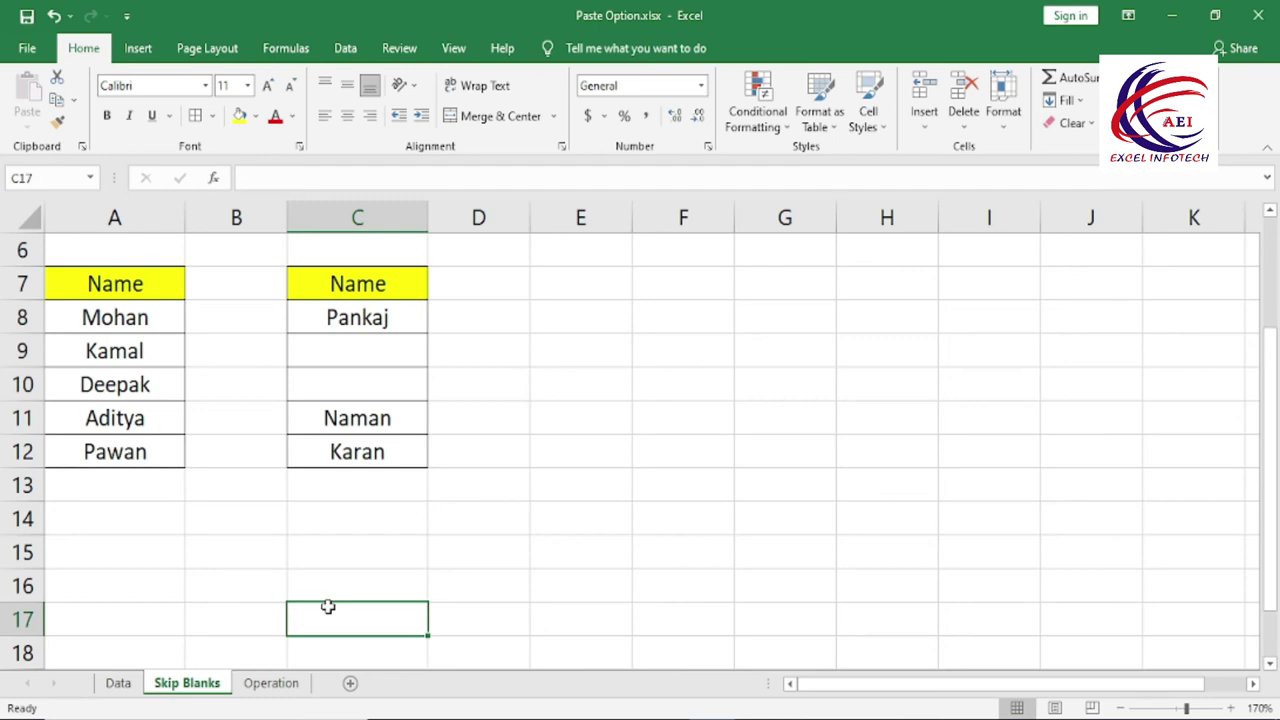
left_click_drag(152, 297, 140, 418)
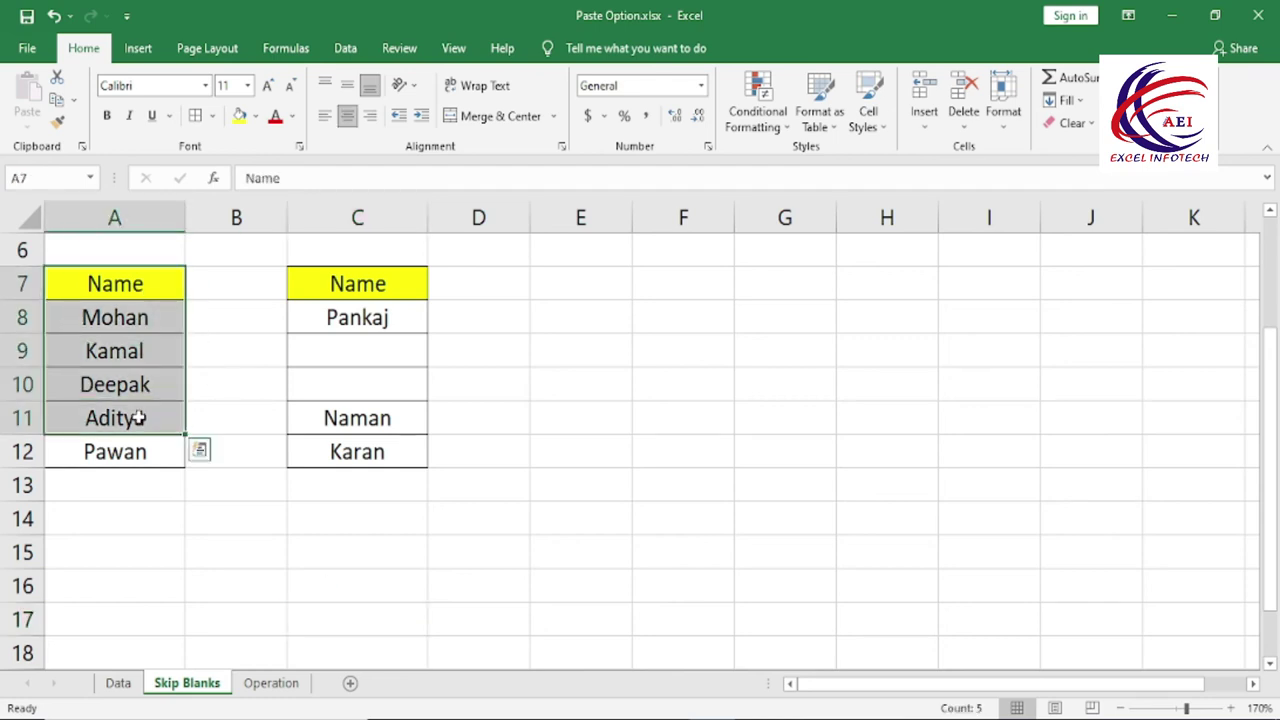
left_click(180, 507)
left_click_drag(108, 273, 117, 457)
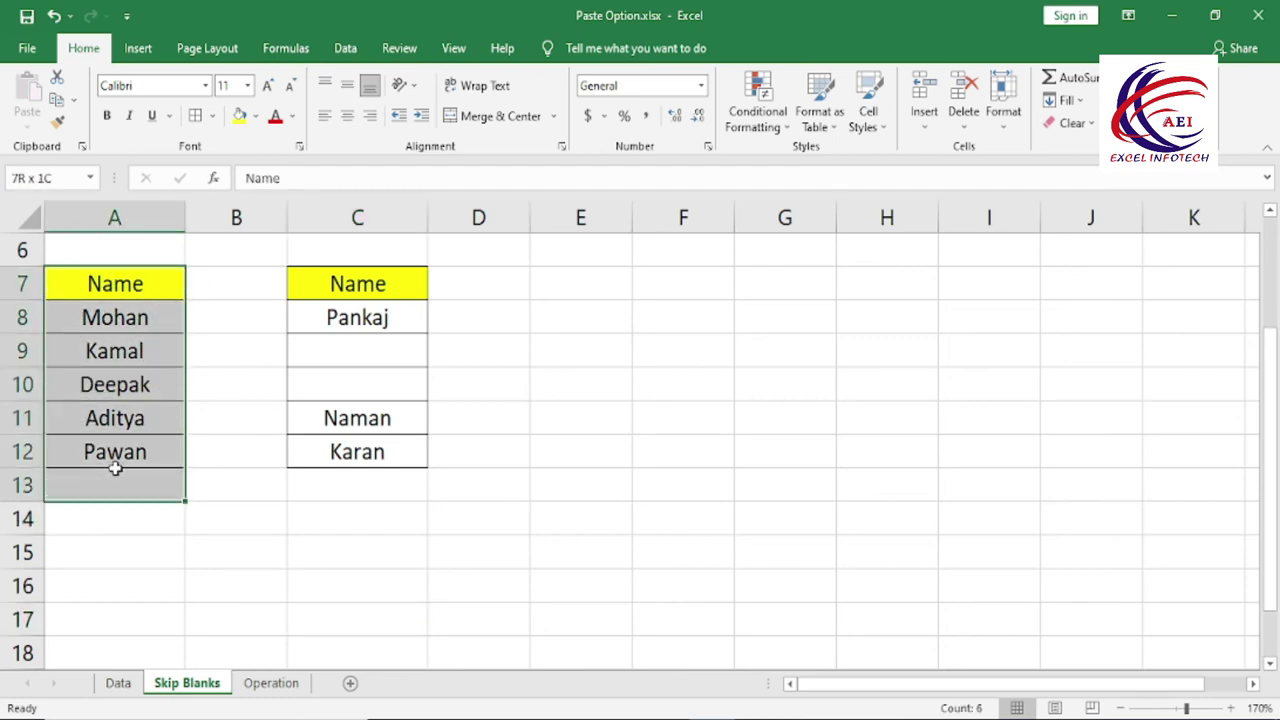
mouse_move(333, 303)
left_mouse_down()
mouse_move(343, 294)
mouse_move(343, 448)
left_mouse_up()
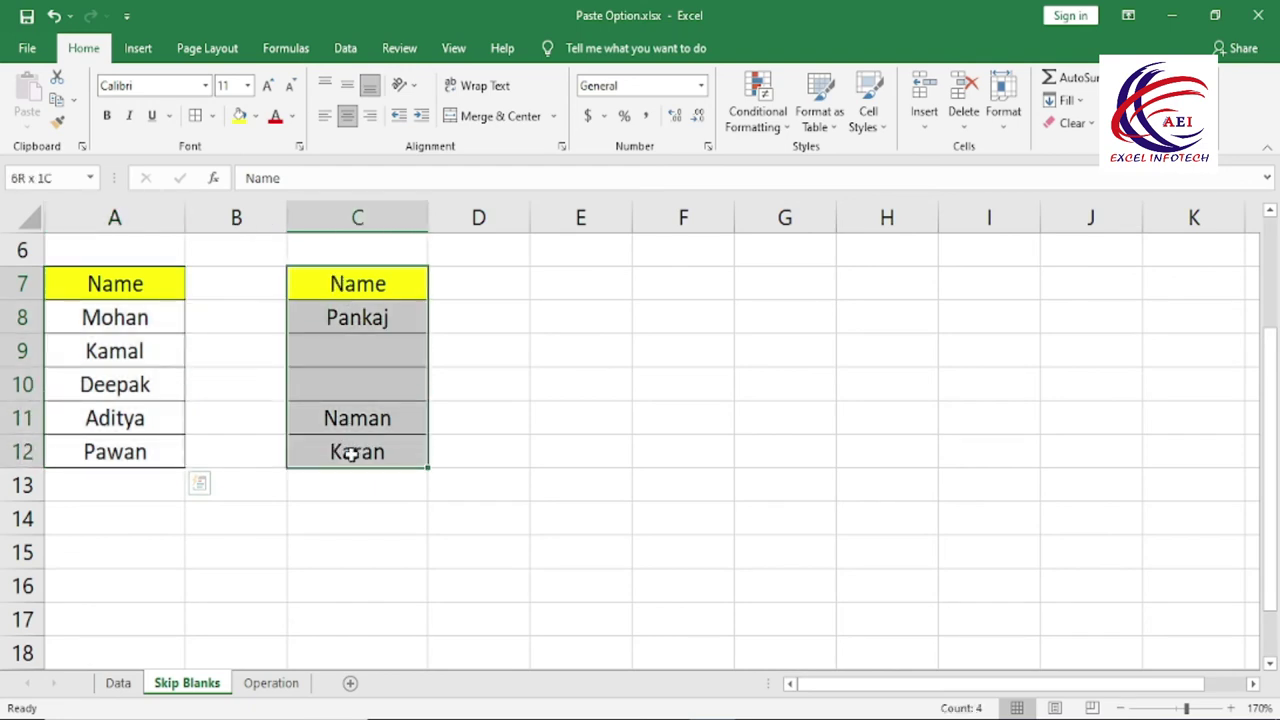
left_click(284, 553)
left_click_drag(346, 352, 346, 386)
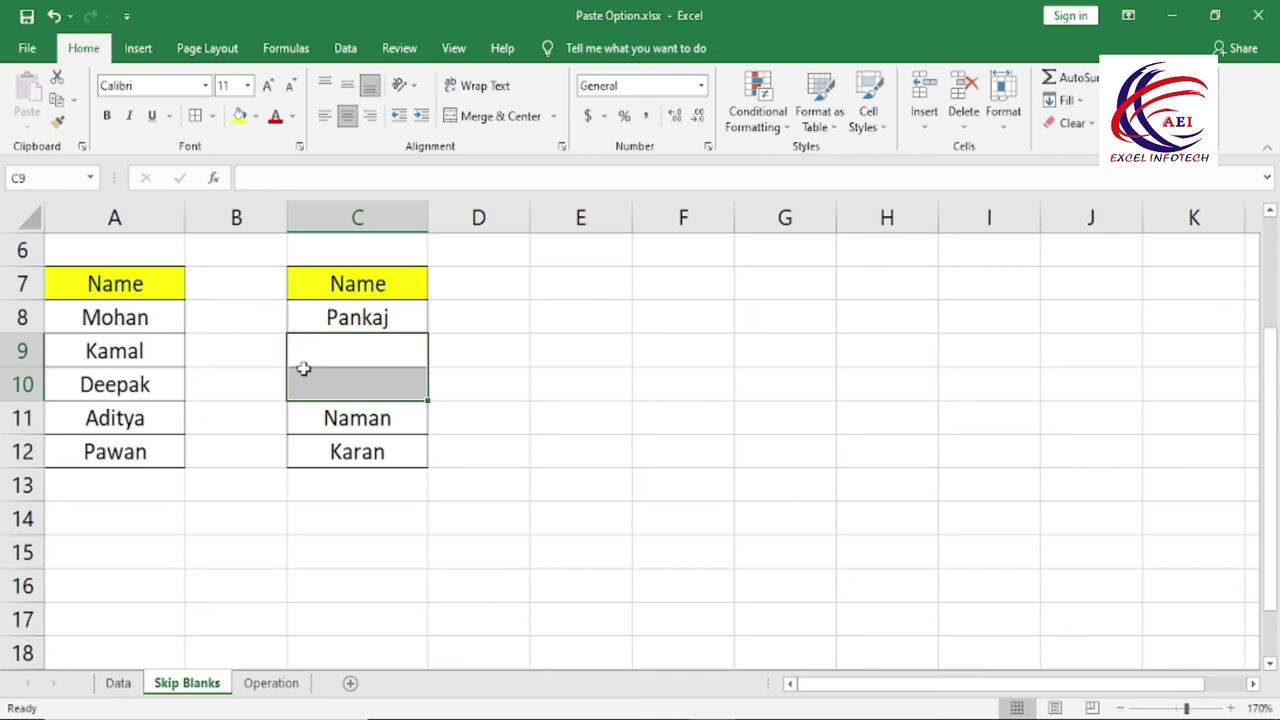
left_click(232, 489)
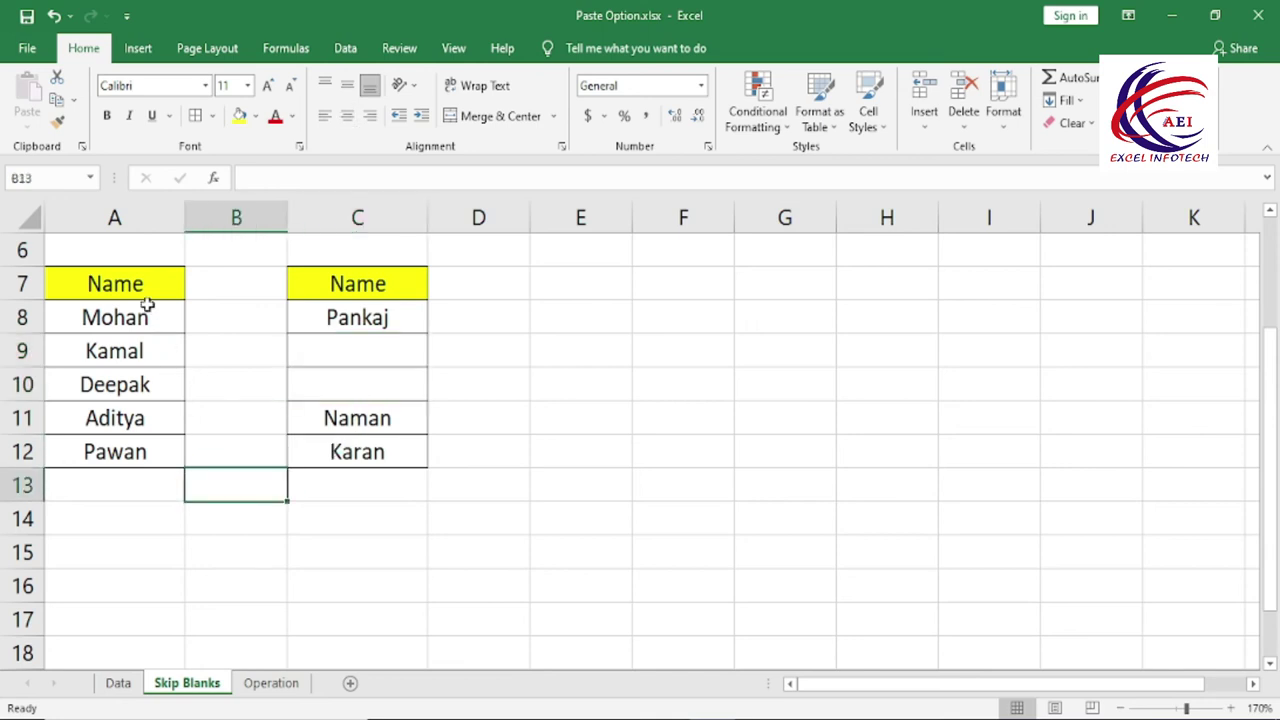
left_click_drag(345, 270, 345, 451)
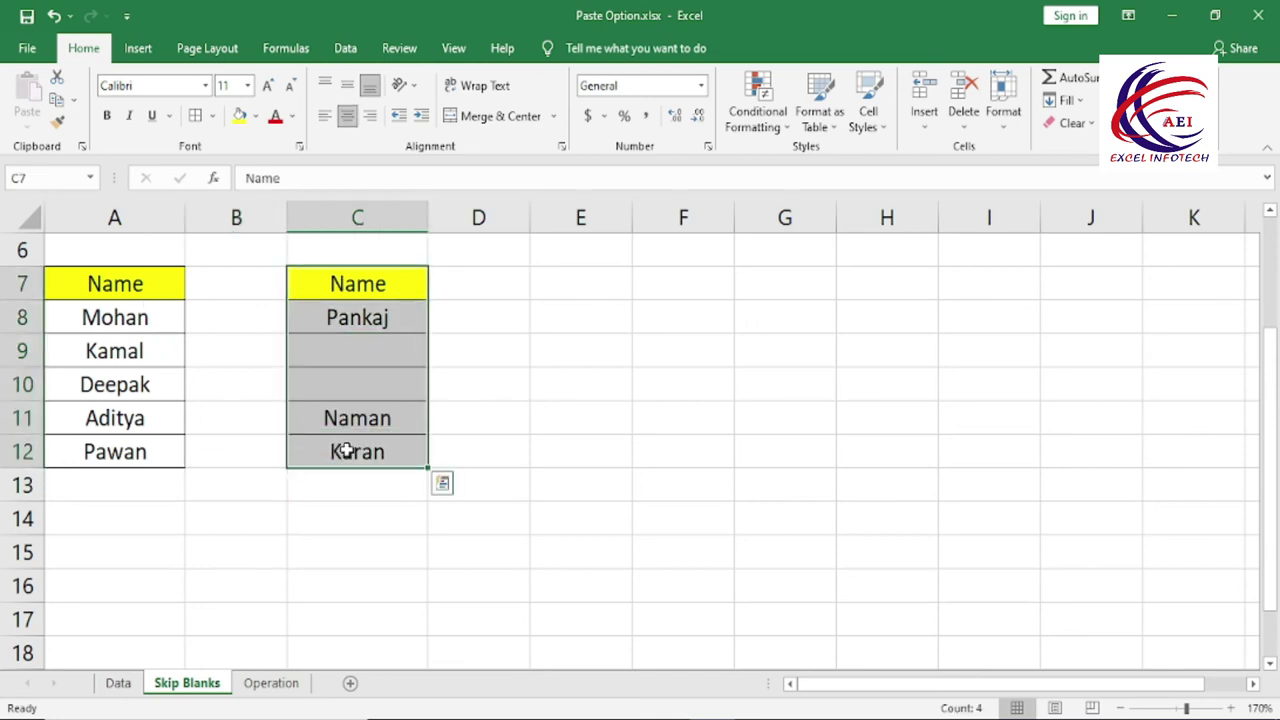
Copy C7:C12, paste over A7:A12 to show blanks wiping names, then undo.
key("ctrl+c")
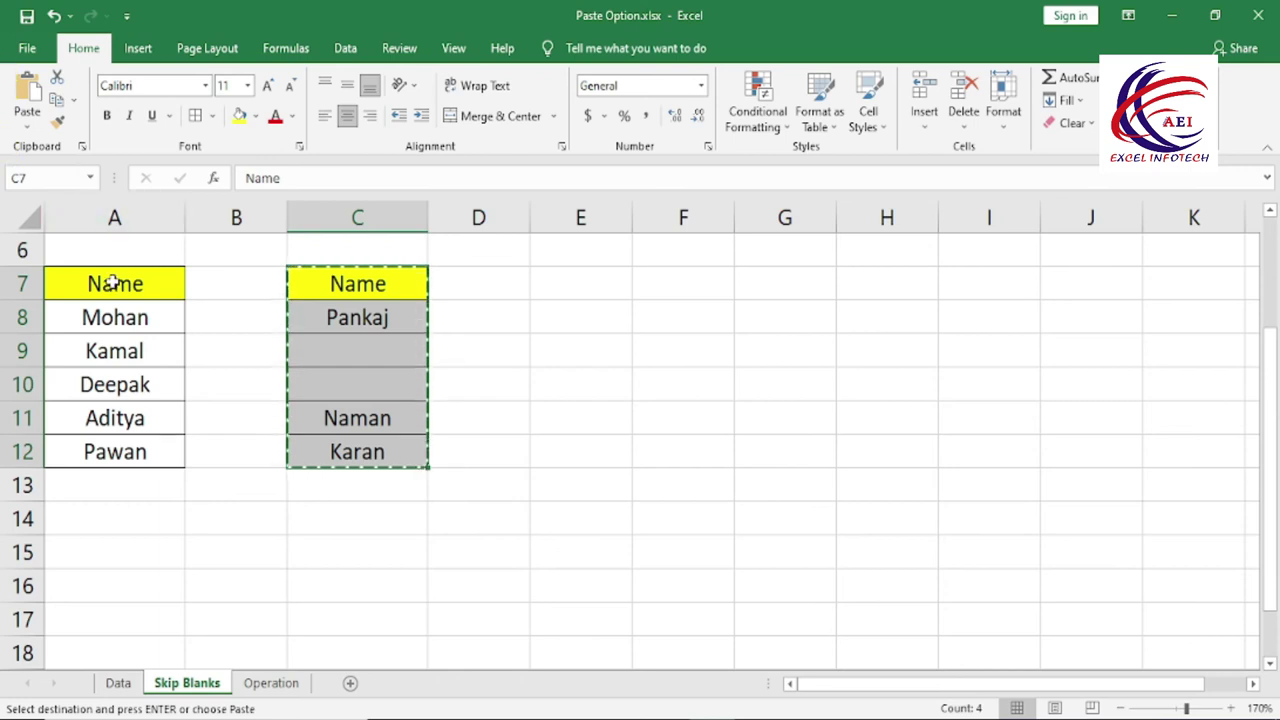
left_click_drag(115, 283, 112, 452)
key("ctrl+v")
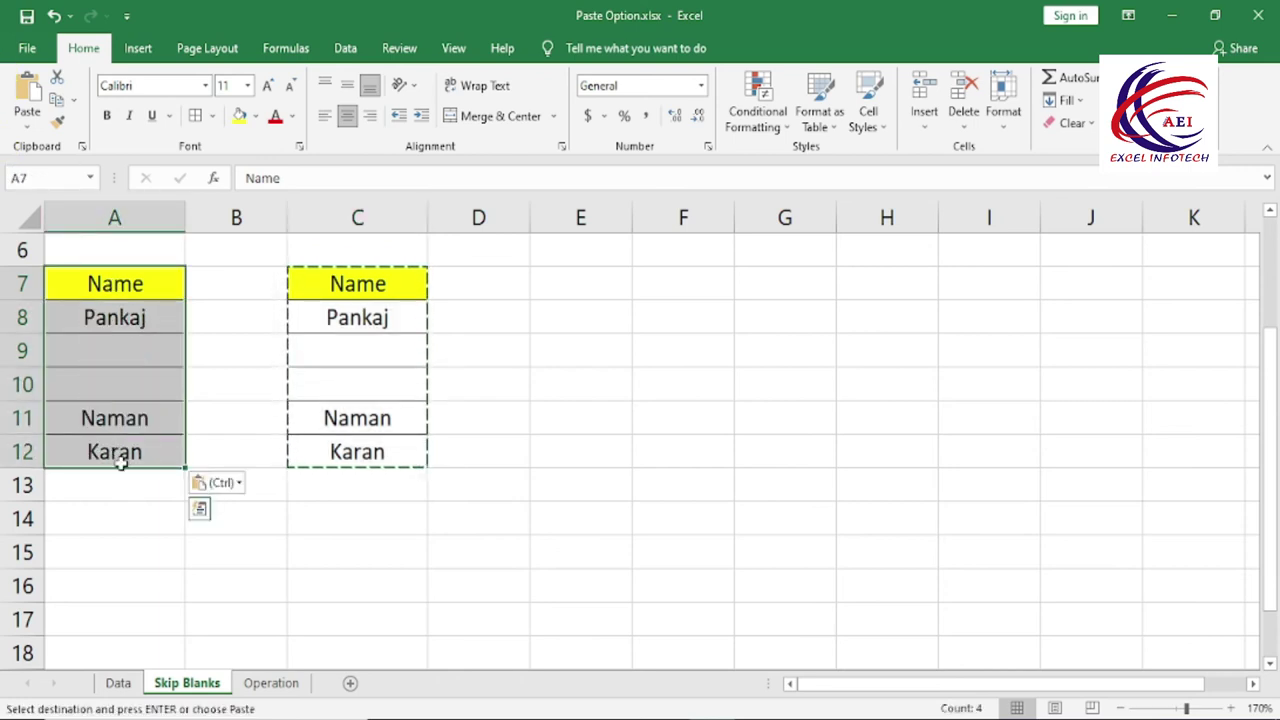
left_click_drag(349, 350, 349, 375)
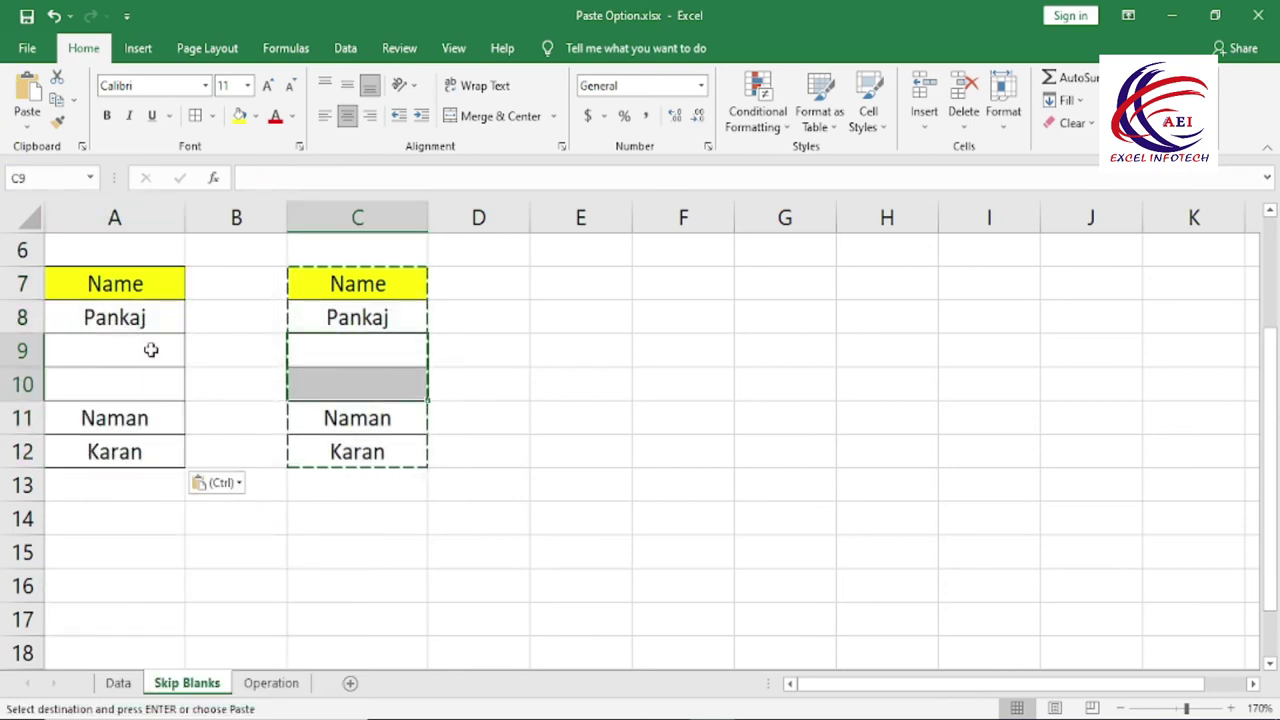
left_click_drag(150, 349, 123, 386)
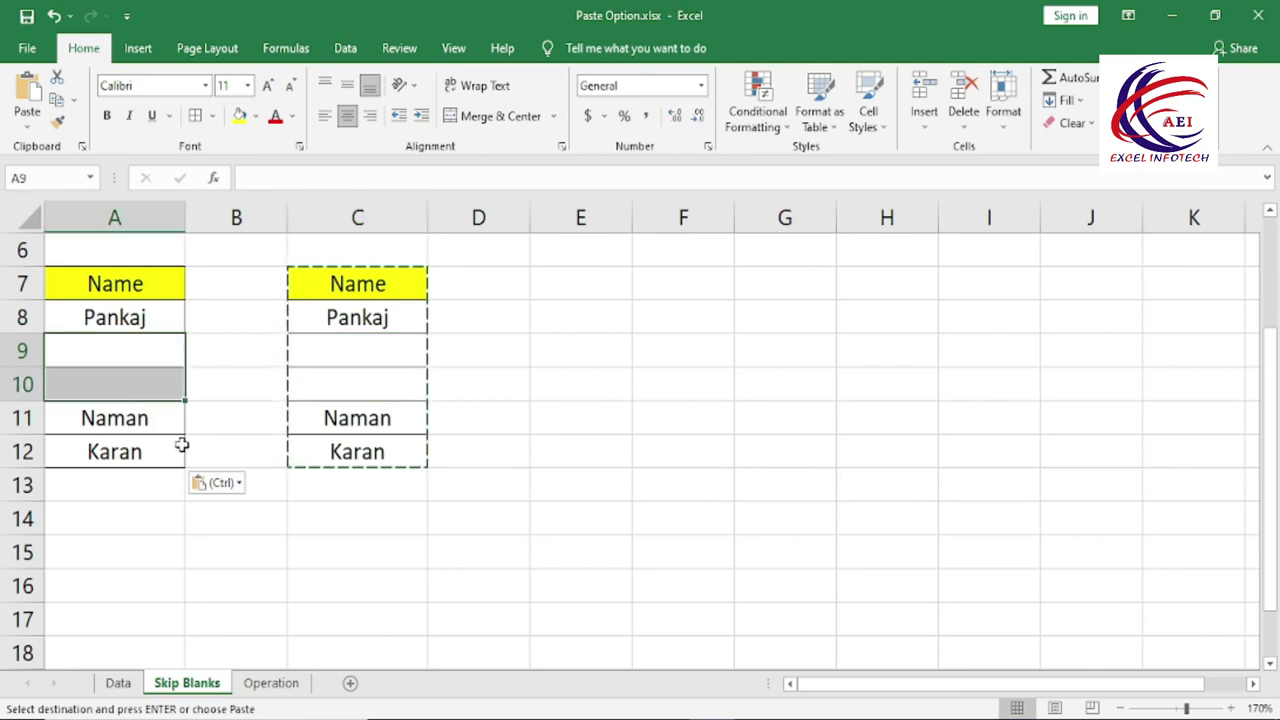
key("ctrl+z")
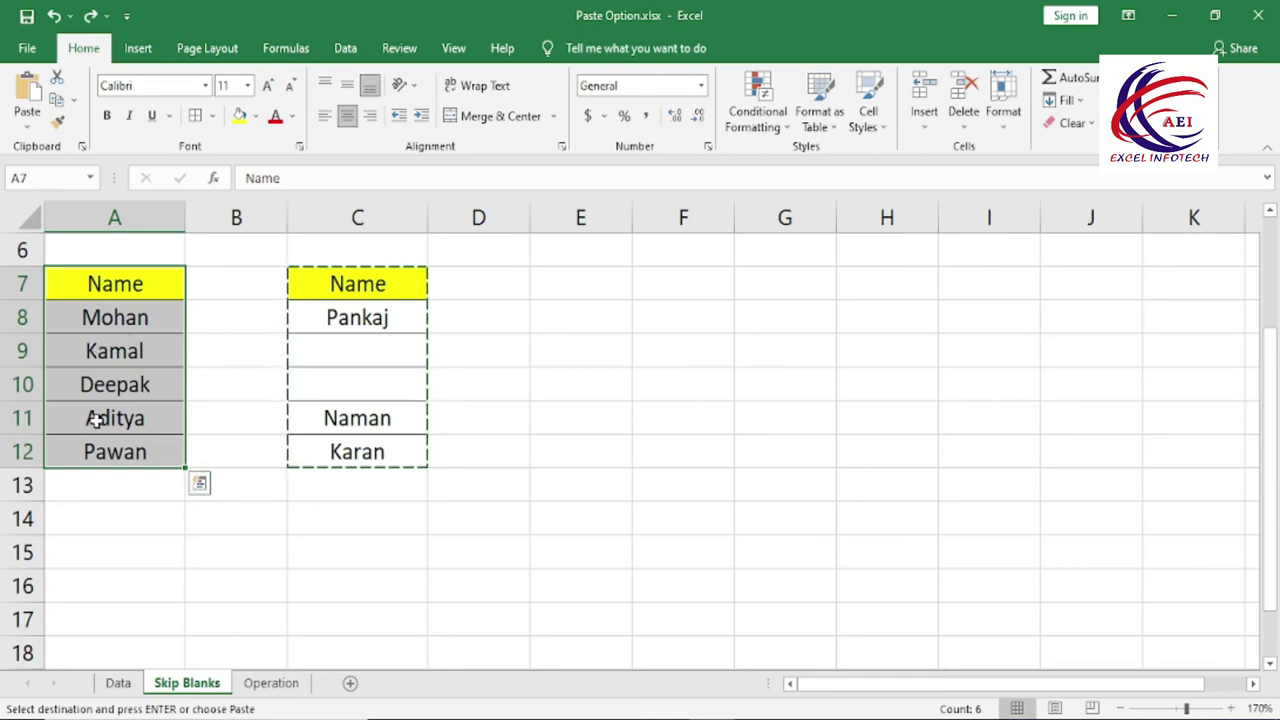
Compare each name in the first list with its counterpart and blank in the second list.
left_click(360, 318)
left_click(143, 316)
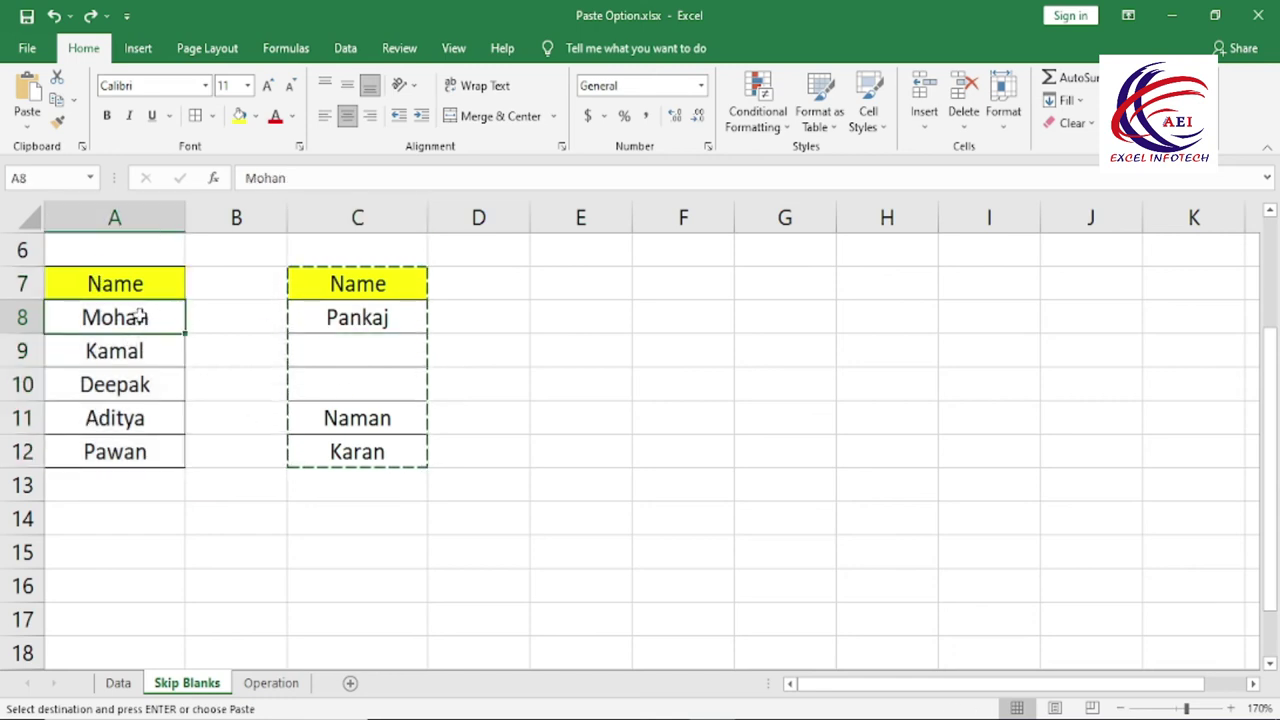
left_click(365, 325)
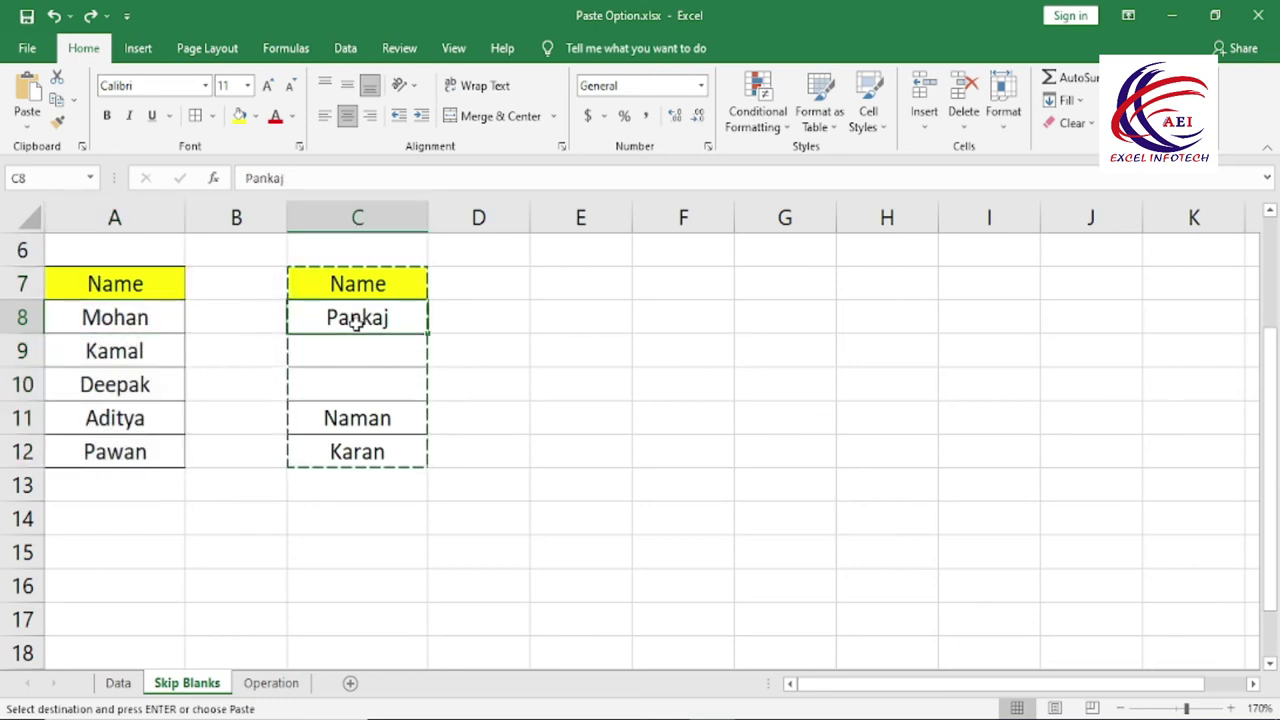
left_click(143, 420)
left_click(362, 432)
left_click(145, 455)
left_click(380, 455)
left_click_drag(140, 352, 145, 383)
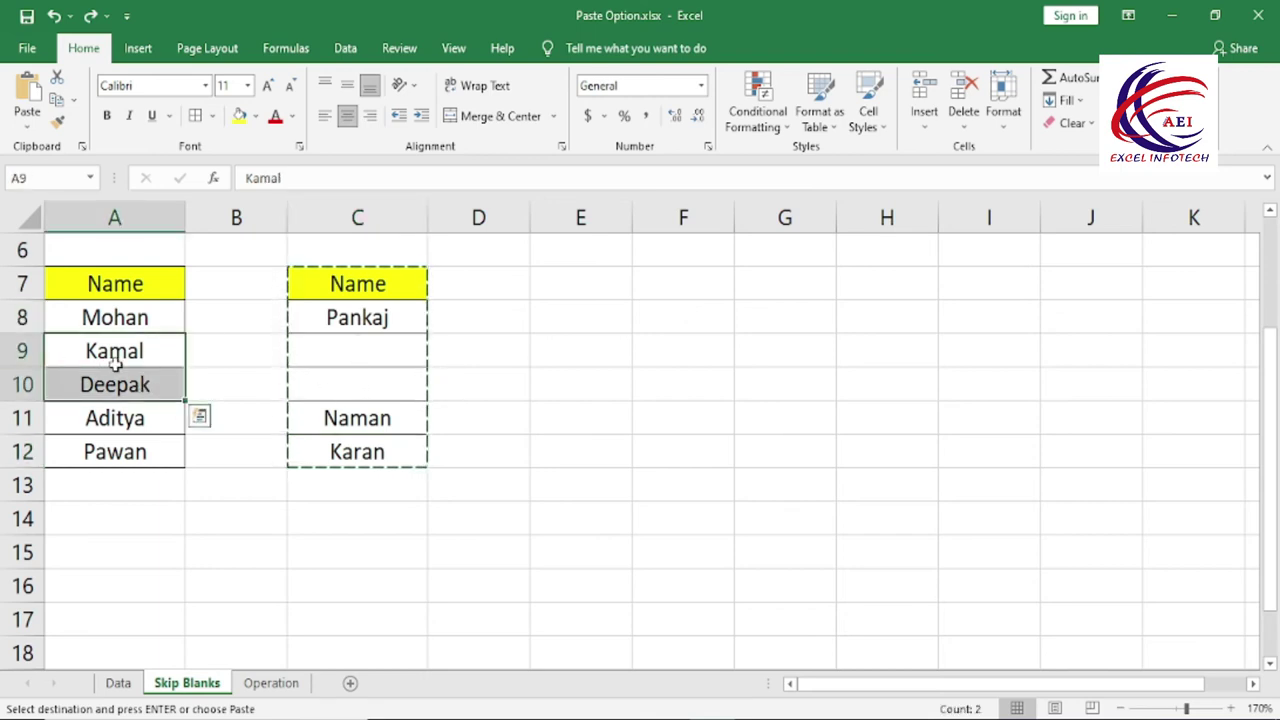
left_click_drag(340, 344, 340, 386)
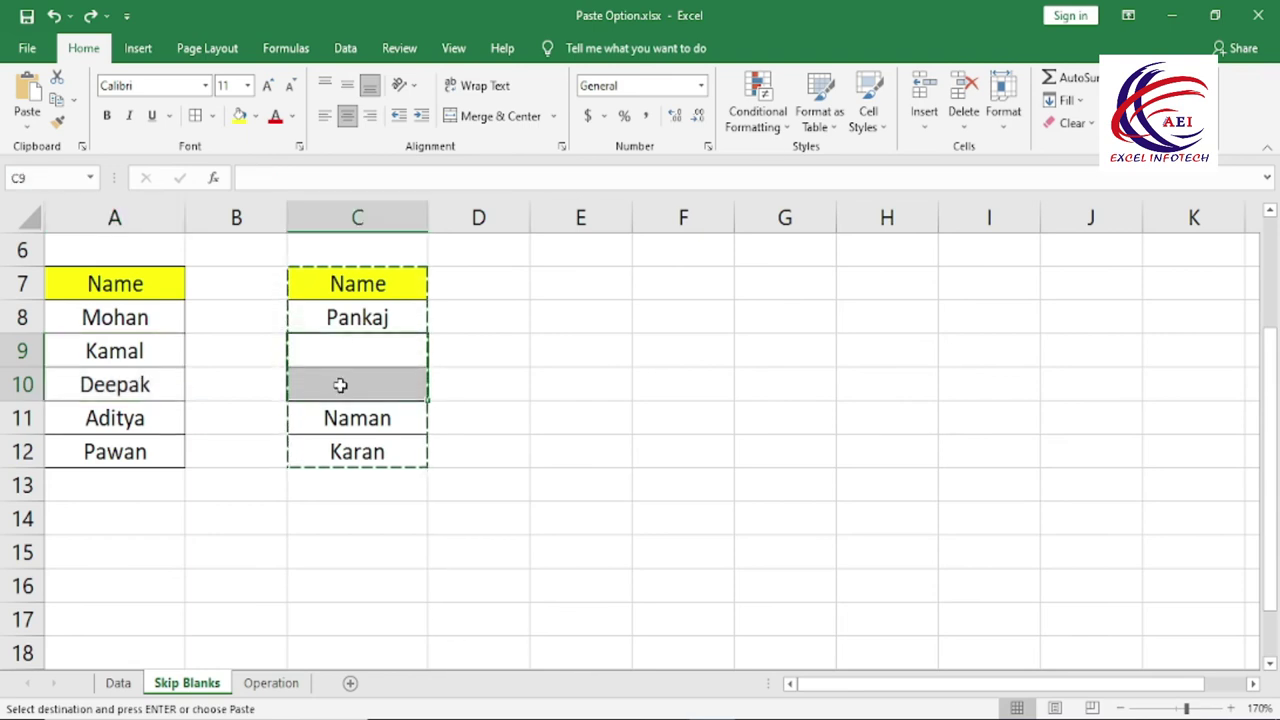
Reselect the second Name list C7:C12, then select A7:A12 as the paste target.
left_click(524, 380)
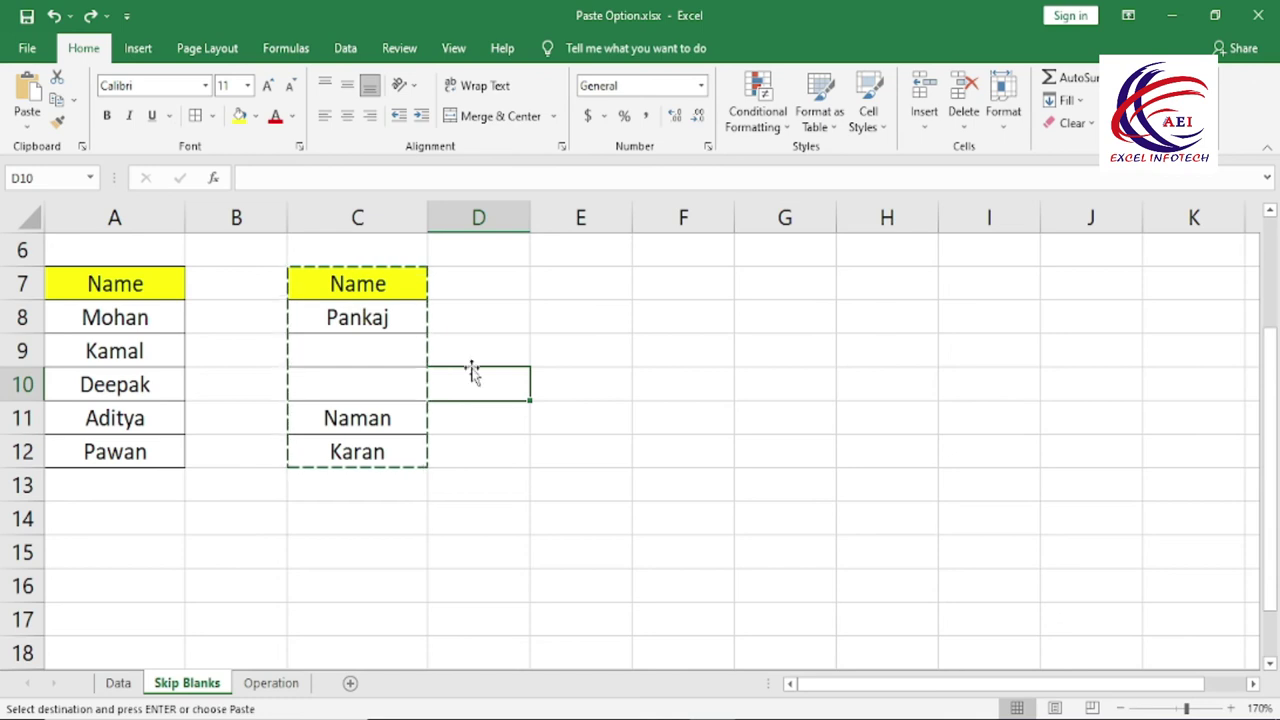
left_click(549, 318)
mouse_move(375, 283)
left_mouse_down()
mouse_move(385, 414)
mouse_move(374, 448)
left_mouse_up()
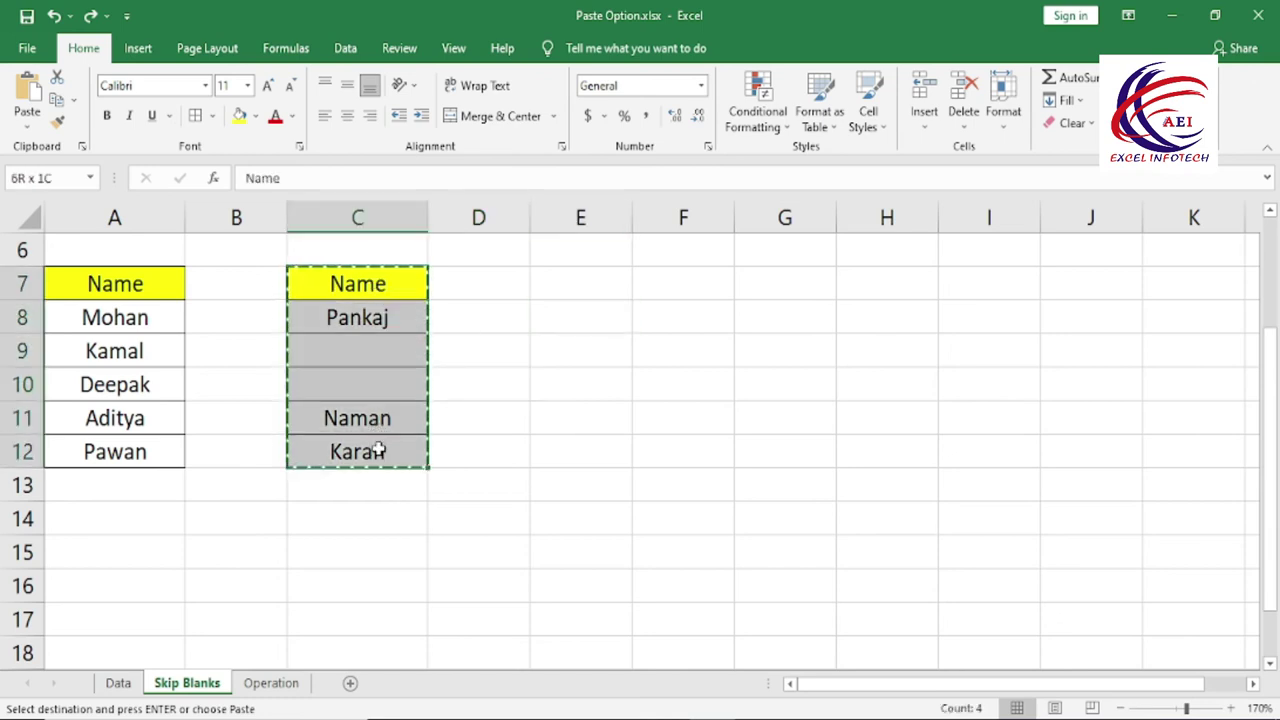
key("ctrl+v")
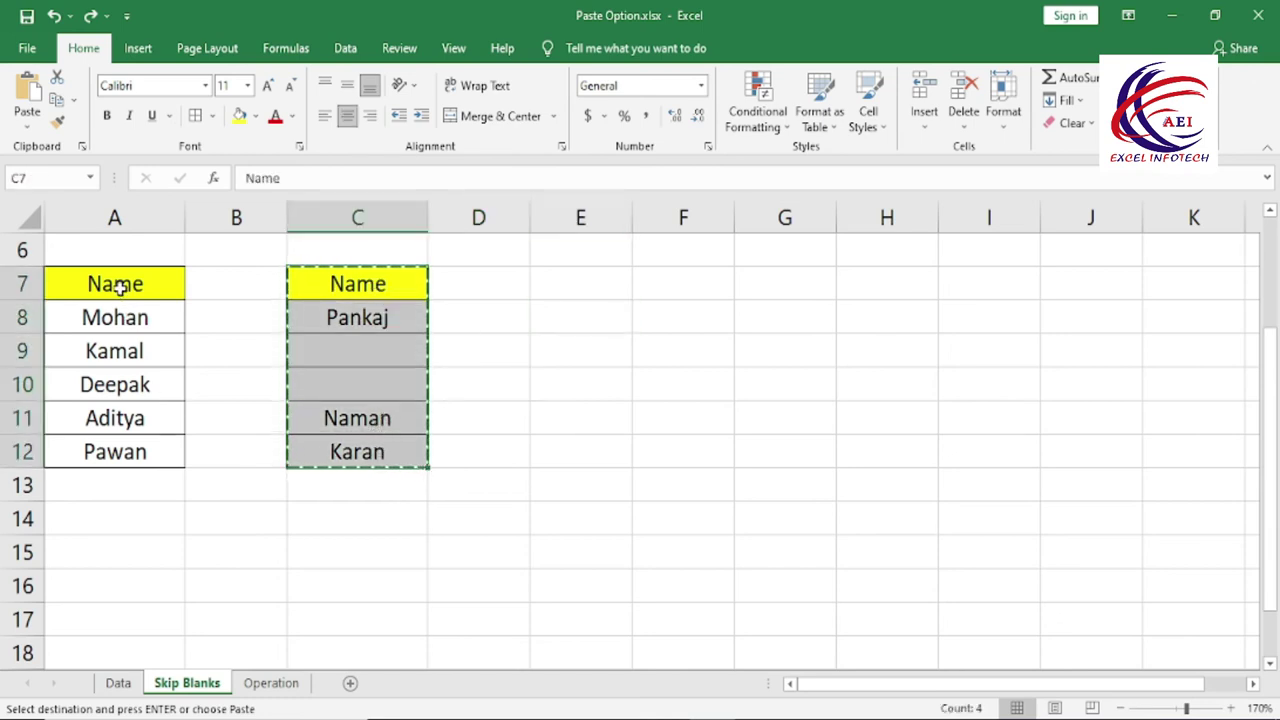
left_click_drag(114, 284, 130, 448)
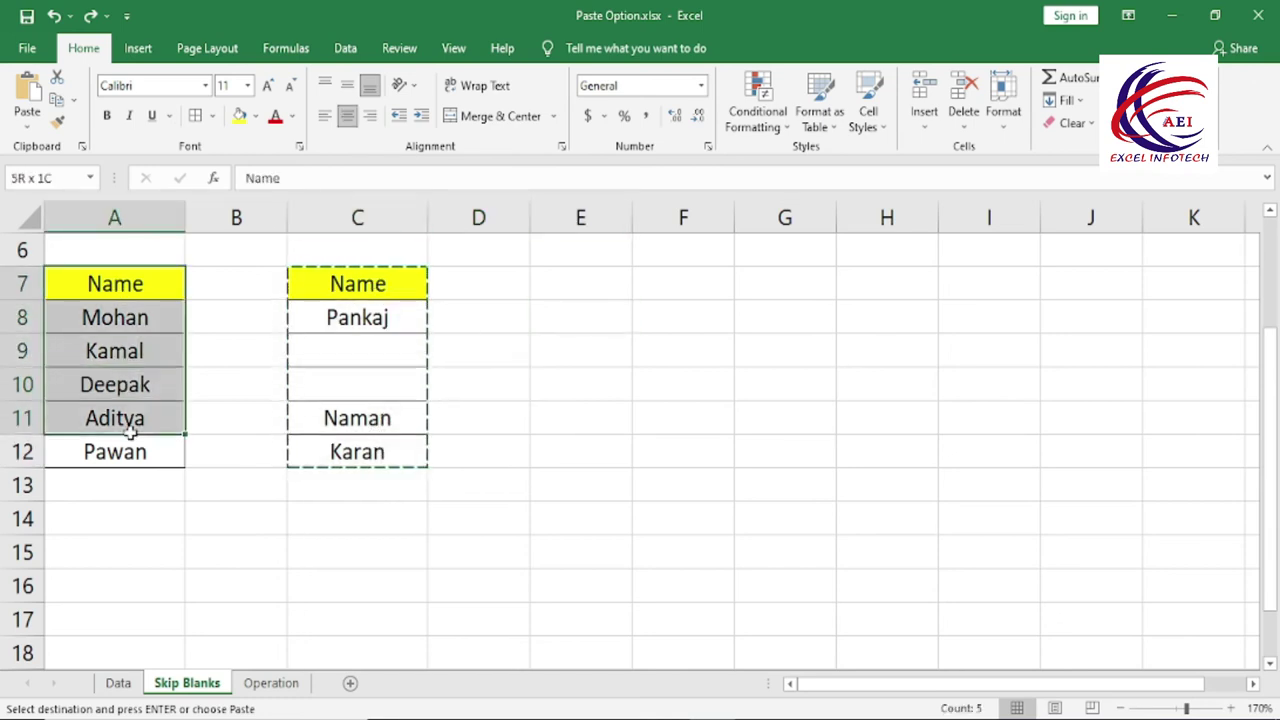
Open the Paste Special dialog from the Home Paste dropdown.
left_click(30, 118)
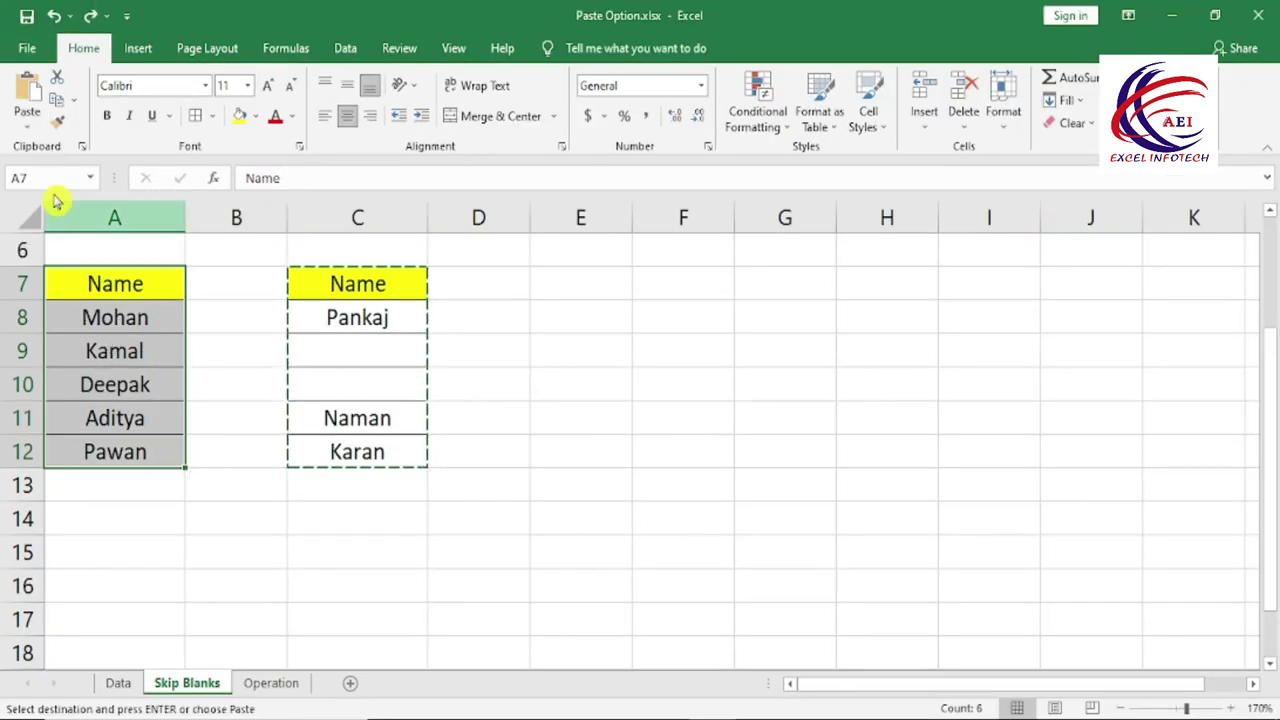
left_click(27, 118)
left_click(68, 332)
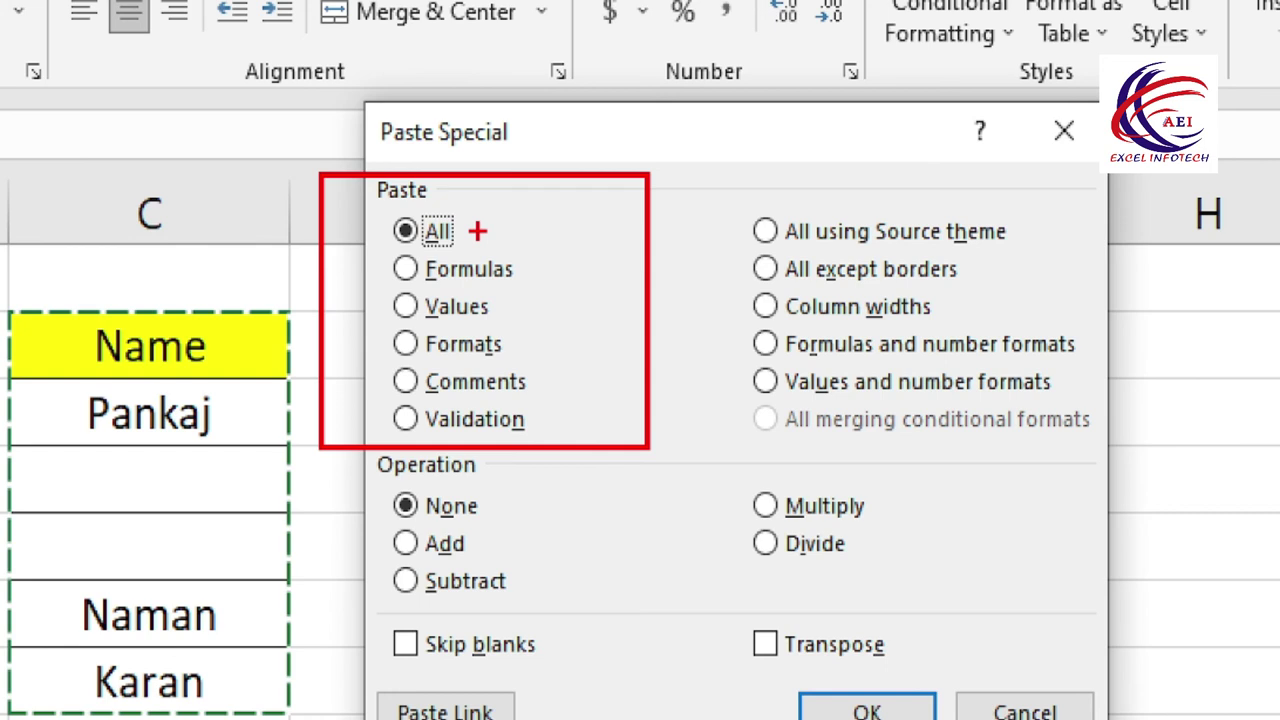
Walk through the options in the Paste Special dialog.
left_click_drag(466, 225, 524, 212)
left_click_drag(530, 266, 610, 220)
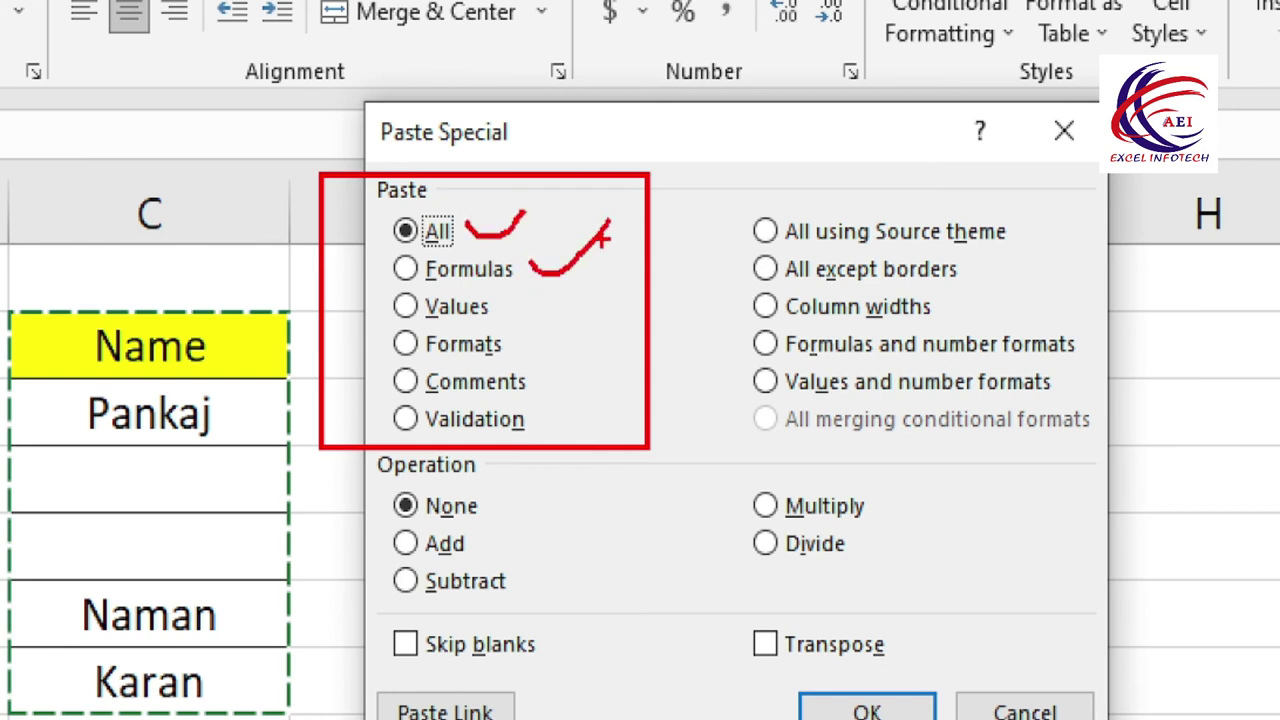
left_click_drag(502, 304, 610, 265)
left_click_drag(508, 345, 598, 305)
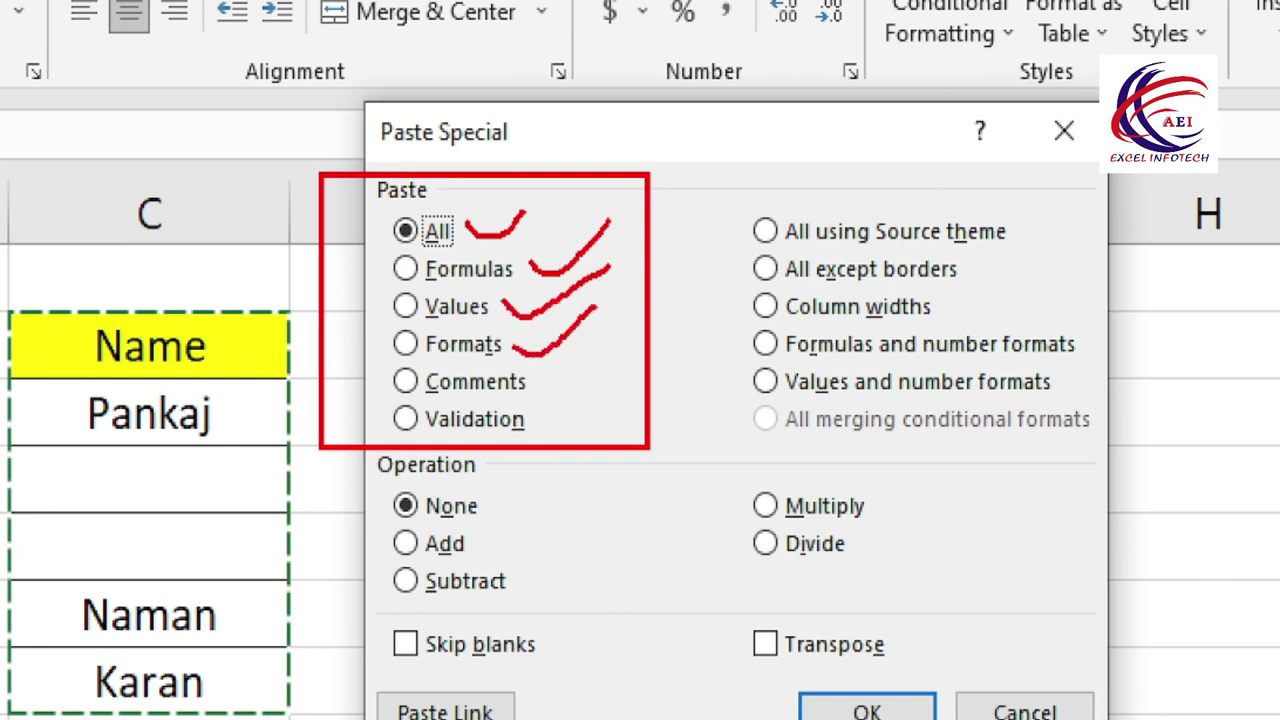
left_click_drag(545, 386, 618, 330)
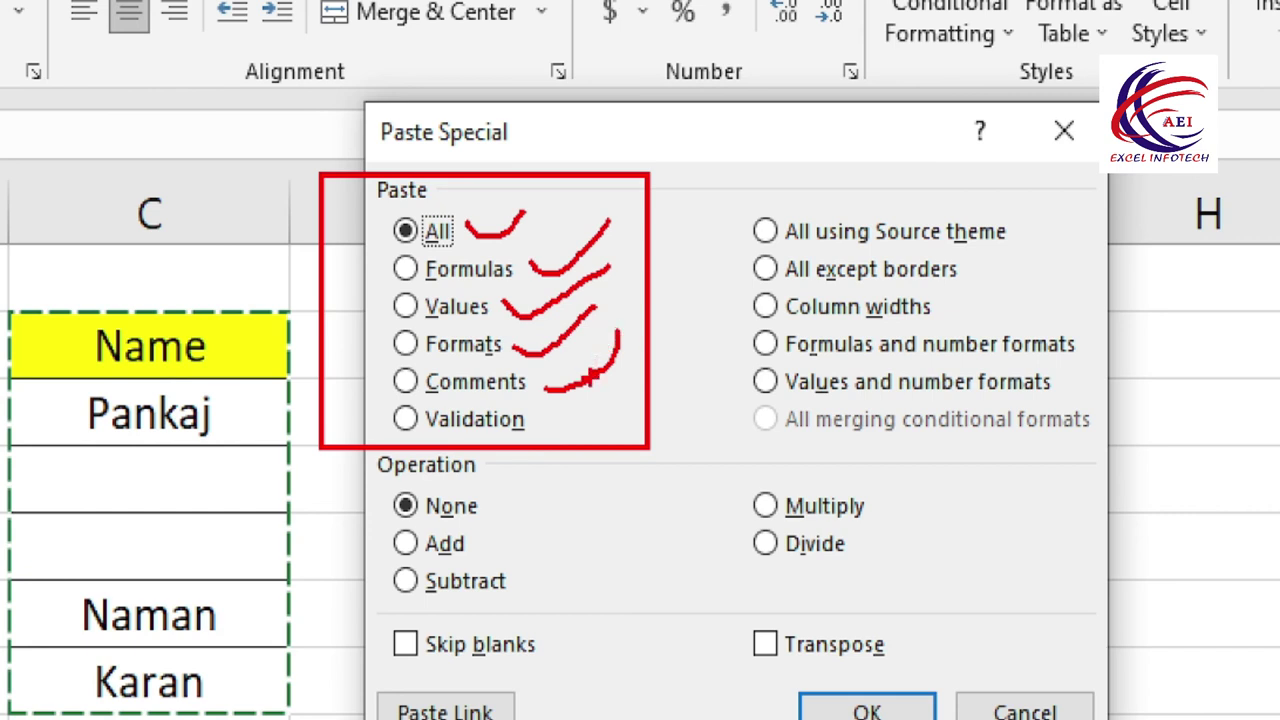
left_click_drag(584, 429, 618, 397)
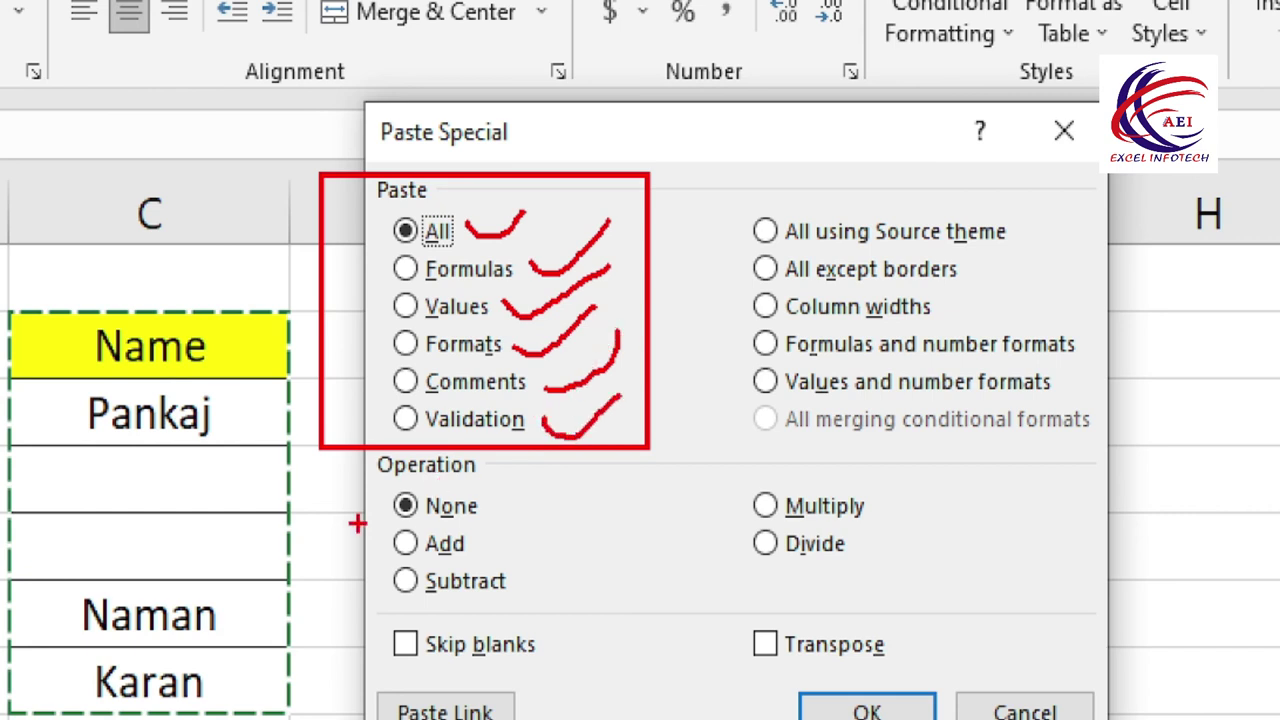
mouse_move(362, 478)
left_mouse_down()
mouse_move(466, 424)
mouse_move(372, 490)
left_mouse_up()
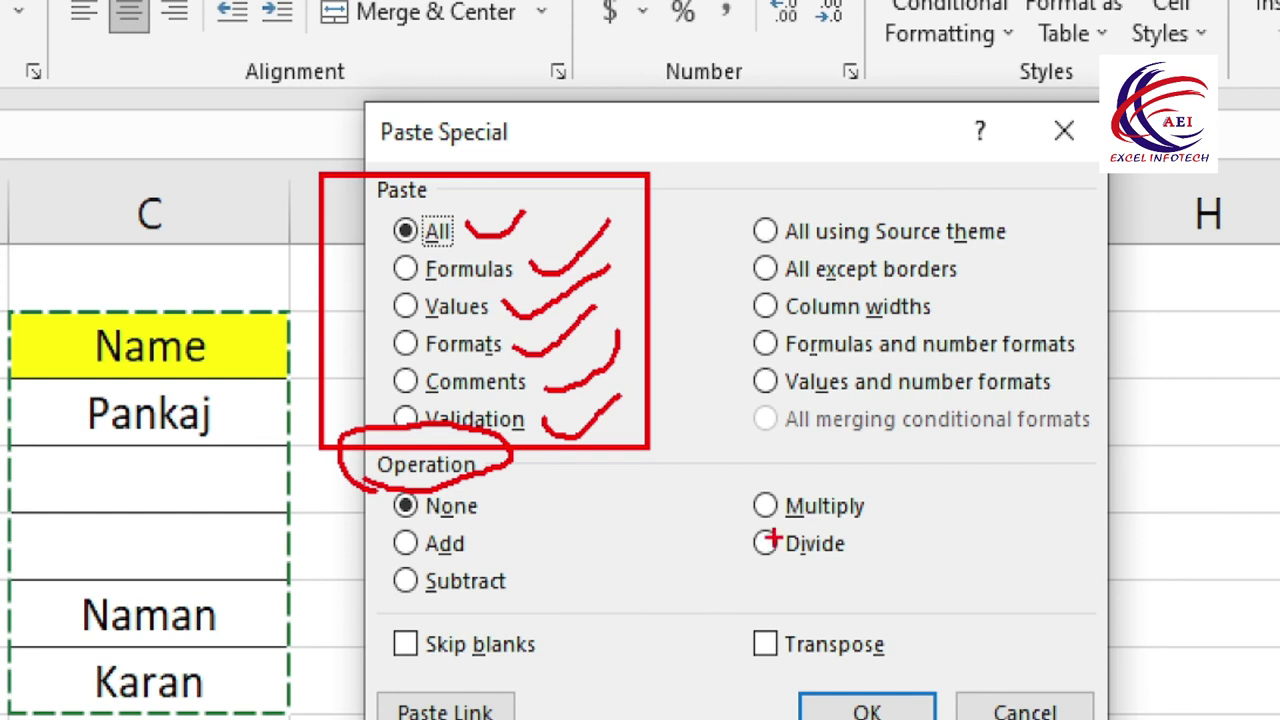
mouse_move(360, 621)
left_mouse_down()
mouse_move(425, 614)
mouse_move(370, 600)
left_mouse_up()
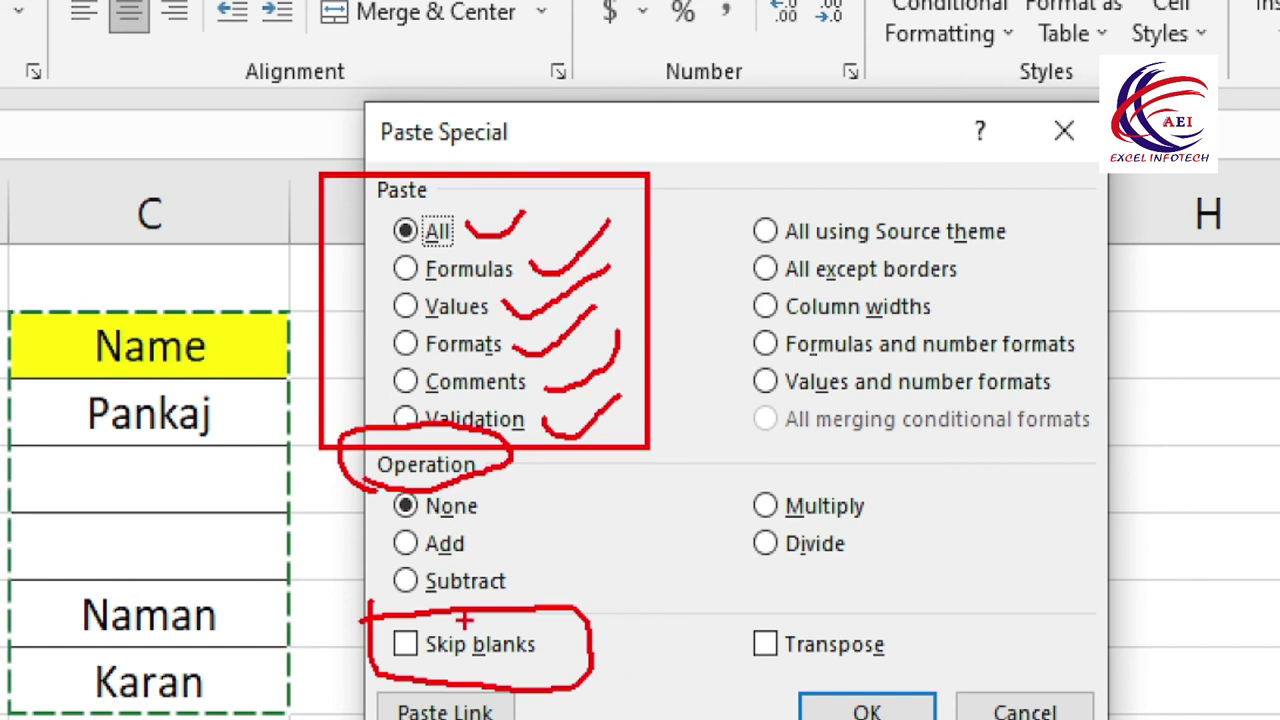
left_click_drag(374, 622, 425, 616)
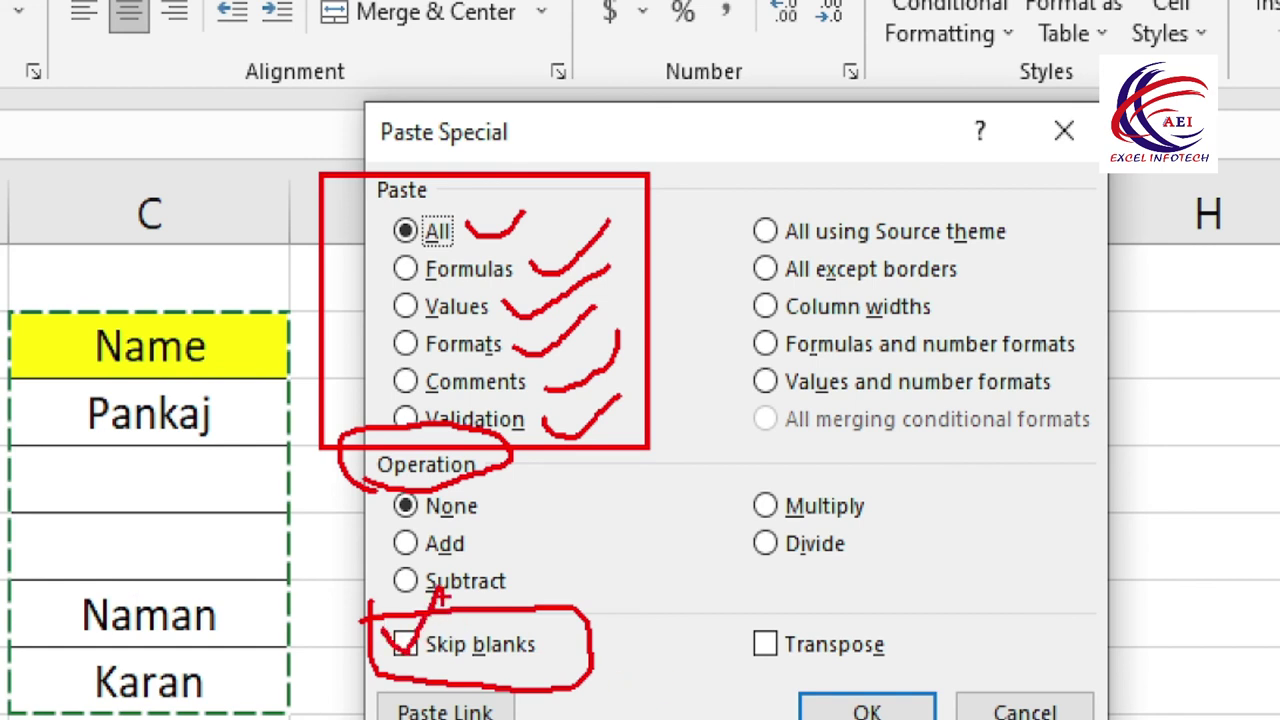
mouse_move(862, 670)
left_mouse_down()
mouse_move(835, 718)
mouse_move(876, 660)
left_mouse_up()
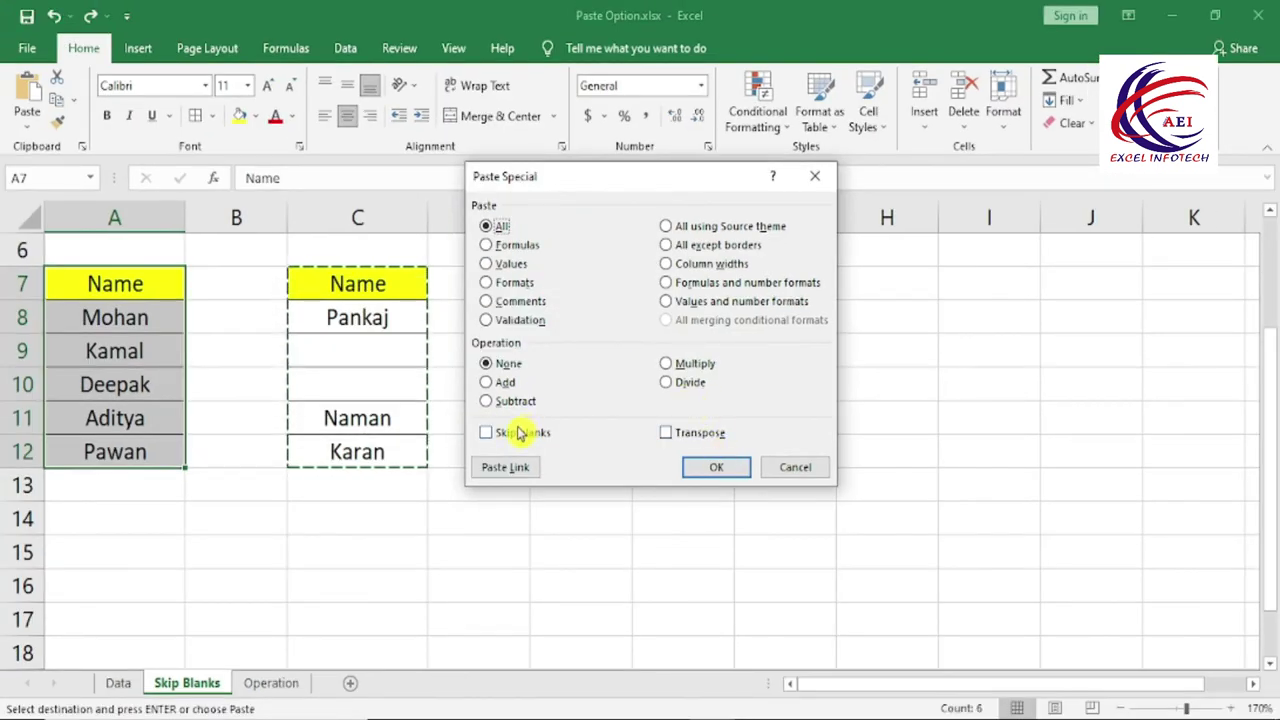
Paste with Skip blanks so A8:A12 takes the second list's names, then go to the Operation sheet.
left_click(490, 436)
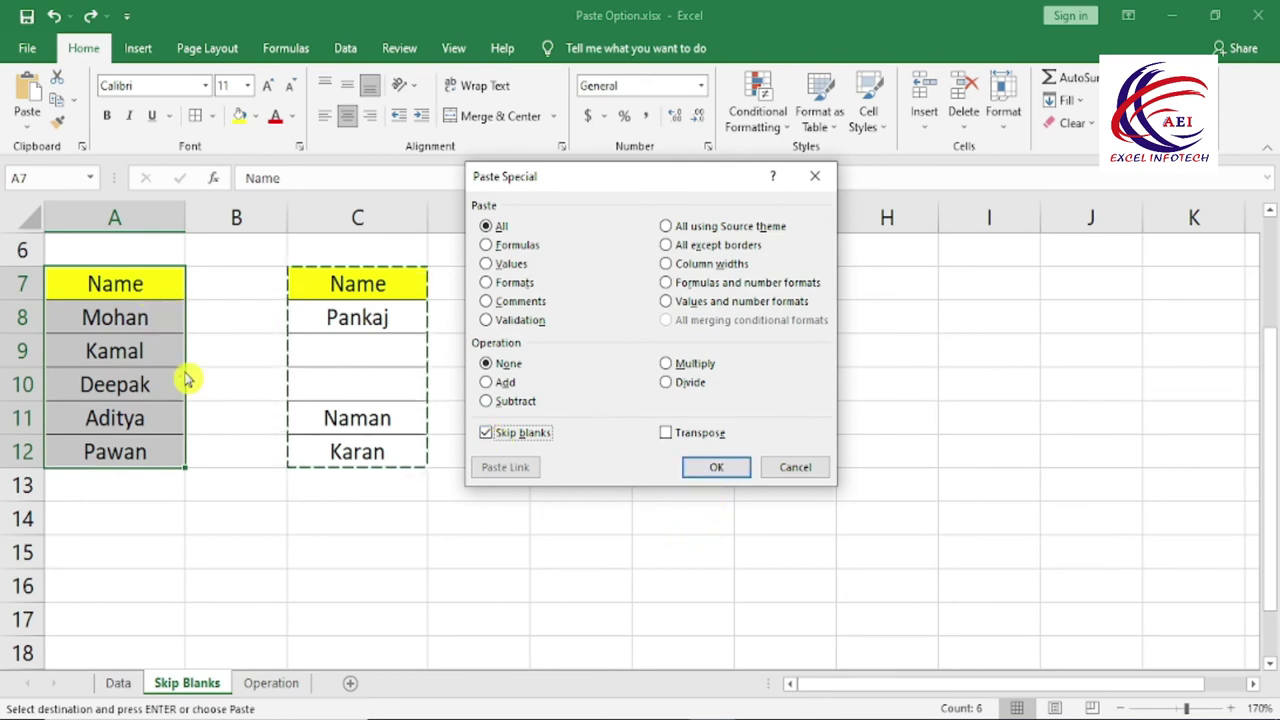
left_click(703, 468)
left_click(534, 463)
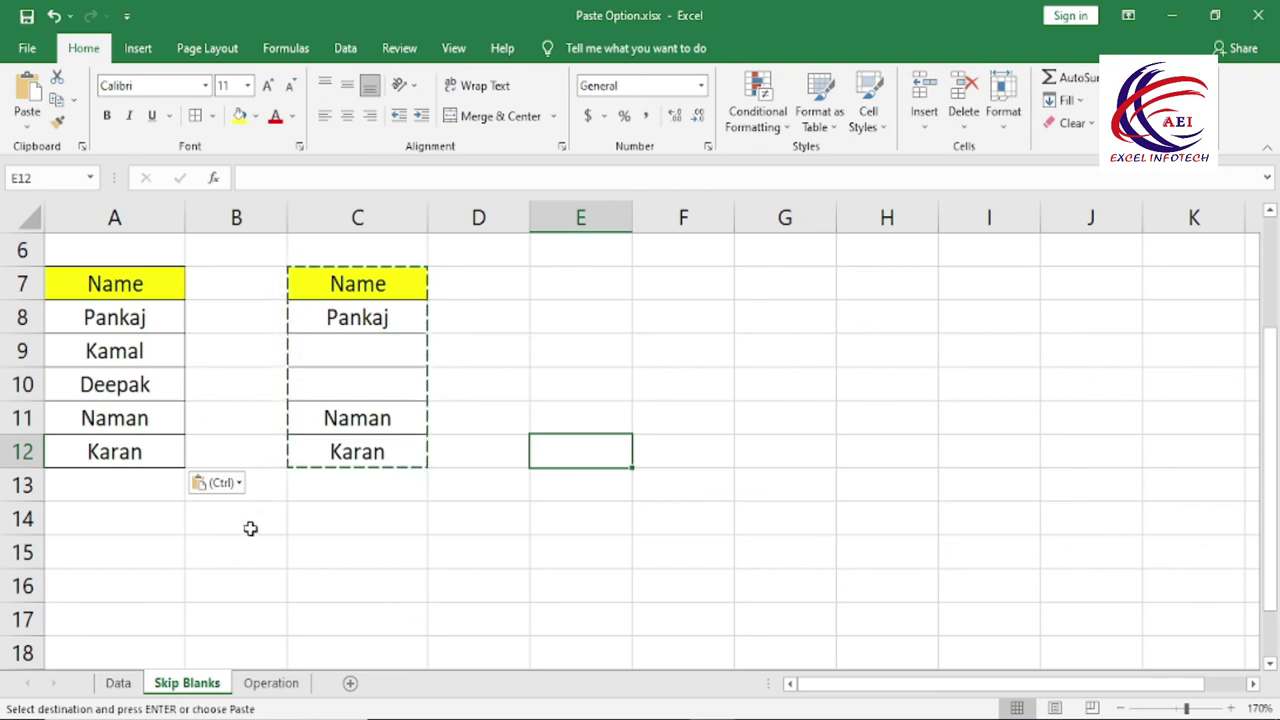
left_click(271, 683)
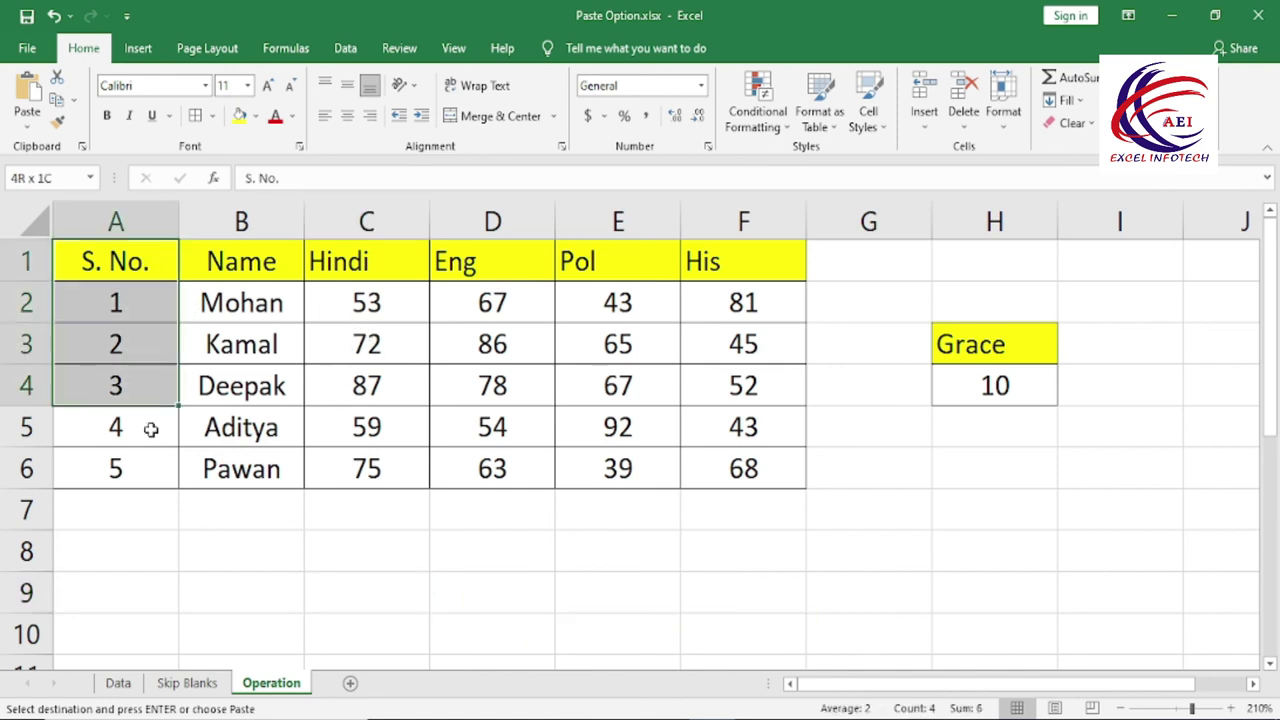
Point out the S. No., Name, Hindi, Eng, Pol and His columns of the marks table.
left_click_drag(148, 273, 150, 468)
left_click_drag(223, 260, 271, 460)
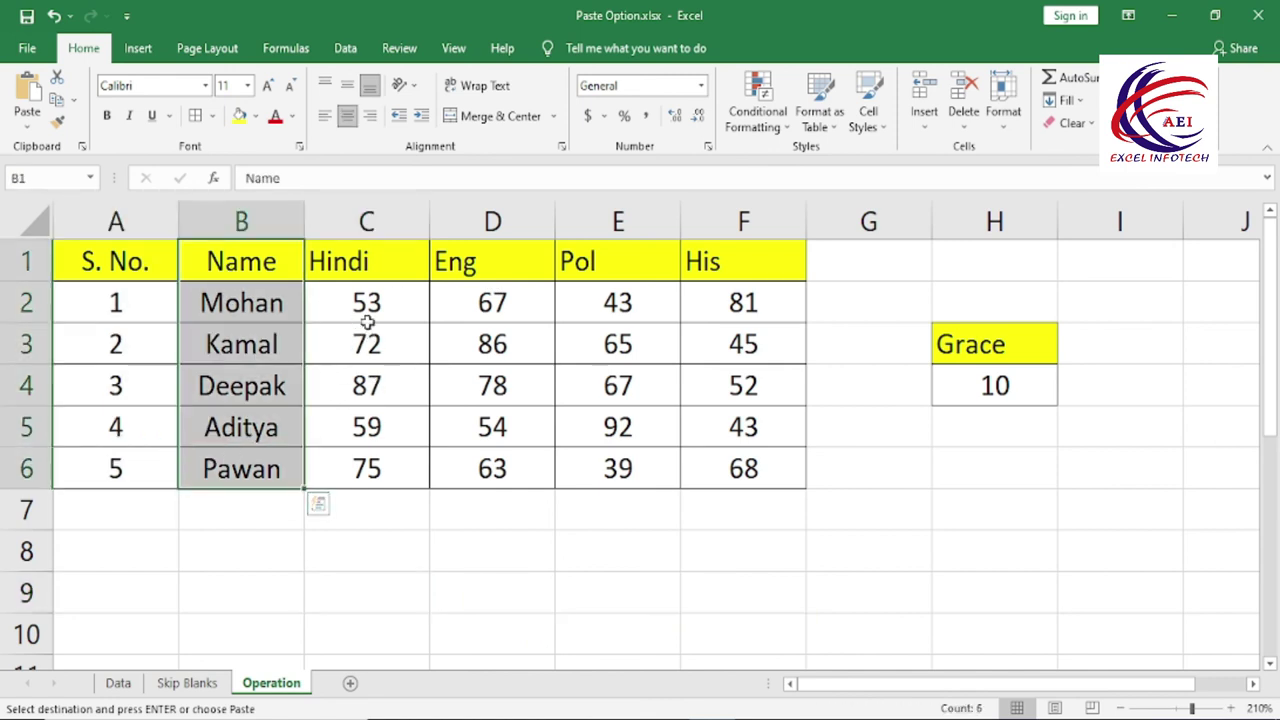
left_click_drag(366, 303, 375, 468)
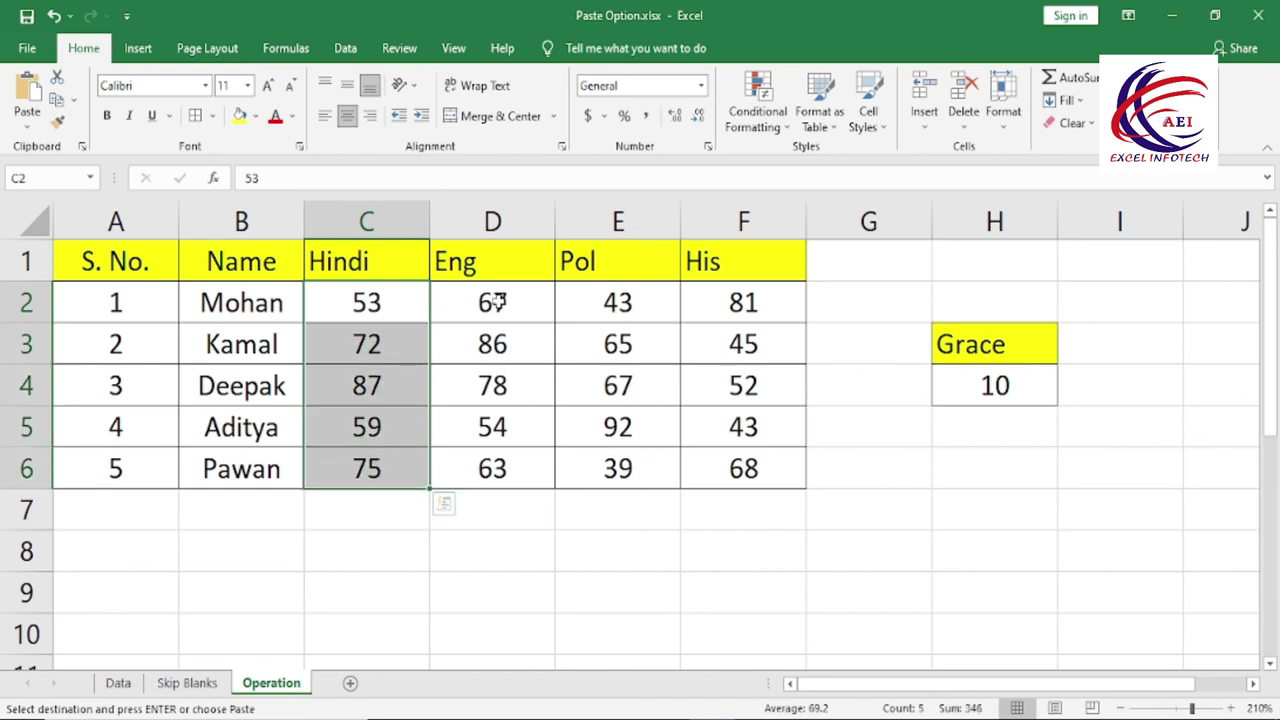
left_click_drag(492, 304, 492, 468)
left_click_drag(618, 310, 618, 468)
left_click_drag(748, 312, 752, 479)
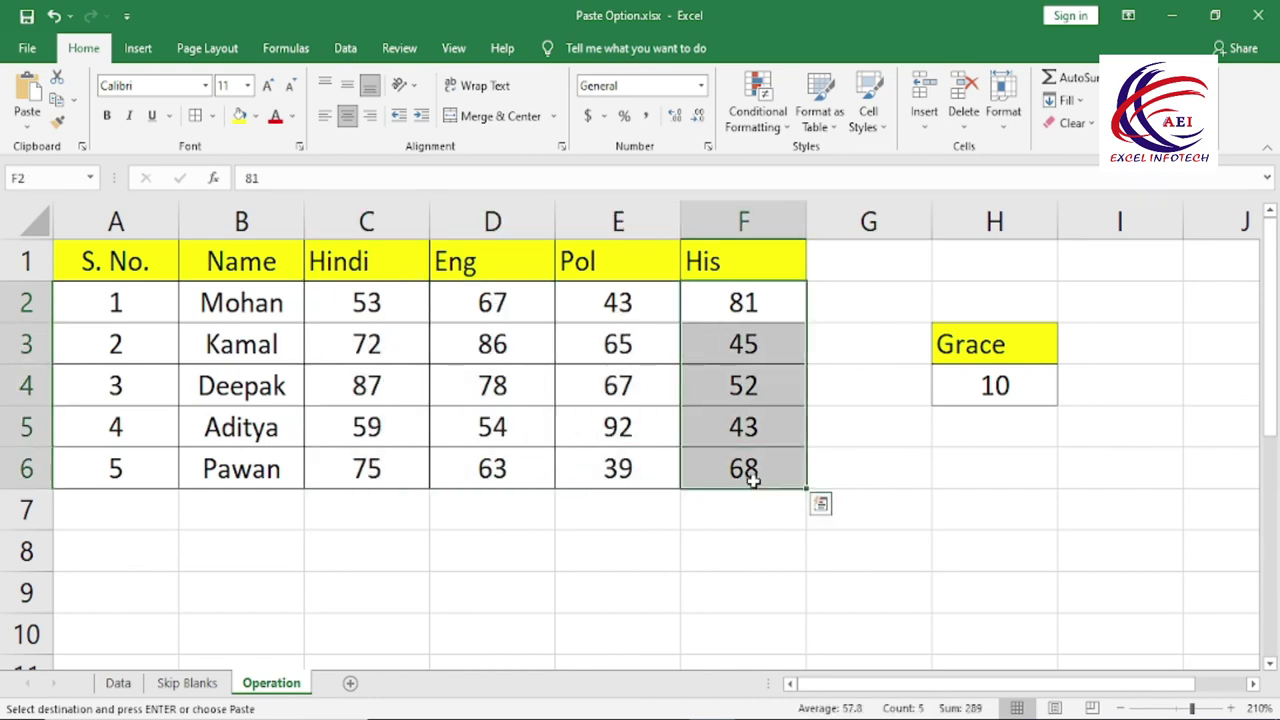
left_click(880, 441)
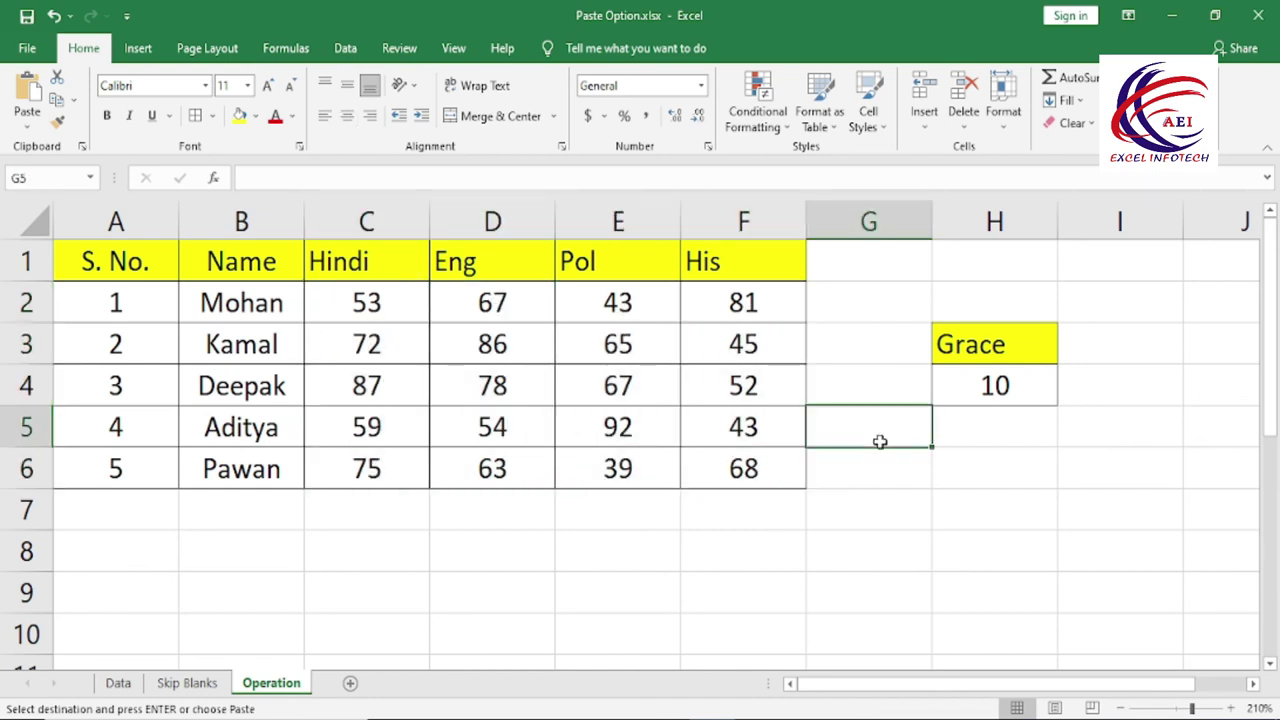
Copy the Grace value 10 from H4 and select the marks range C2:F6.
left_click(957, 388)
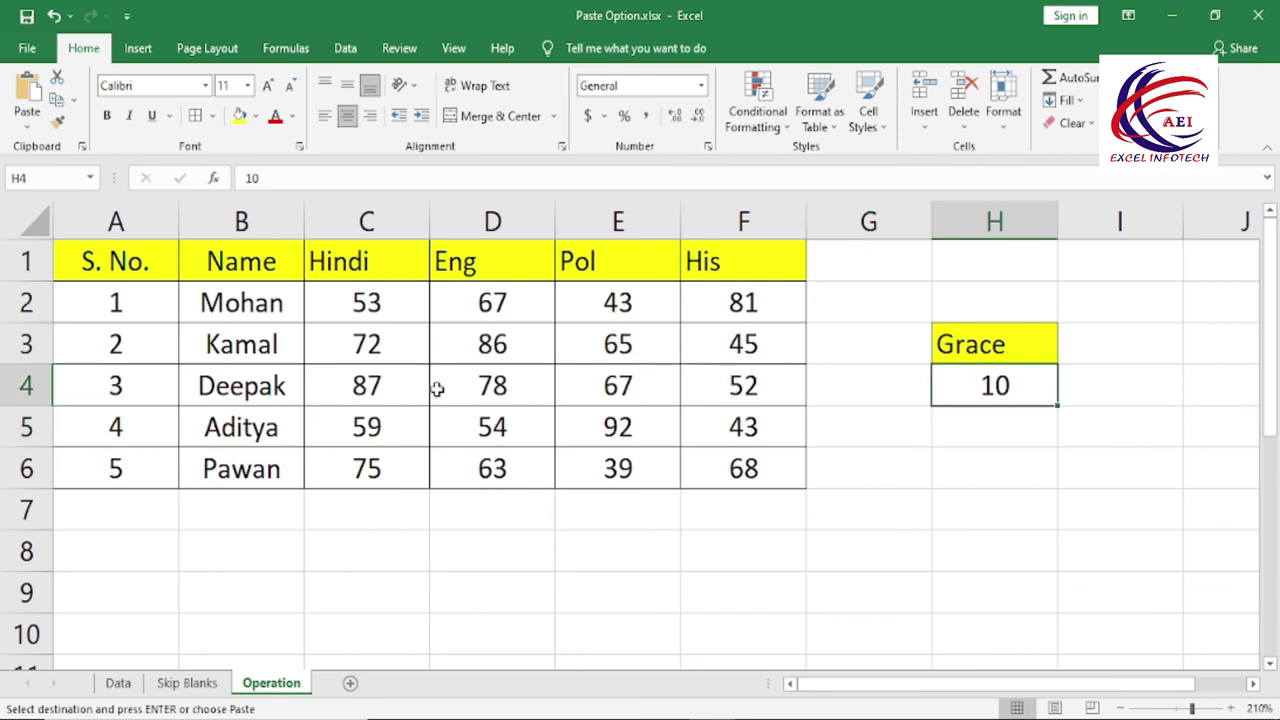
left_click(614, 468)
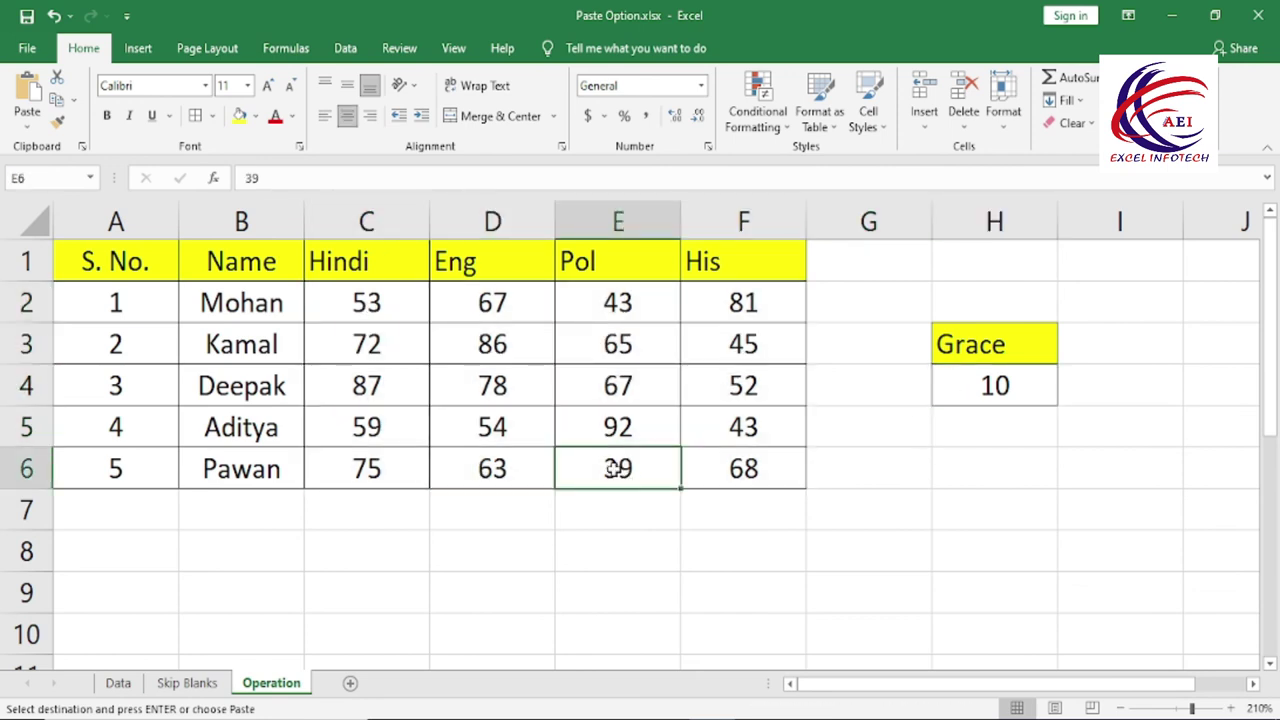
left_click_drag(363, 311, 675, 482)
left_click(975, 388)
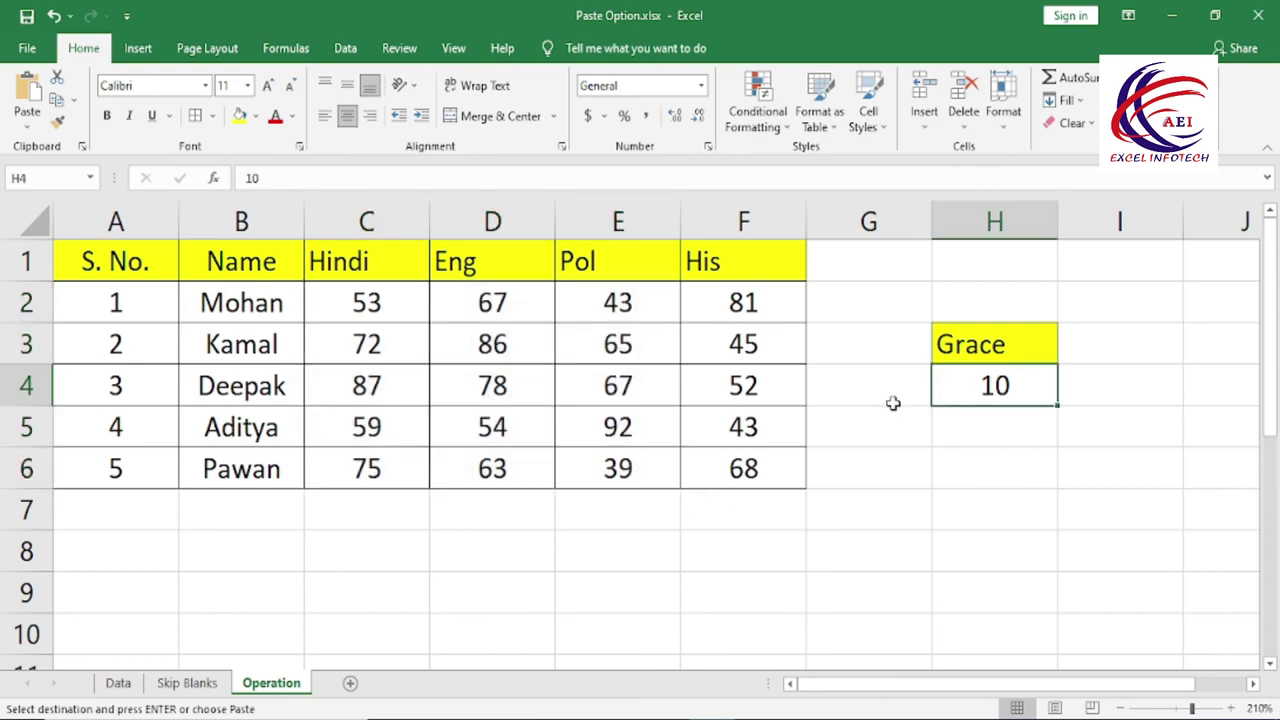
left_click(500, 402)
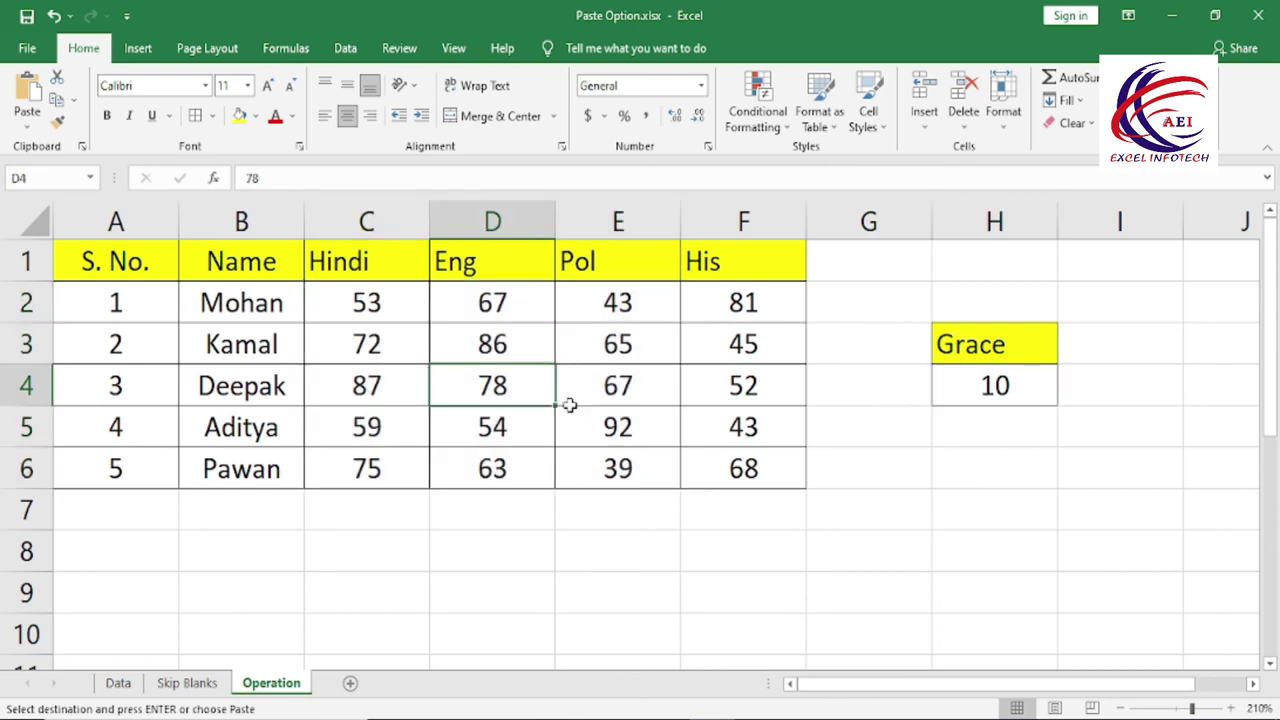
left_click(1003, 385)
key("Escape")
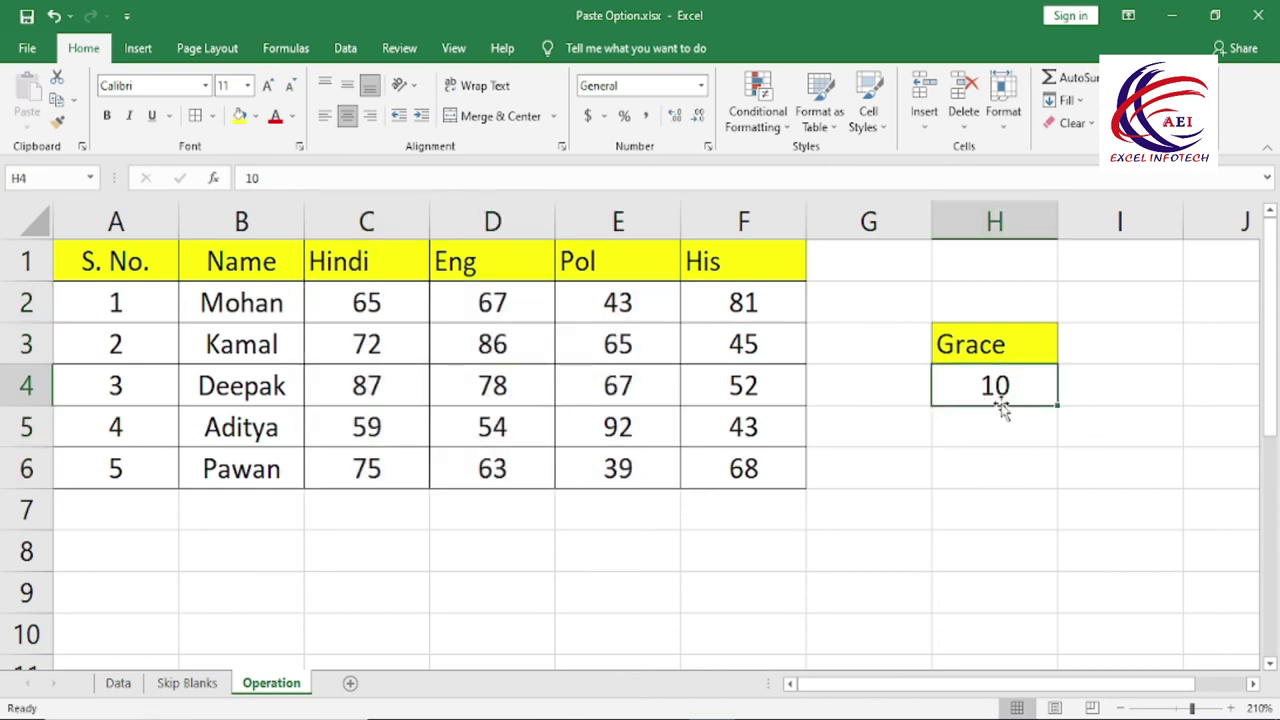
key("ctrl+c")
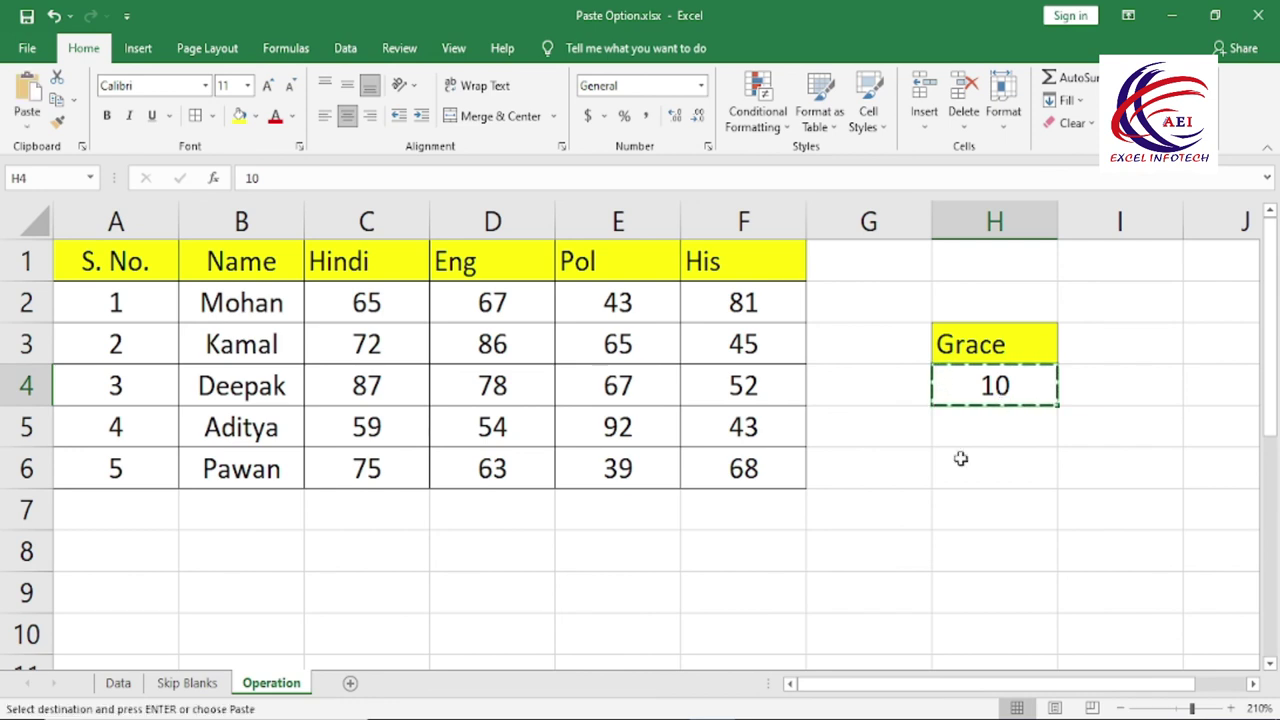
mouse_move(366, 302)
left_mouse_down()
mouse_move(591, 423)
mouse_move(727, 469)
left_mouse_up()
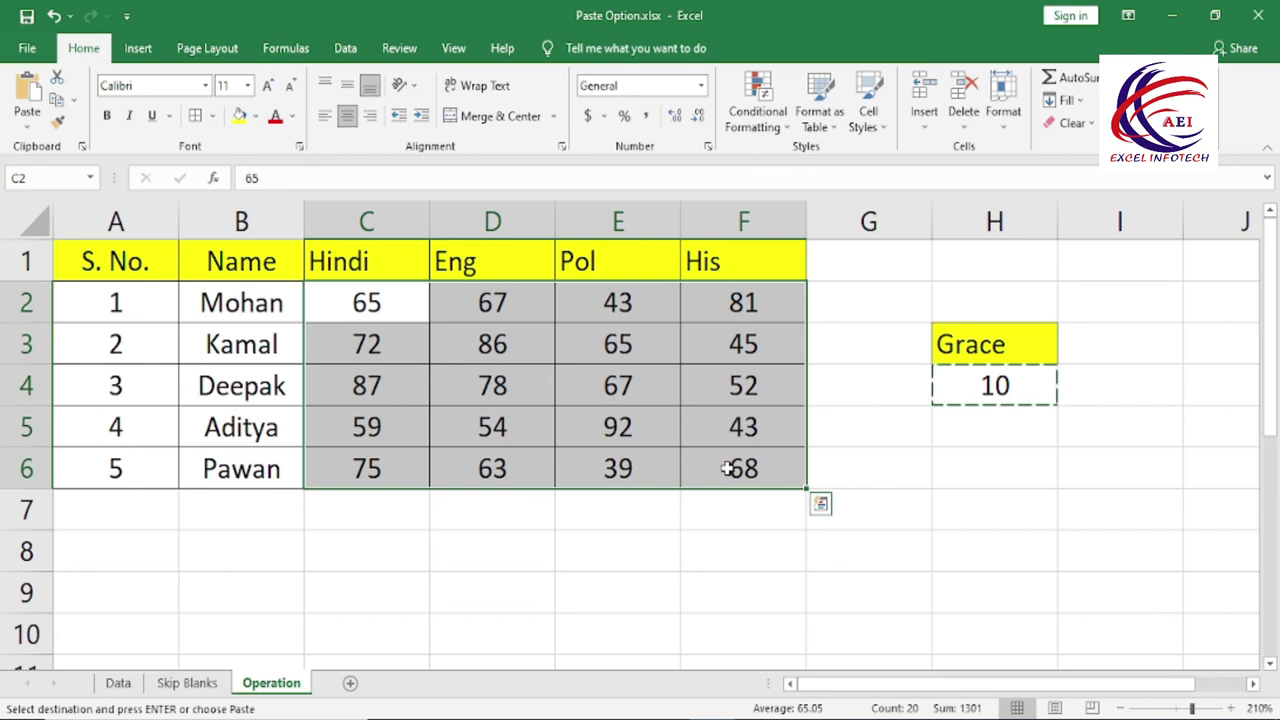
left_click(28, 137)
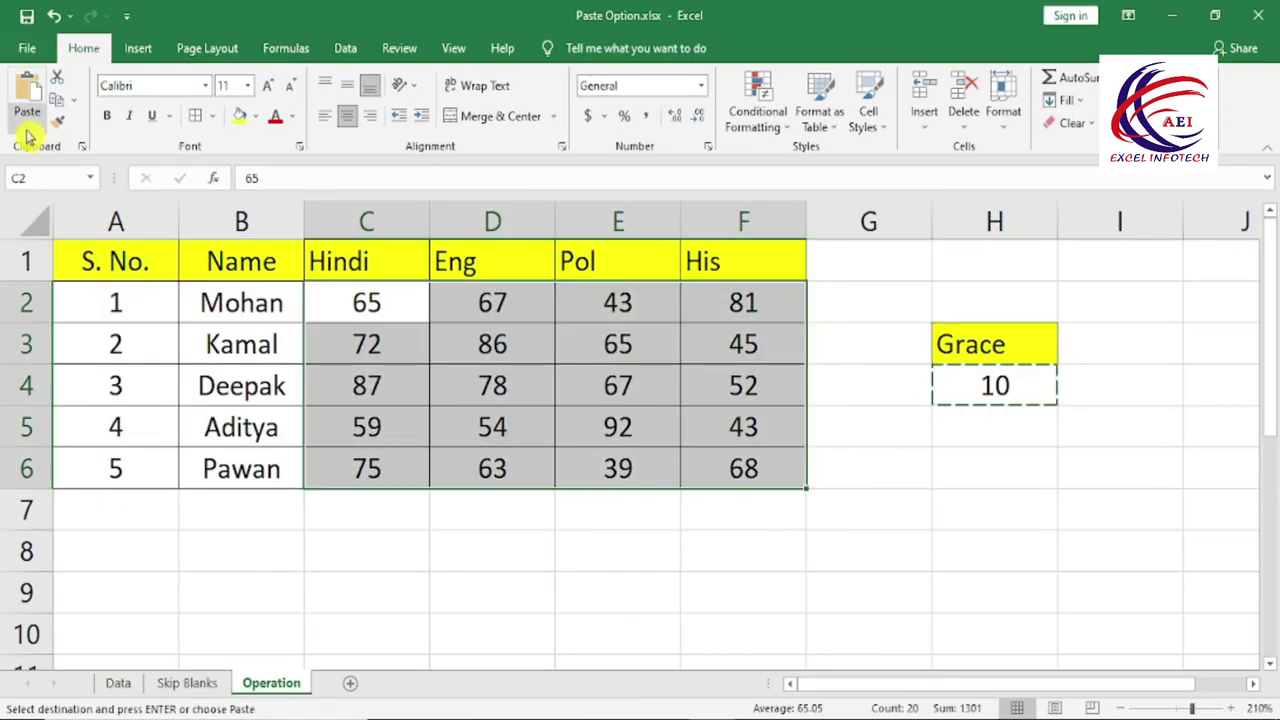
left_click(27, 130)
left_click(77, 340)
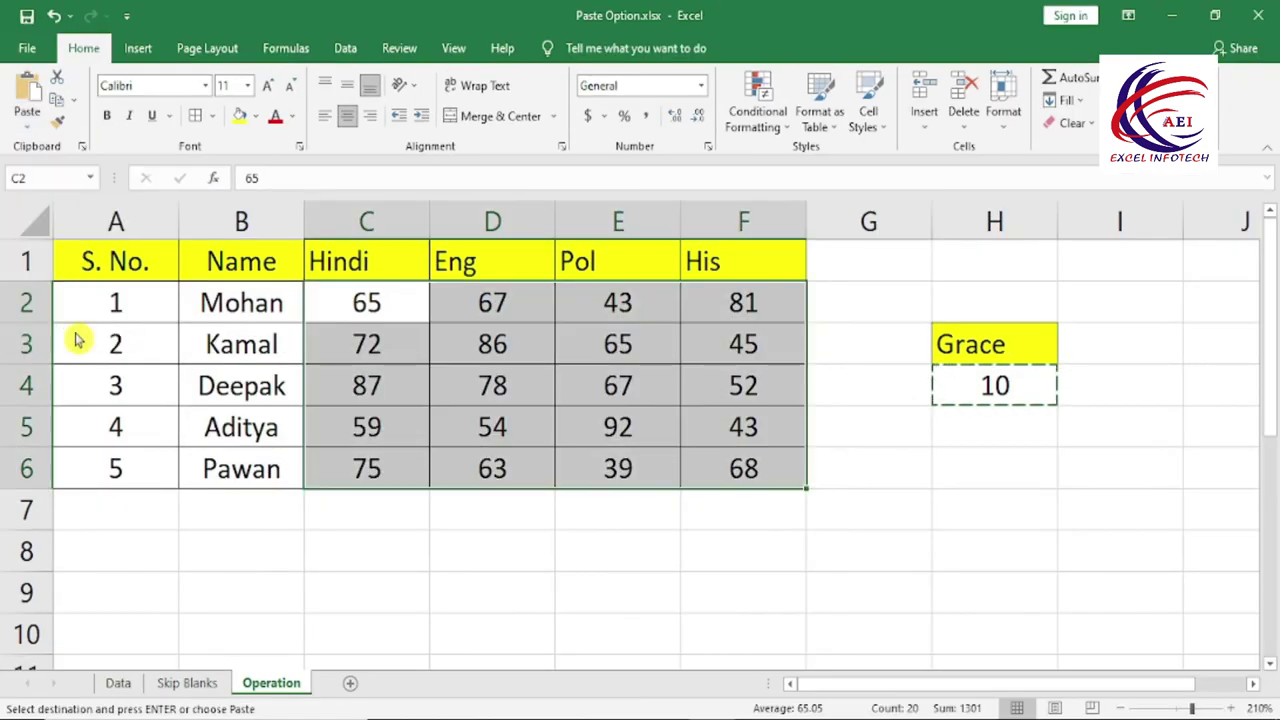
left_click_drag(609, 314, 572, 220)
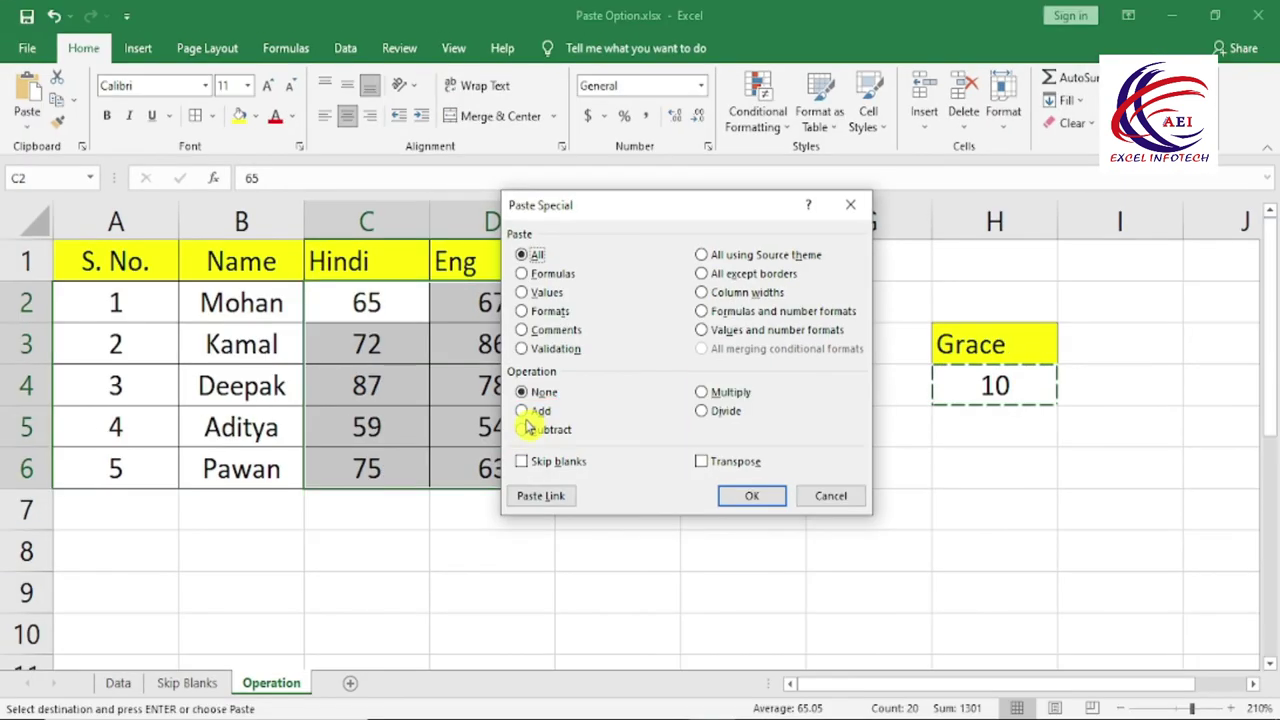
left_click(521, 411)
left_click(740, 497)
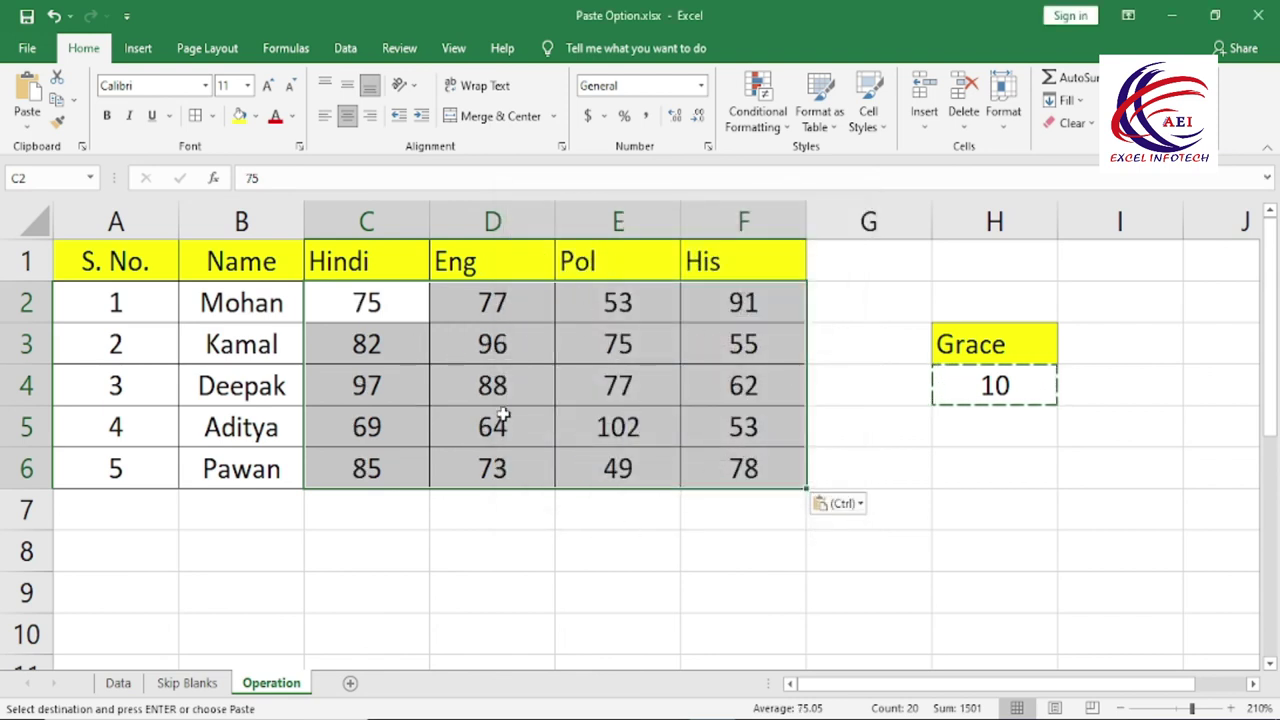
key("ctrl+z")
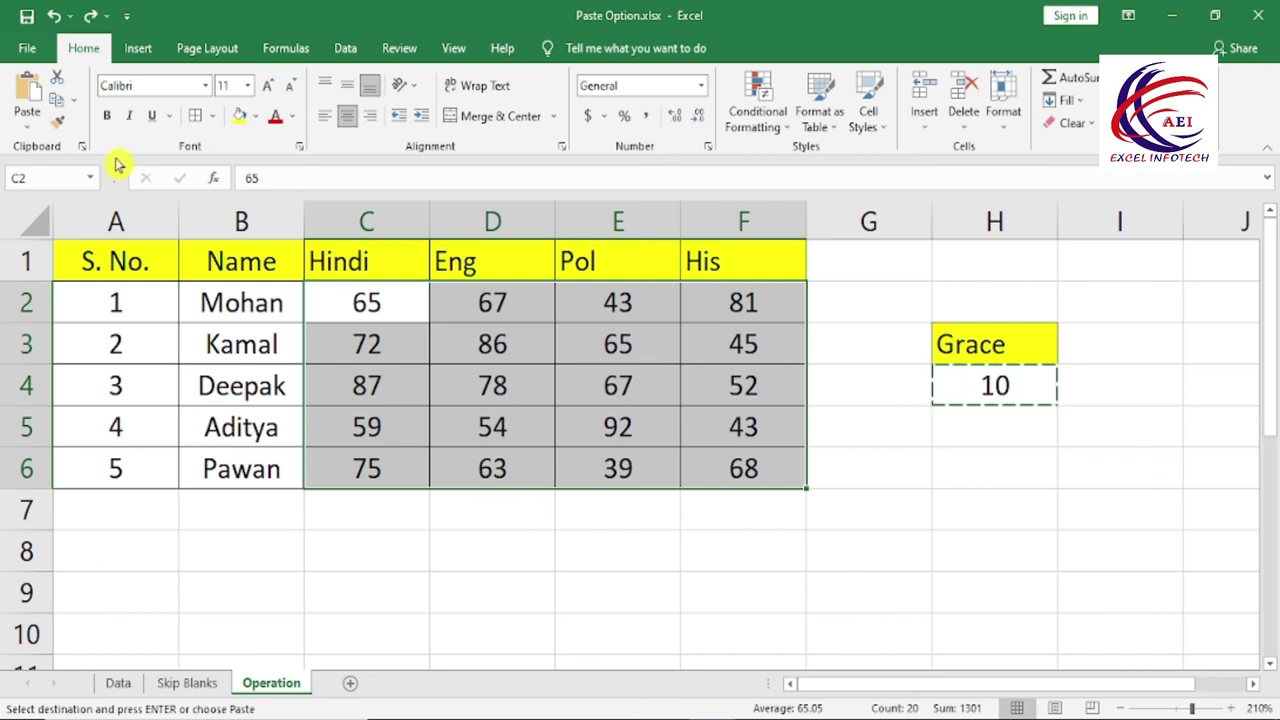
left_click(40, 128)
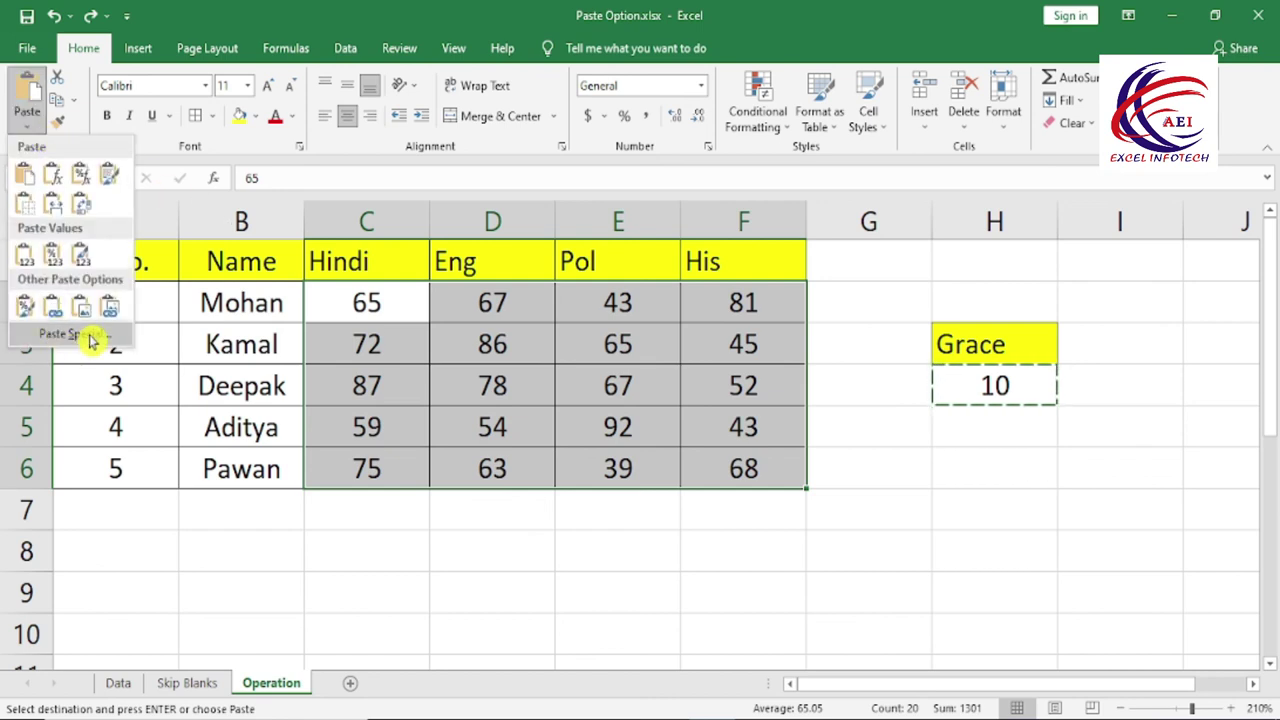
left_click(90, 340)
left_click(525, 411)
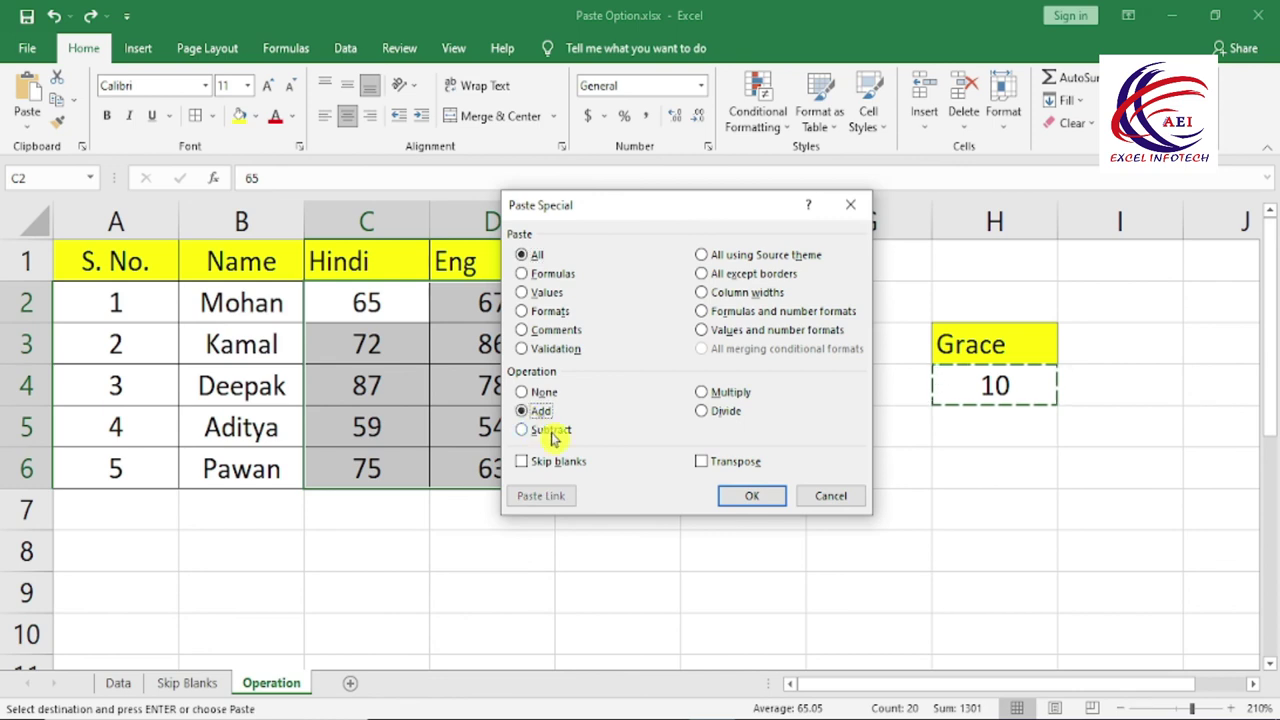
left_click(745, 497)
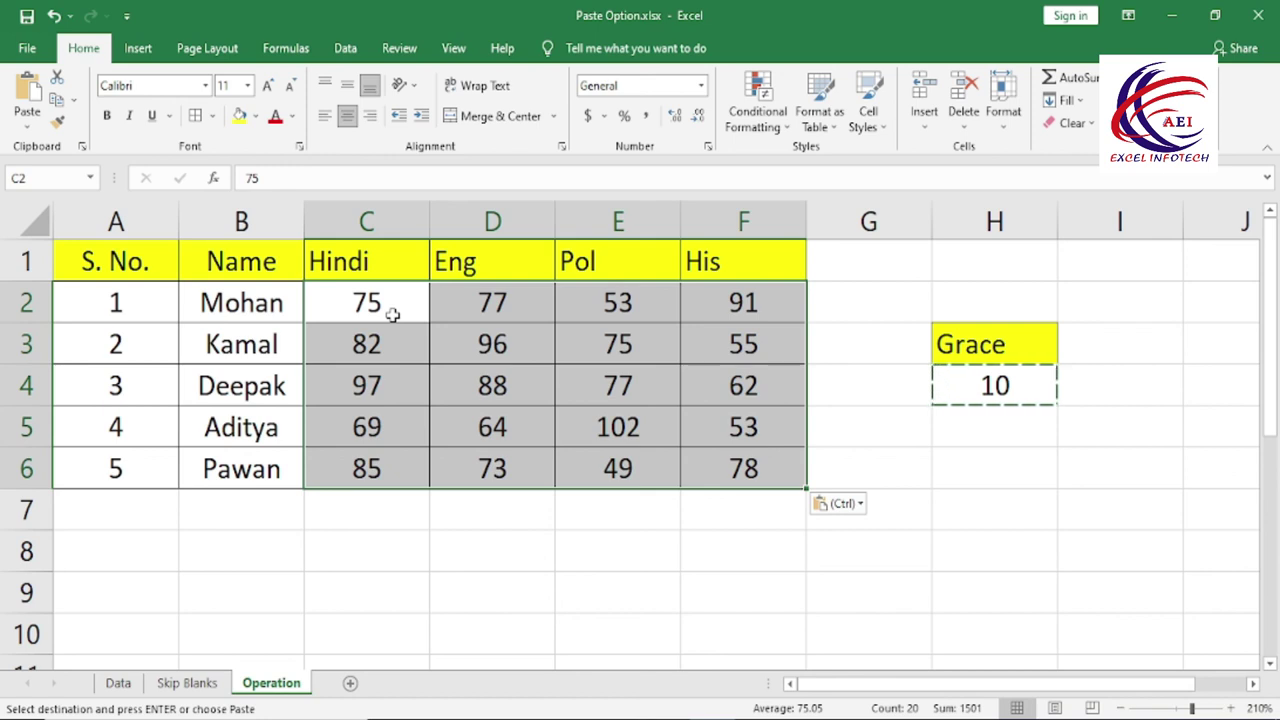
key("ctrl+alt+v")
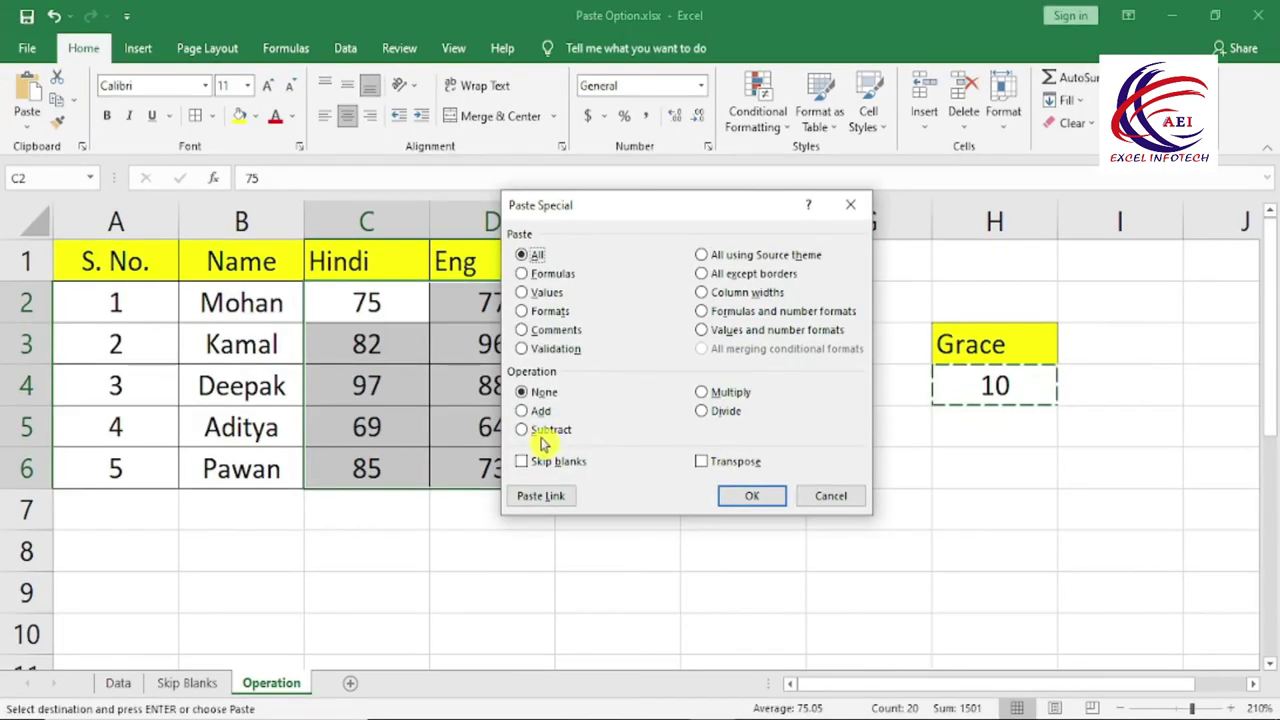
left_click(535, 438)
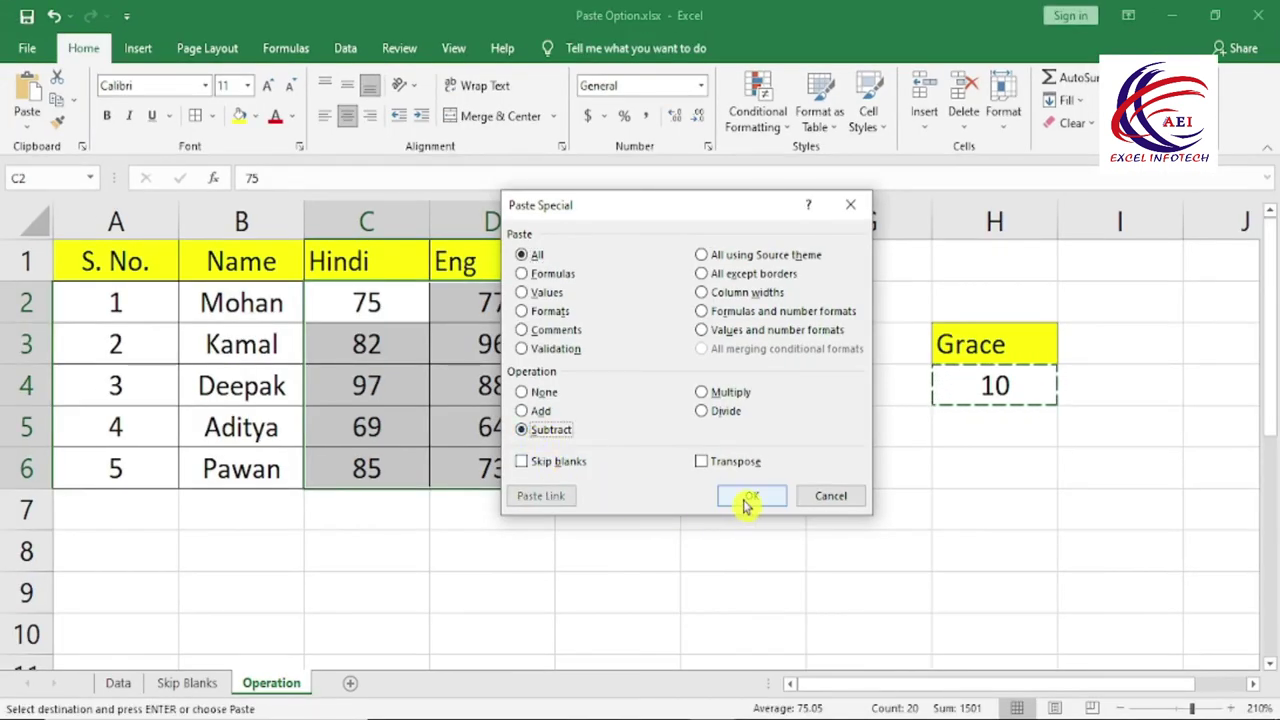
left_click(748, 497)
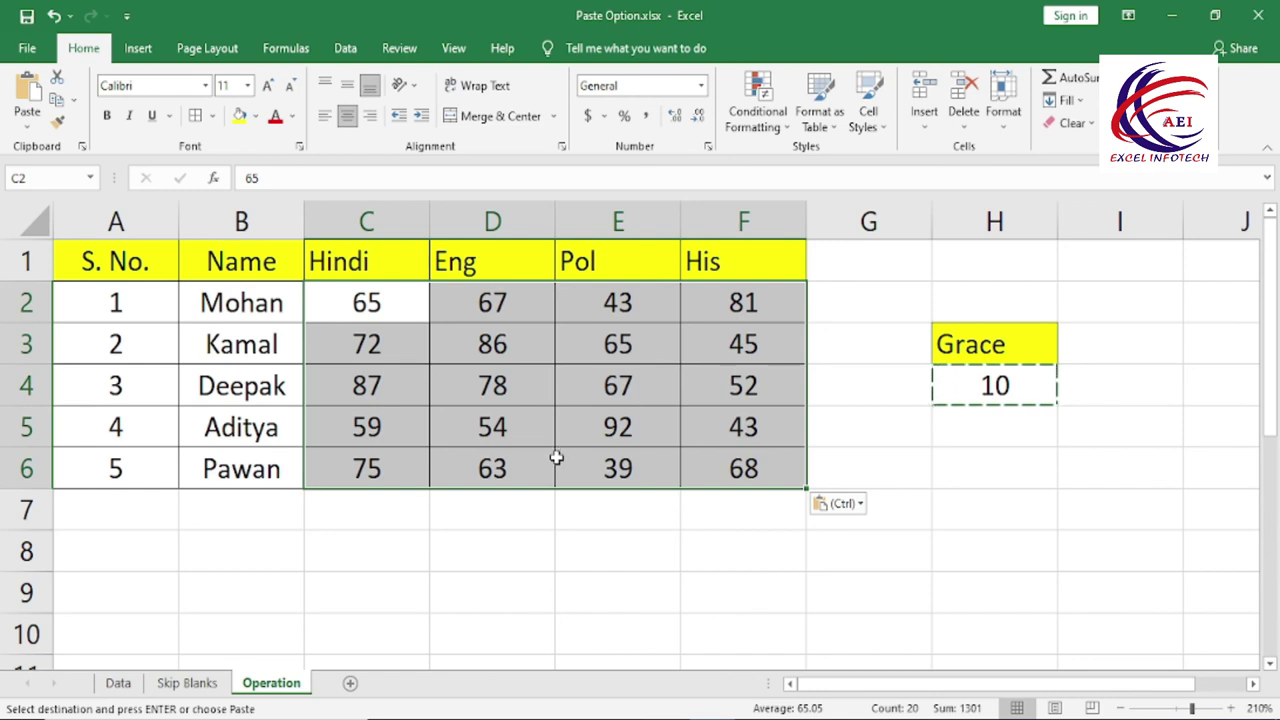
left_click(27, 121)
left_click(75, 333)
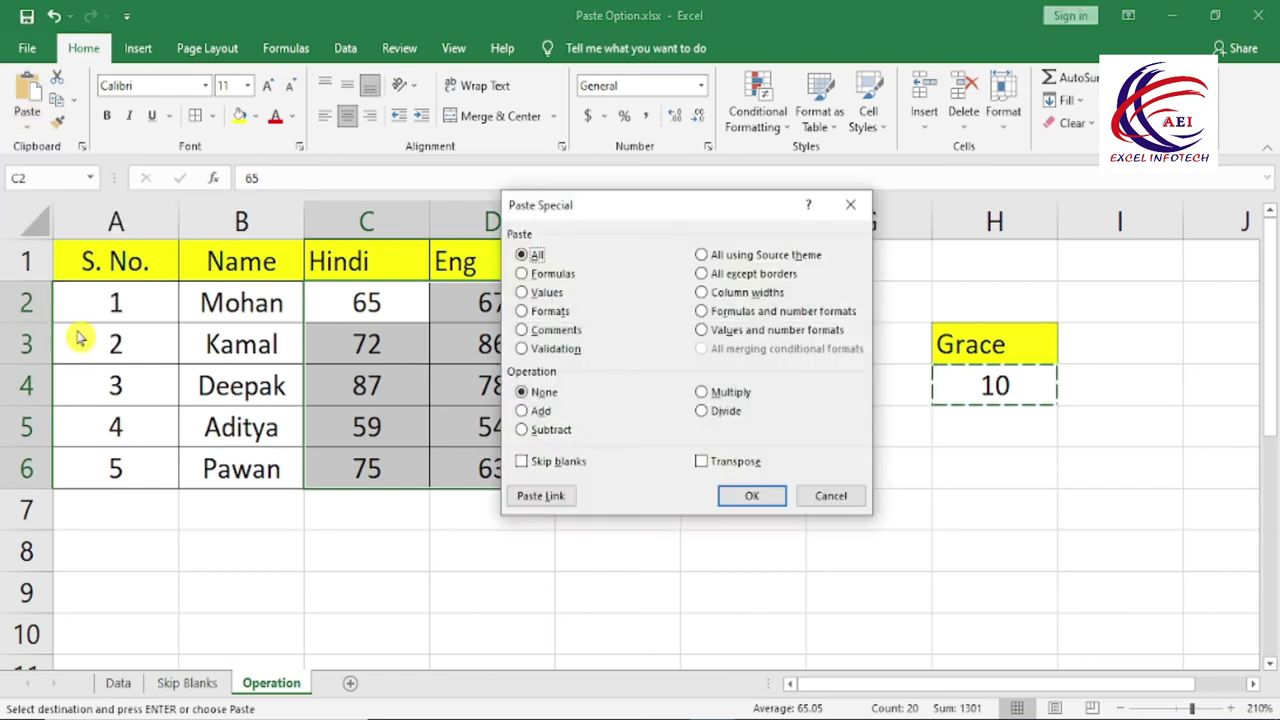
left_click(702, 392)
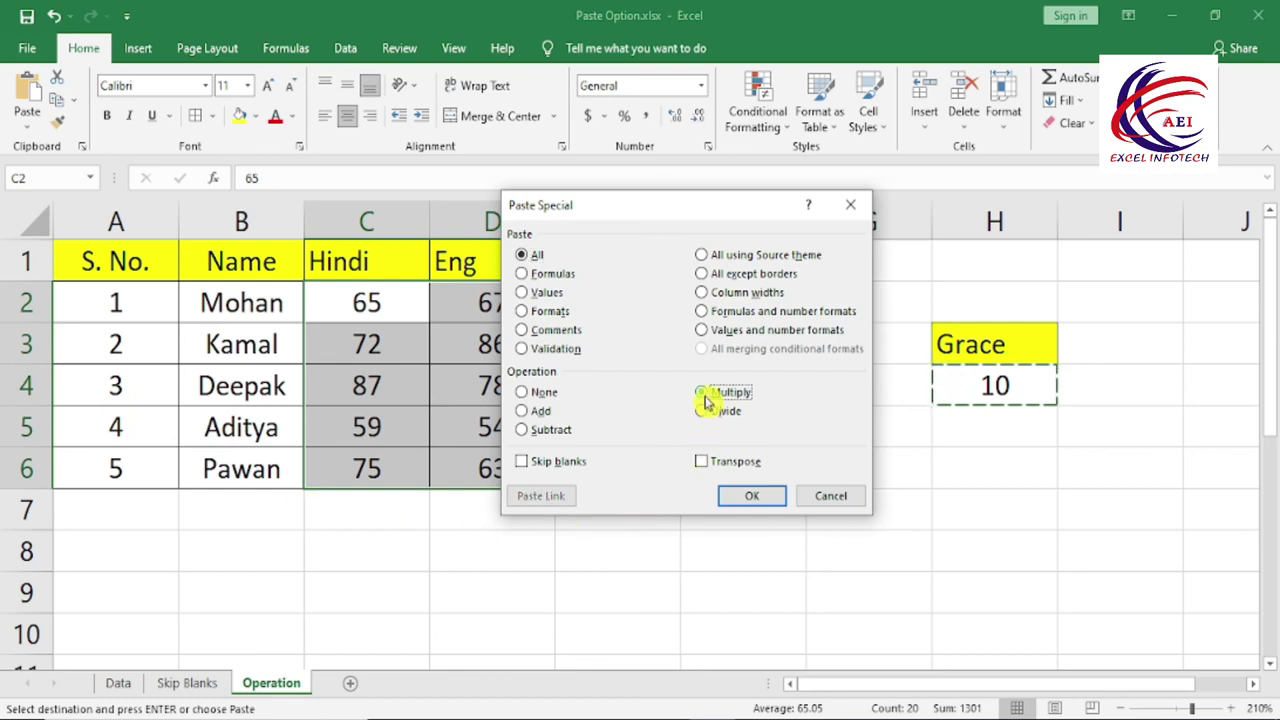
left_click(751, 496)
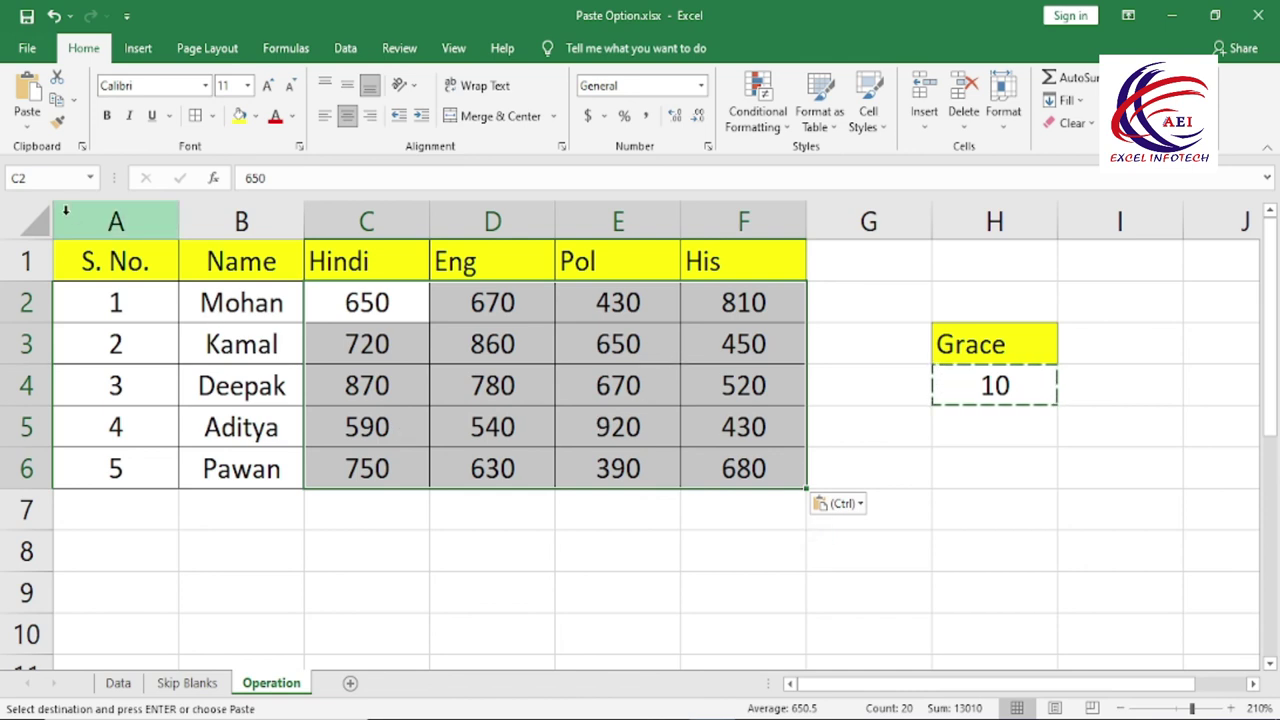
left_click(27, 118)
left_click(73, 333)
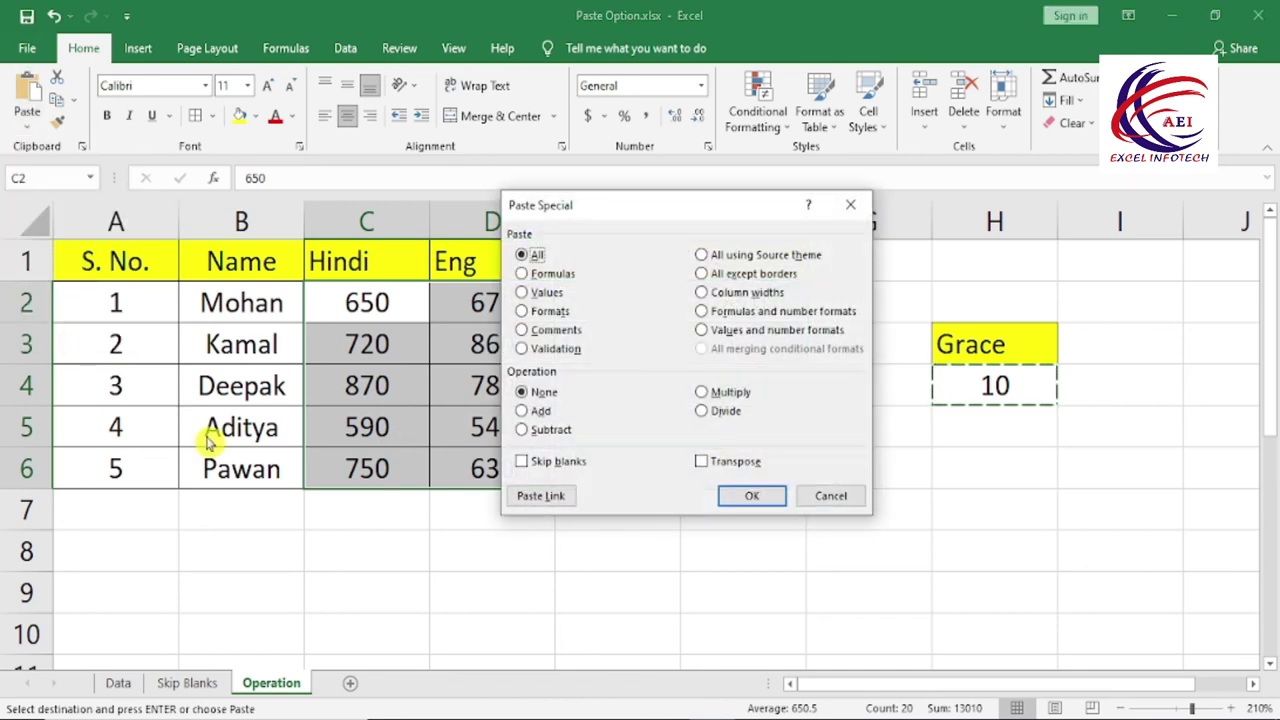
left_click(702, 411)
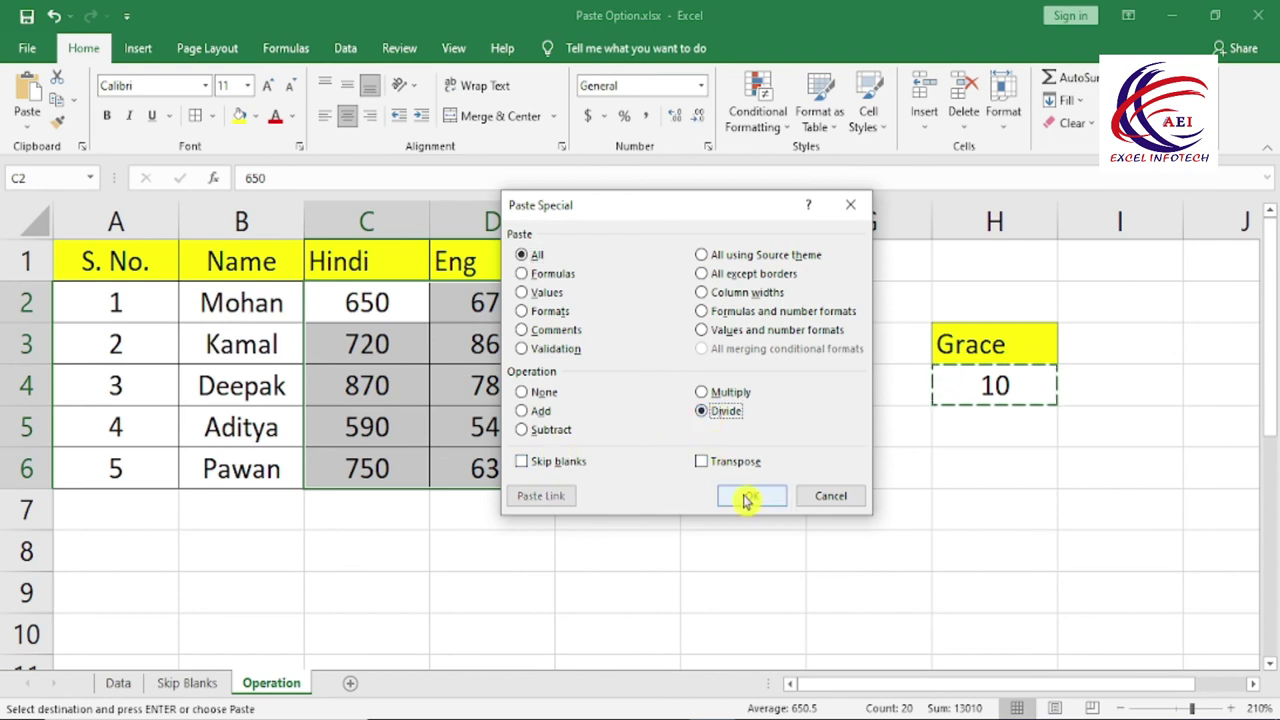
left_click(750, 496)
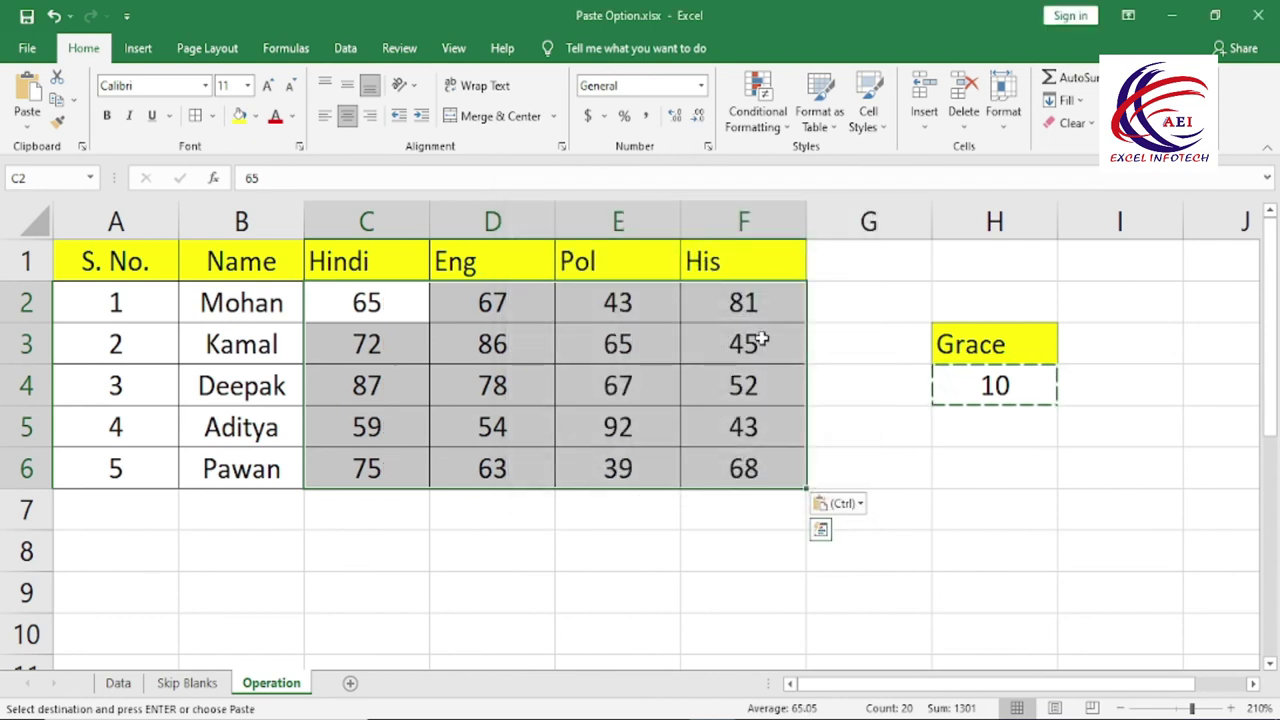